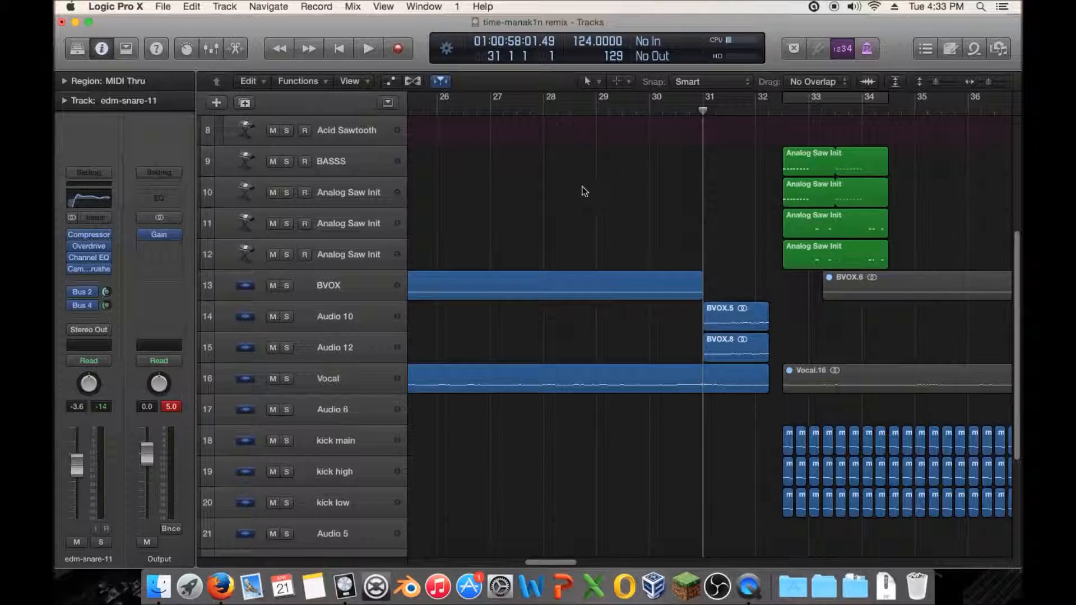
- Play the arrangement from bar 28 through the drop with all tracks in view
scroll(583, 191, right, 3)
scroll(509, 210, right, 2)
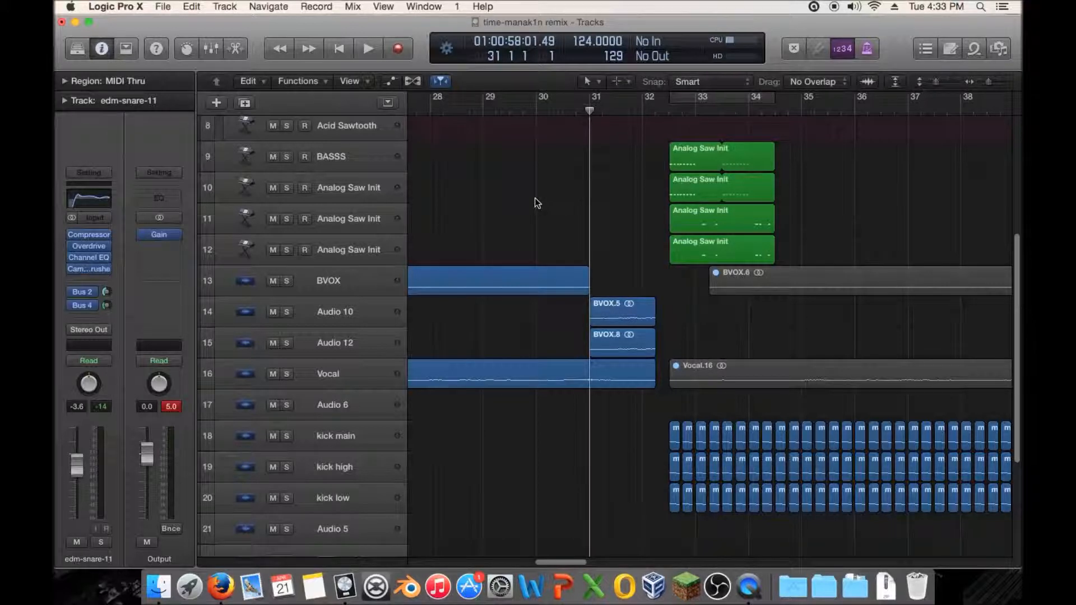
scroll(530, 197, left, 5)
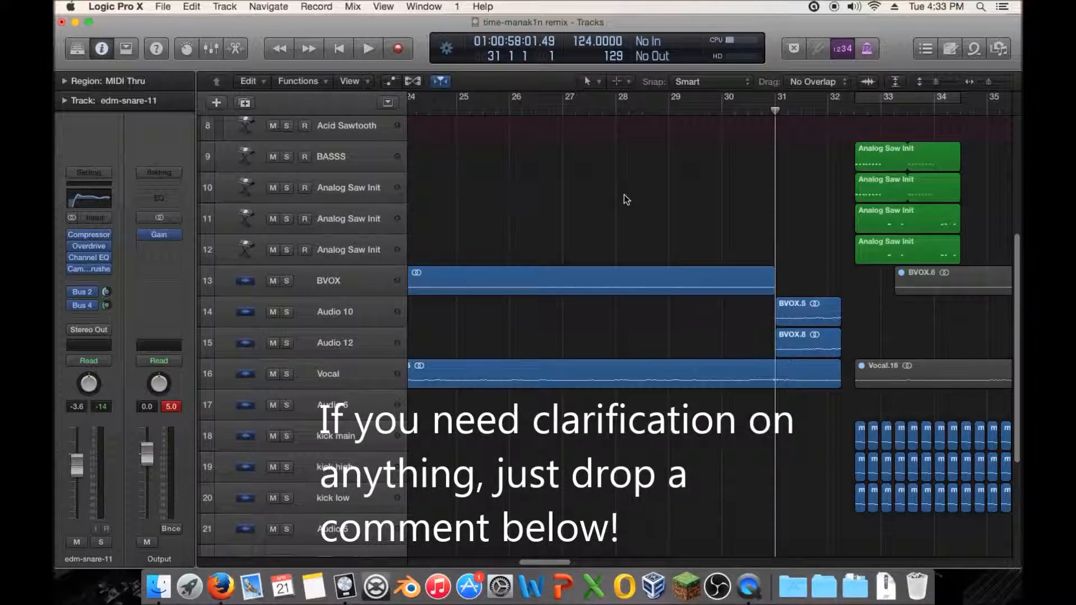
double_click(593, 111)
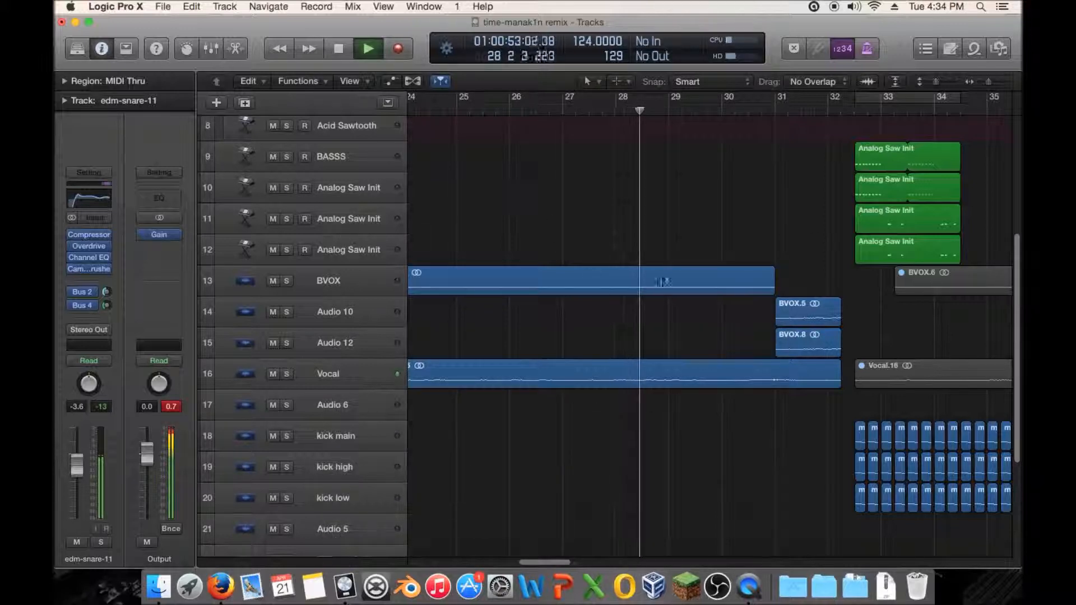
drag(992, 82, 932, 81)
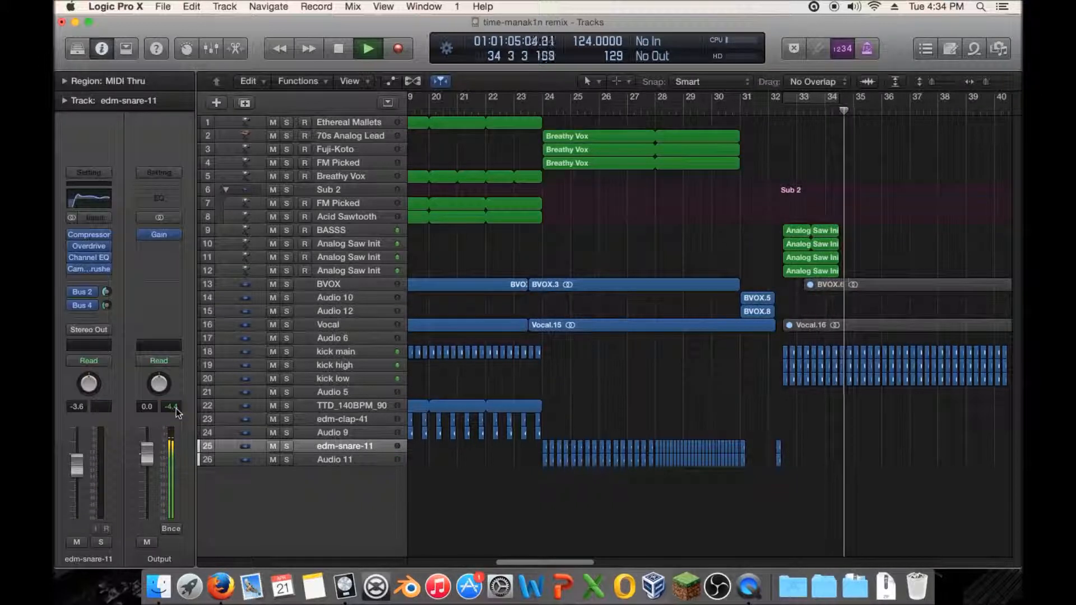
- Solo the BASSS track and play its part in the drop from about bar 32
click(305, 230)
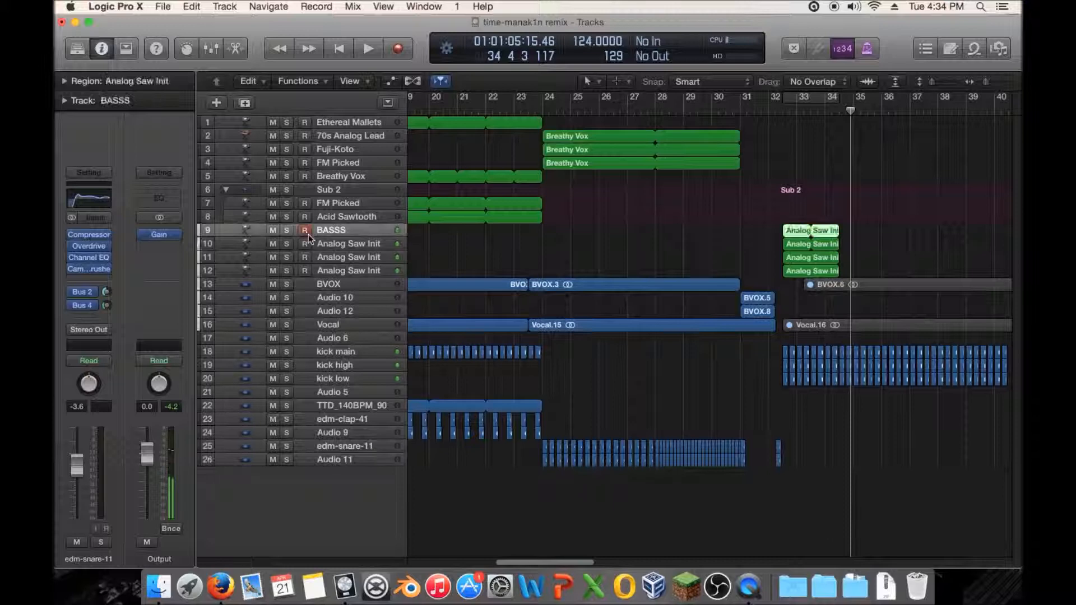
click(287, 231)
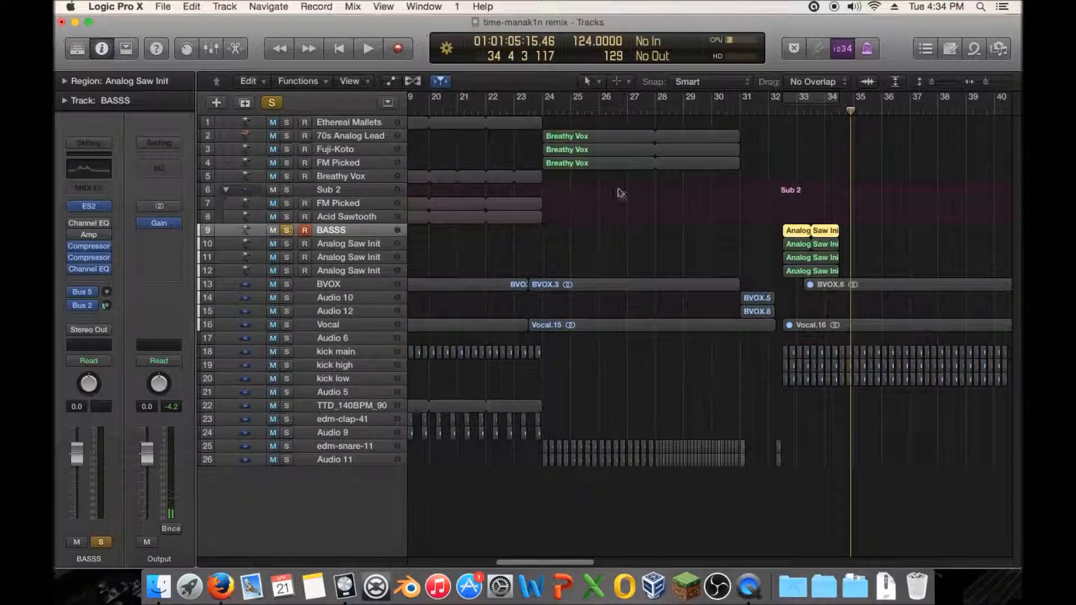
key(space)
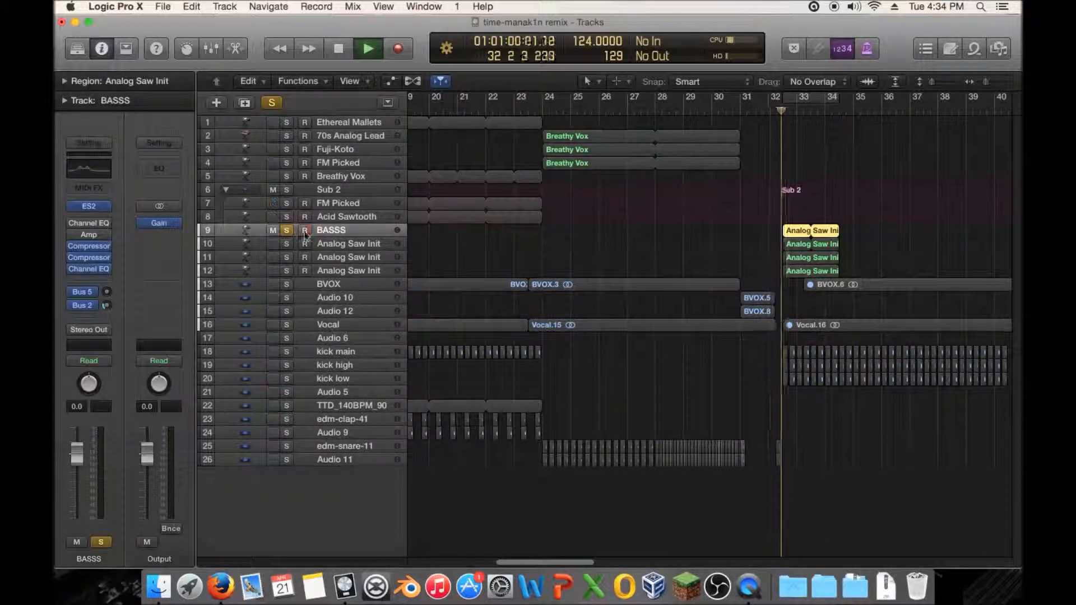
key(space)
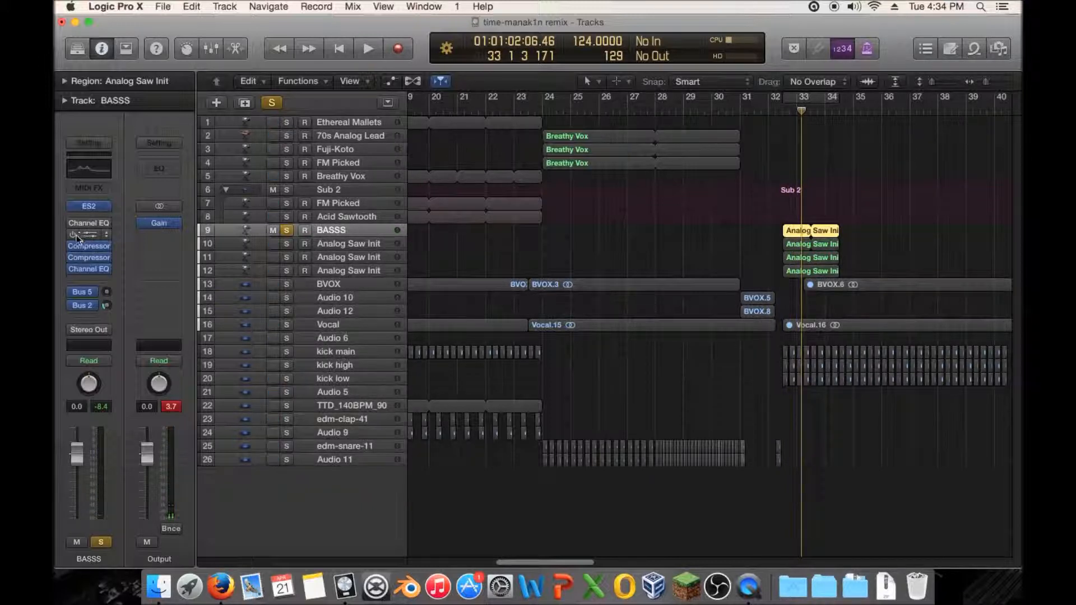
- Insert a stereo Overdrive effect at the end of the BASSS track's effect chain
click(105, 277)
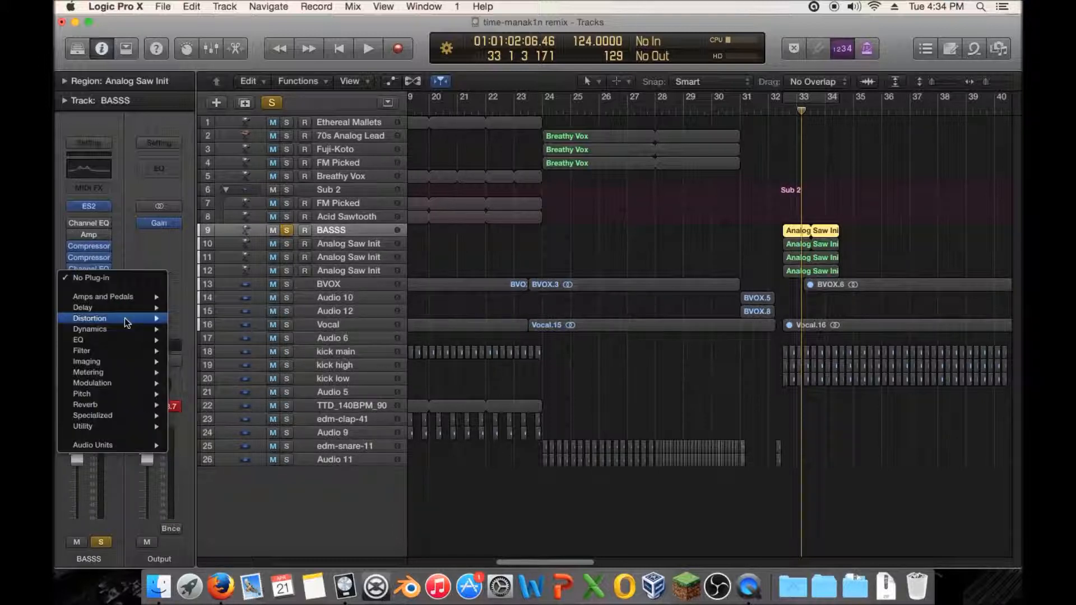
mouse_move(129, 318)
mouse_move(263, 330)
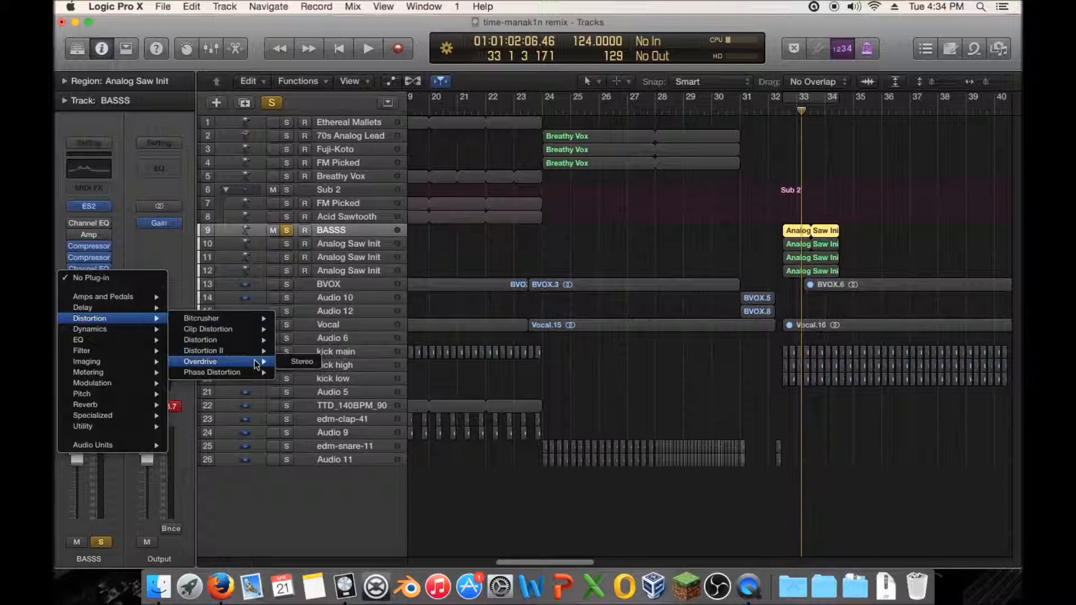
click(303, 363)
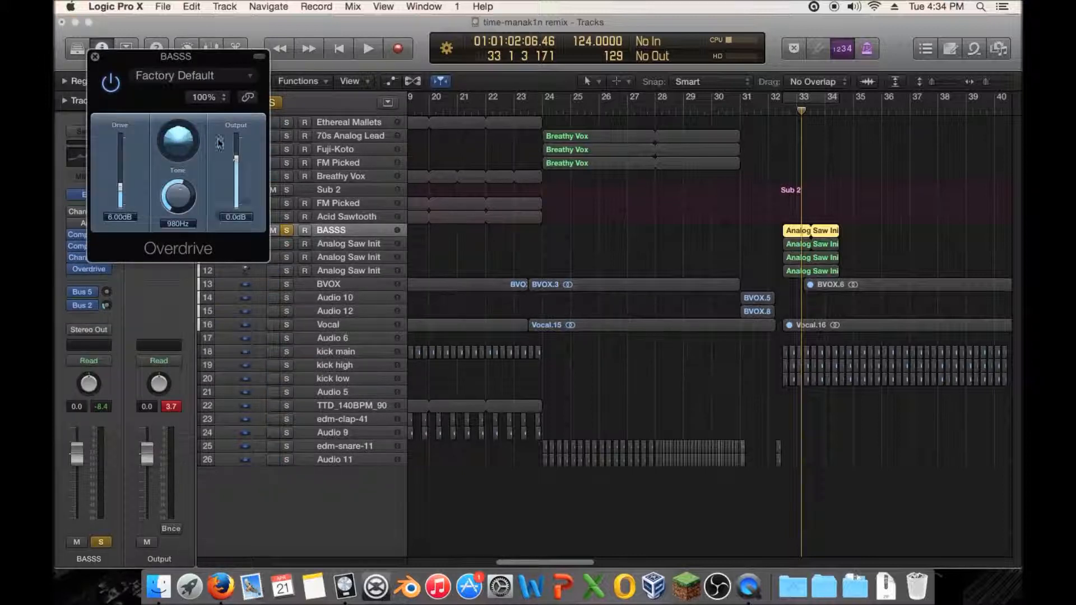
- Set the BASSS Overdrive to -16 dB output, 160 Hz tone and 2.5 dB drive, and move its window clear of the channel strip
drag(237, 163, 238, 183)
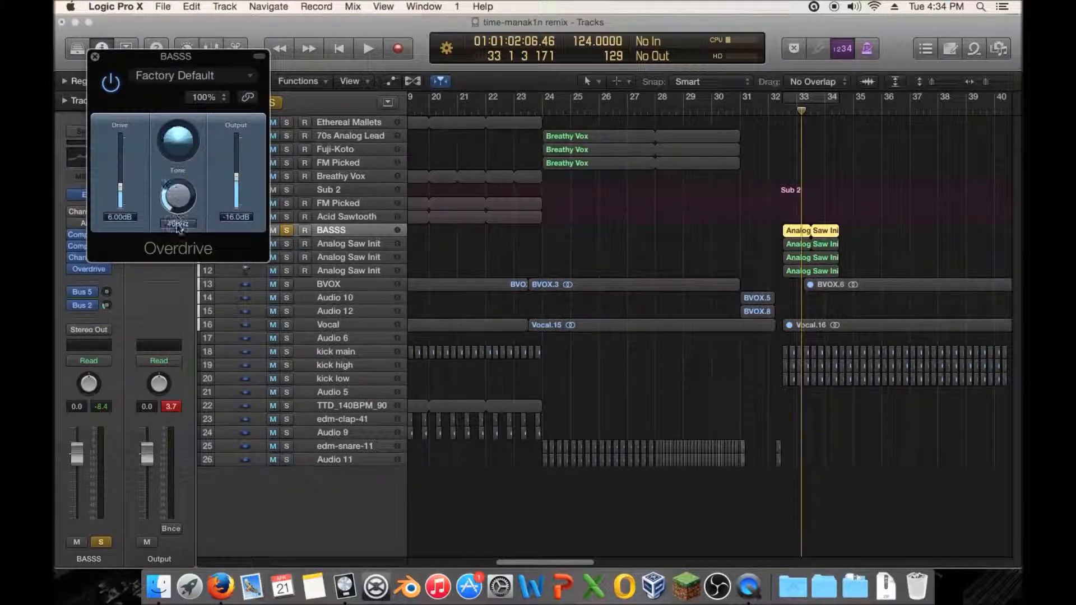
drag(178, 223, 177, 227)
drag(121, 186, 124, 194)
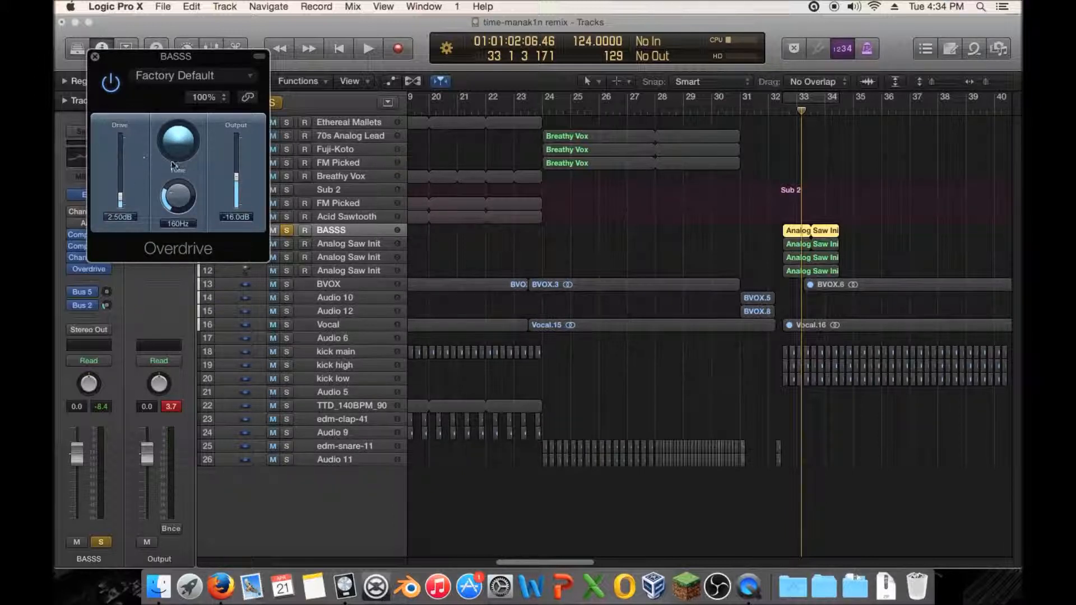
drag(137, 62, 389, 96)
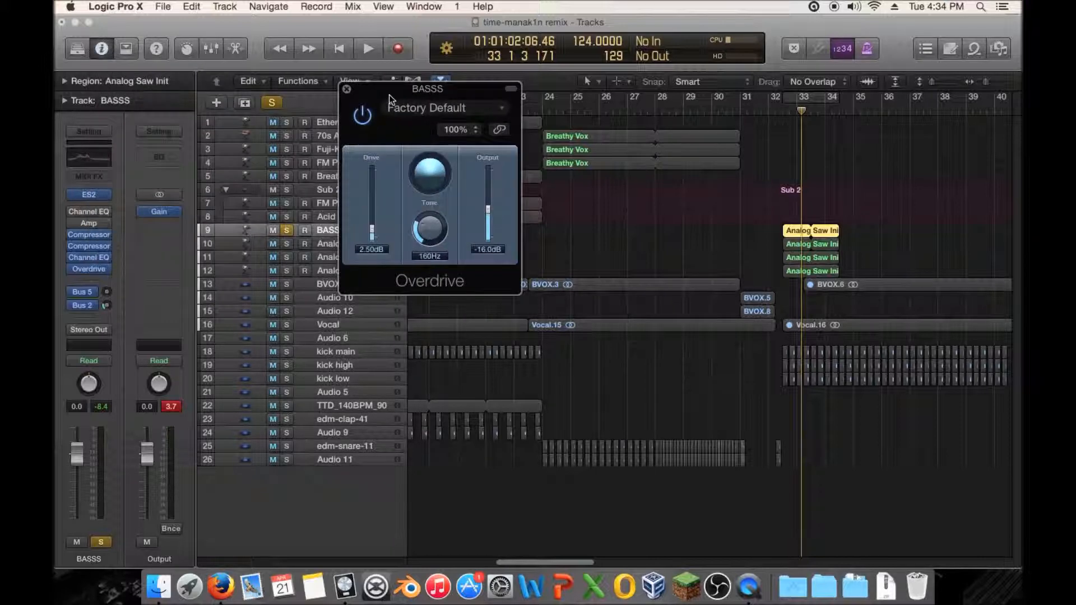
- Check the BASSS track's ES2 synth settings and play the soloed bass from bar 32 with Overdrive active
click(91, 194)
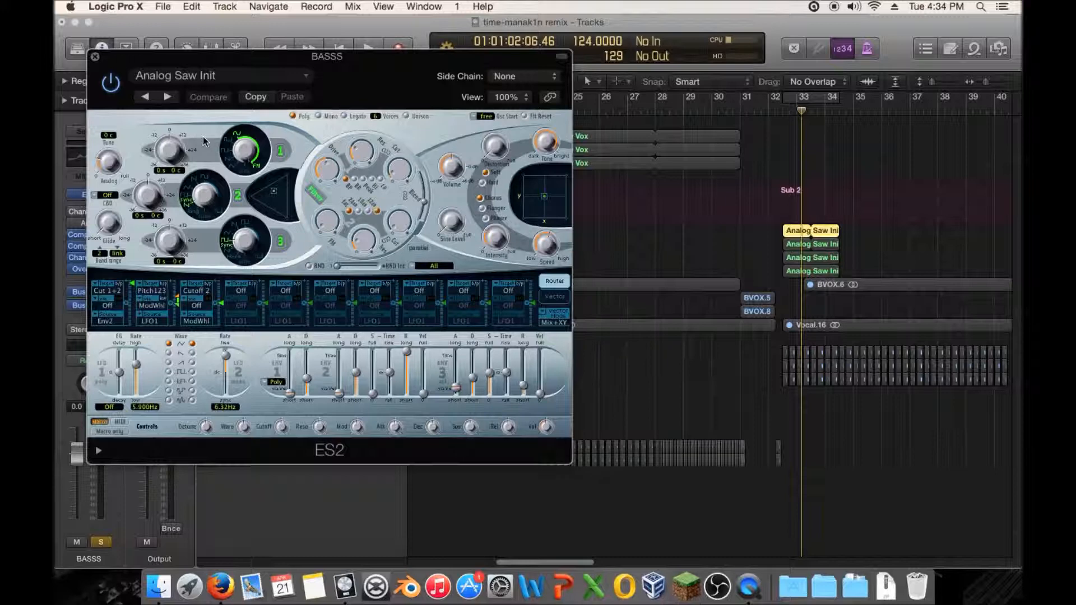
click(96, 57)
click(768, 108)
key(space)
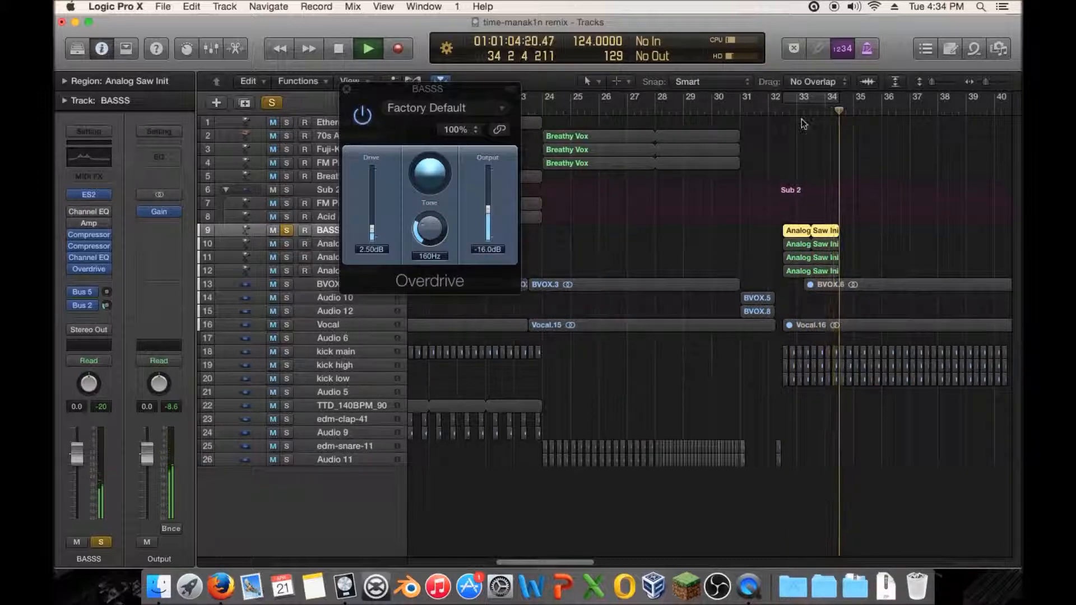
key(space)
- Compare the soloed bass with Overdrive bypassed and active from bar 32, and set the Overdrive output to -14 dB
click(768, 110)
click(363, 115)
key(space)
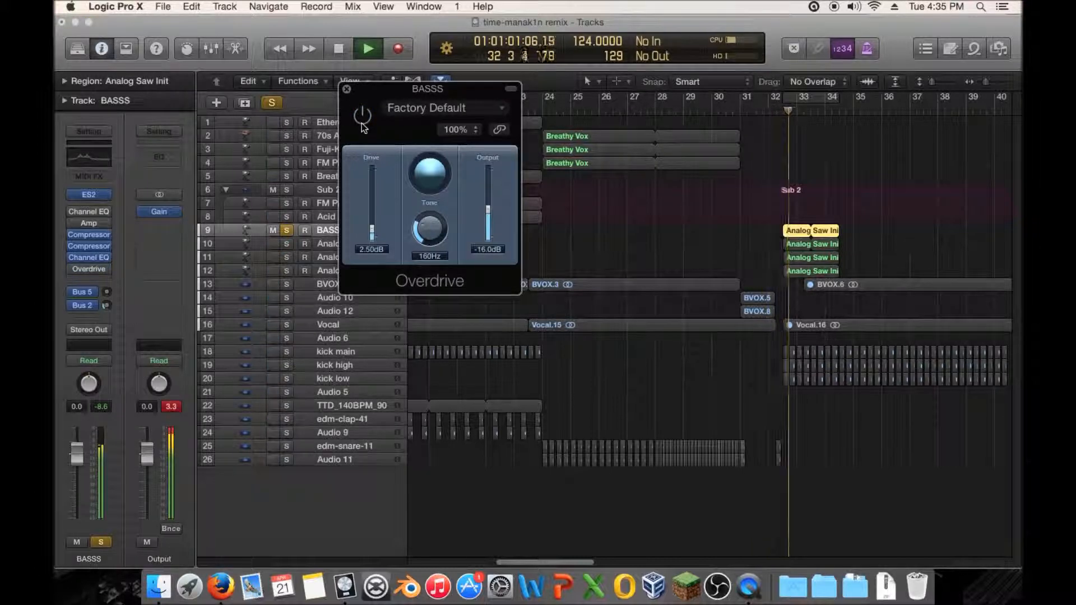
click(363, 117)
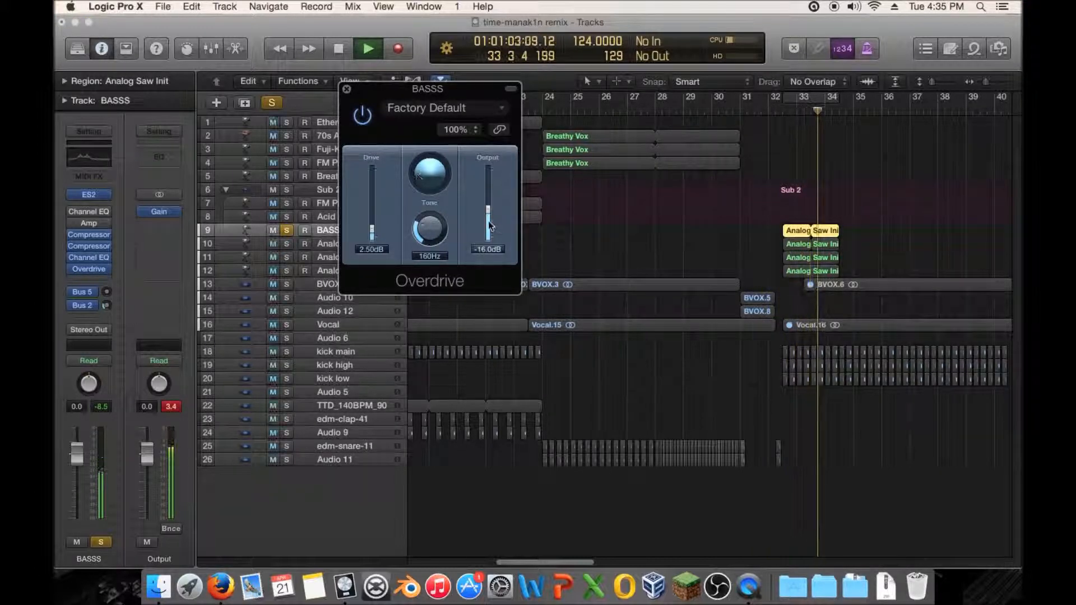
key(space)
click(347, 88)
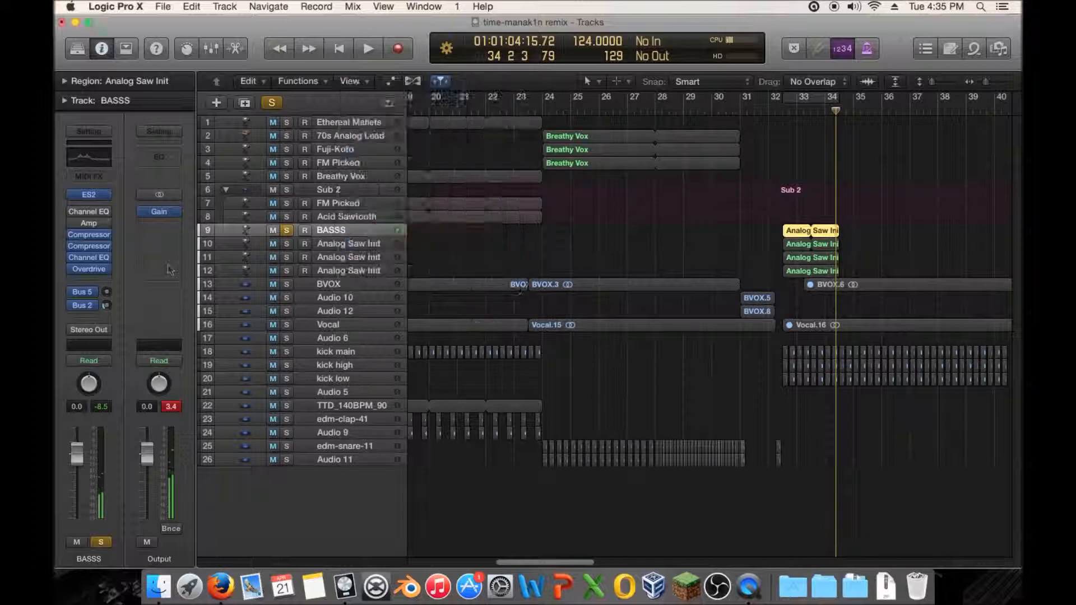
- Move Overdrive directly after the first Channel EQ on the BASSS track and remove the Amp effect
click(89, 227)
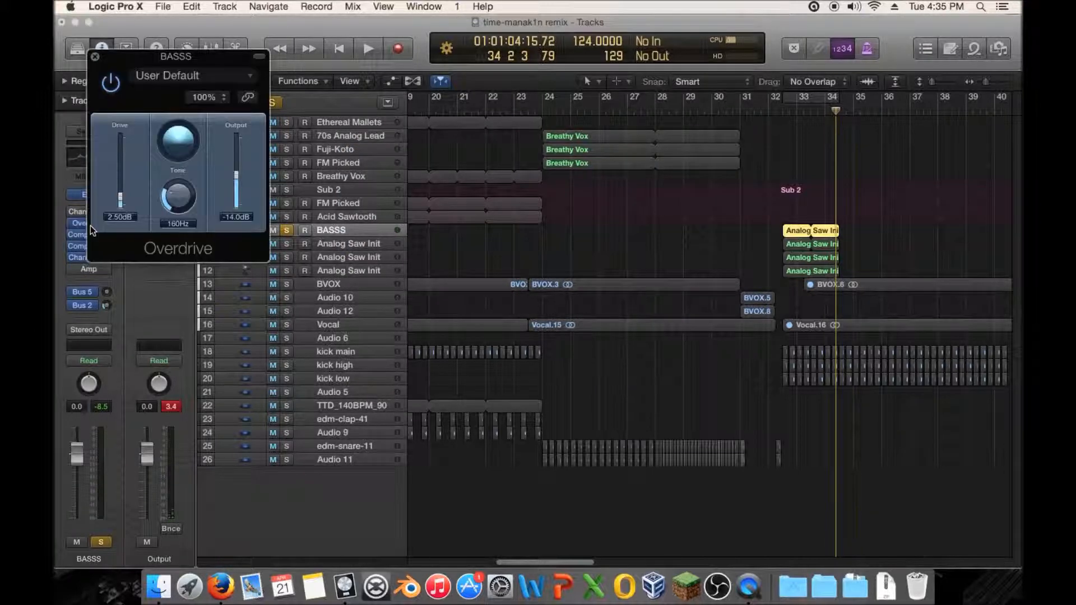
click(94, 58)
click(104, 274)
click(93, 268)
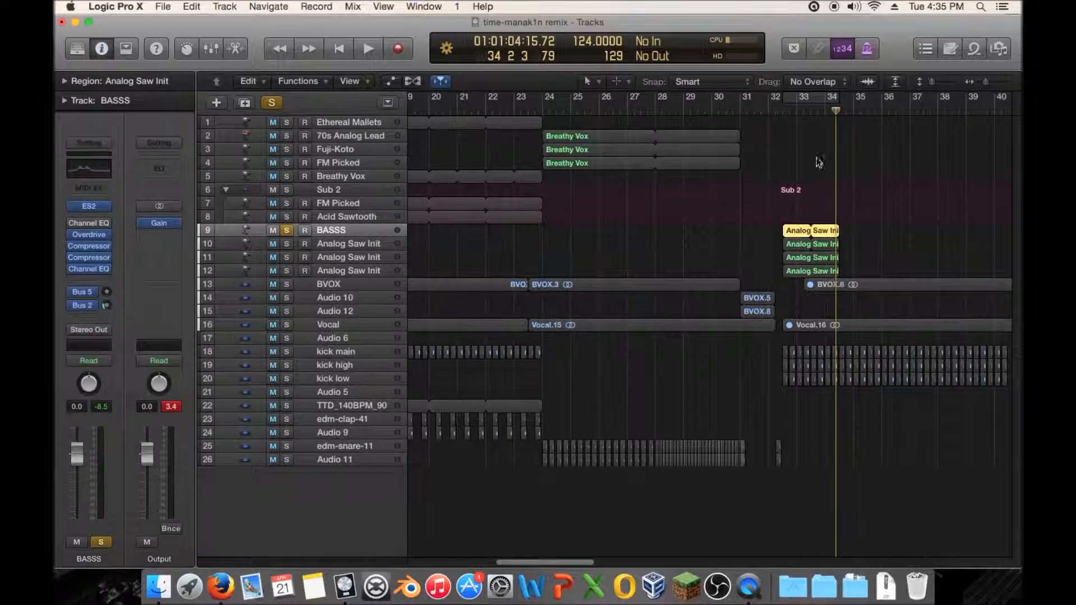
- Unsolo the BASSS track and play the full mix from bar 32
click(768, 109)
key(space)
click(286, 230)
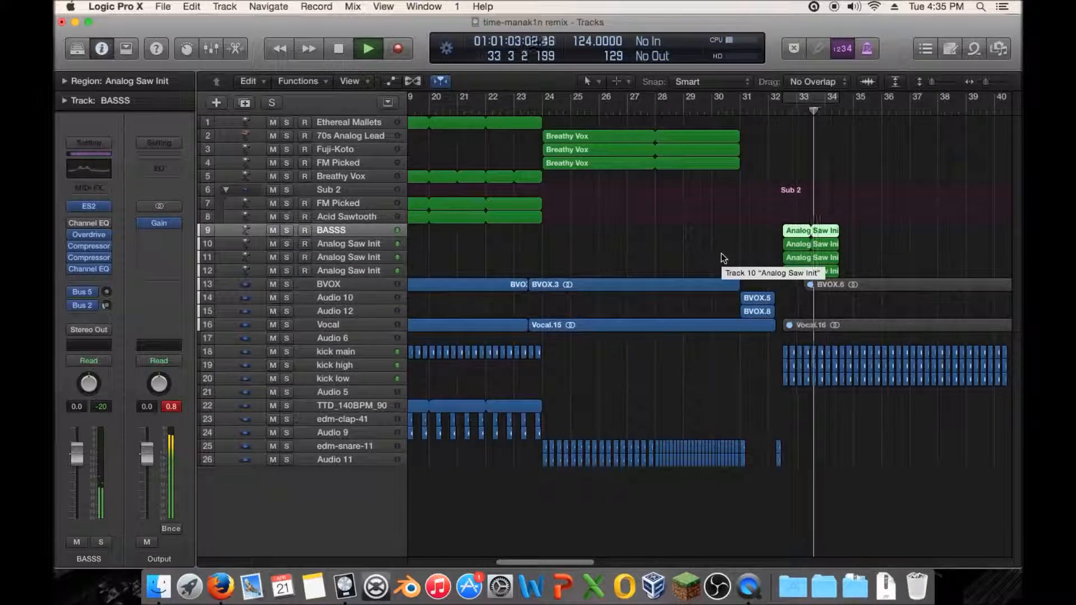
key(space)
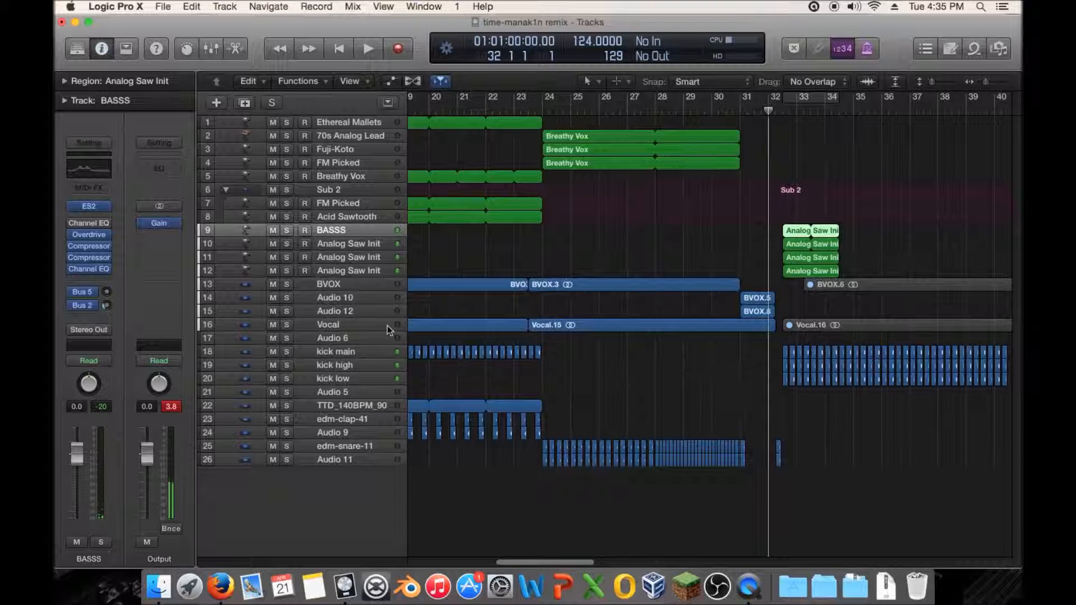
key(space)
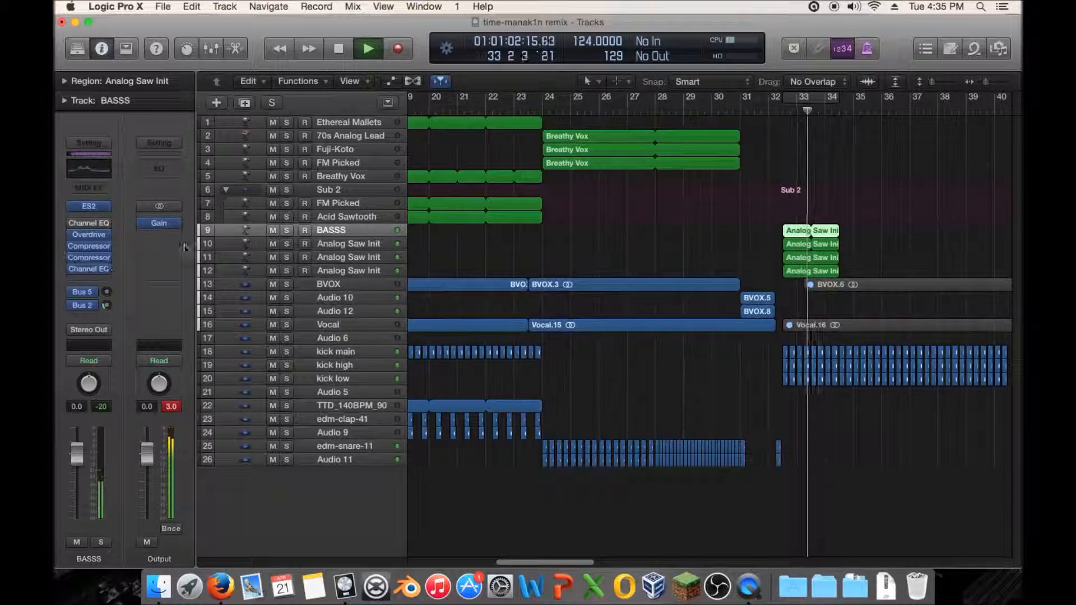
- Raise the BASSS Overdrive output to -12 dB and check the level in the full mix from bar 32
click(84, 268)
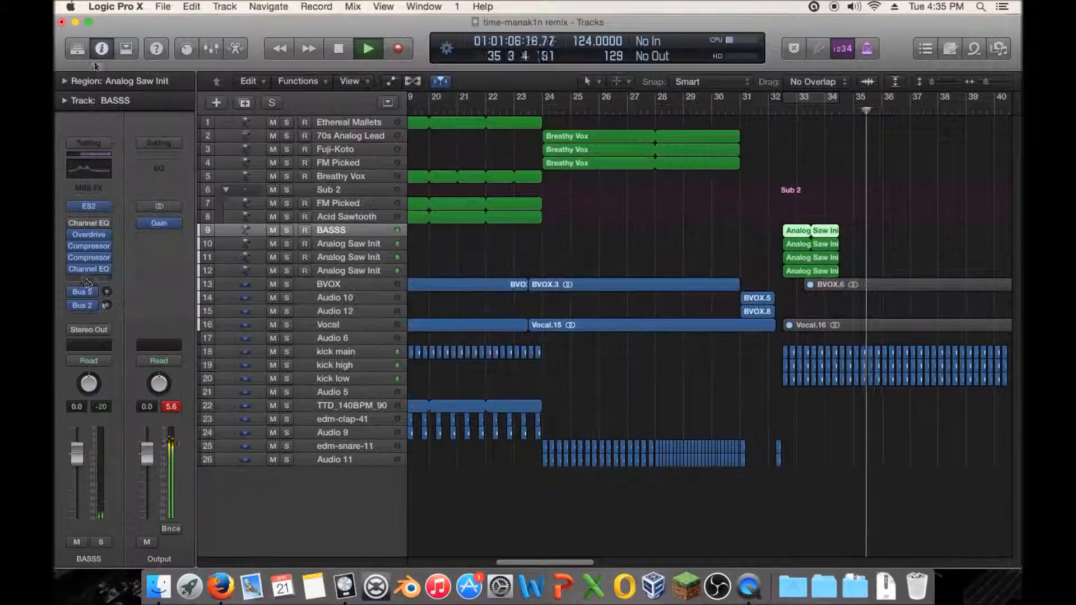
click(84, 269)
click(88, 235)
click(771, 111)
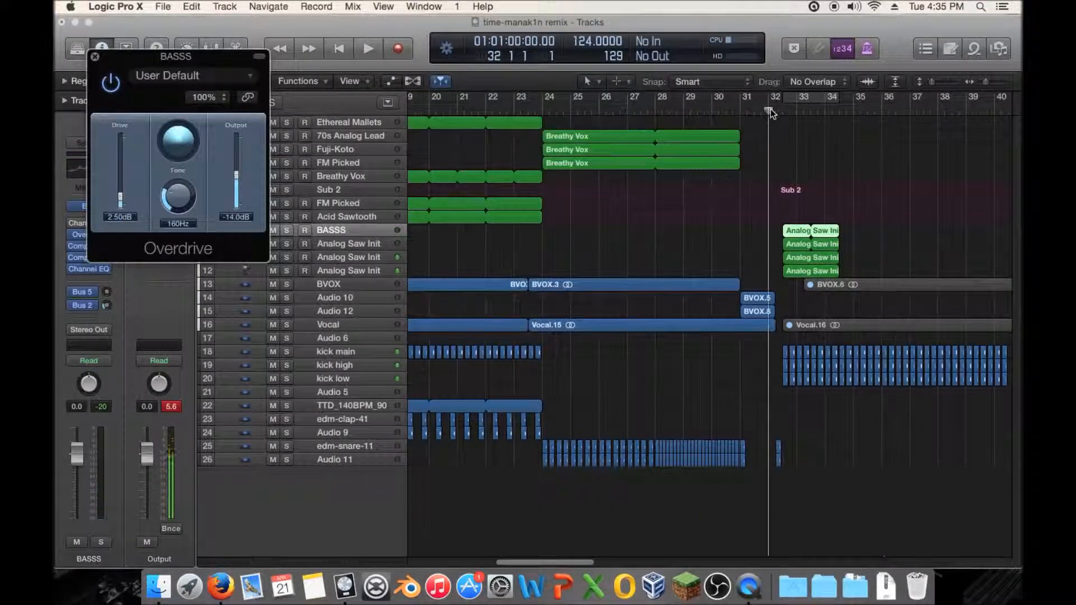
drag(238, 185, 237, 183)
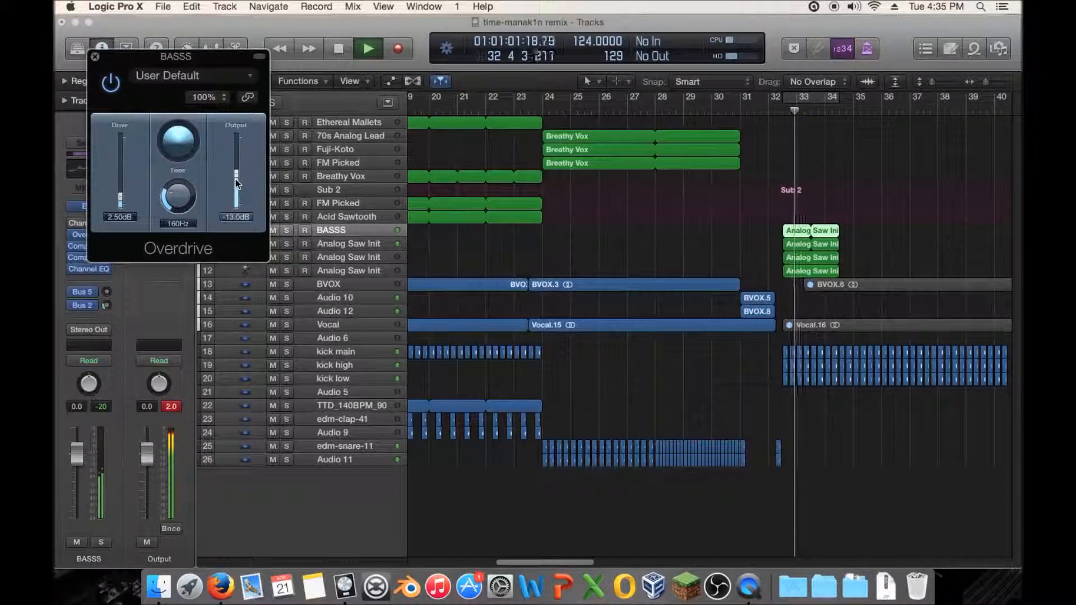
drag(236, 178, 236, 179)
click(173, 408)
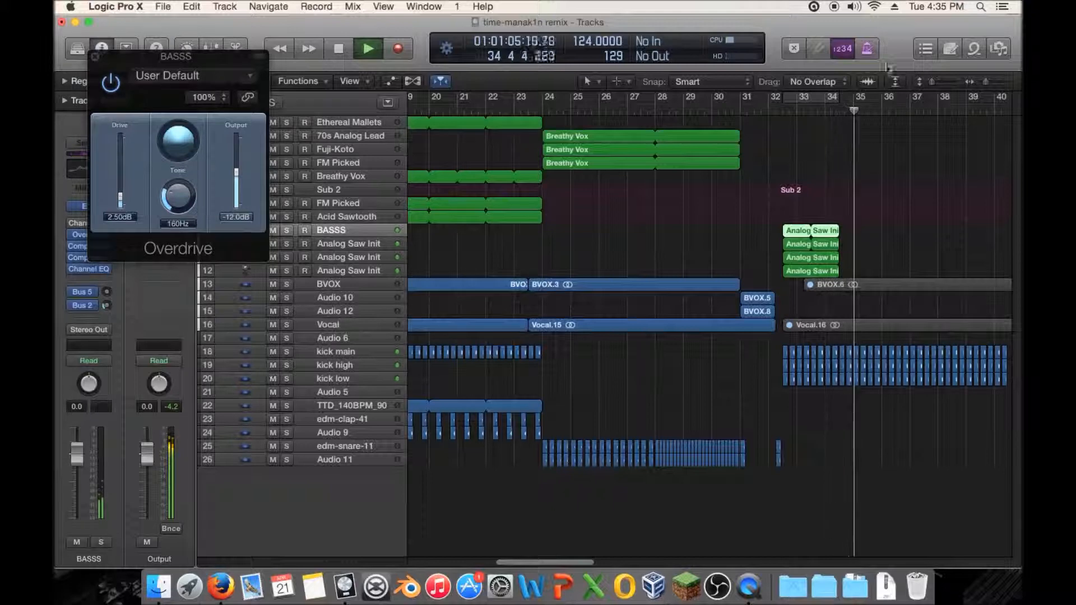
click(769, 111)
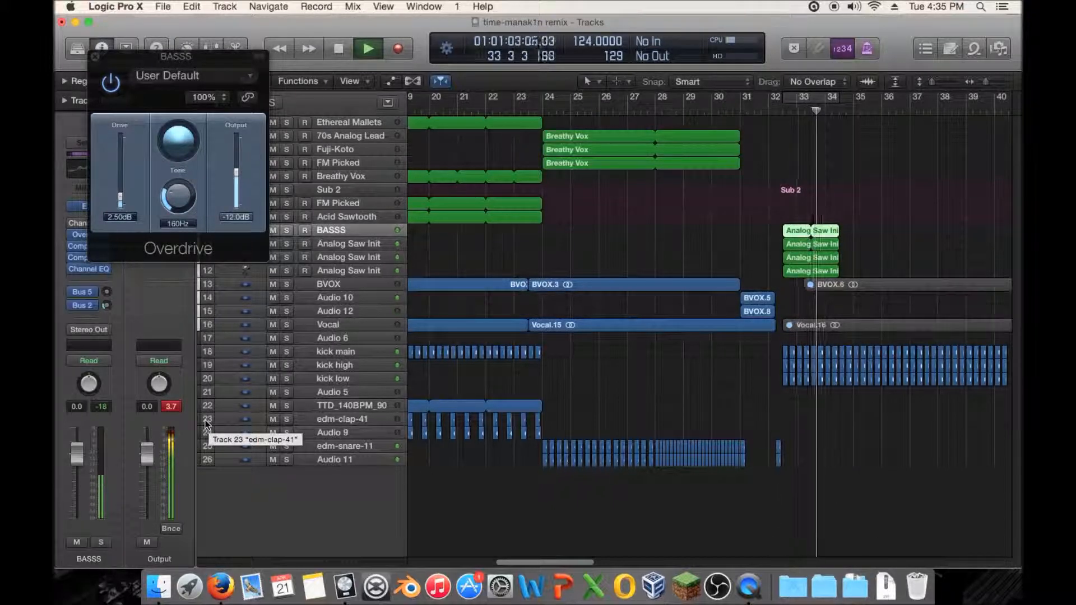
key(space)
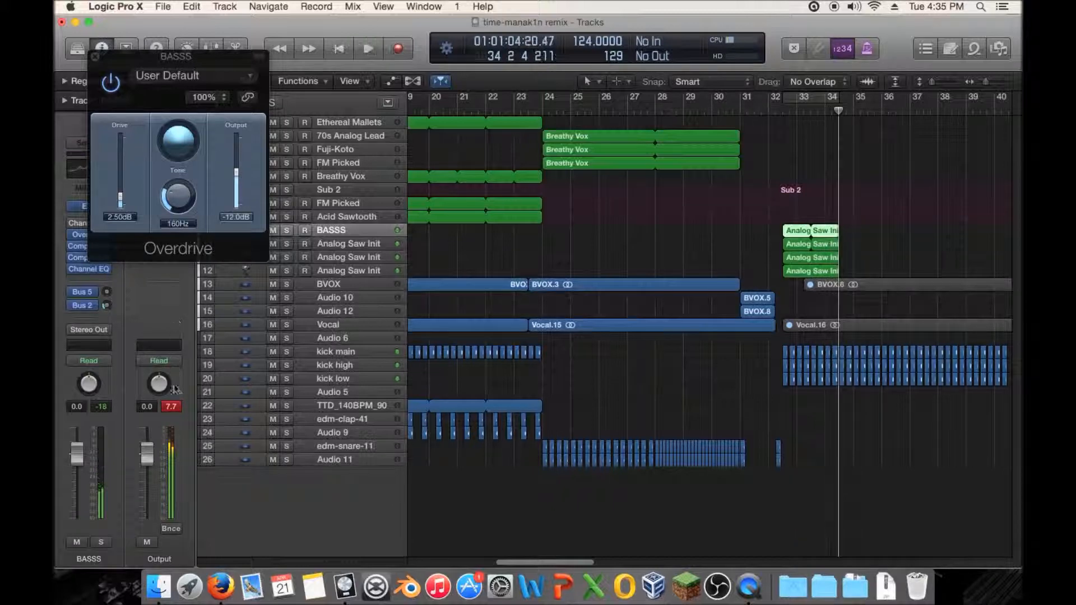
- Solo the BASSS track again, play it from bar 32 and close its Overdrive window
click(99, 544)
click(772, 109)
key(space)
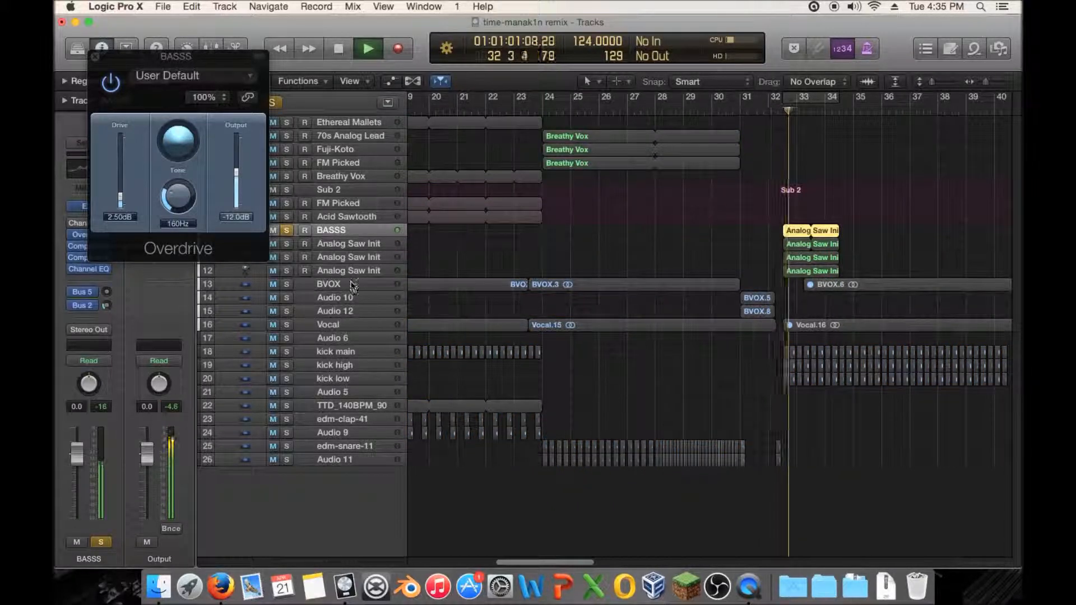
click(95, 57)
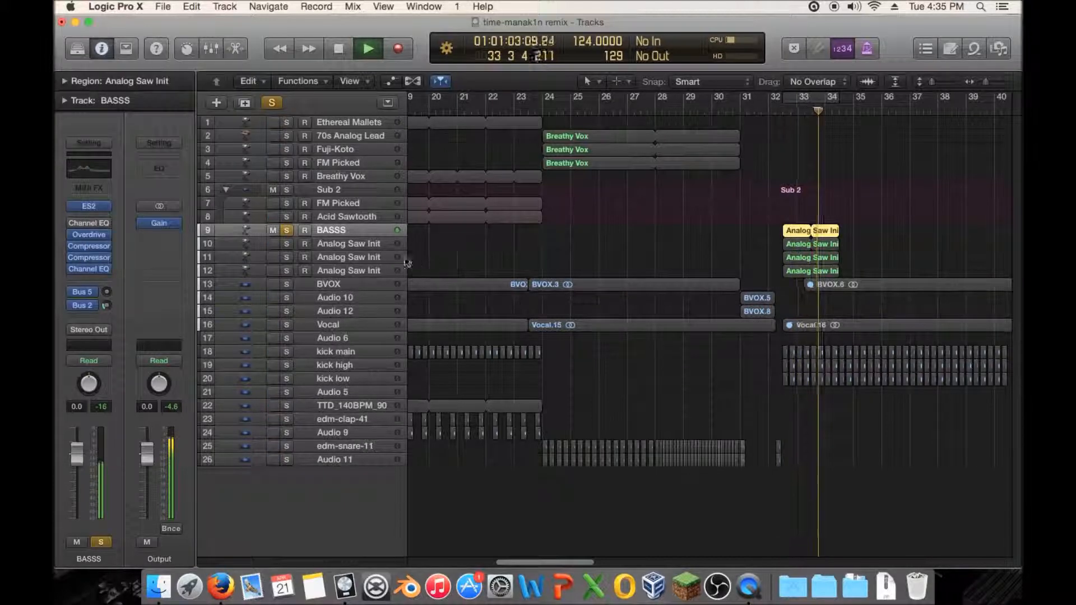
- Solo the Analog Saw Init track 10 in place of BASSS and play its part in the drop
click(367, 245)
click(101, 544)
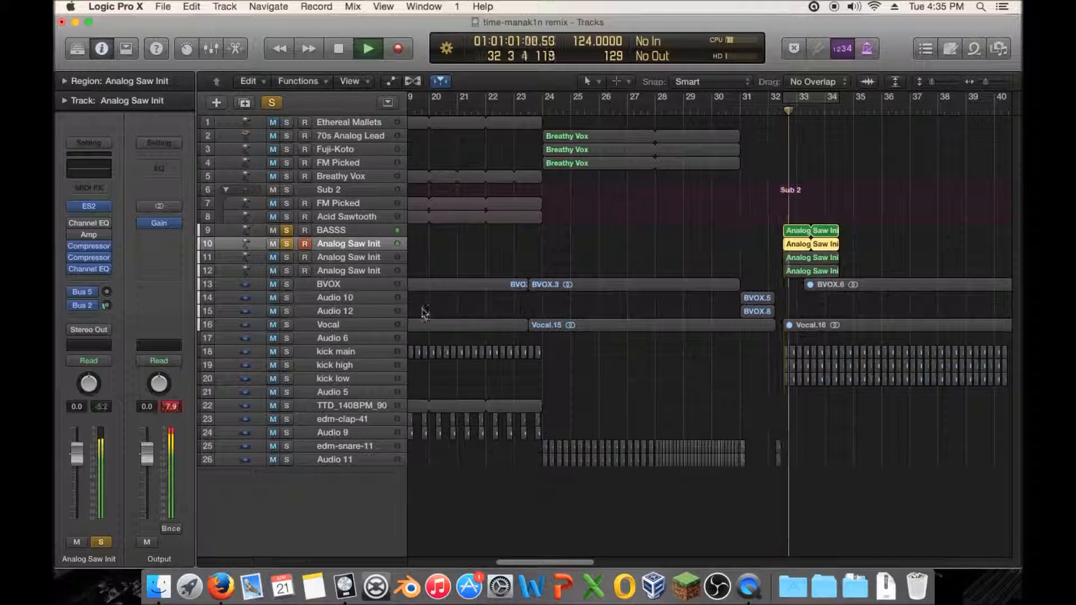
key(space)
click(287, 230)
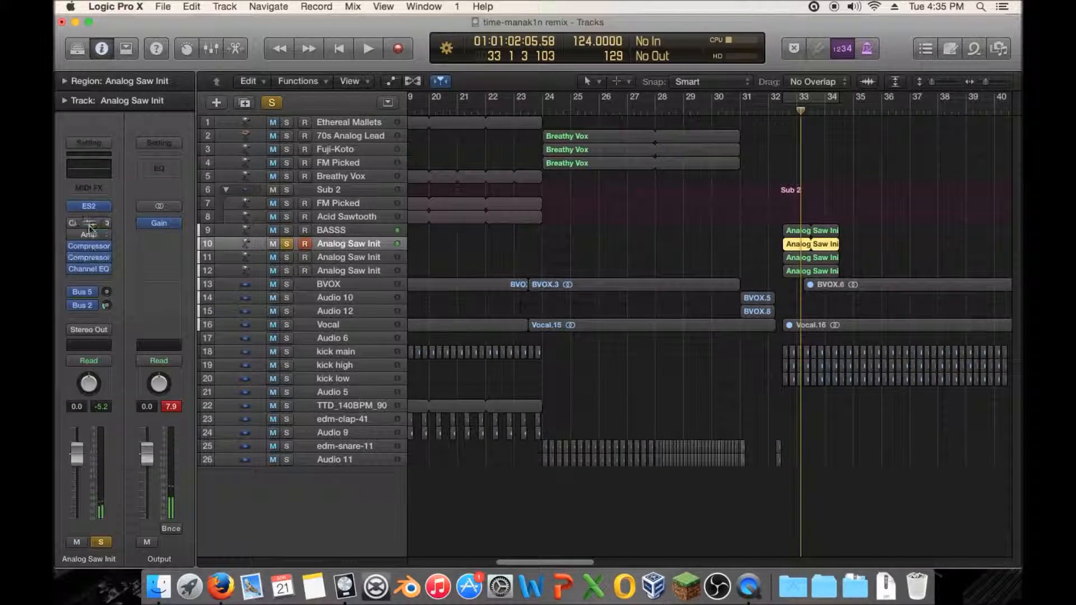
key(space)
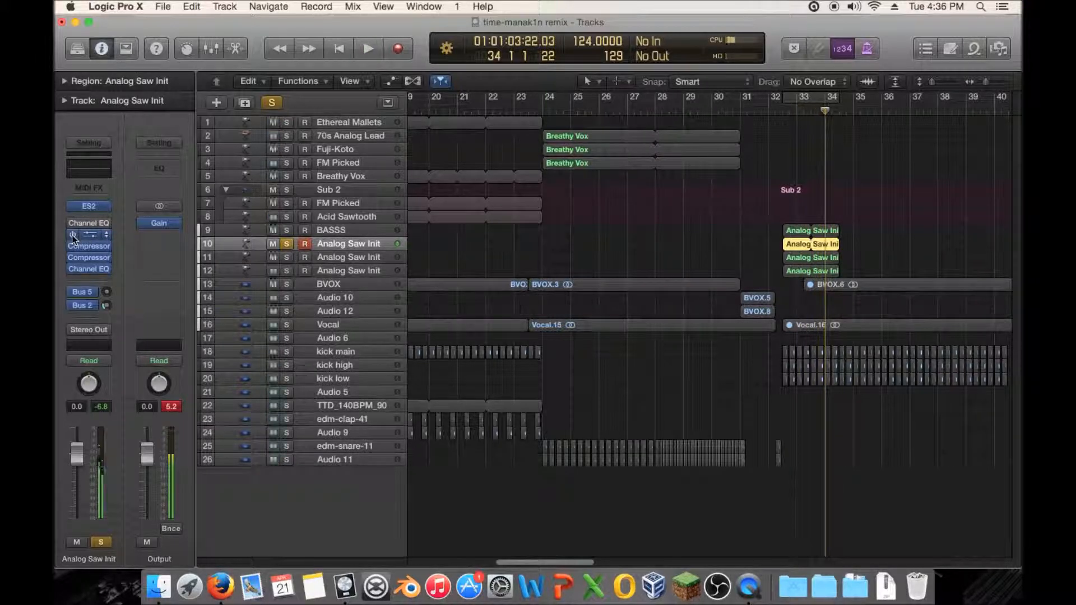
- Insert a Tremolo after the Amp on the soloed Analog Saw Init track 10 and play the part from bar 32
click(87, 238)
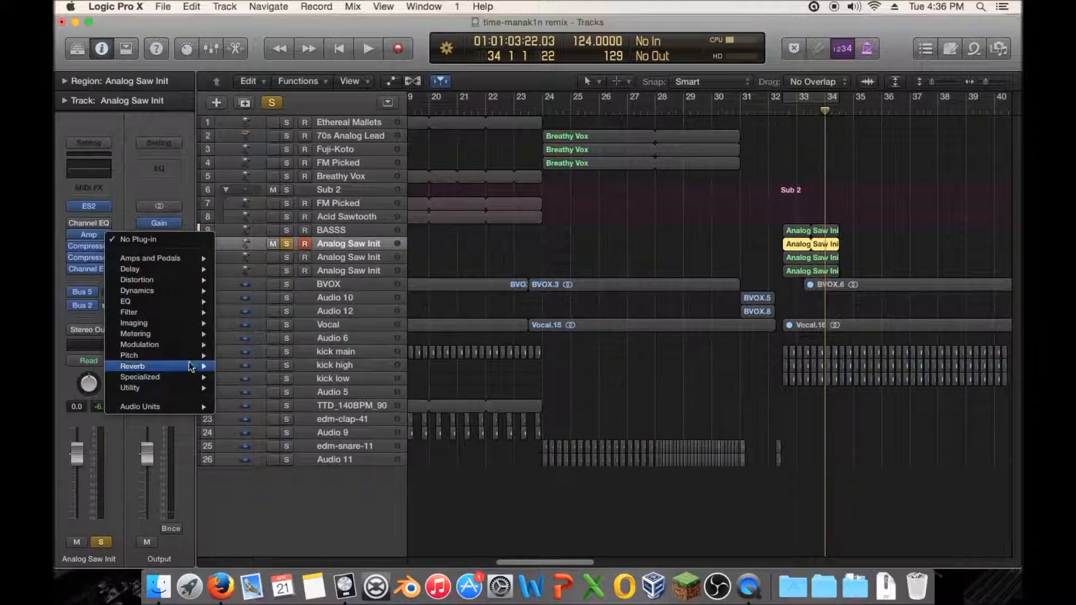
mouse_move(189, 345)
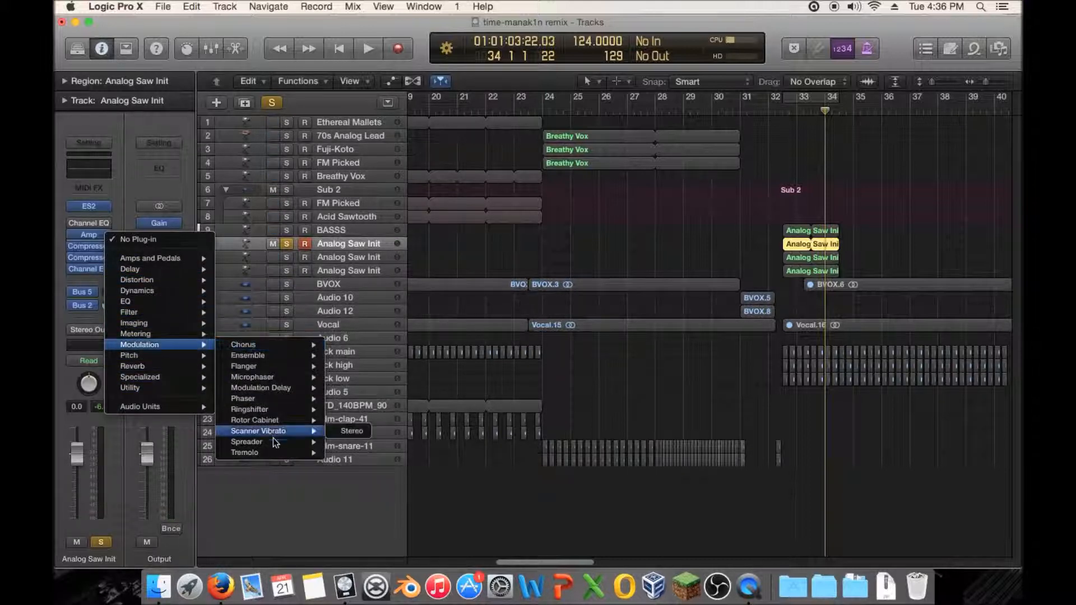
mouse_move(299, 453)
click(344, 453)
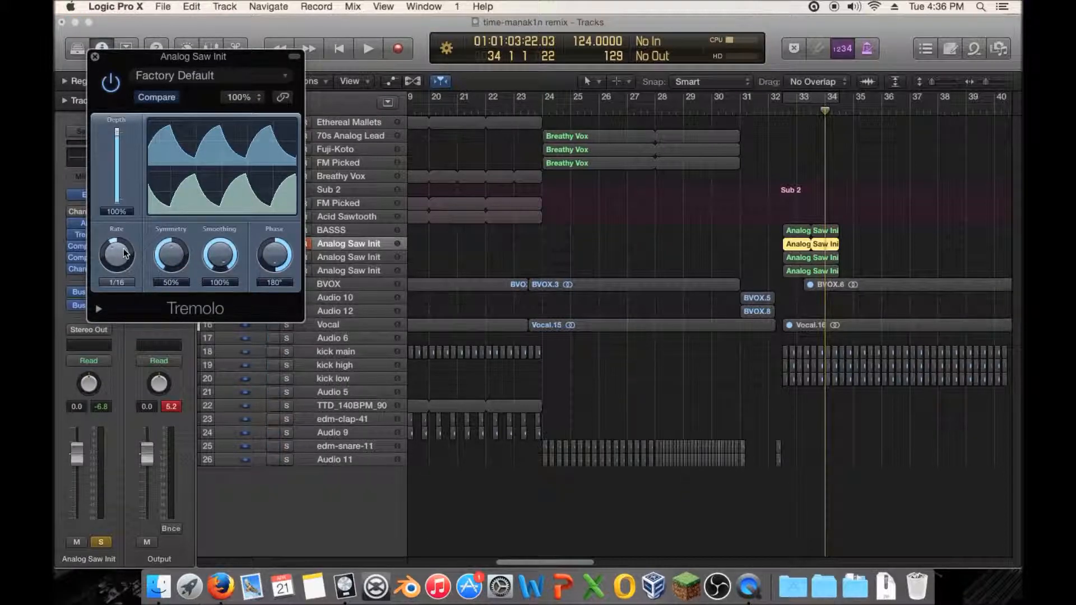
double_click(769, 108)
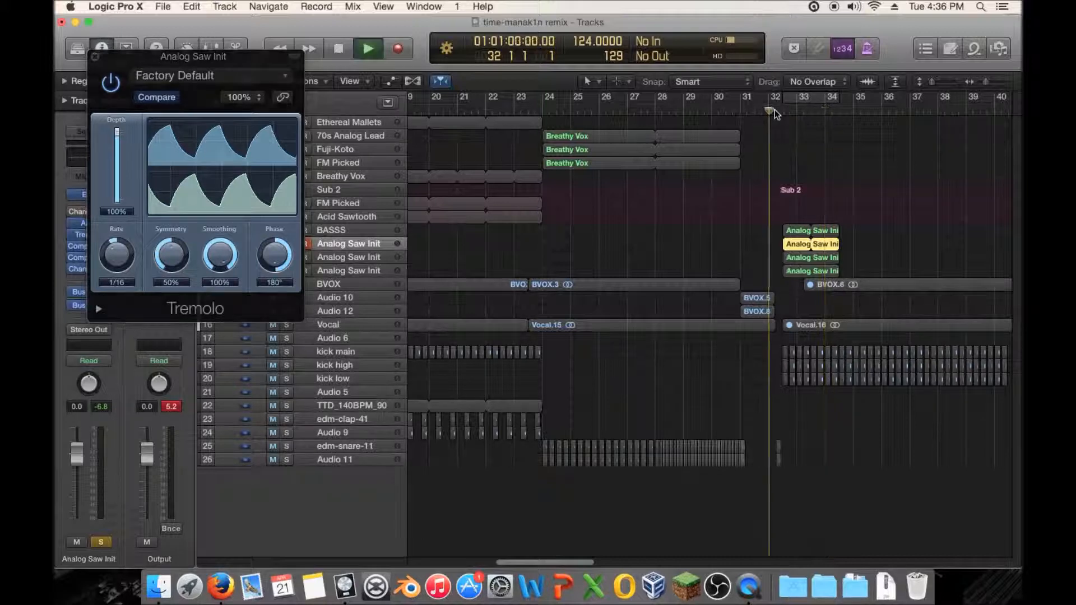
key(space)
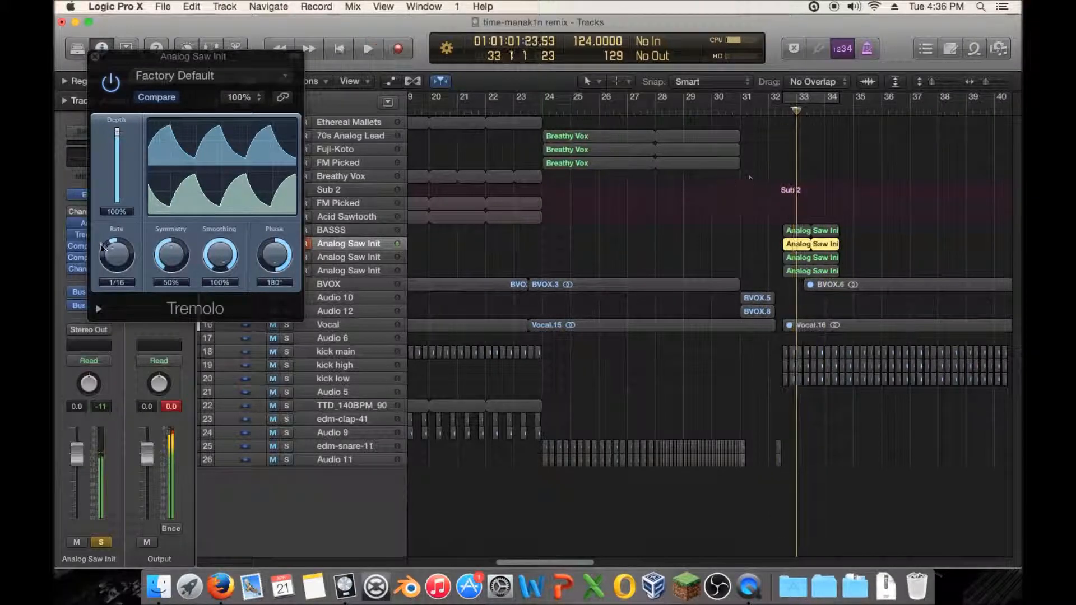
- Set the Tremolo's rate to 1/8 and its smoothing to 47%, auditioning the part from bar 32
drag(111, 268, 110, 265)
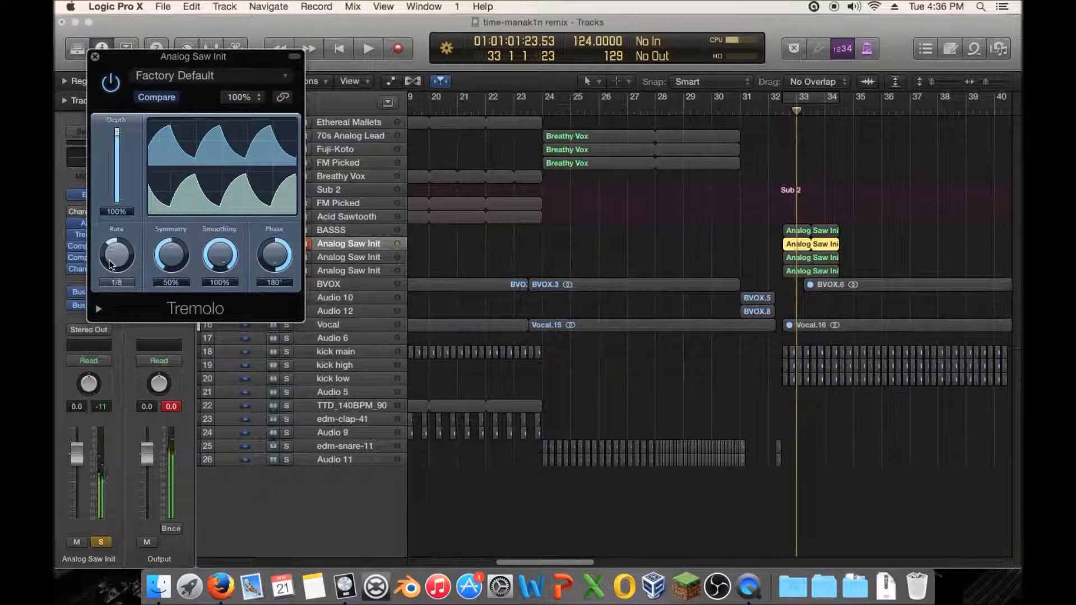
double_click(778, 112)
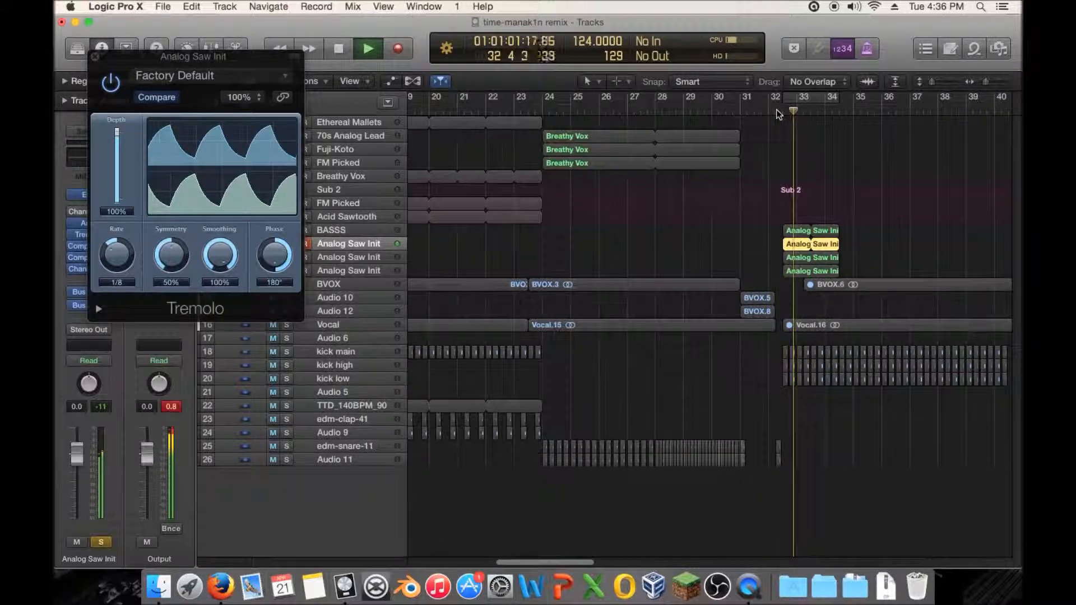
key(space)
drag(220, 254, 204, 304)
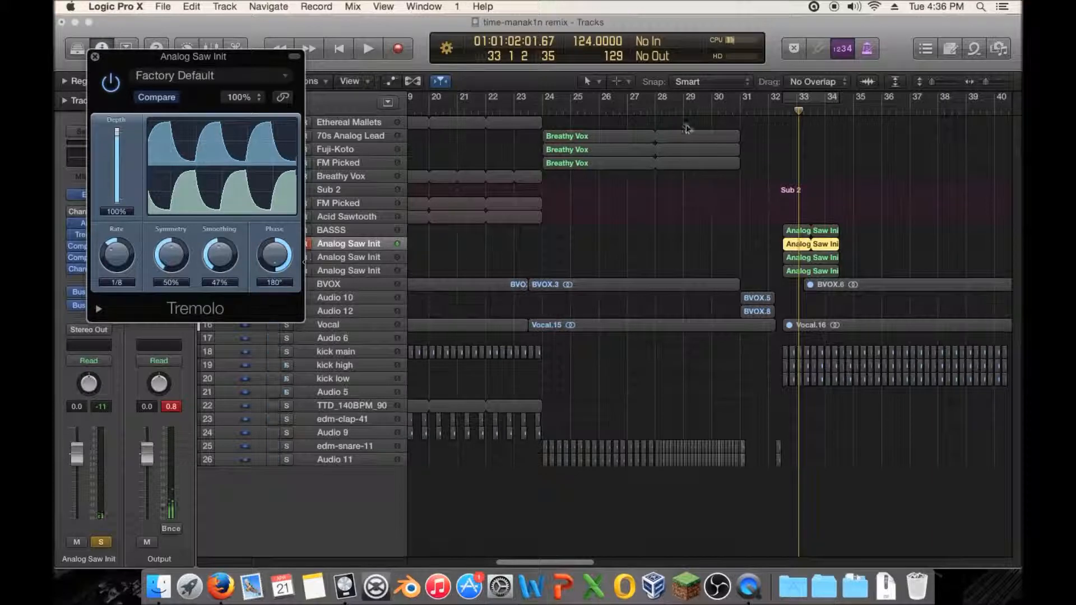
- Reduce the Tremolo's depth to 27%, audition it from bar 32 and close its window
double_click(772, 114)
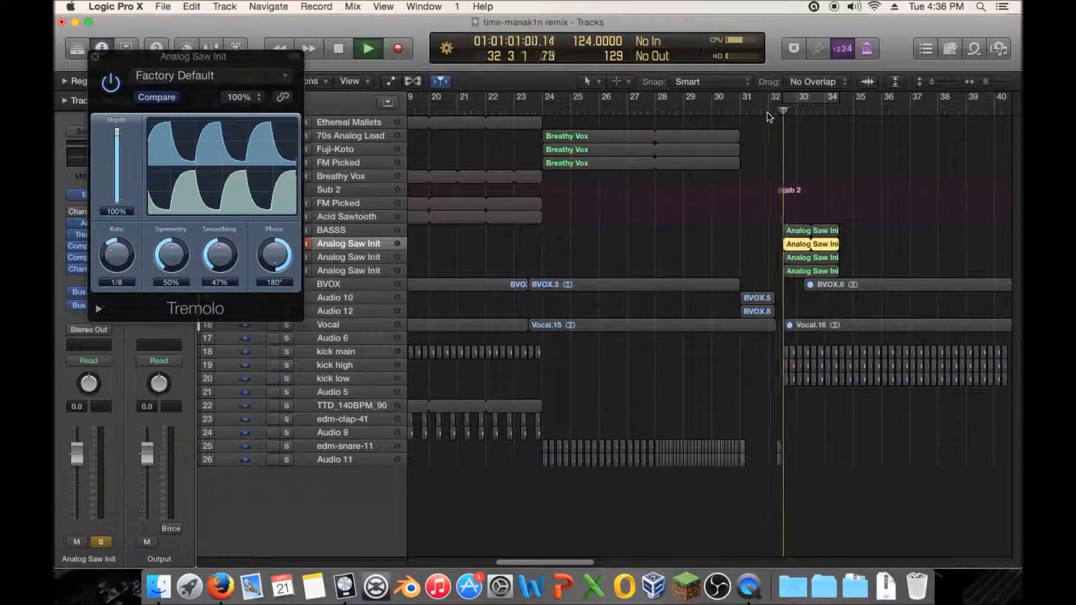
key(space)
drag(119, 137, 117, 187)
double_click(769, 114)
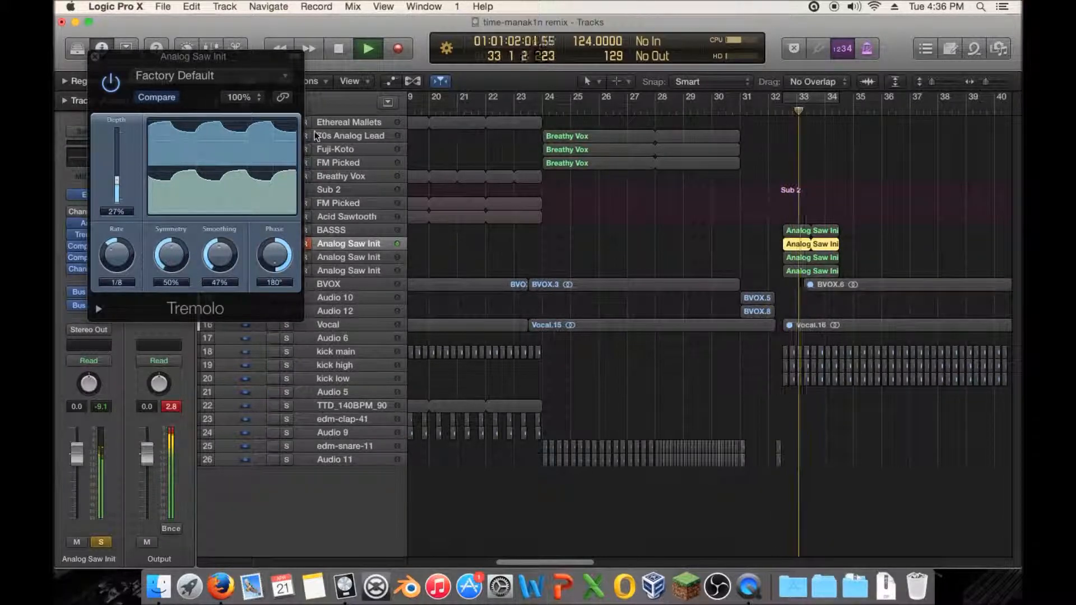
key(space)
click(96, 56)
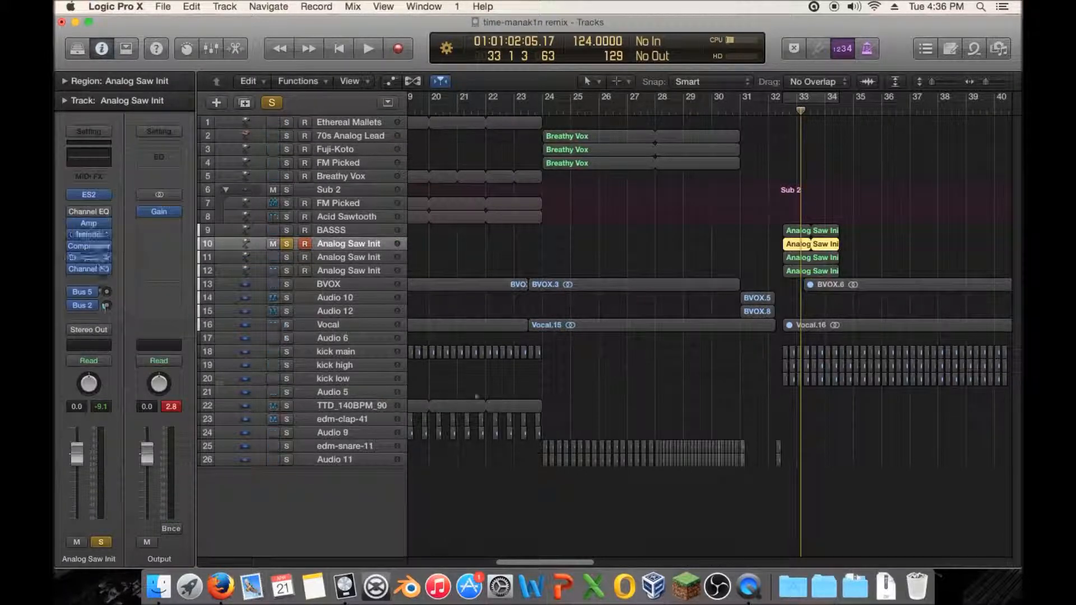
- Unsolo Analog Saw Init track 10 and play the full mix through the drop
click(292, 244)
key(space)
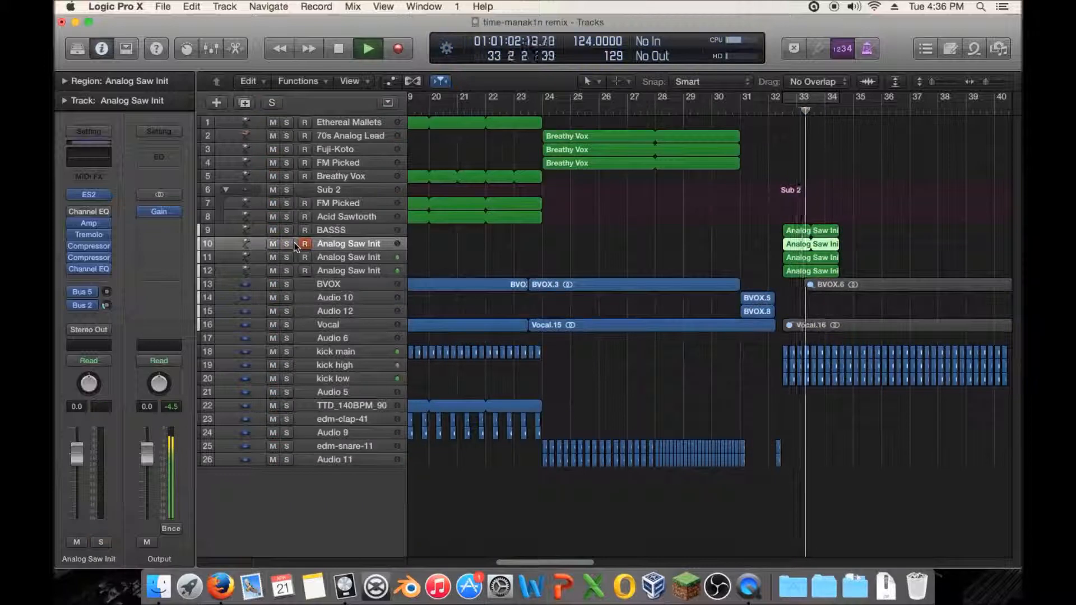
key(space)
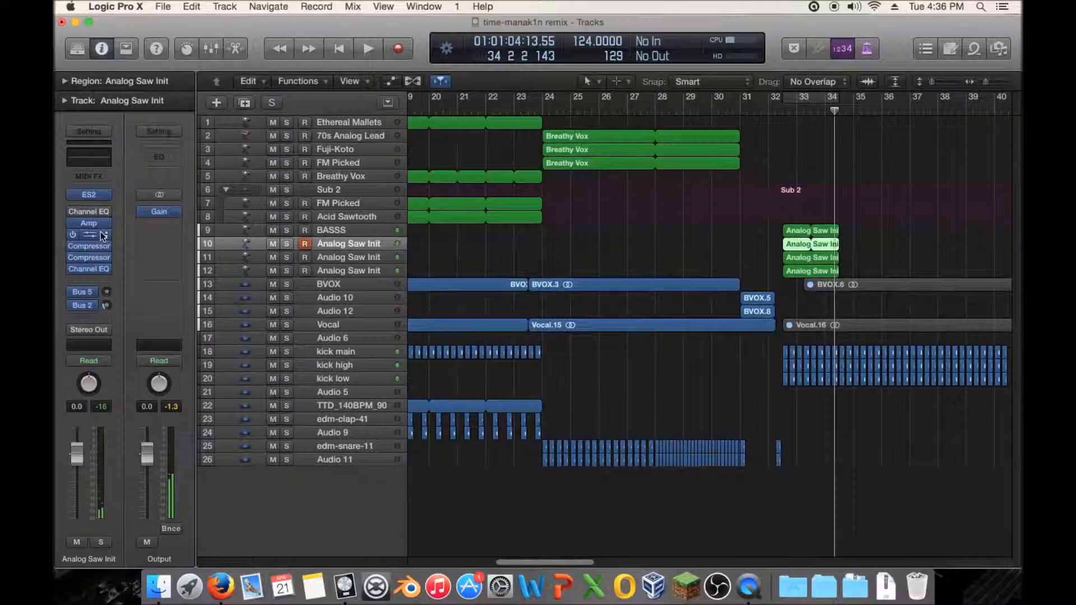
- Add a high cut at about 1 kHz in track 10's last Channel EQ while the drop plays
click(90, 270)
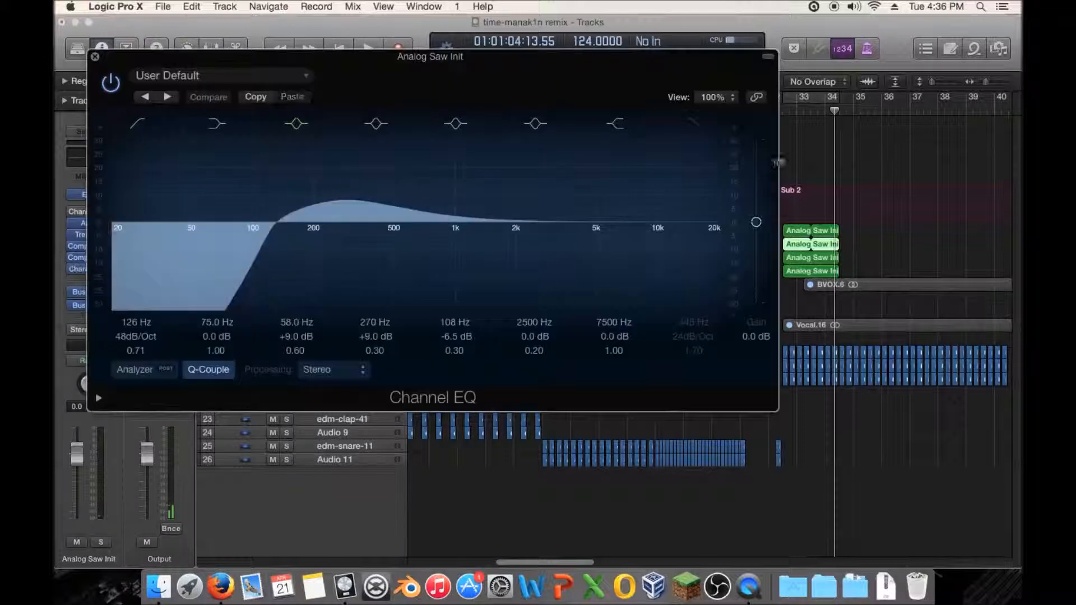
double_click(791, 116)
drag(432, 280, 508, 278)
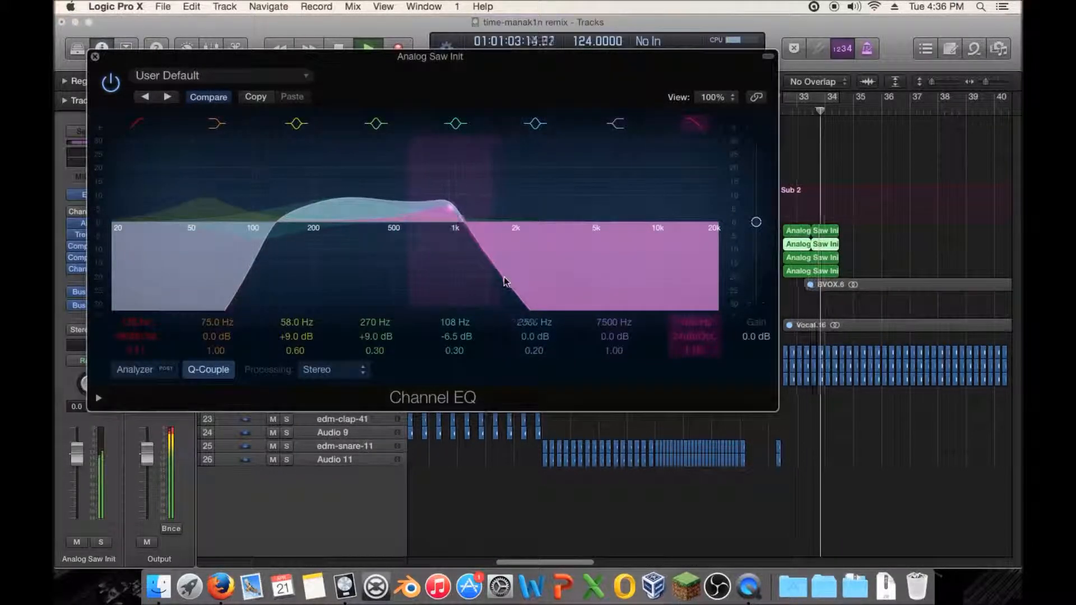
click(95, 56)
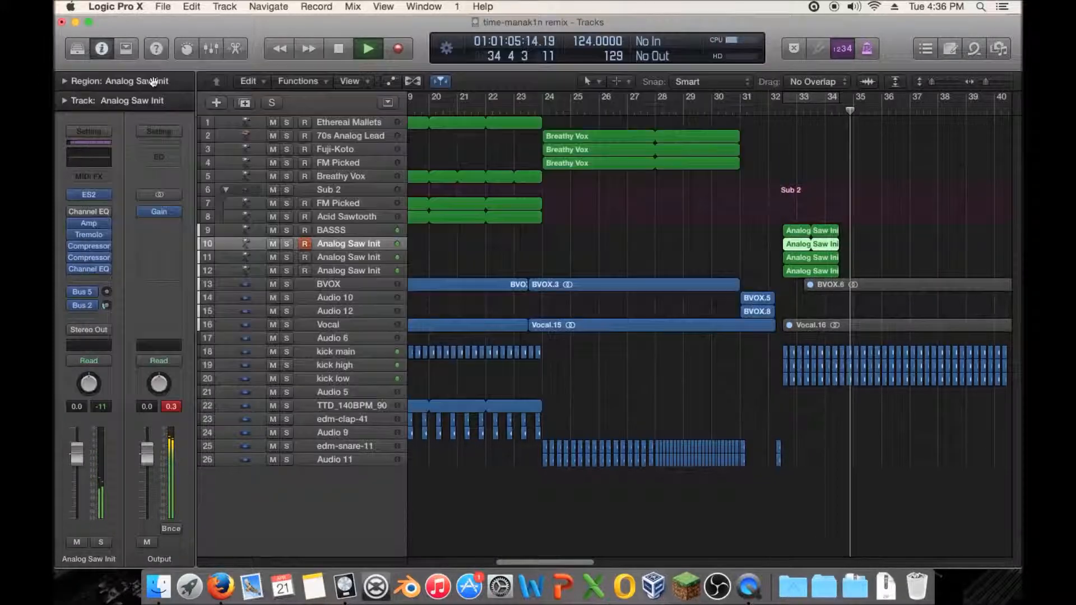
- Play the full mix from bar 32 and review the curve of track 10's last Channel EQ
click(766, 112)
key(space)
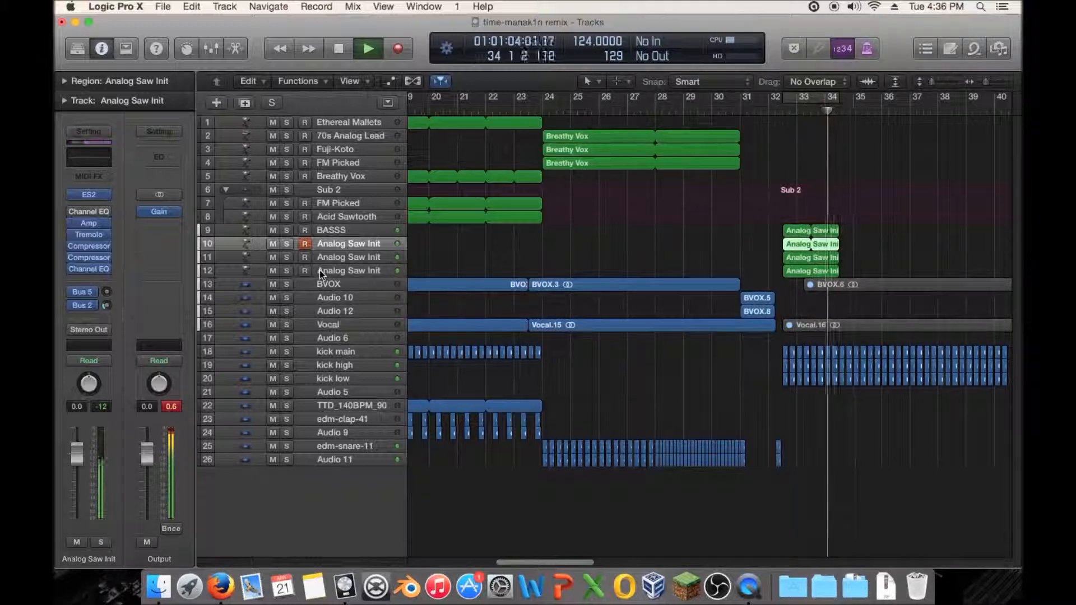
key(space)
click(91, 269)
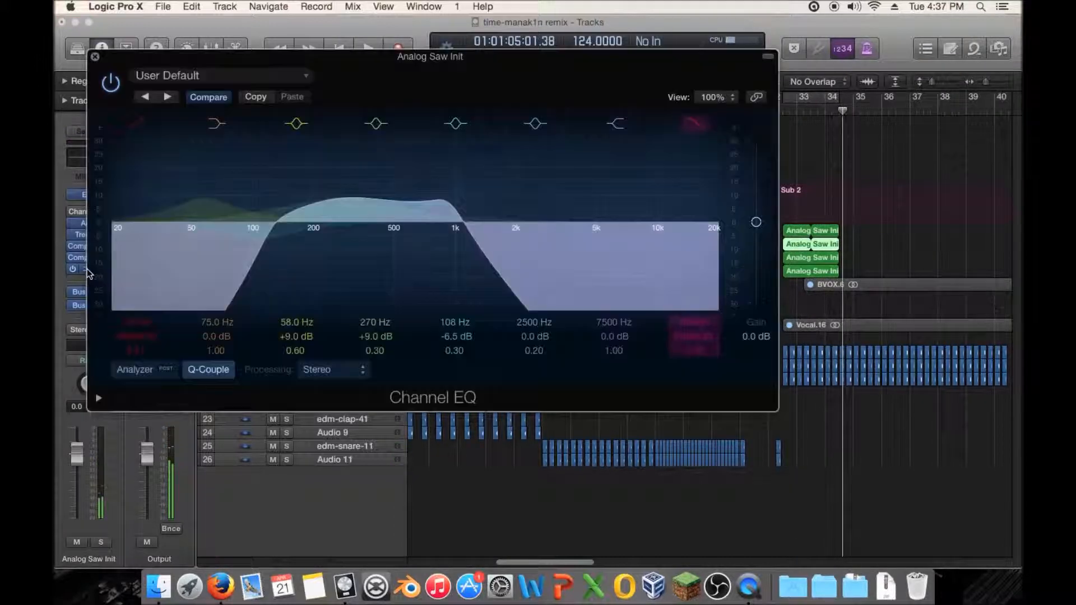
click(95, 57)
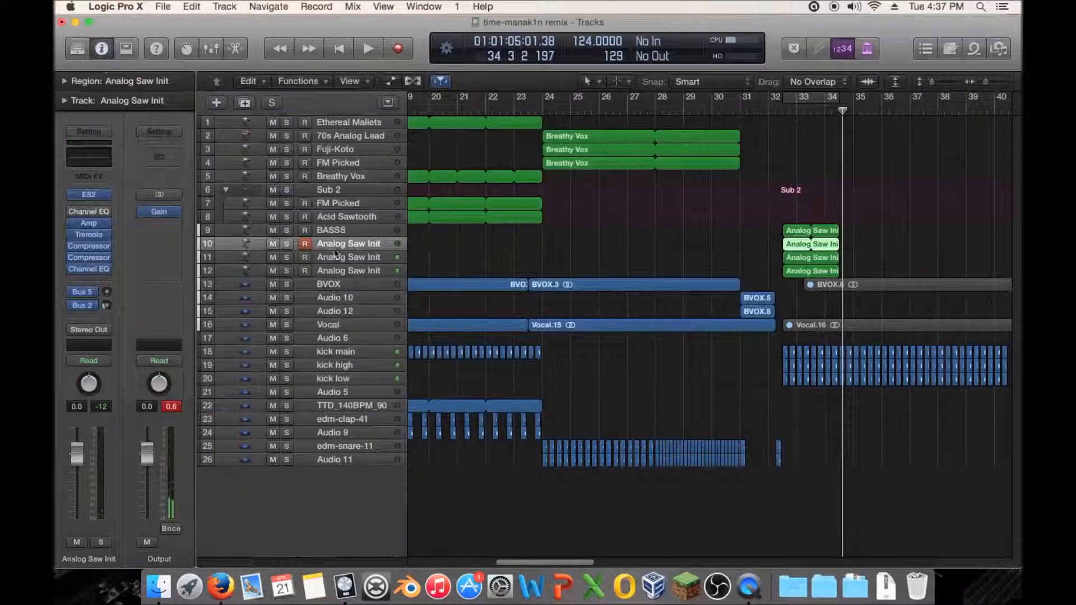
- Solo Analog Saw Init track 10 again and play it from bar 32
click(288, 246)
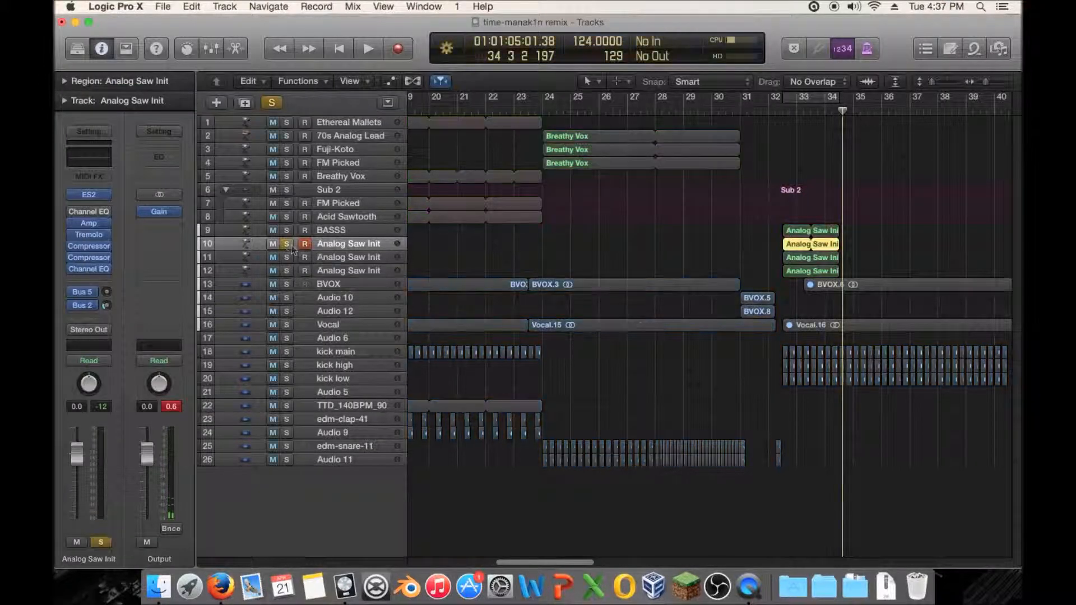
click(768, 109)
key(space)
key(space)
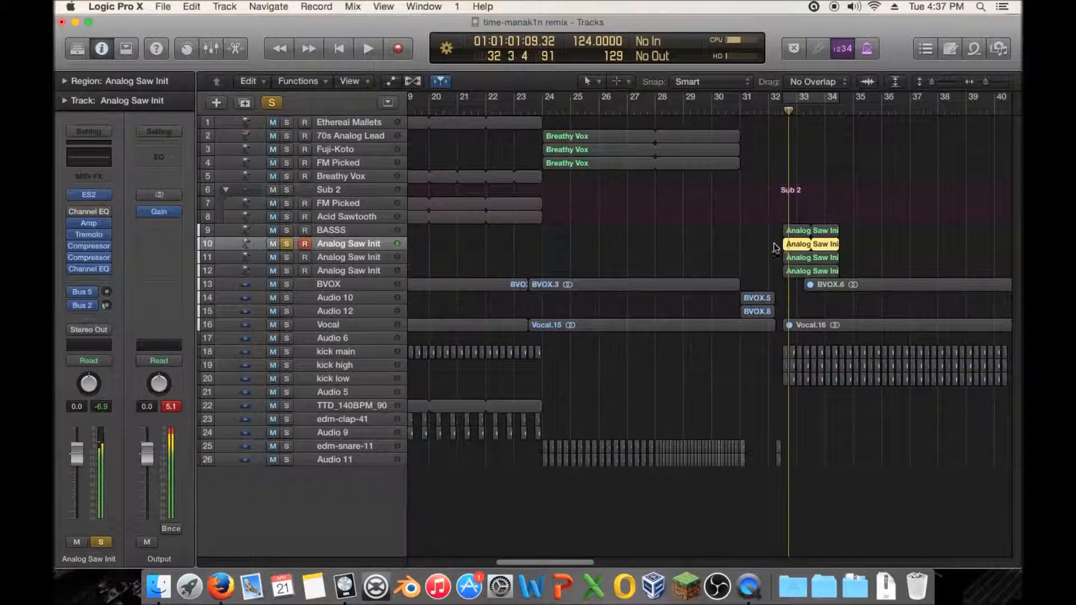
- Transpose the notes of track 10's drop region down one octave in the Piano Roll and play the result
double_click(790, 245)
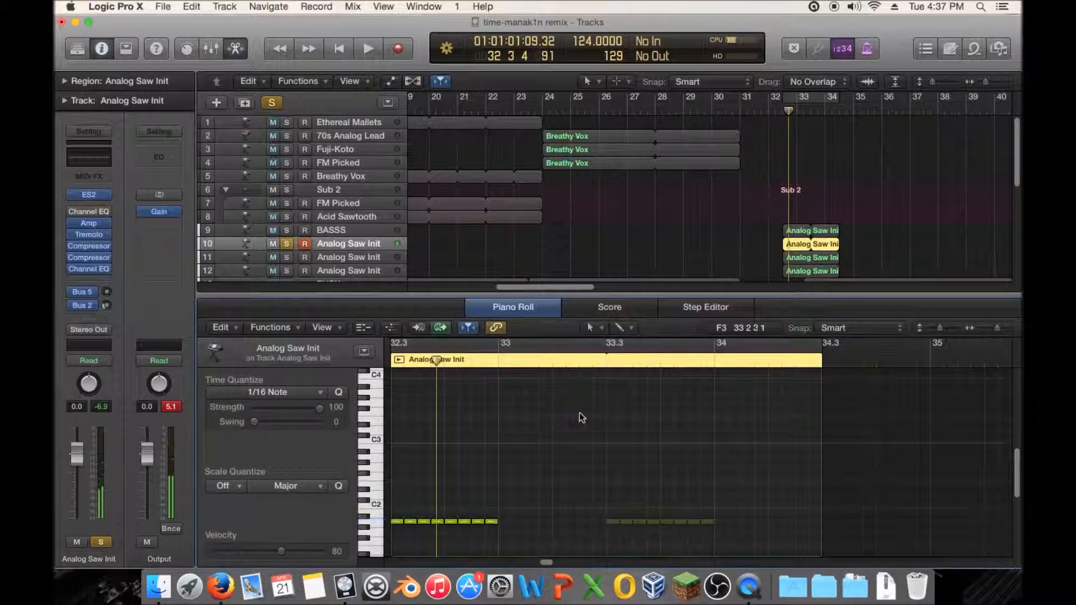
key(alt+shift+Down)
key(space)
key(space)
- Lower the high cut in track 10's last Channel EQ to below 500 Hz while auditioning the part from bar 32
click(88, 270)
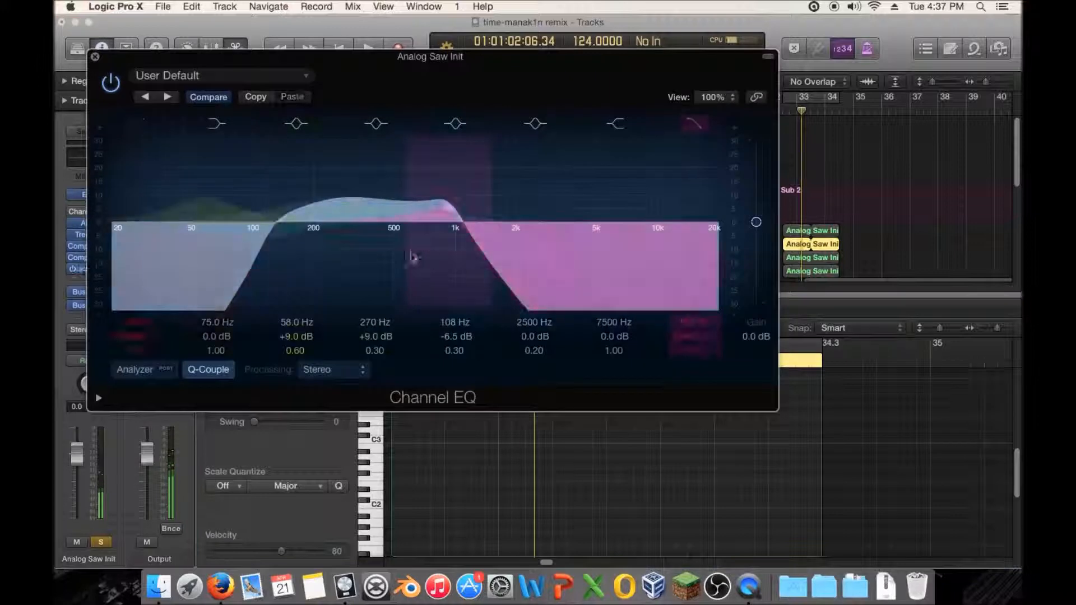
drag(460, 256, 365, 260)
drag(136, 59, 493, 100)
click(768, 111)
key(space)
drag(711, 287, 683, 287)
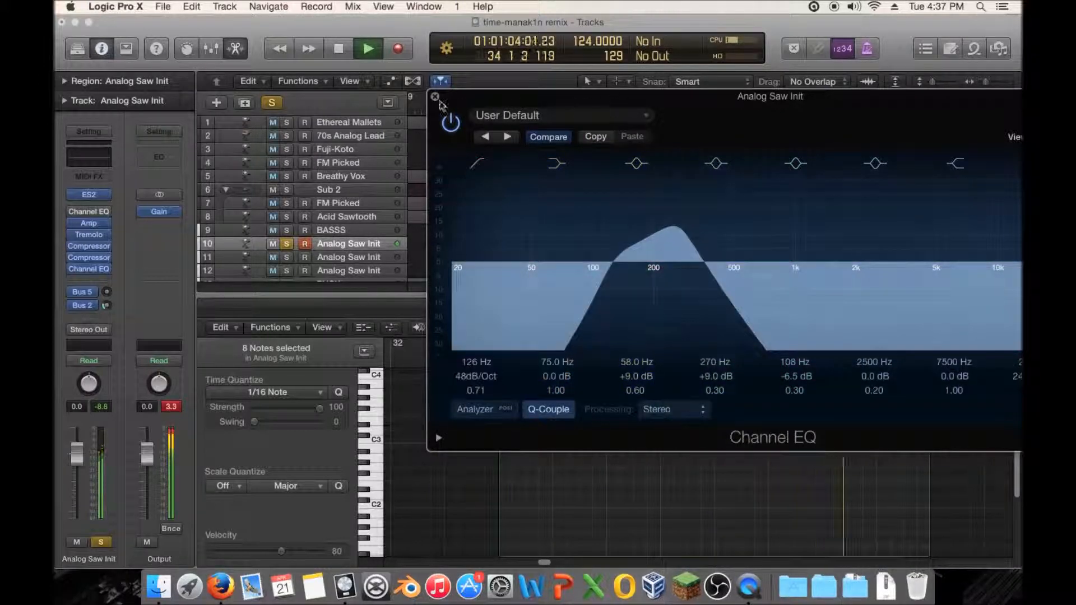
click(435, 99)
key(space)
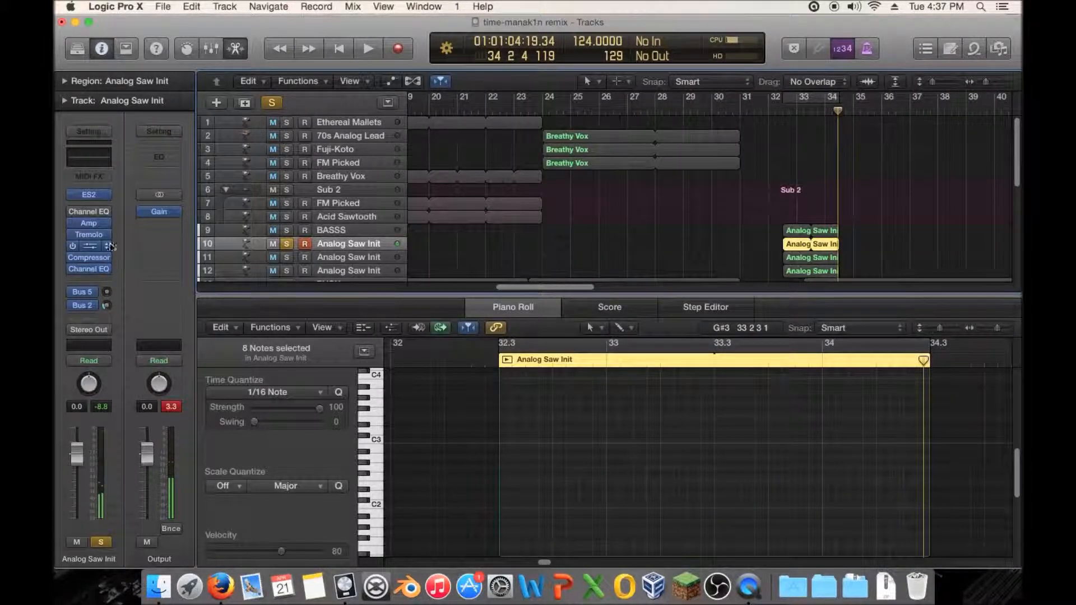
- Reopen track 10's last Channel EQ, pull down the peak at the high-cut band and close the window
click(89, 269)
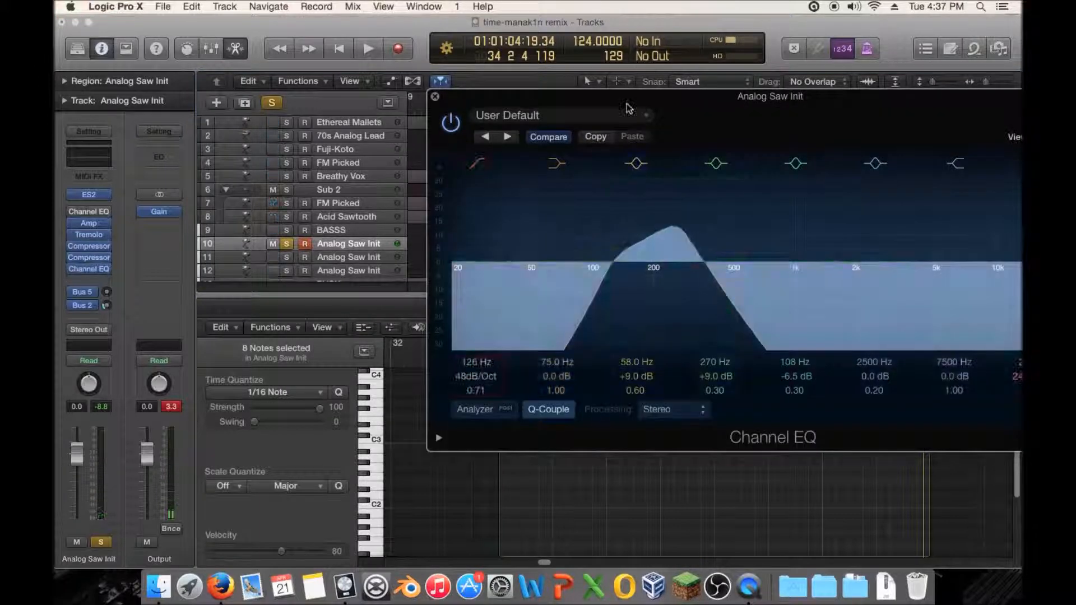
drag(631, 106, 371, 107)
drag(413, 231, 421, 279)
click(175, 97)
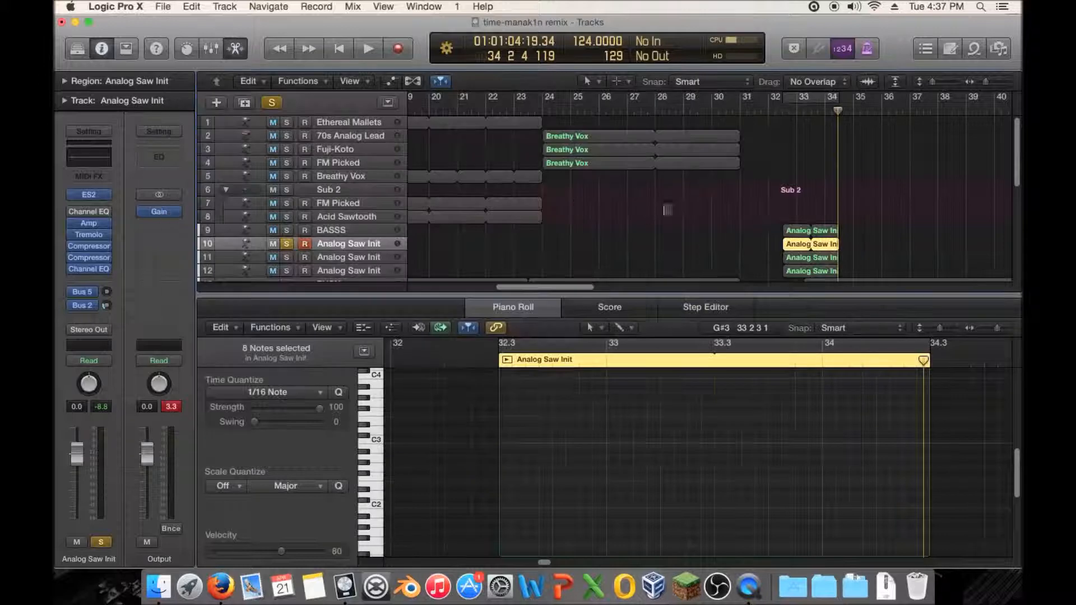
- Play the drop with track 10 soloed, and unsolo it during playback to compare it with the full mix
key(space)
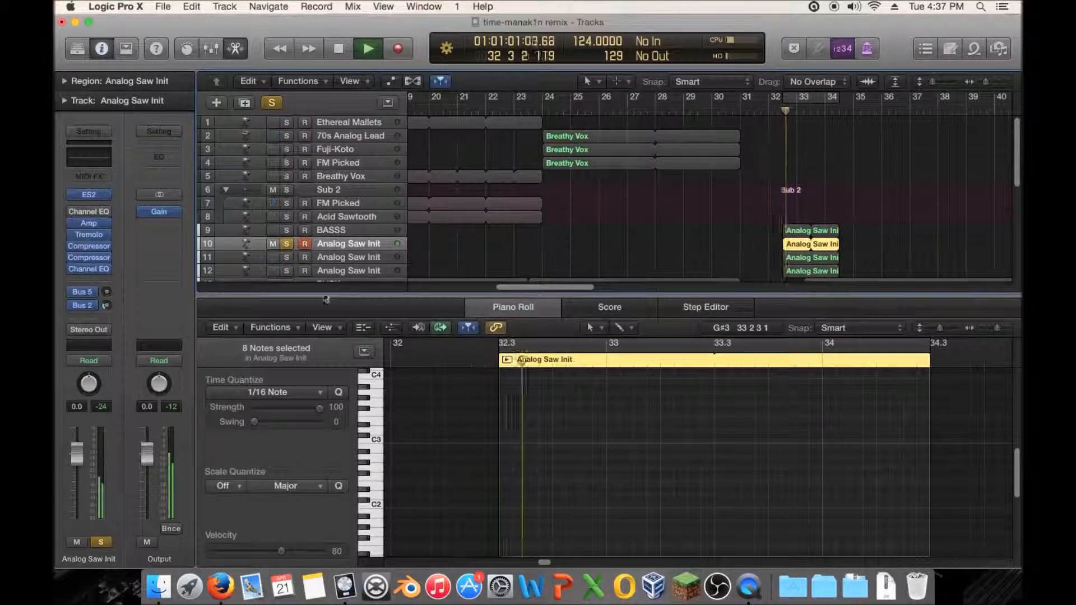
click(288, 244)
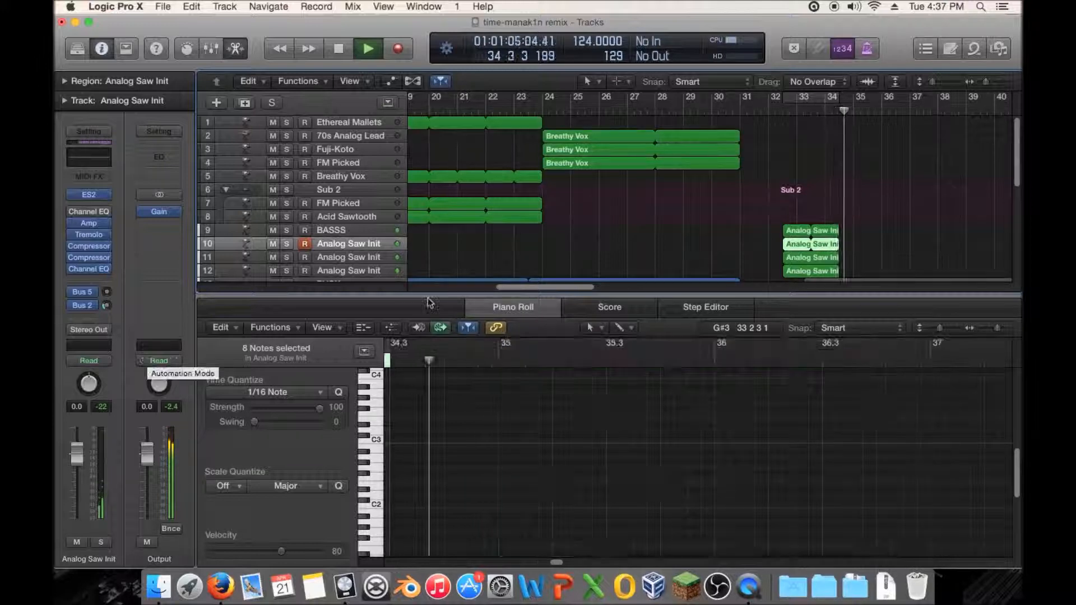
key(space)
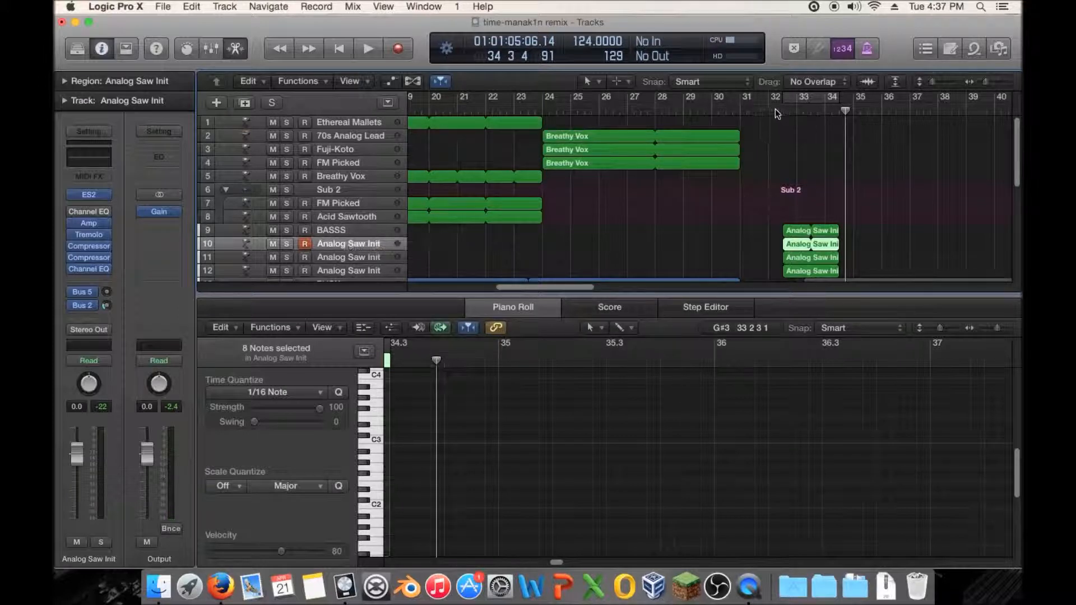
- Group the BASSS and Analog Saw Init track 10 tracks into a Summing Stack
shift+click(355, 231)
right_click(354, 230)
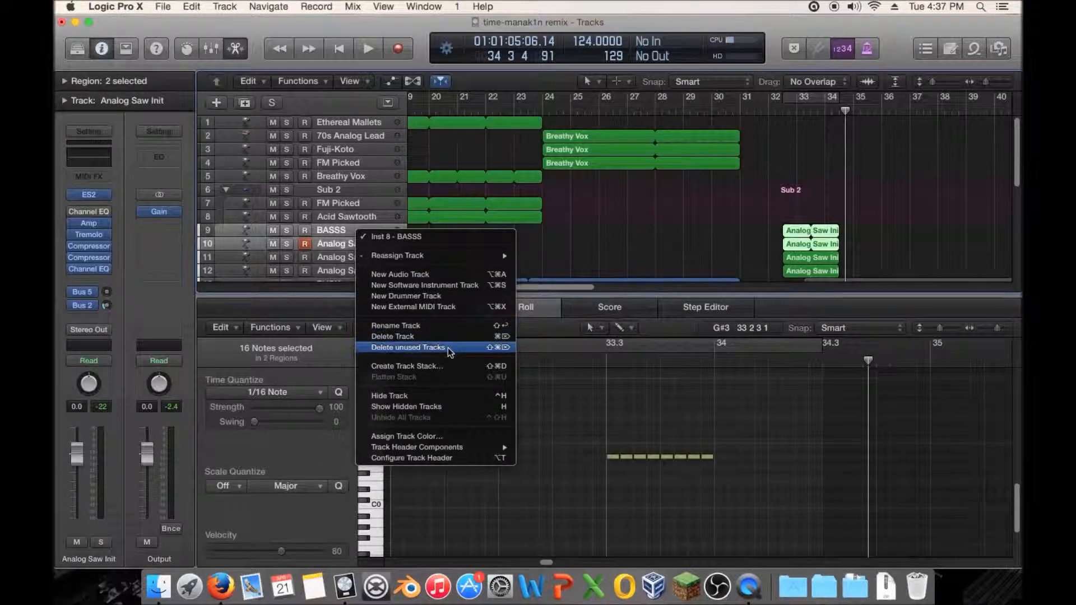
click(415, 366)
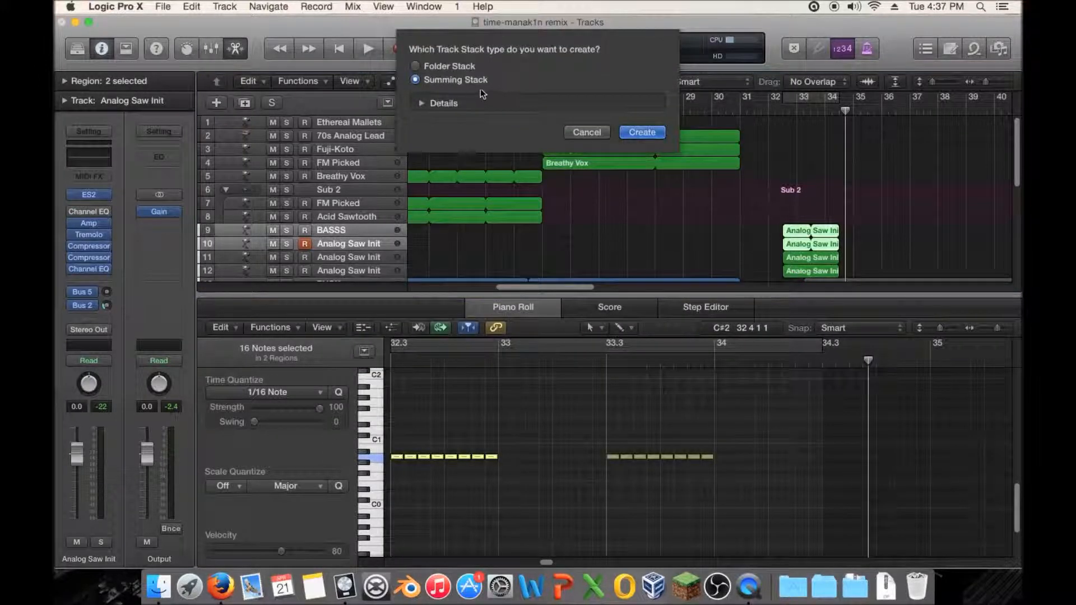
click(649, 133)
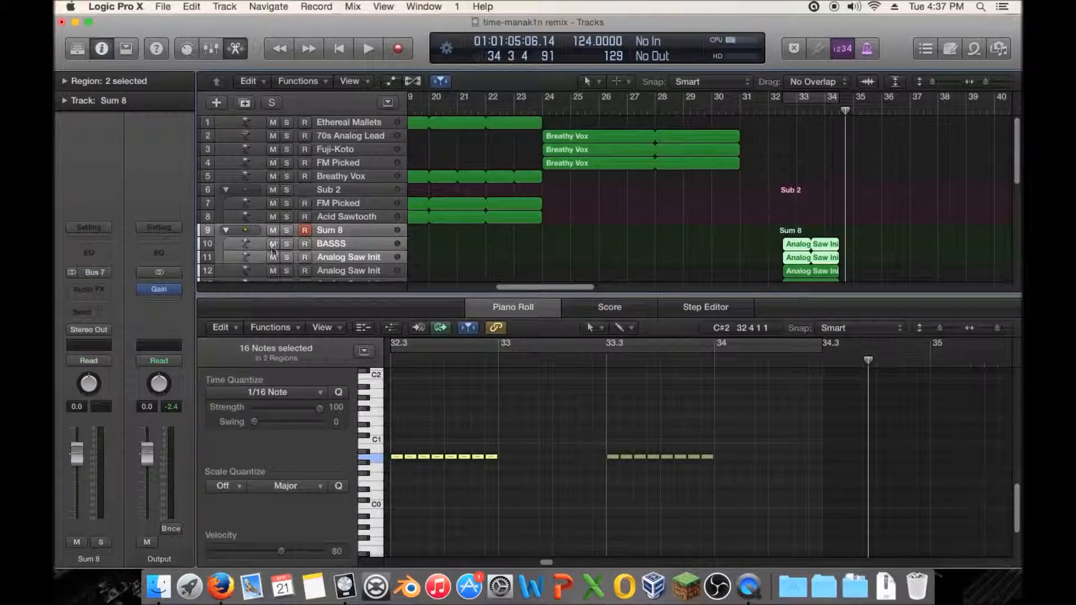
- Play the drop from bar 32 and solo the Sum 8 stack
click(379, 234)
click(780, 107)
key(space)
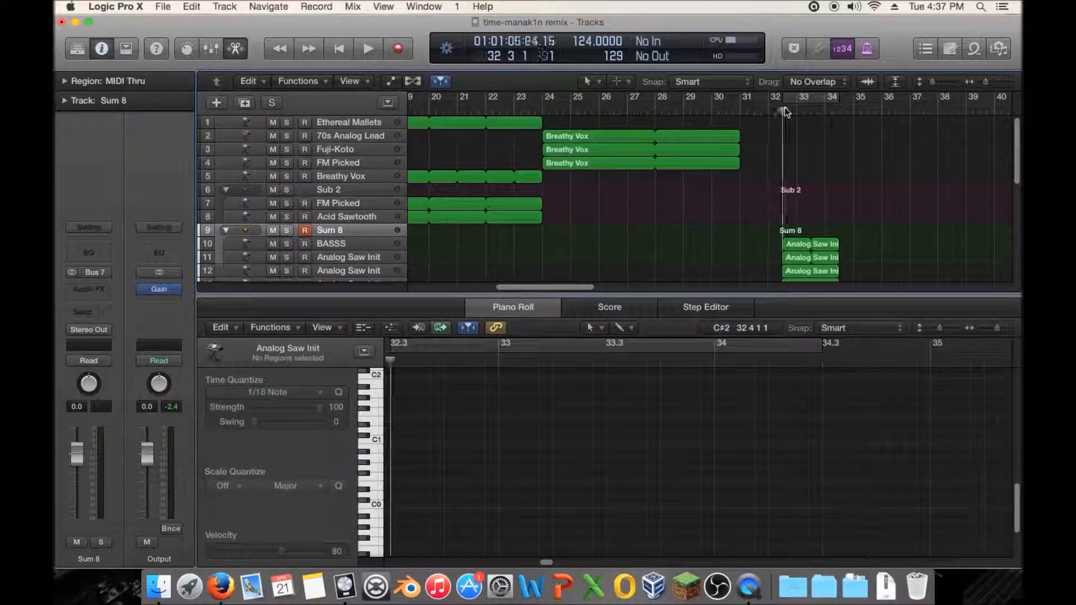
key(space)
click(286, 231)
- Insert a stereo Phase Distortion plug-in on the Sum 8 stack
click(93, 289)
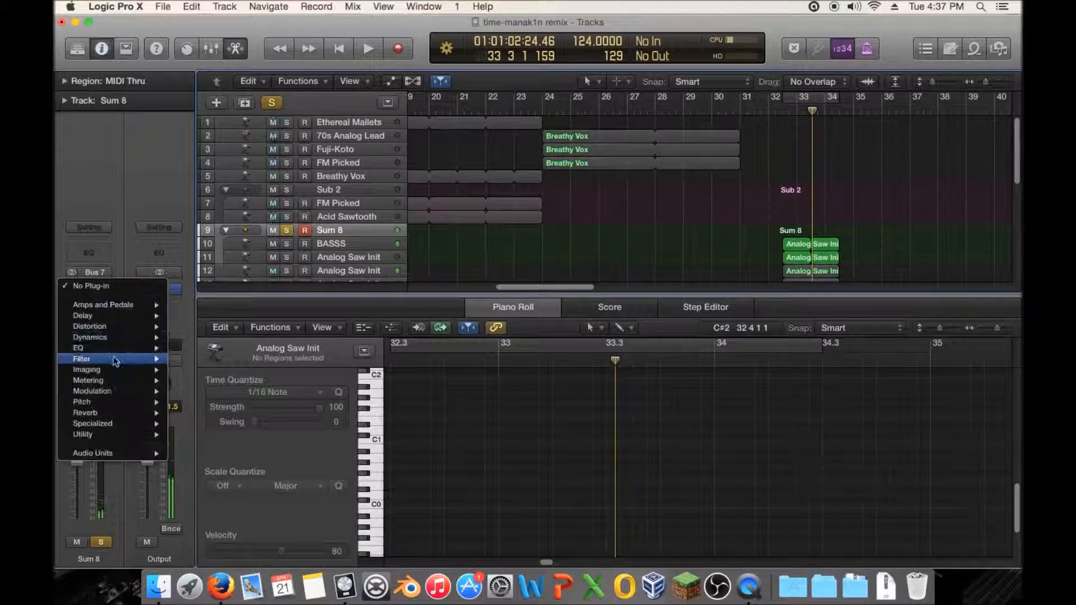
mouse_move(134, 315)
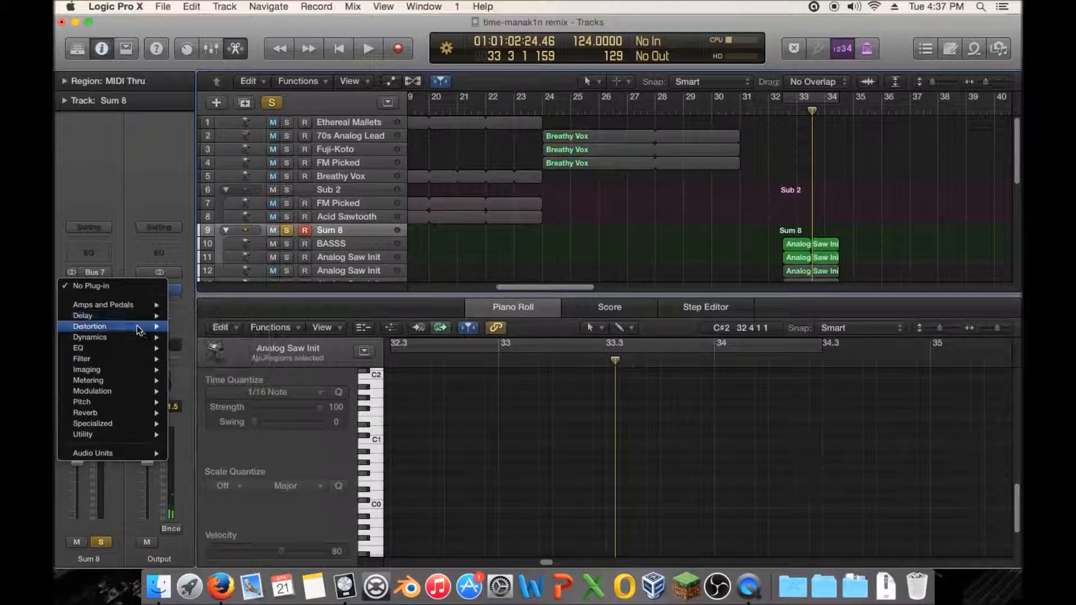
mouse_move(90, 326)
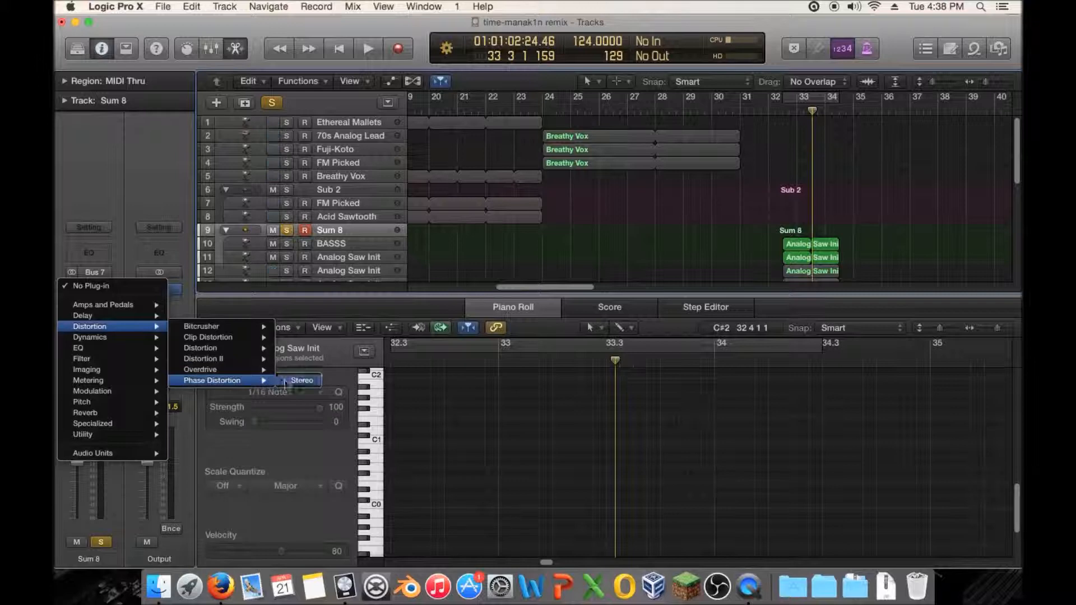
click(301, 381)
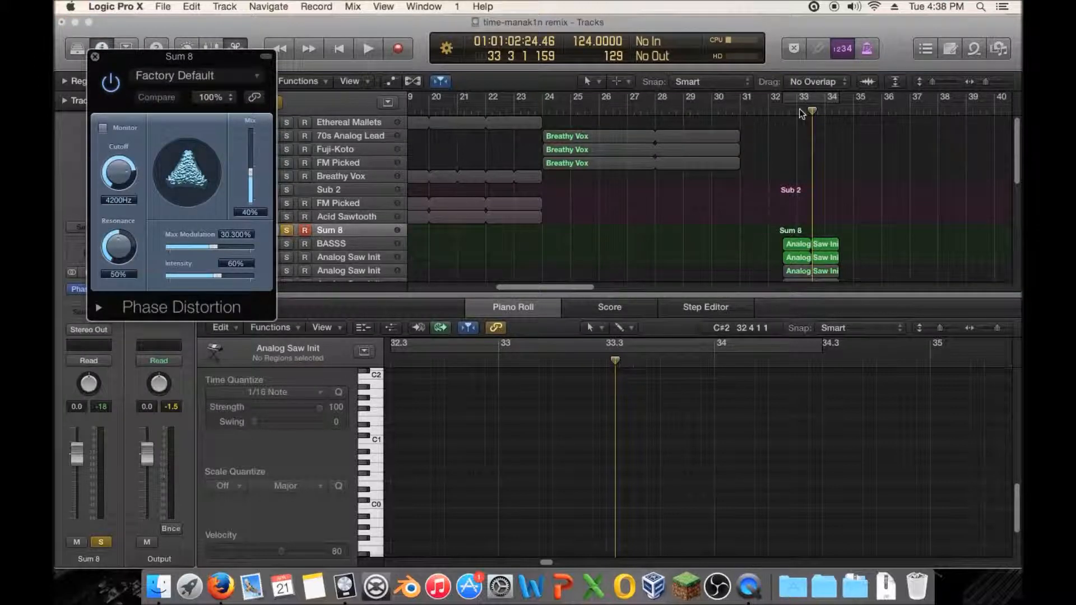
- Play the soloed stack from bar 32, switching Phase Distortion off and on to compare, and close the plug-in
click(772, 111)
key(space)
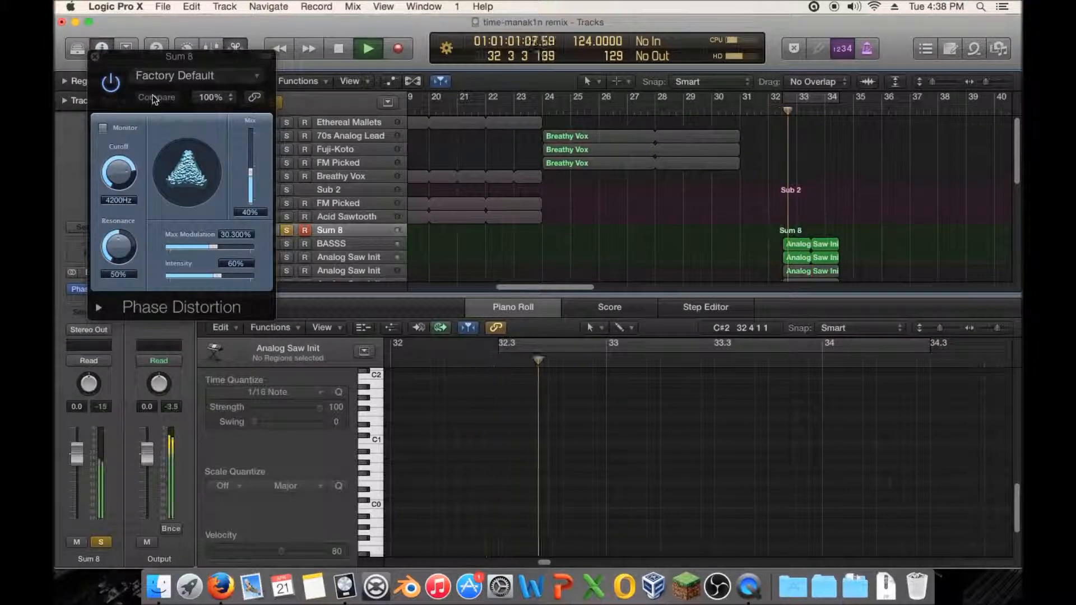
click(111, 83)
click(111, 83)
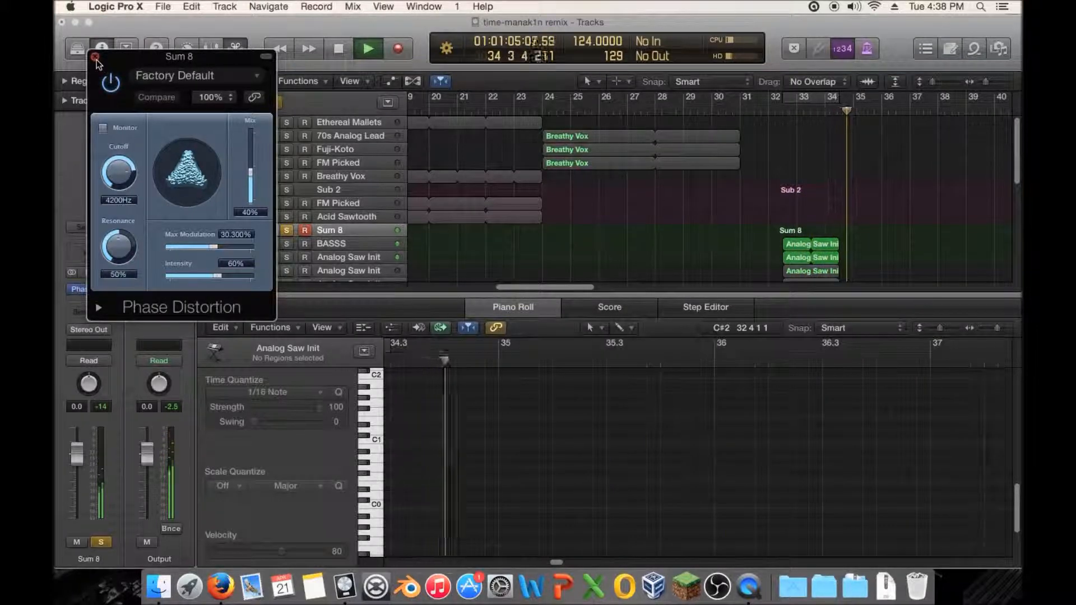
click(96, 58)
key(space)
- Set the Phase Distortion mix on Sum 8 to 75% during playback and replay the drop with the stack unsoloed
click(89, 289)
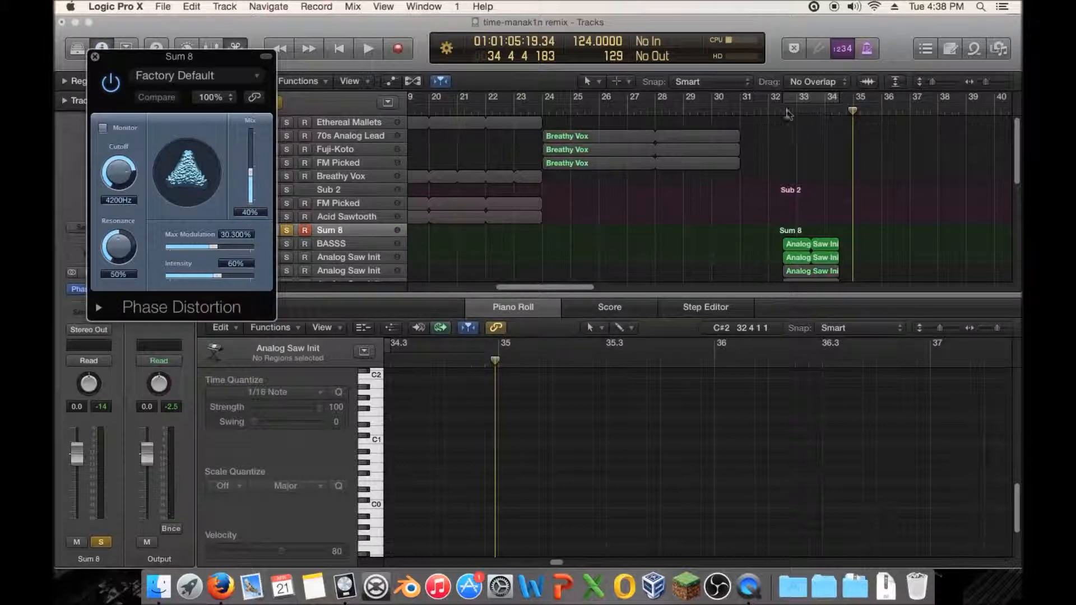
click(769, 111)
key(space)
drag(251, 178, 250, 152)
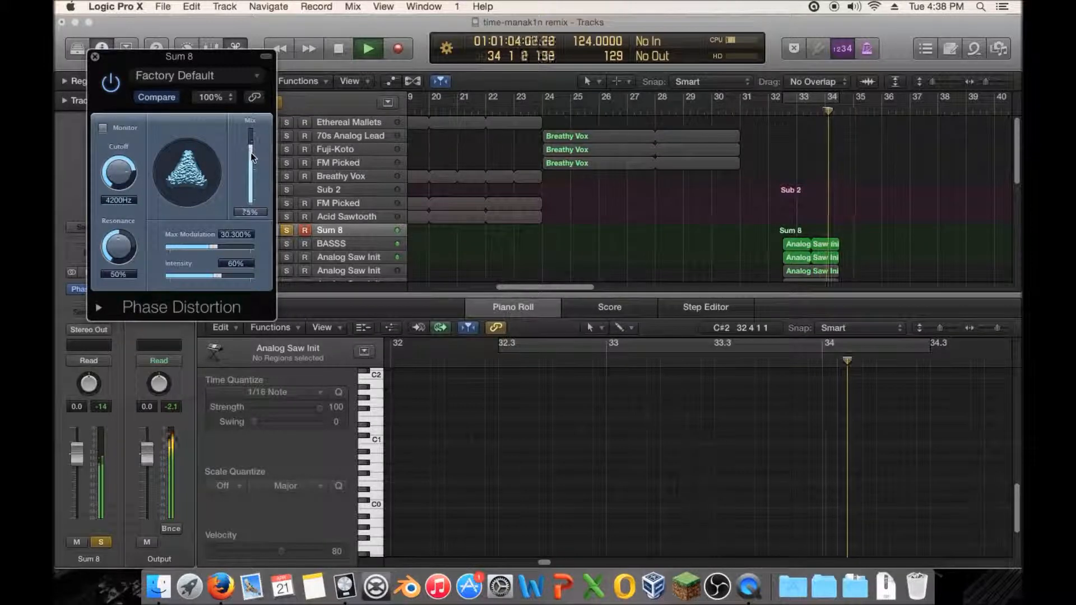
click(95, 57)
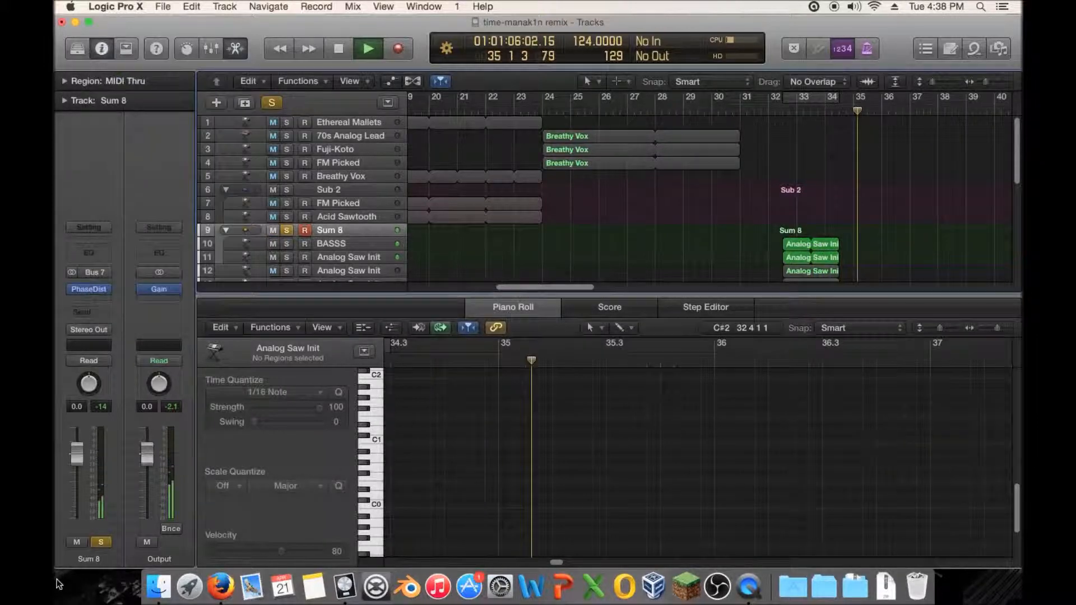
click(775, 117)
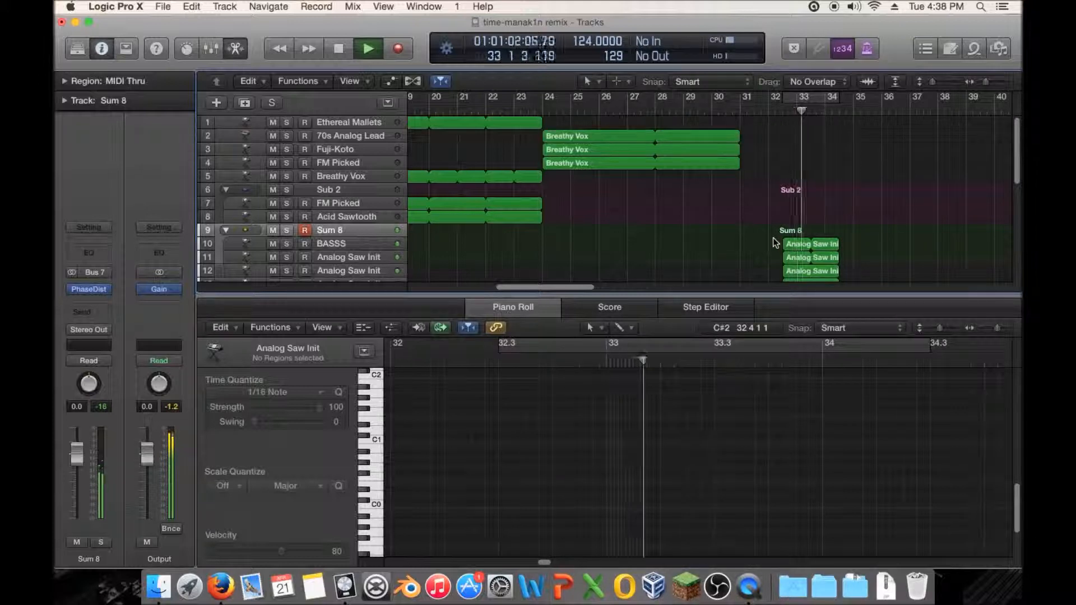
key(space)
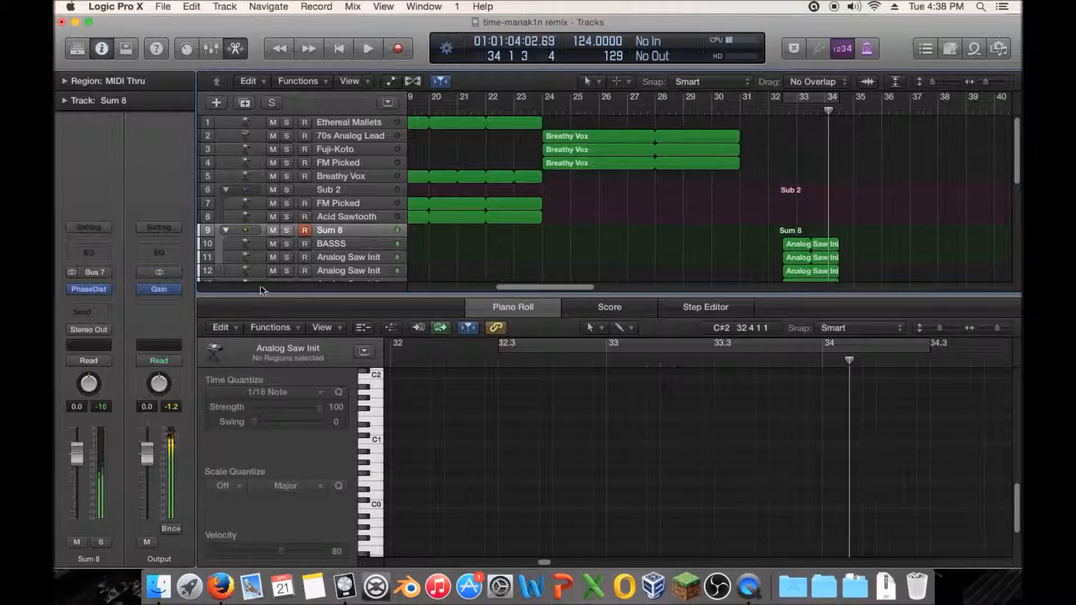
- Set the high-cut slope in the last Channel EQ of track 11 to 18 dB/Oct
click(364, 245)
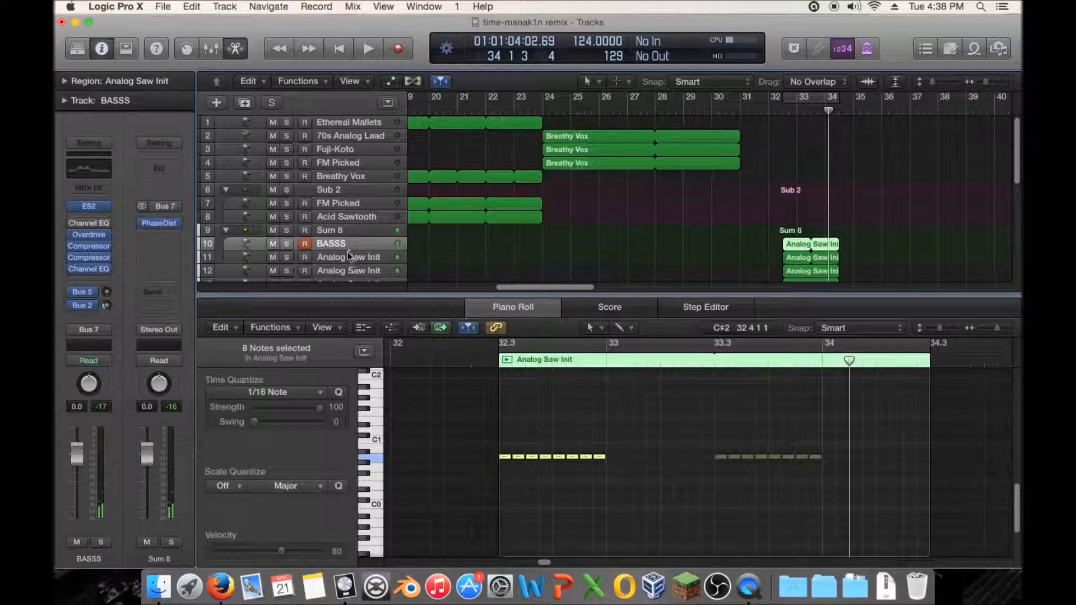
click(353, 256)
click(89, 269)
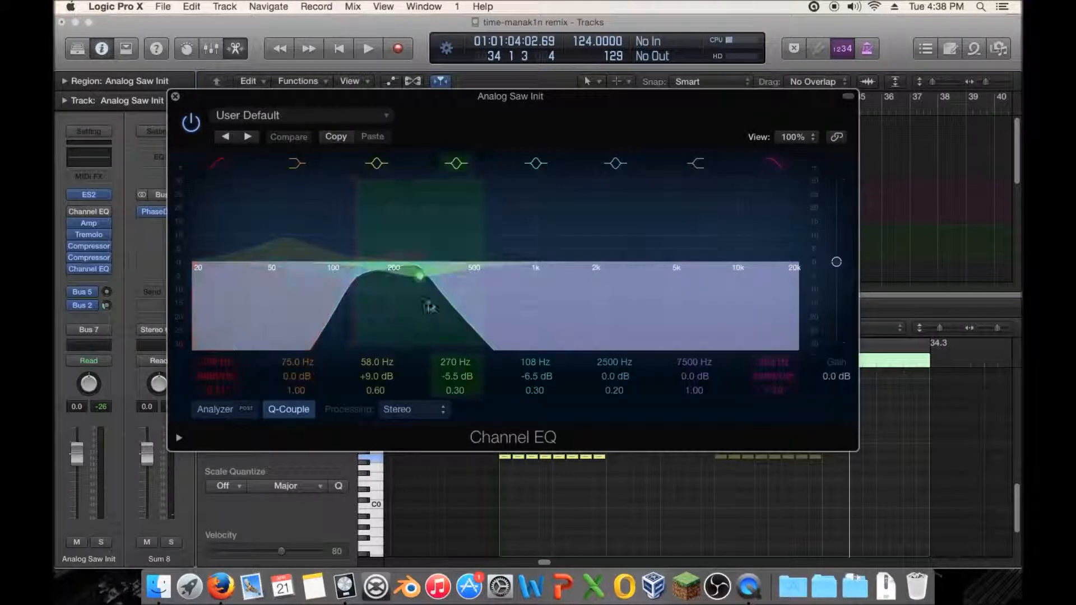
drag(788, 380, 787, 388)
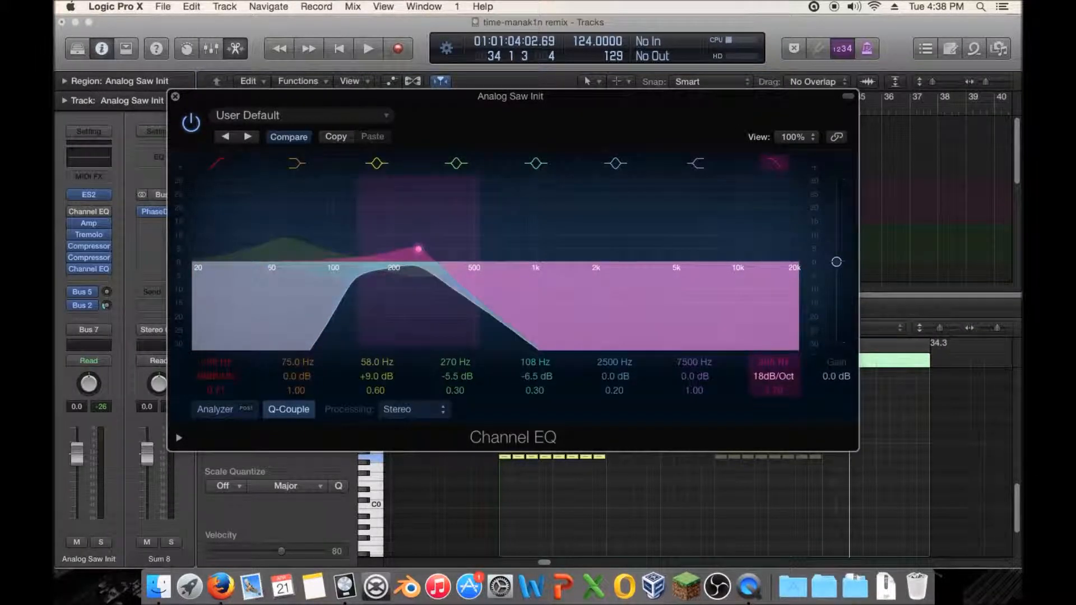
click(175, 96)
- Play the drop from bar 32, bypassing the Phase Distortion on Sum 8 during playback
click(785, 109)
key(space)
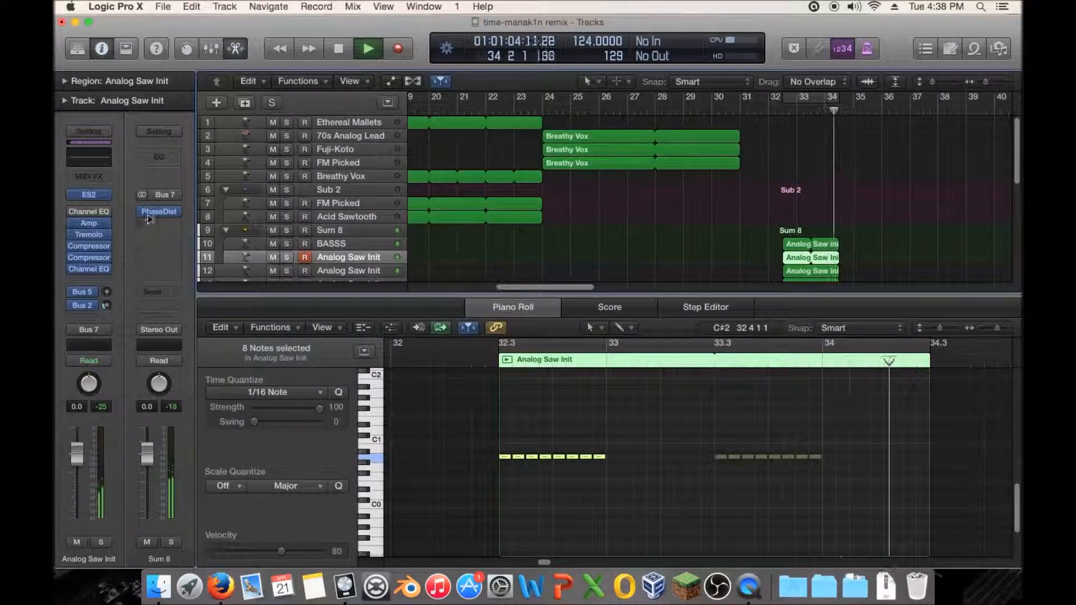
click(784, 111)
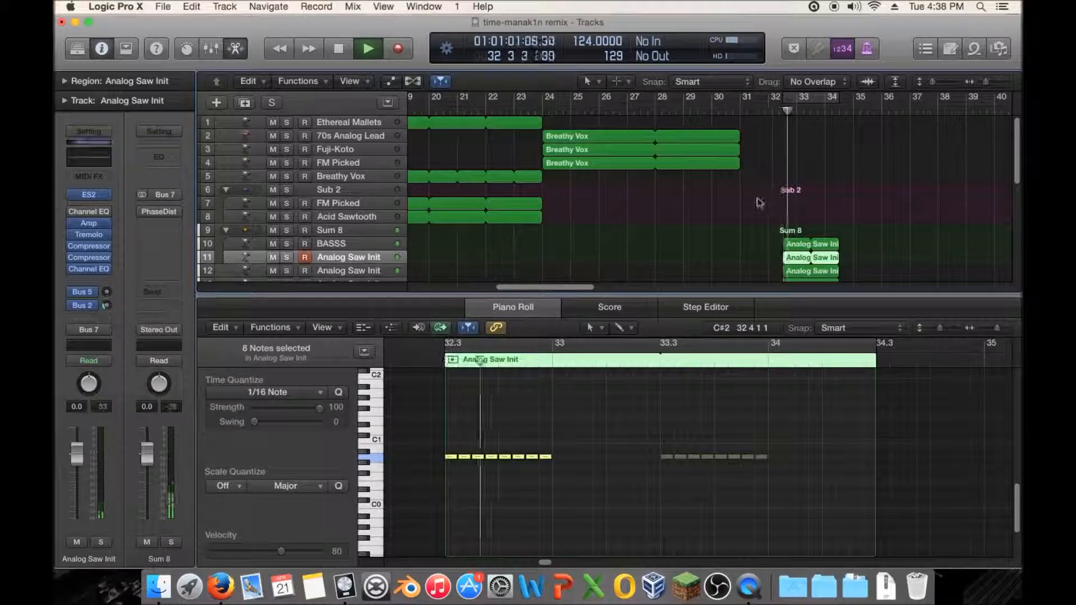
- Set the high cut in track 11's last Channel EQ to 500 Hz and close the plug-in
click(89, 269)
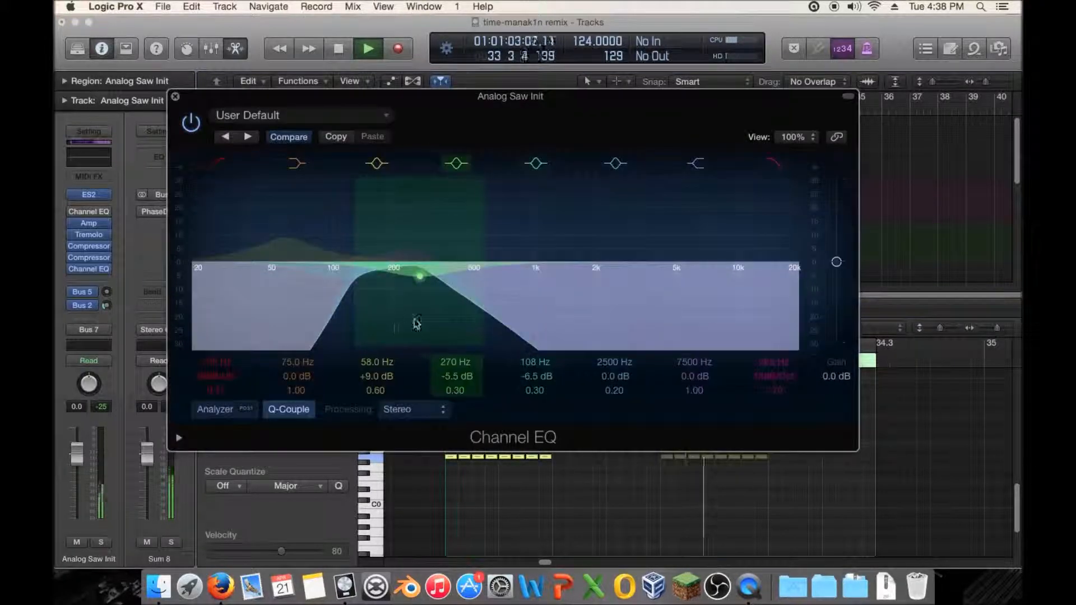
drag(774, 362, 773, 343)
key(space)
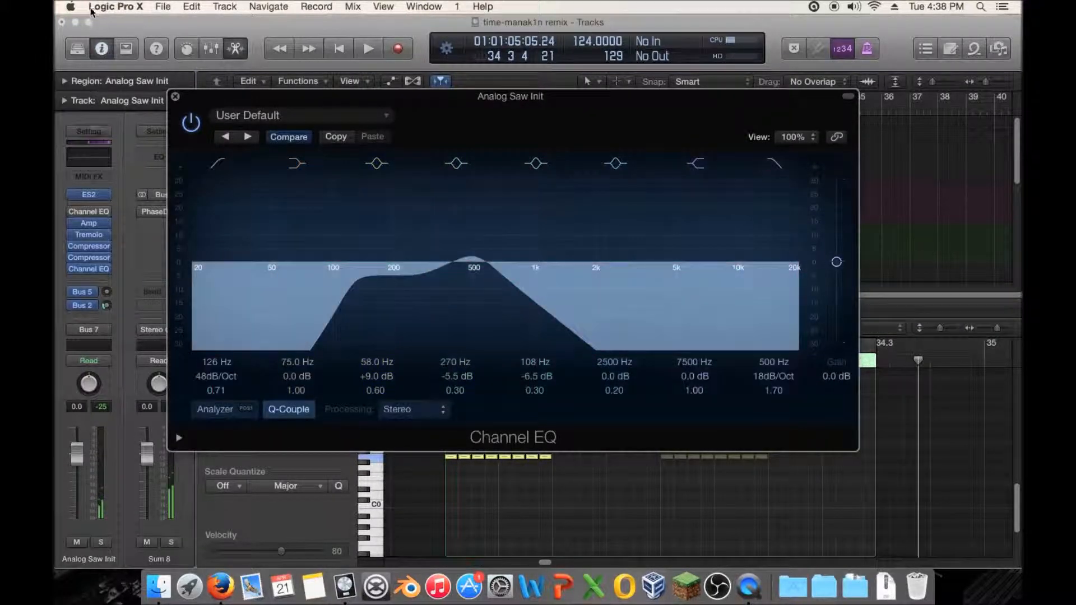
click(175, 96)
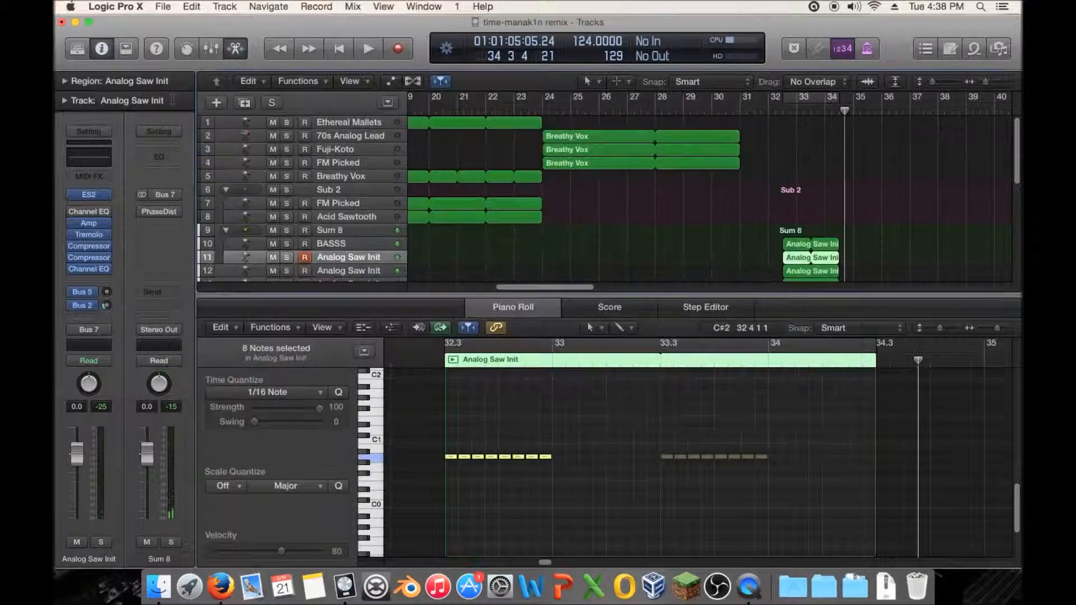
- Loop the drop and set track 11's last Channel EQ high cut to 770 Hz, 48 dB/Oct, Q 0.60, with +7.5 dB output gain
click(796, 100)
key(space)
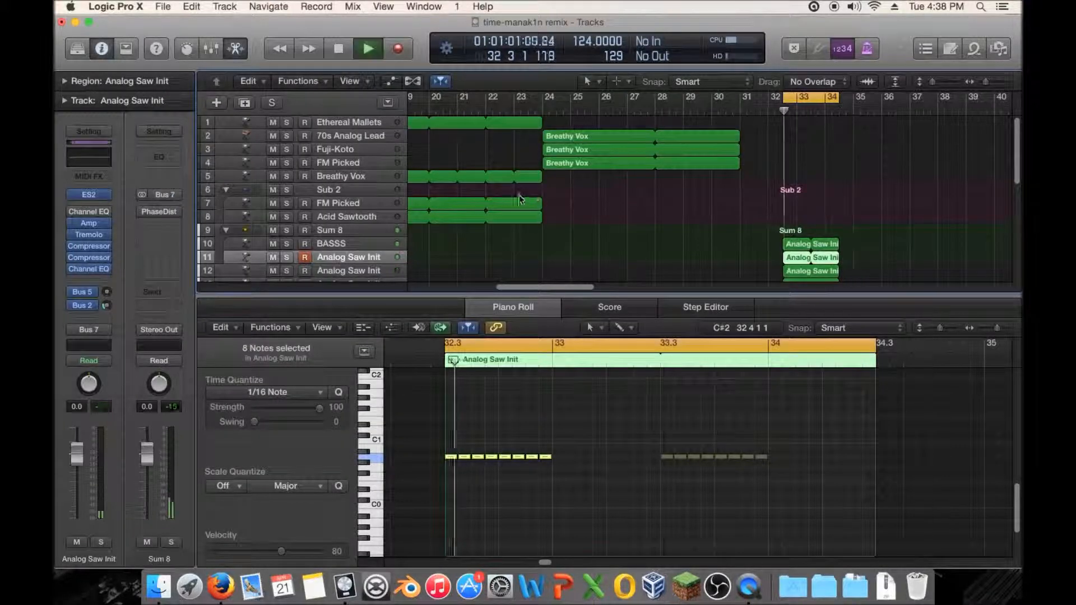
click(87, 269)
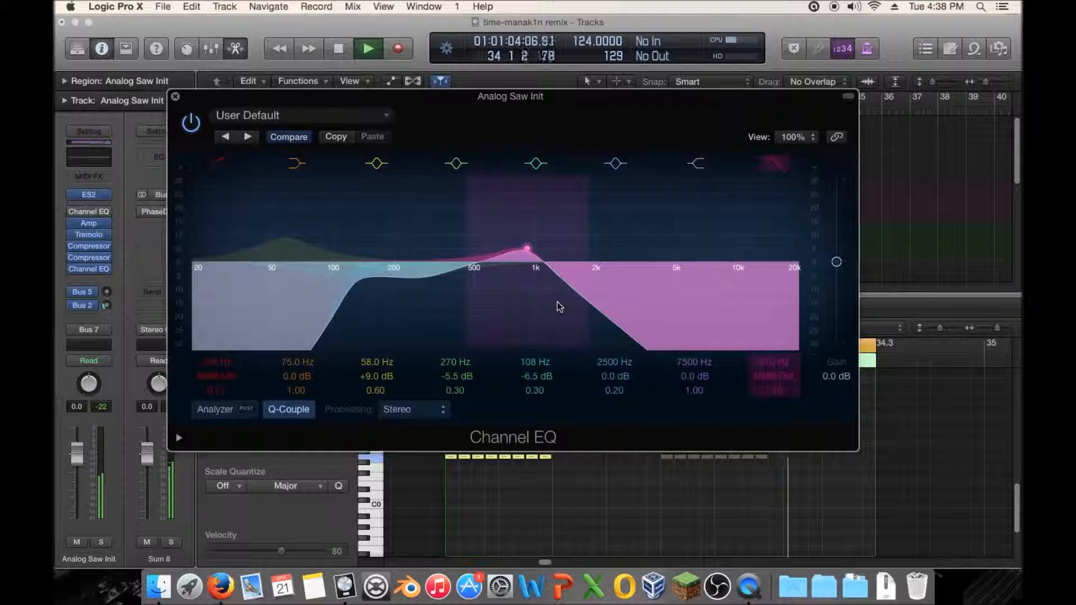
drag(559, 306, 577, 306)
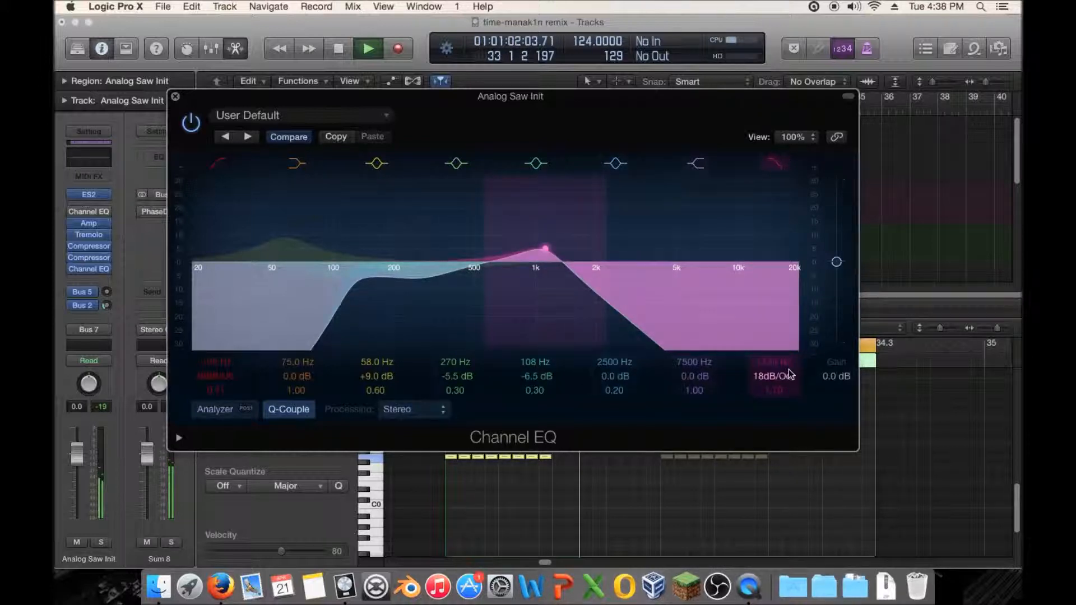
mouse_move(790, 375)
mouse_down()
mouse_move(791, 359)
mouse_move(774, 415)
mouse_move(774, 386)
mouse_up()
drag(579, 336, 529, 319)
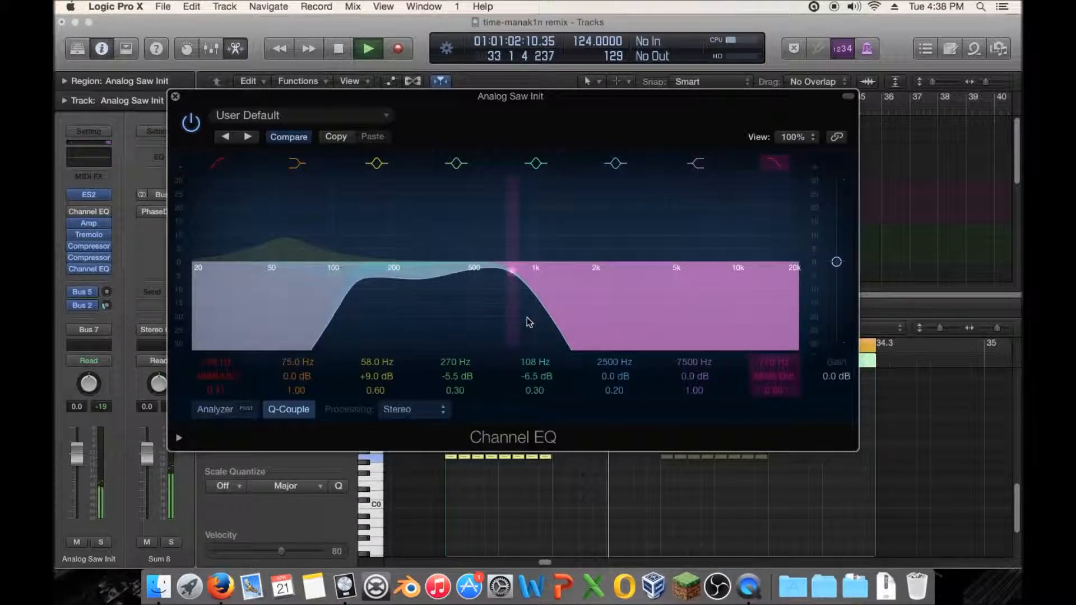
drag(837, 262, 837, 243)
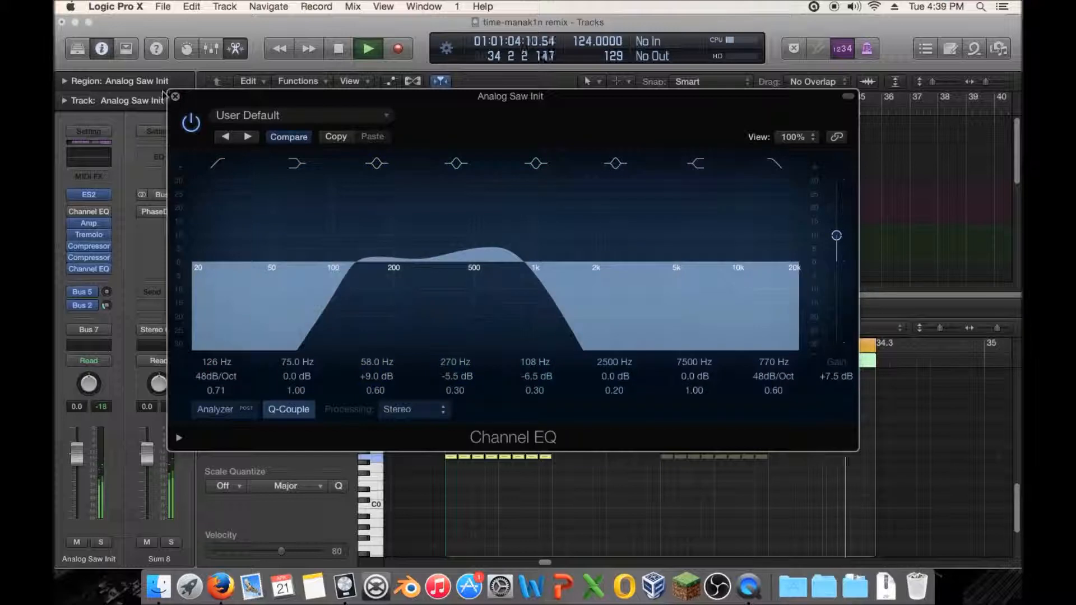
click(175, 96)
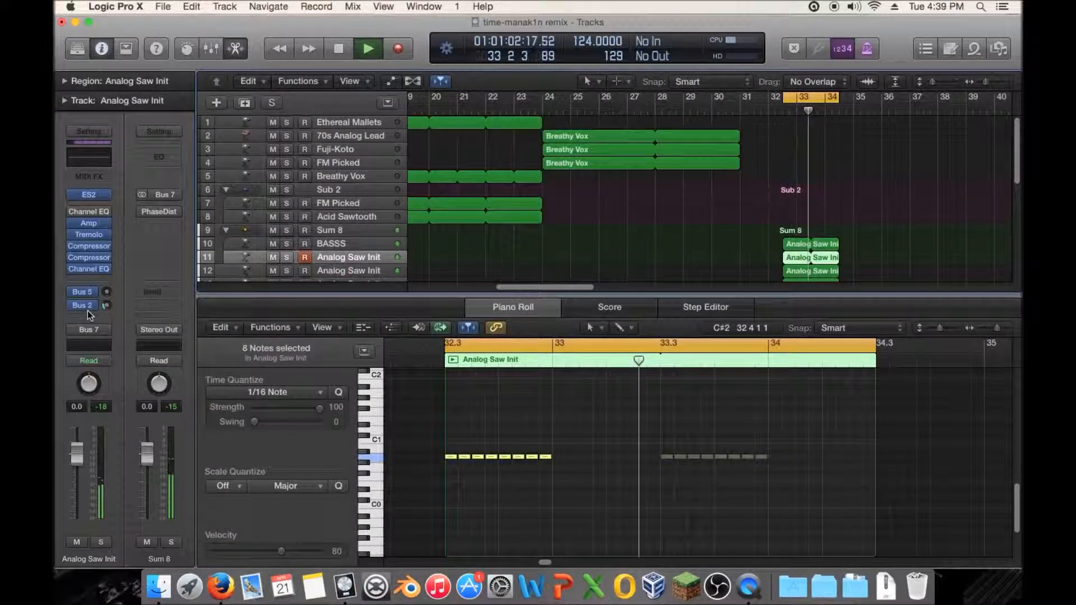
- Inspect the Bus 2 reverb send of track 13 and its Space Designer settings
click(88, 304)
scroll(333, 230, down, 5)
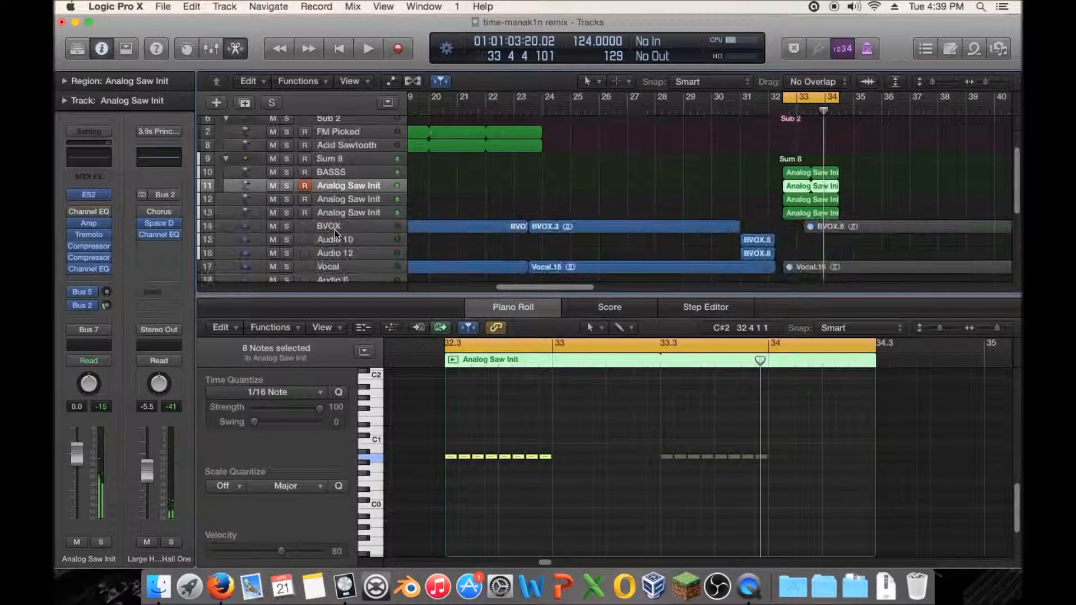
click(345, 200)
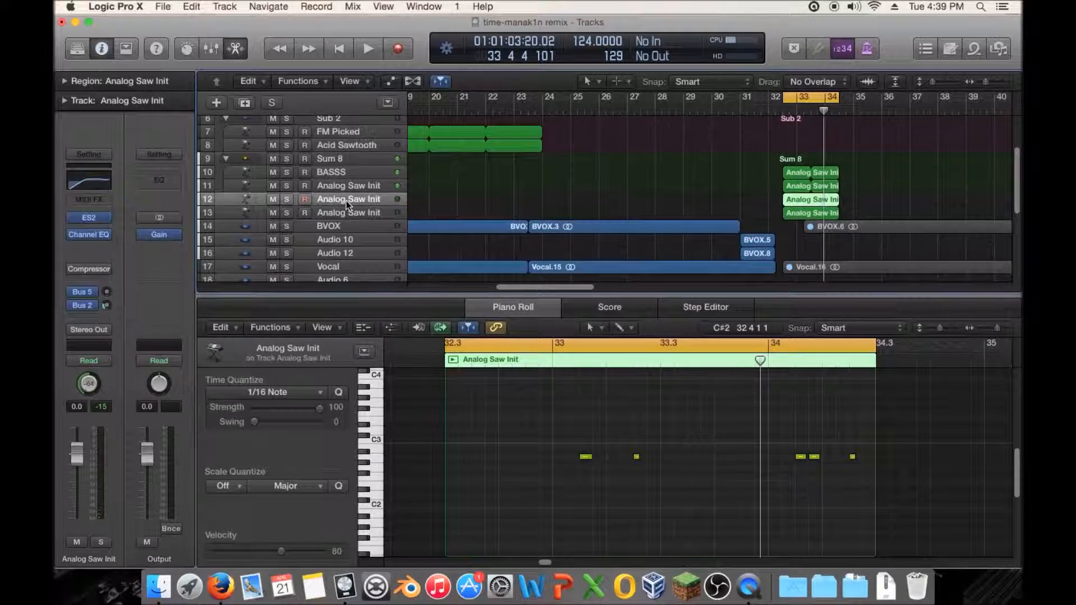
click(348, 212)
click(89, 306)
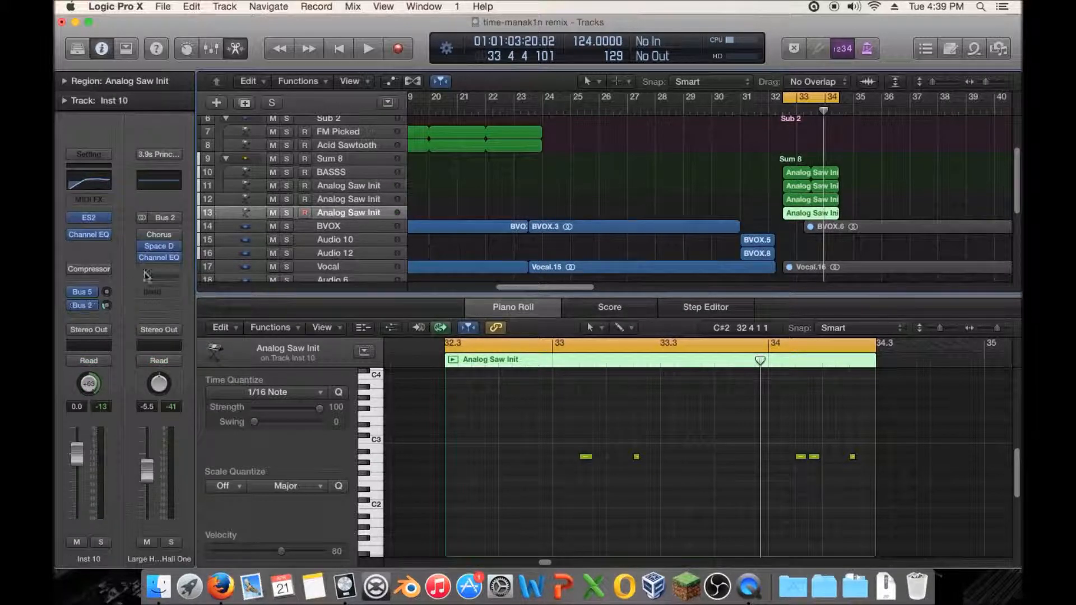
click(162, 253)
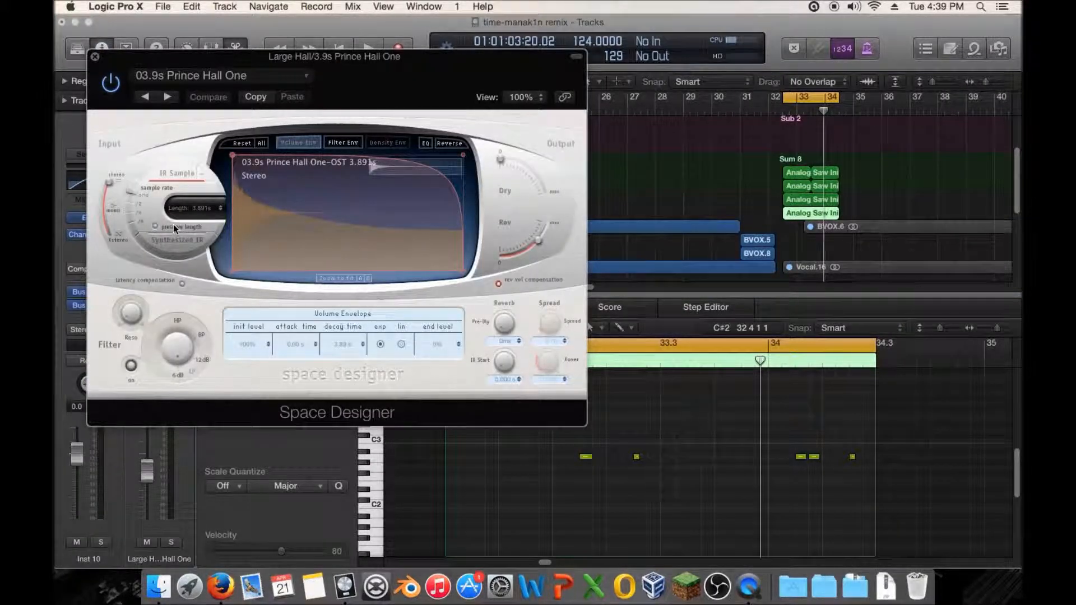
click(95, 57)
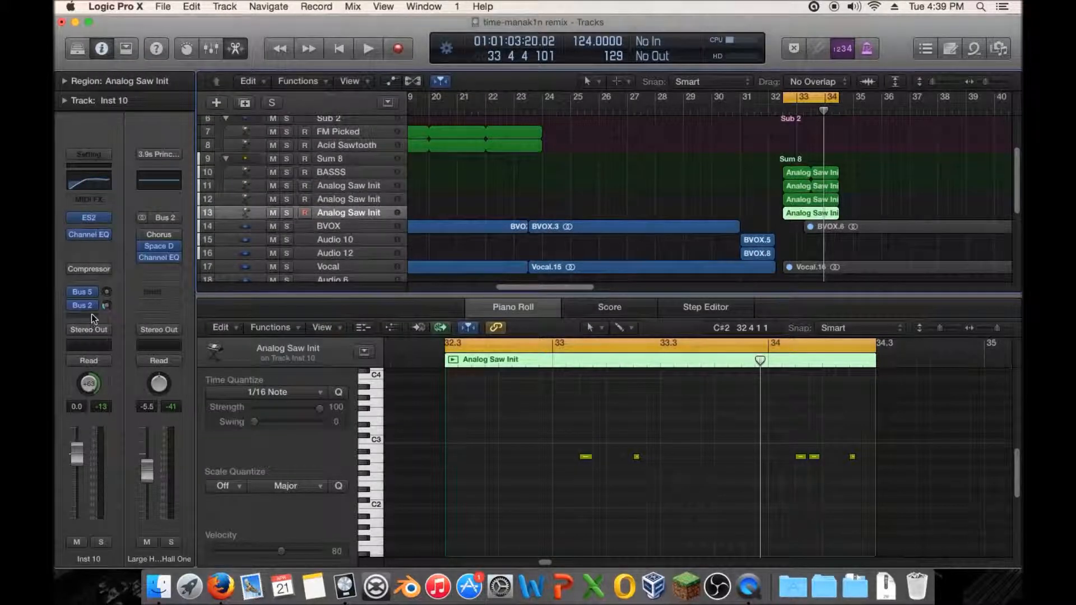
- Add a send to Bus 4 (Ambience/0.2s Long Ambience) on track 13 and raise its level
click(91, 318)
mouse_move(90, 377)
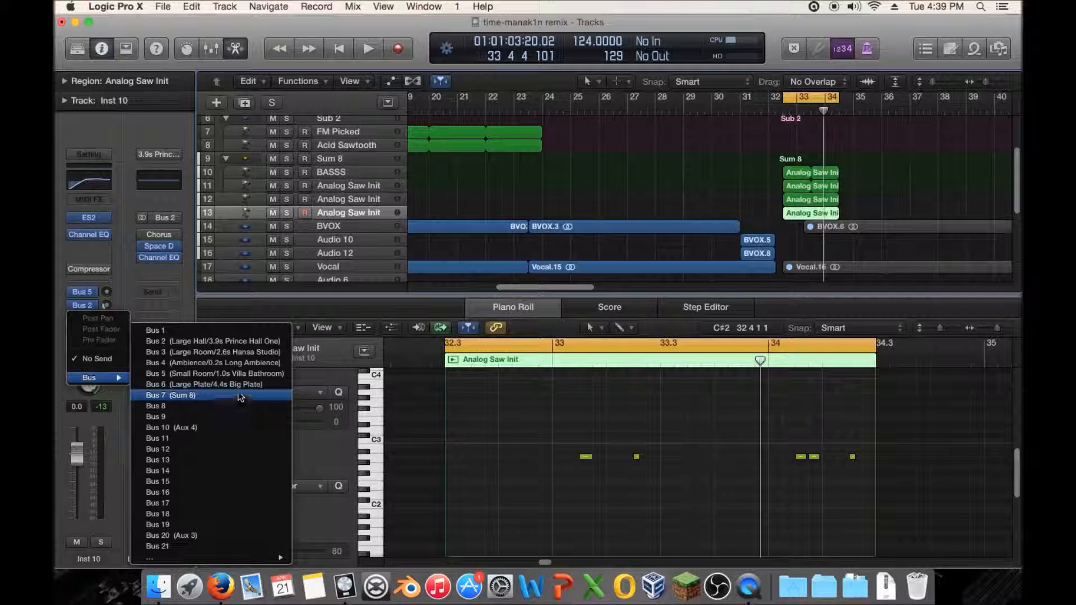
click(243, 365)
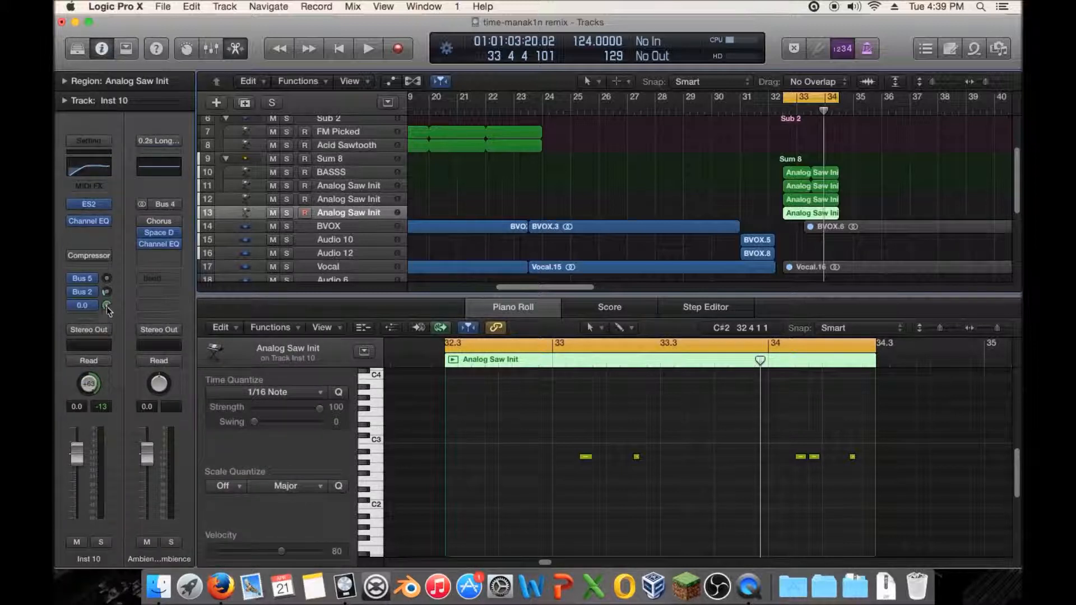
- Solo track 13 during loop playback and reroute its Bus 4 send to Bus 8
key(space)
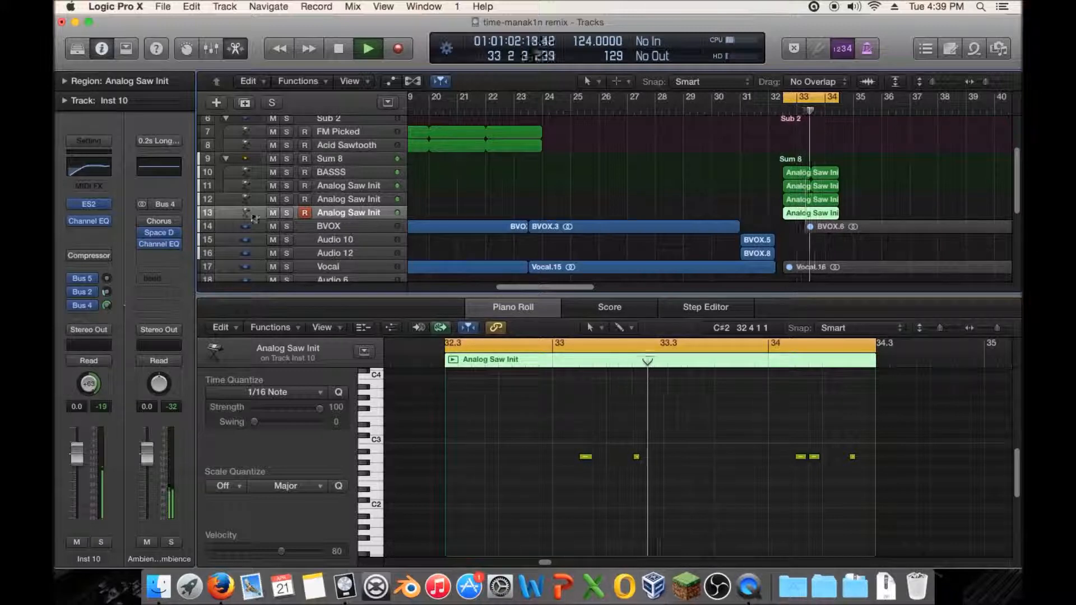
click(286, 213)
key(space)
click(90, 306)
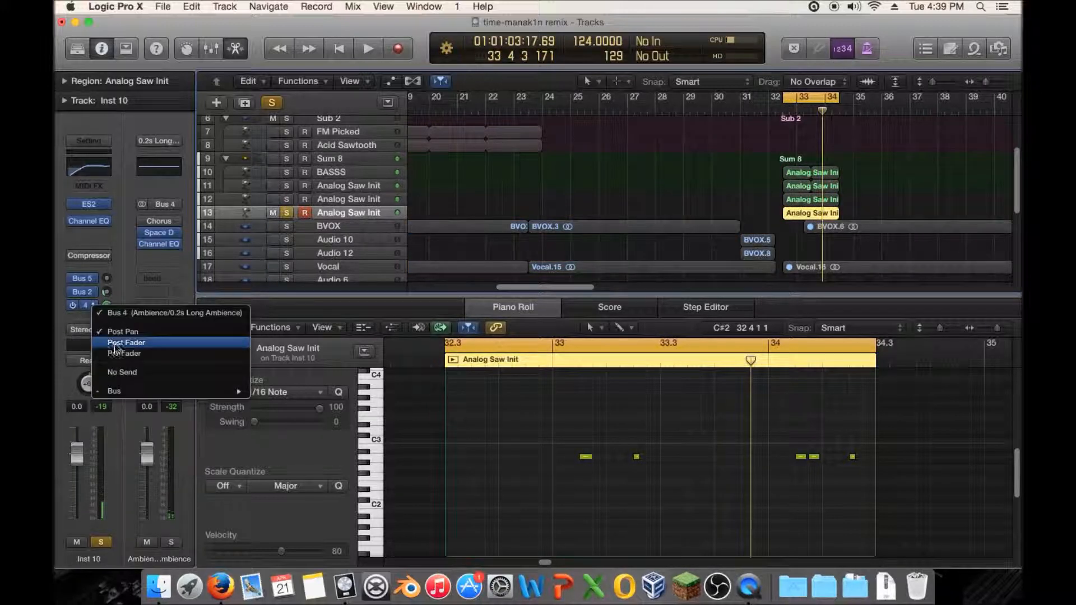
click(117, 290)
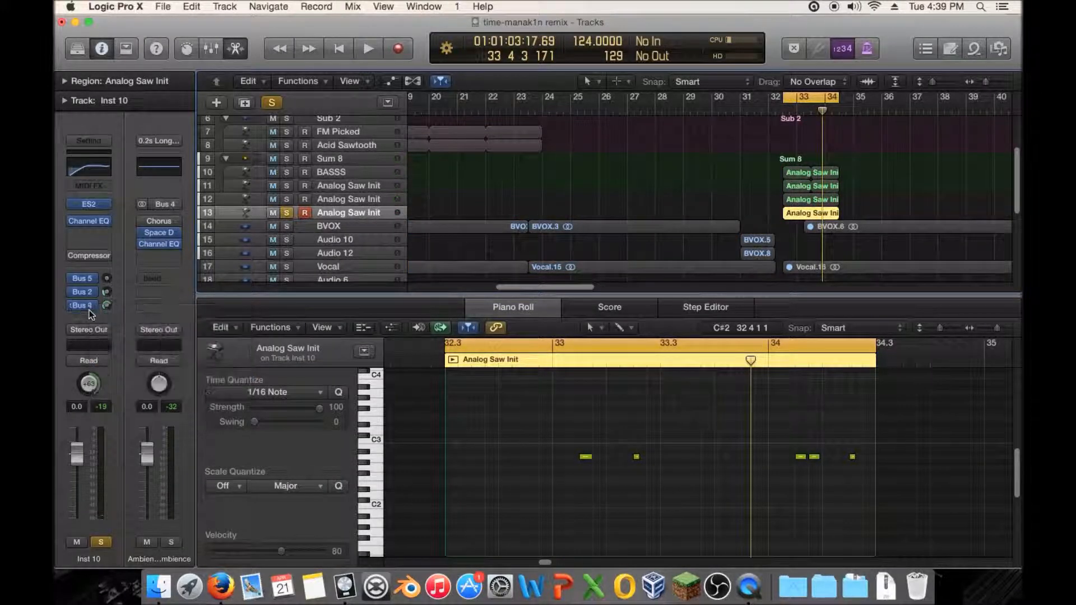
click(84, 306)
mouse_move(168, 388)
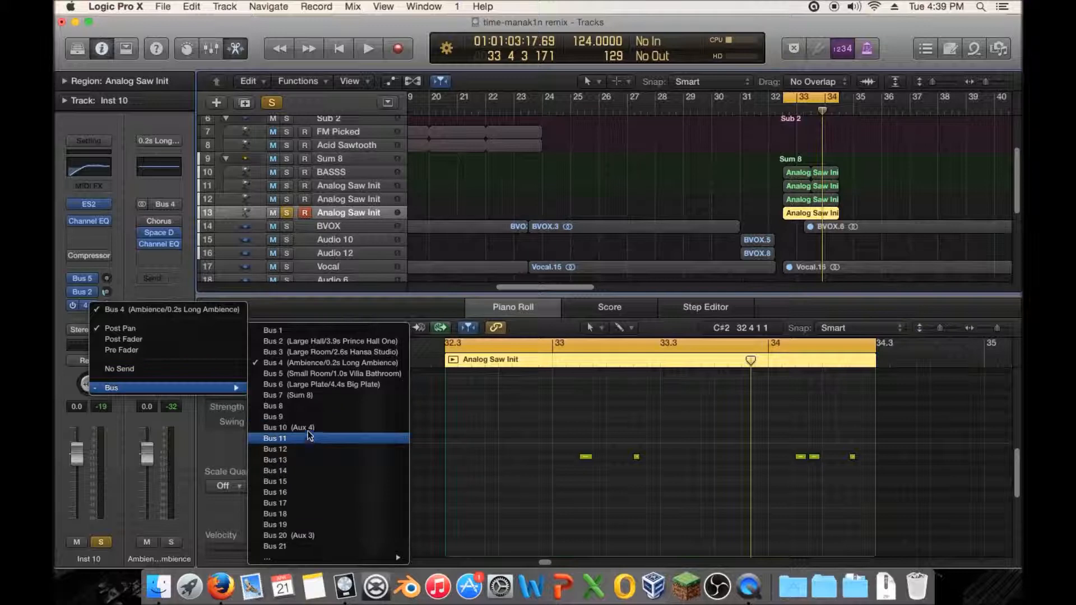
click(310, 407)
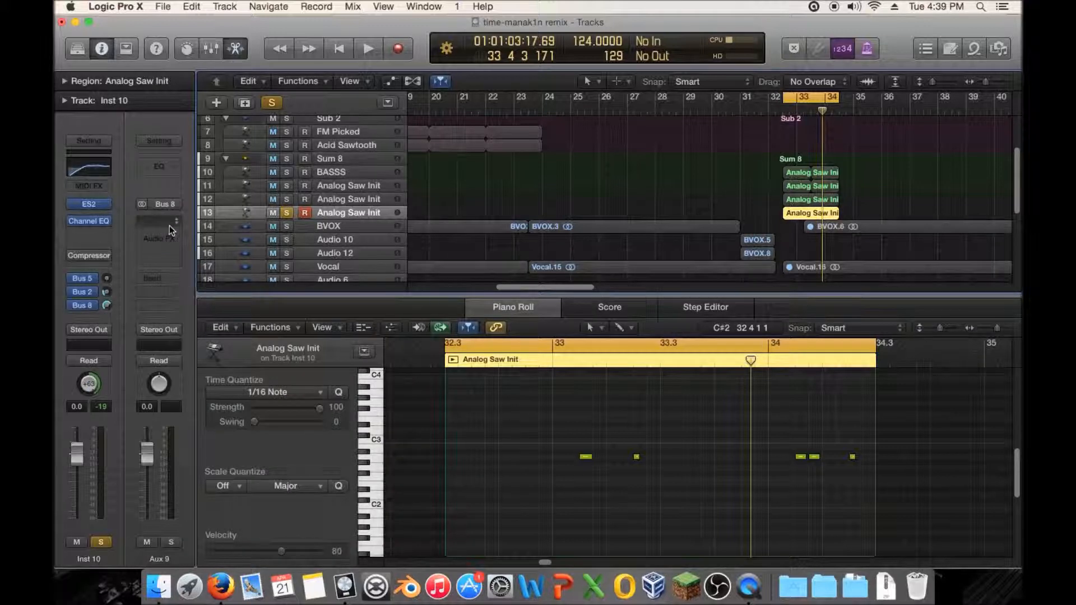
- Insert a Space Designer reverb on the Bus 8 aux channel and place its window clear of the channel strips
click(163, 235)
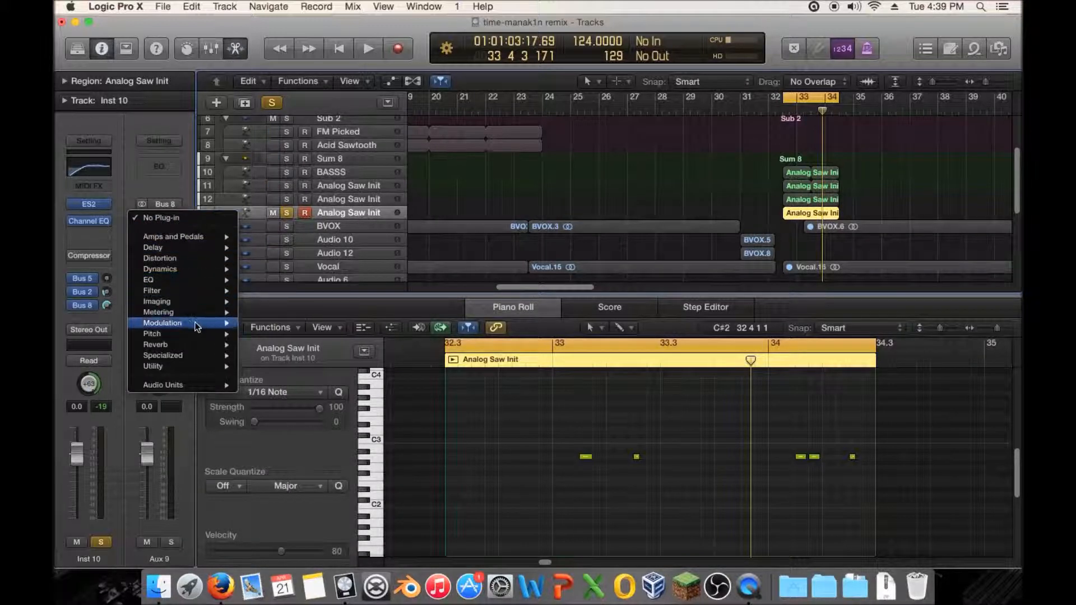
mouse_move(198, 348)
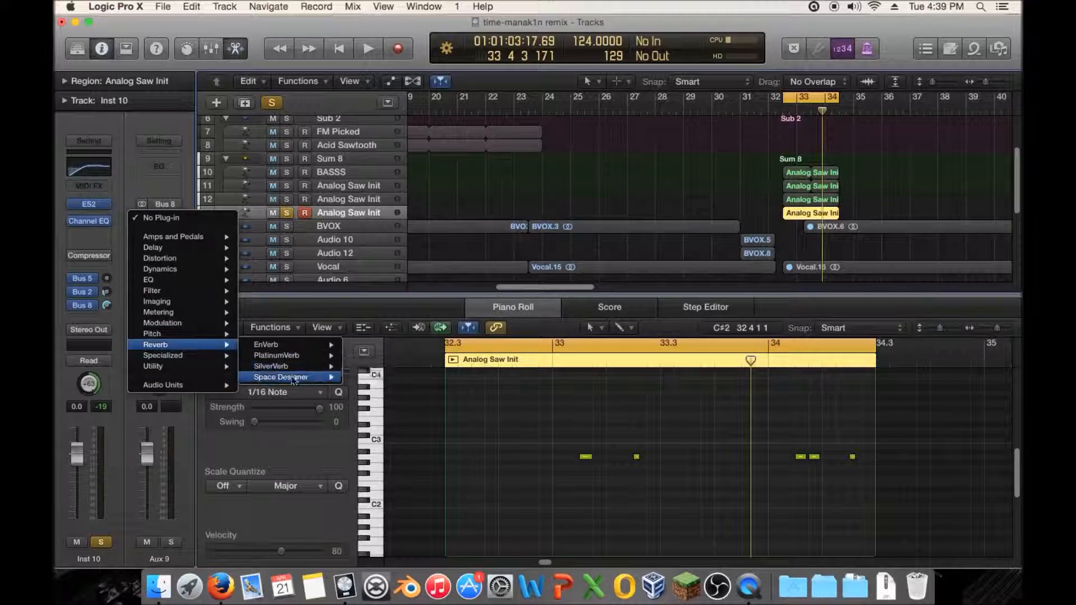
click(364, 377)
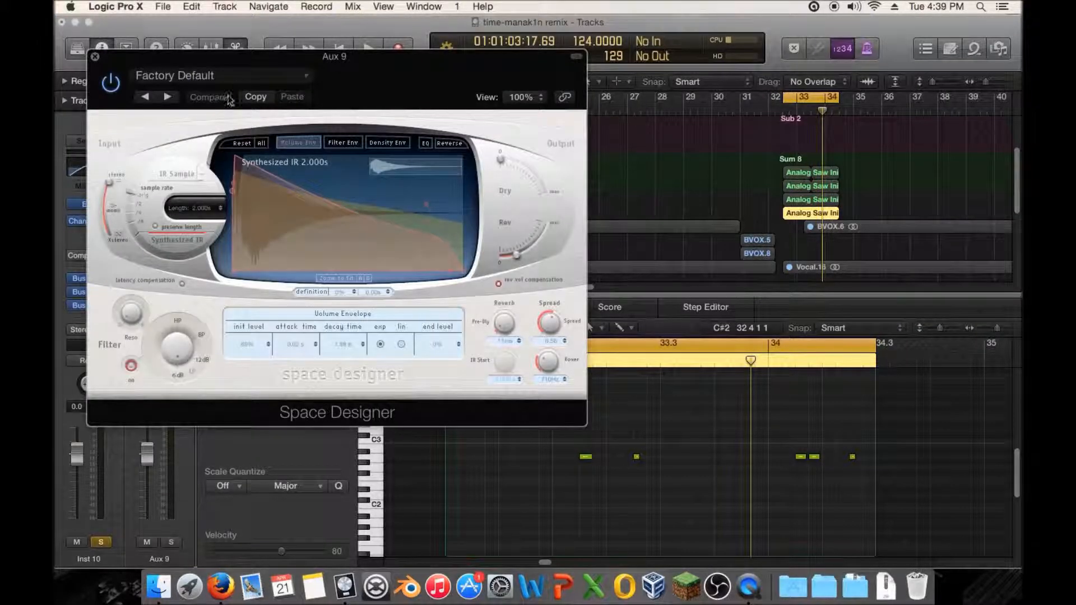
drag(268, 65, 515, 72)
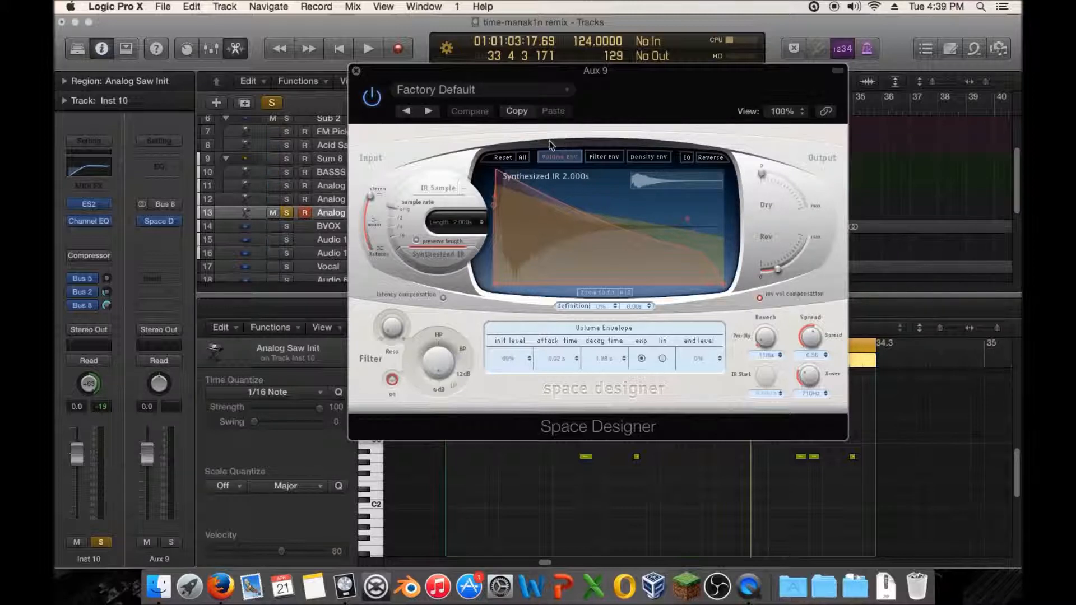
- Set Space Designer's density envelope init level to 100% and crossover to 200 Hz, and review the volume and filter envelopes
click(654, 158)
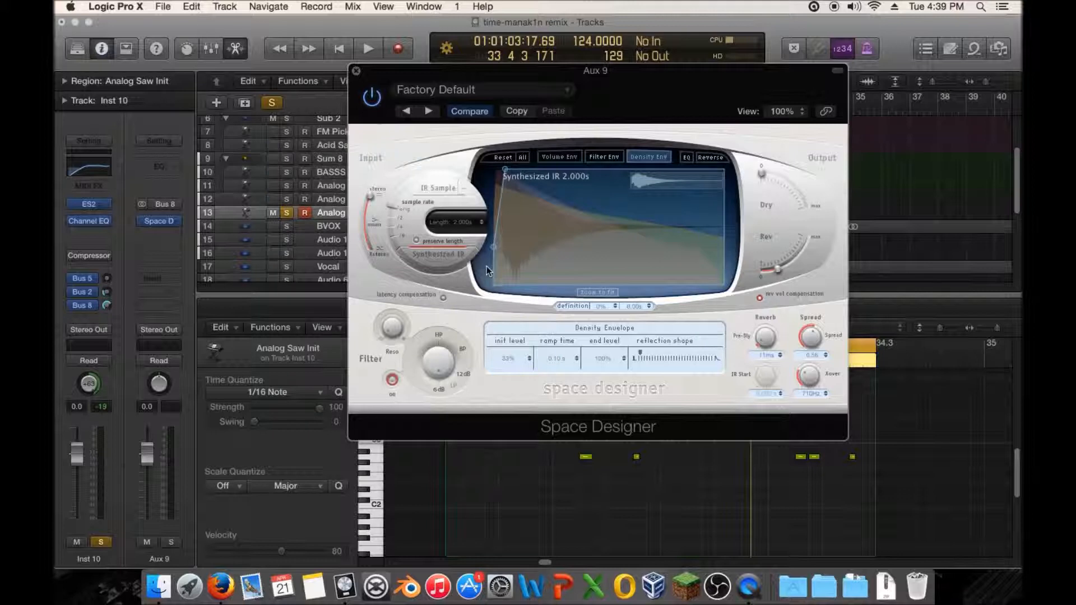
drag(493, 247, 477, 105)
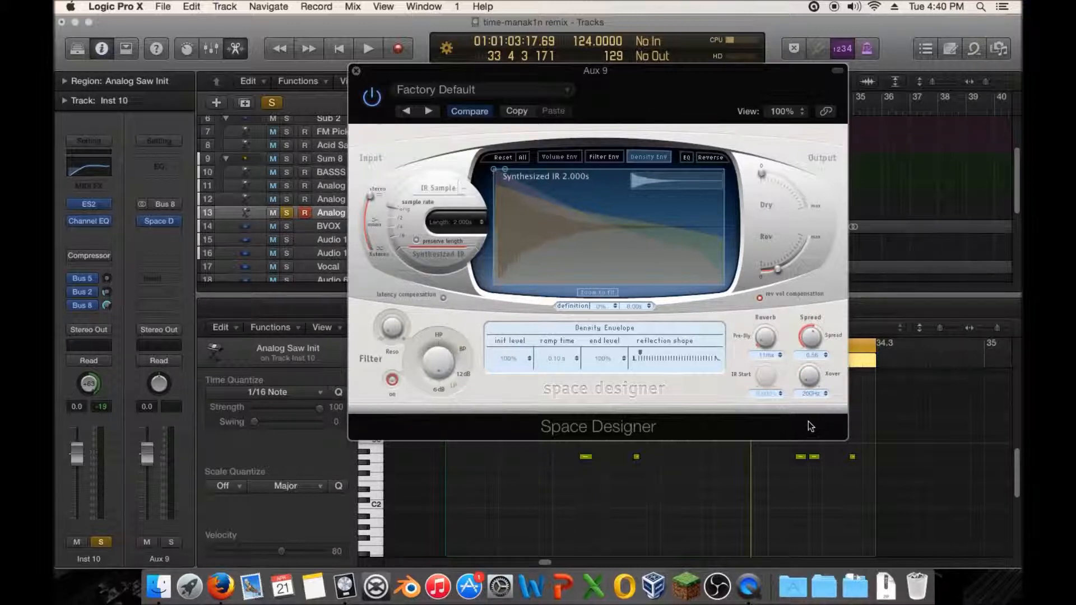
click(567, 160)
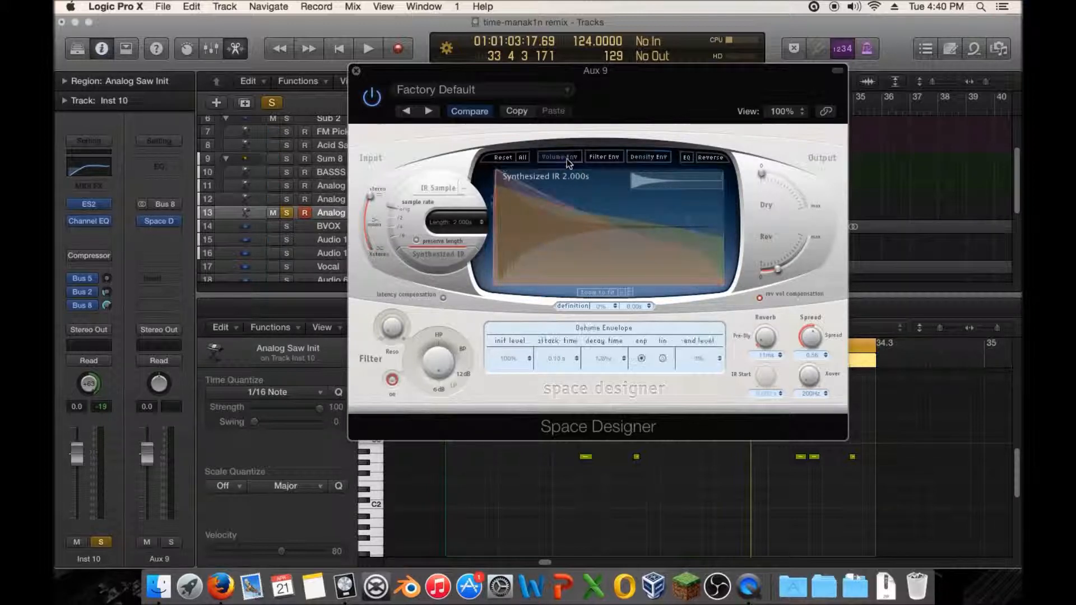
click(605, 158)
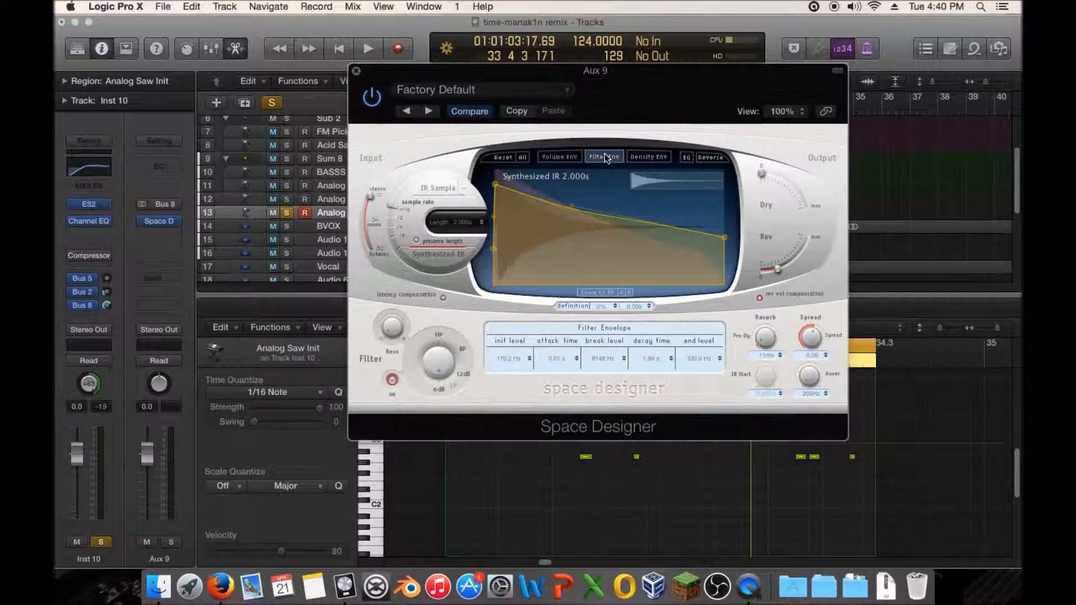
click(564, 156)
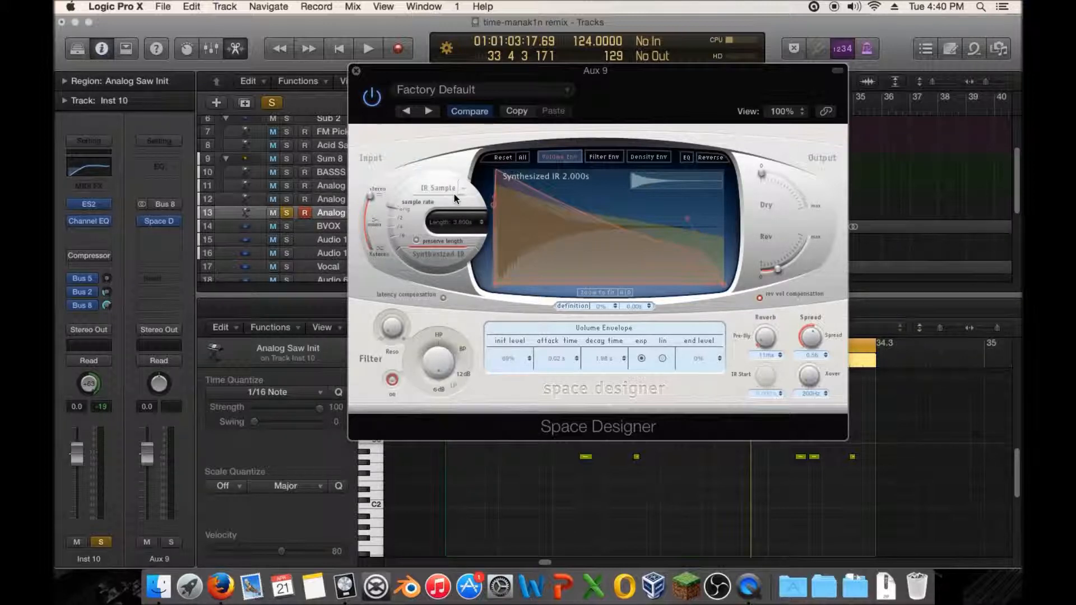
- Set the synthesized impulse response length to 3.600 s and pre-delay to 72 ms, raise the reverb output, and close Space Designer
drag(455, 199, 454, 200)
drag(778, 269, 782, 273)
click(355, 72)
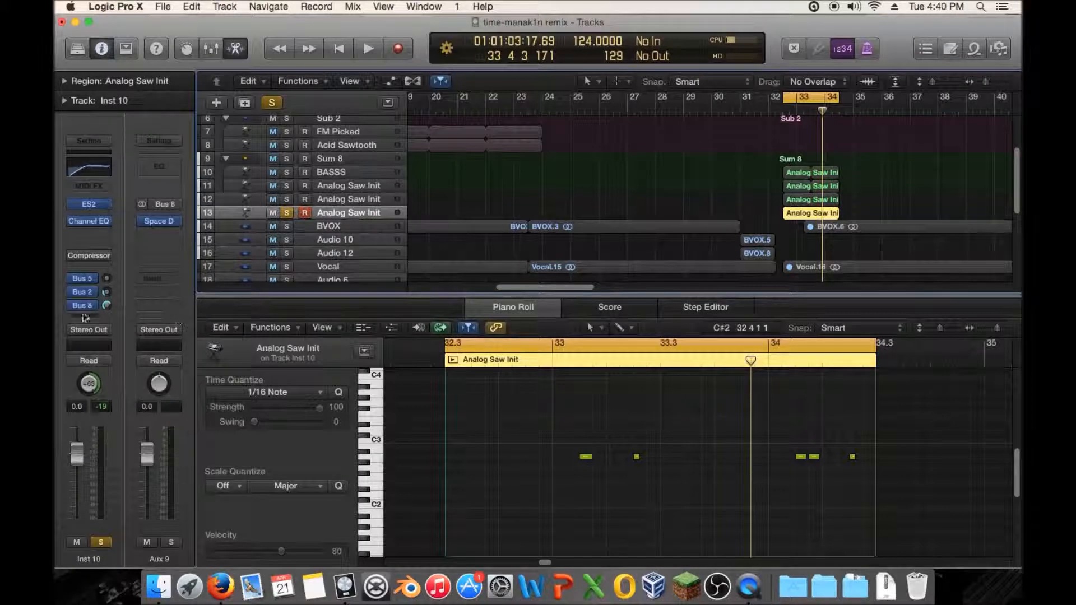
- Solo track 12 and add a send to Bus 8 (Aux 9) on it
click(334, 200)
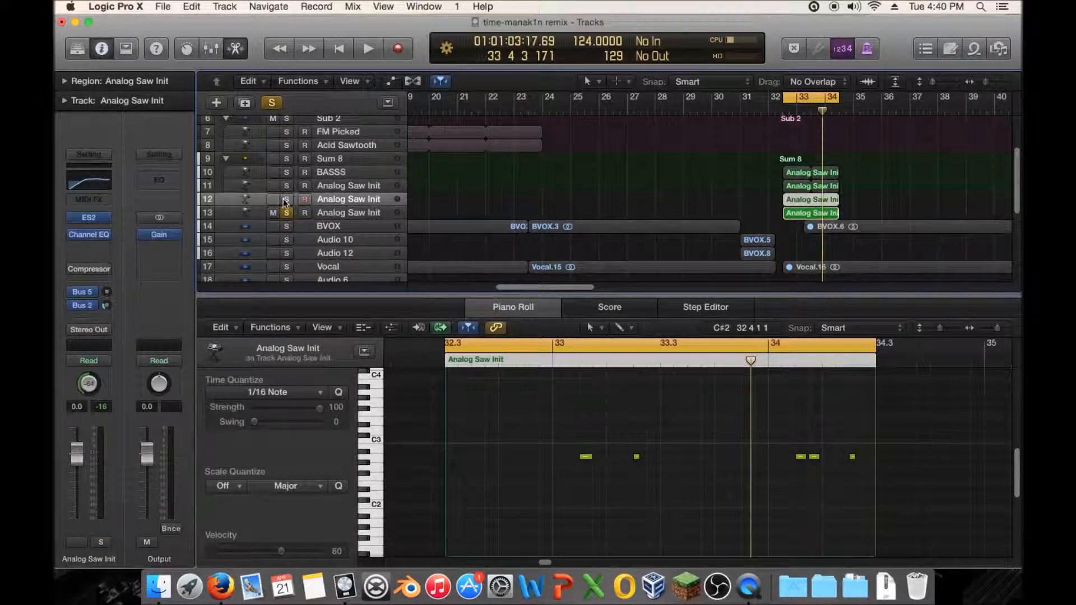
click(286, 200)
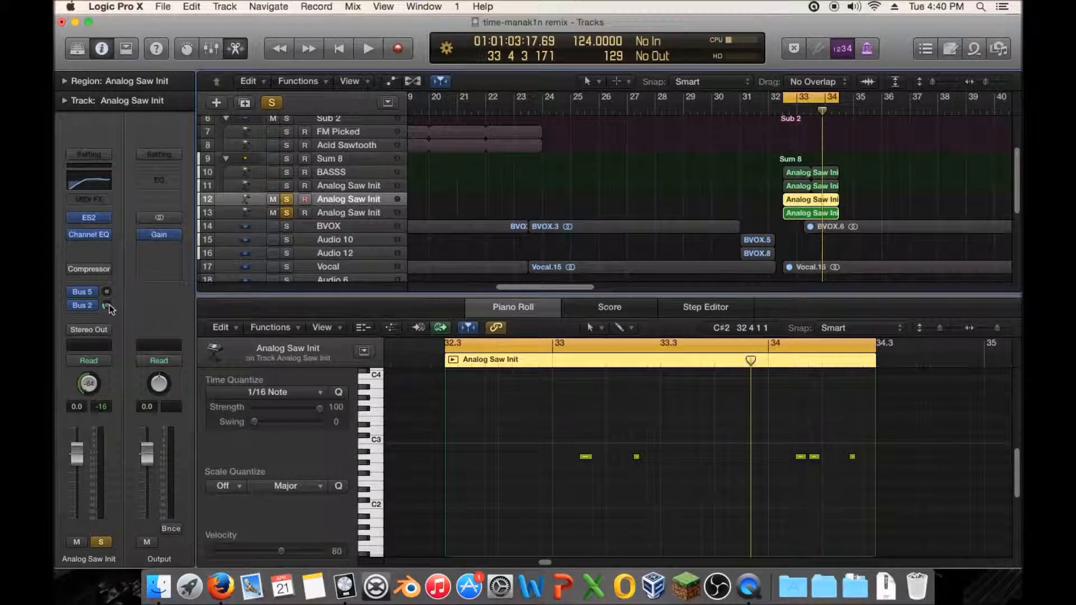
click(85, 306)
mouse_move(101, 378)
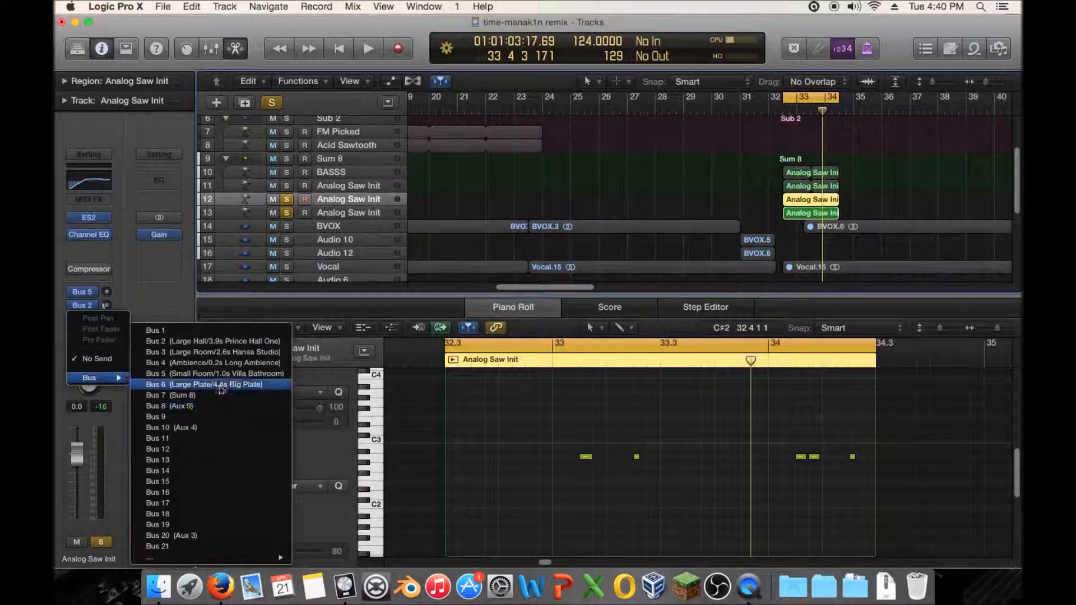
click(169, 406)
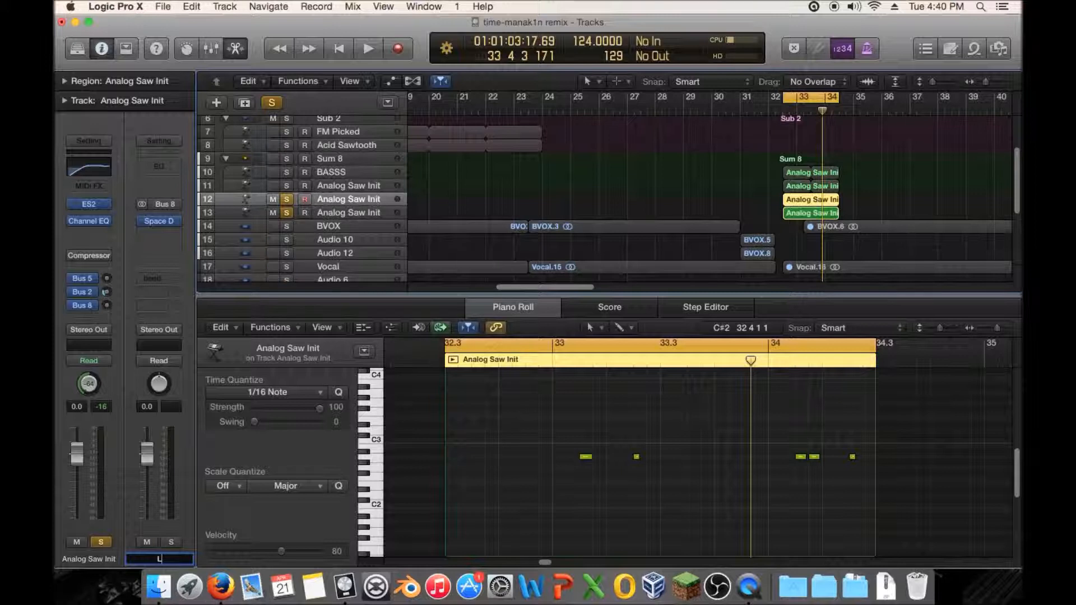
- Rename the Bus 8 aux channel as Long Verb, raise track 12's send to it, and audition the soloed layers
text(b)
key(Return)
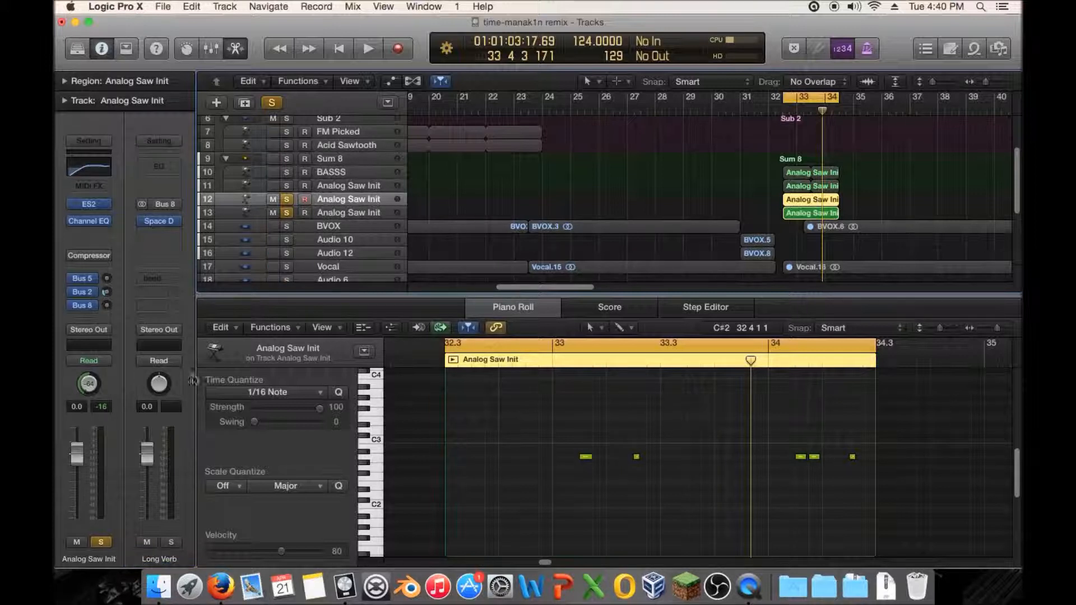
key(space)
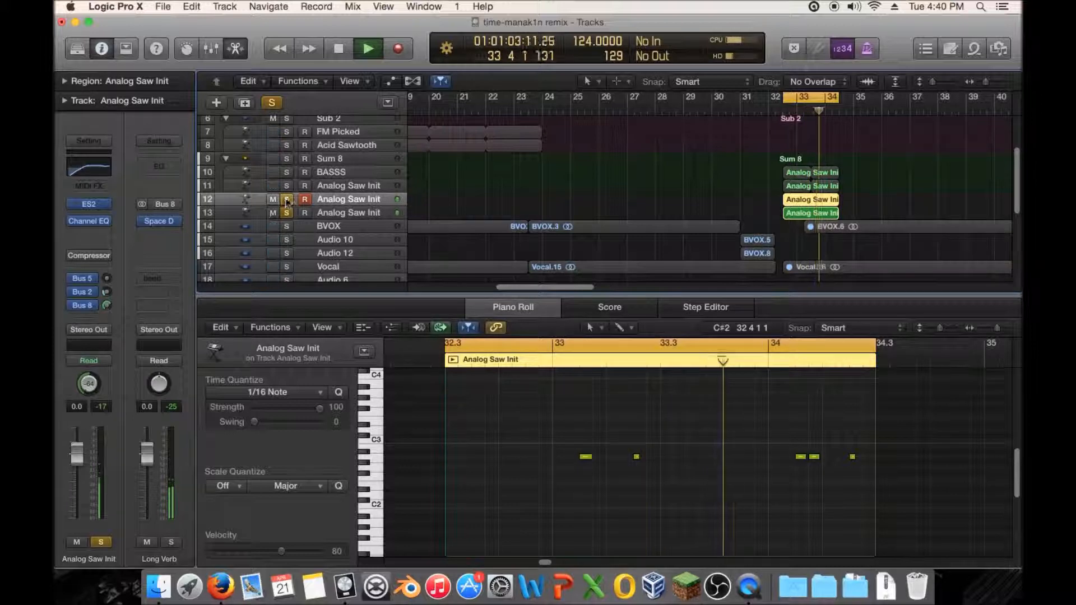
key(space)
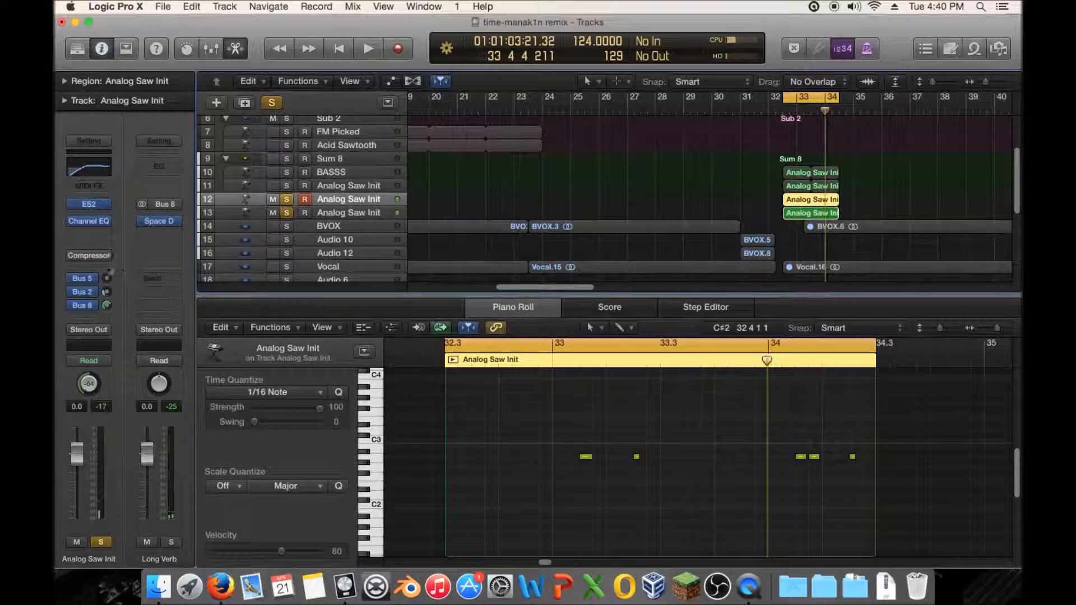
- Set Long Verb's Space Designer spread to 0.00 and crossover to 16000 Hz while auditioning the soloed layers
click(159, 221)
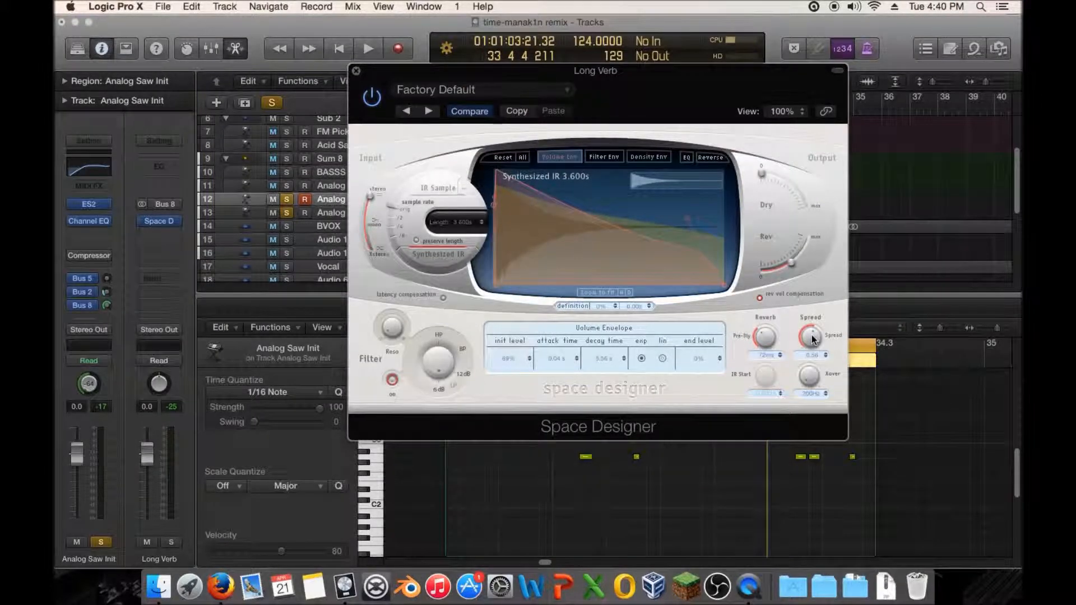
drag(809, 385, 802, 318)
key(space)
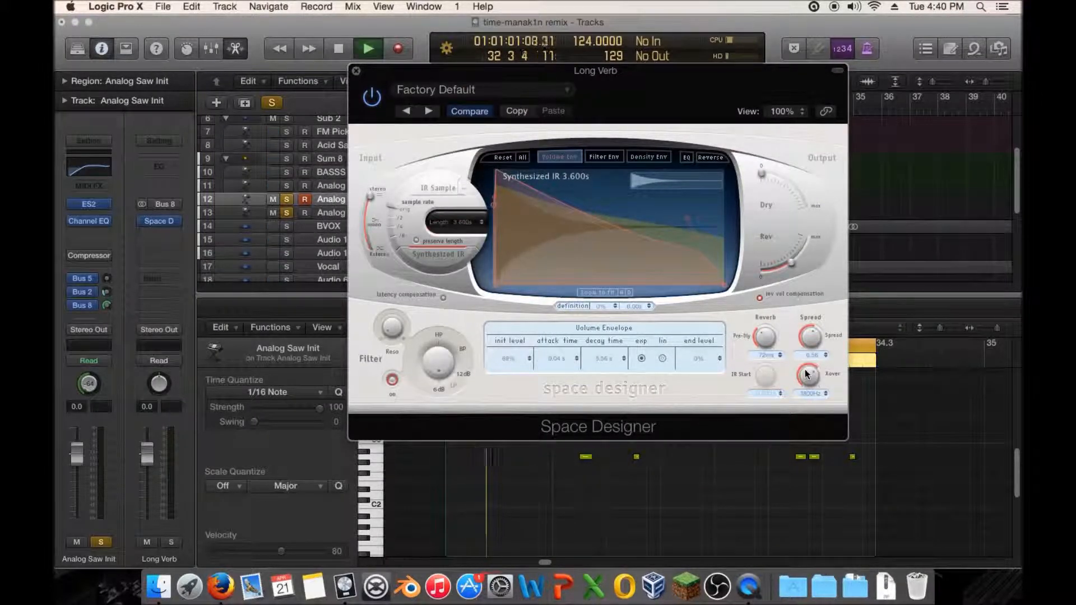
drag(808, 375, 804, 462)
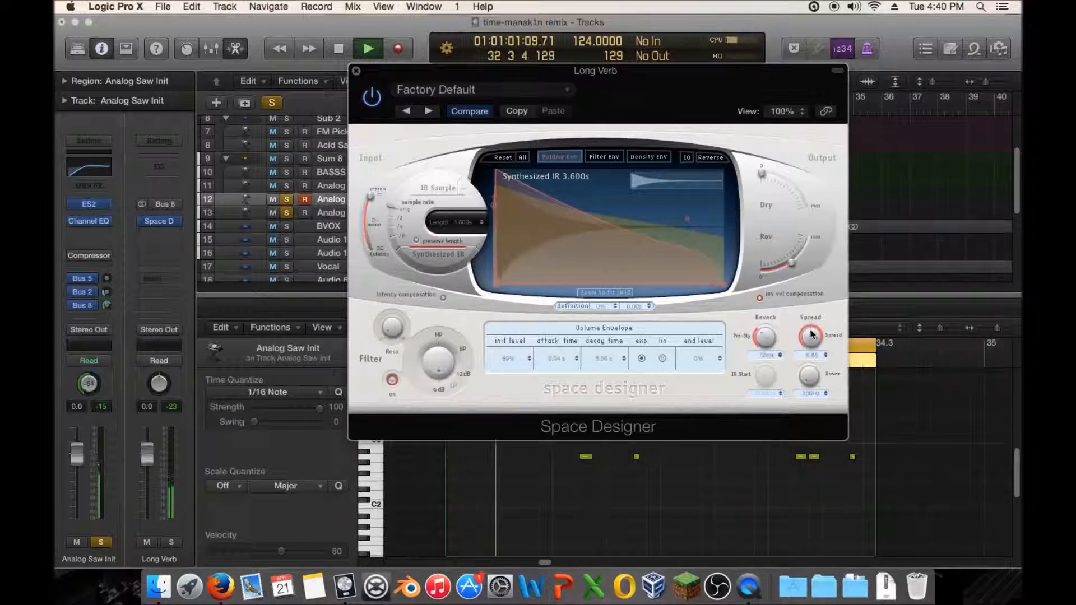
drag(811, 335, 809, 454)
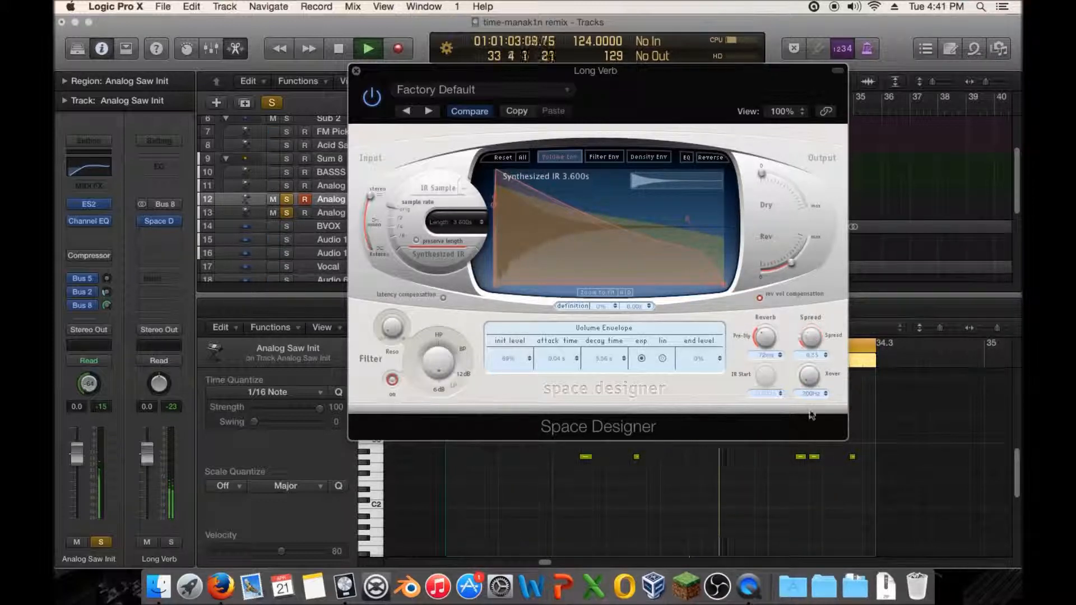
key(space)
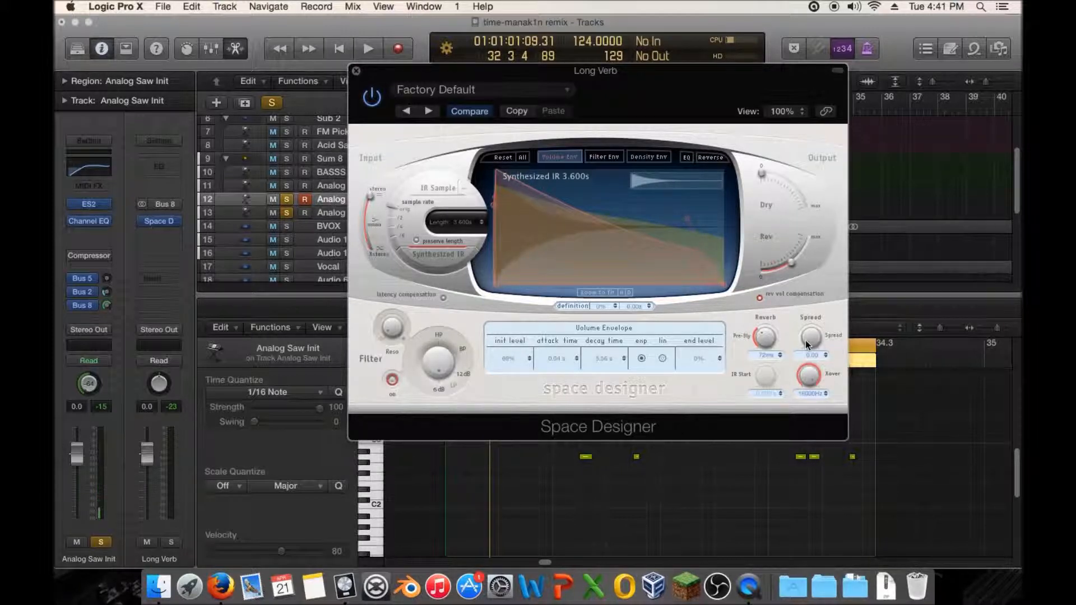
key(space)
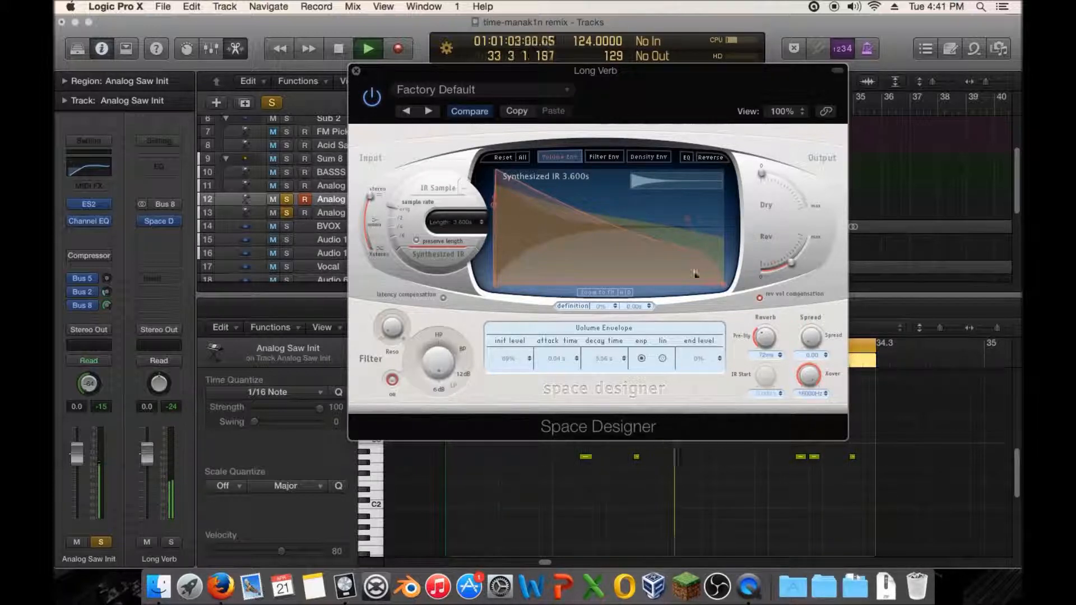
key(space)
- Set Long Verb's volume envelope init level to 0% and attack time to 0.07 s, and raise the reverb pre-delay during playback
key(space)
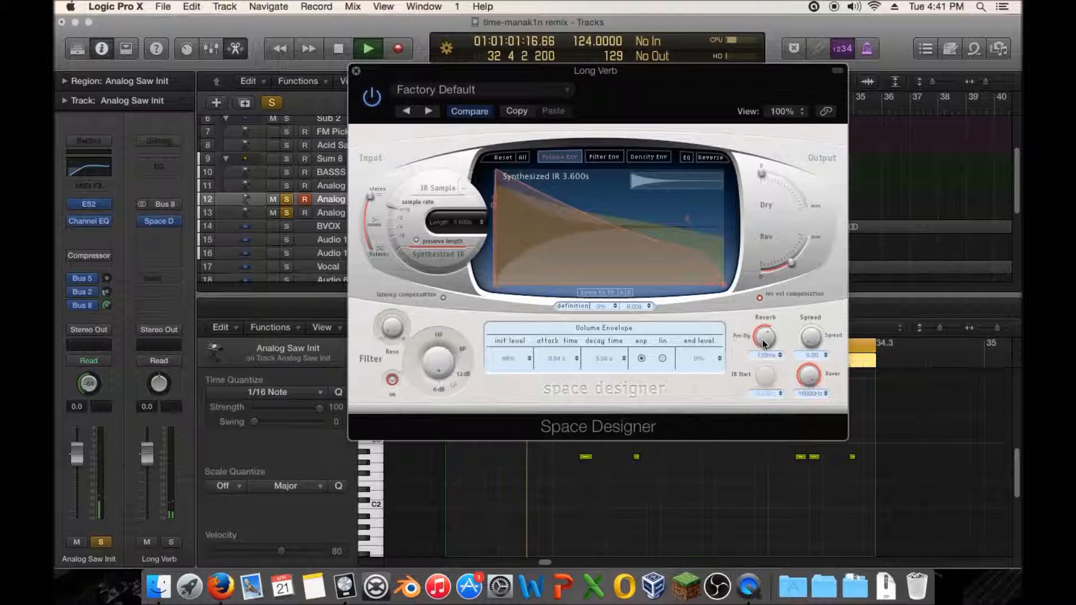
key(space)
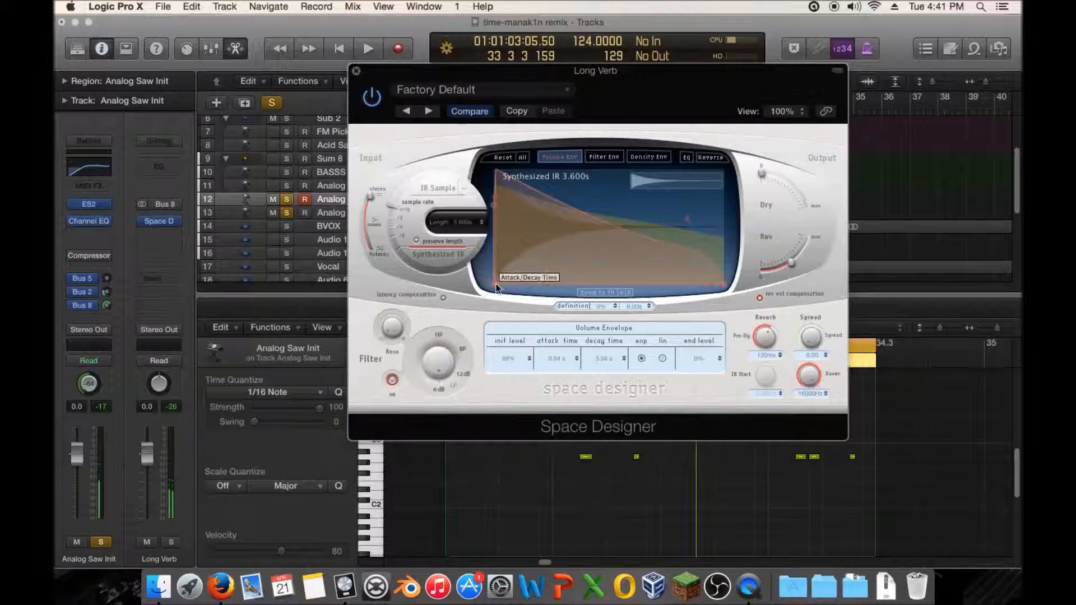
drag(496, 287, 509, 284)
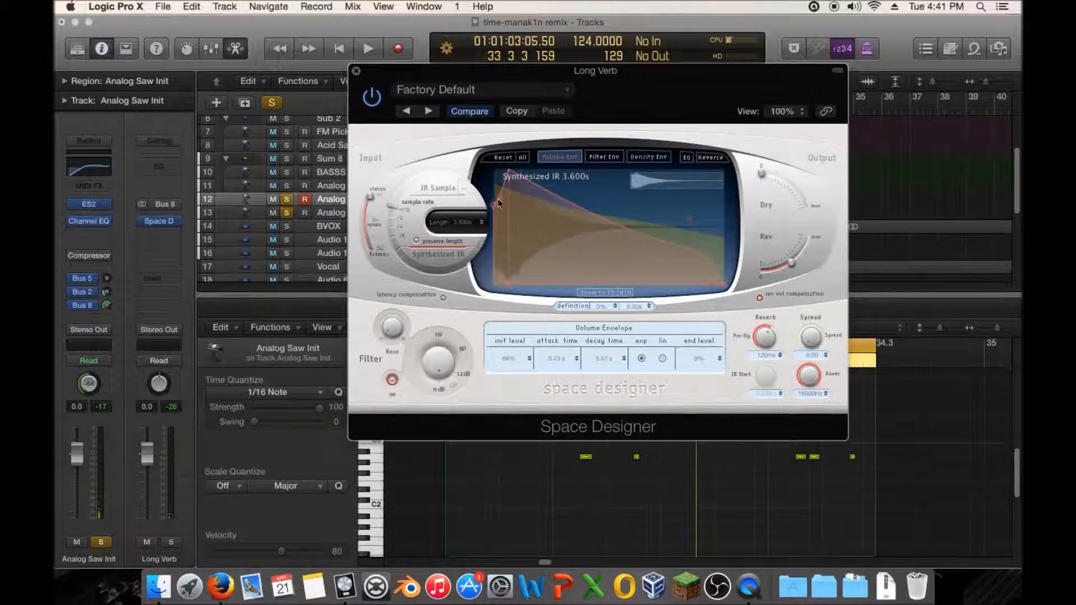
drag(495, 207, 501, 291)
key(space)
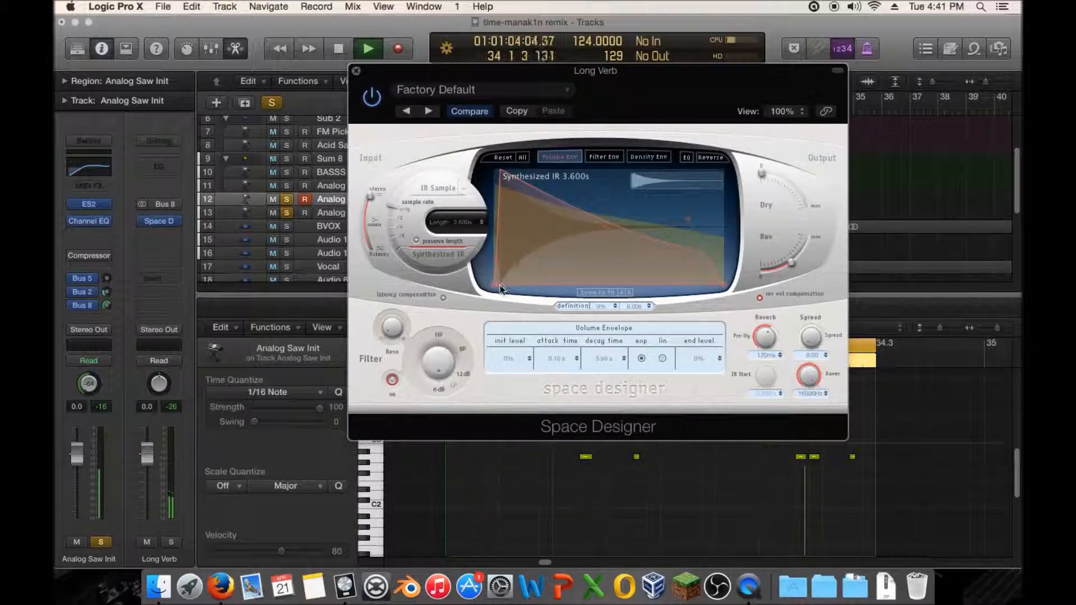
drag(497, 287, 510, 290)
drag(767, 336, 771, 324)
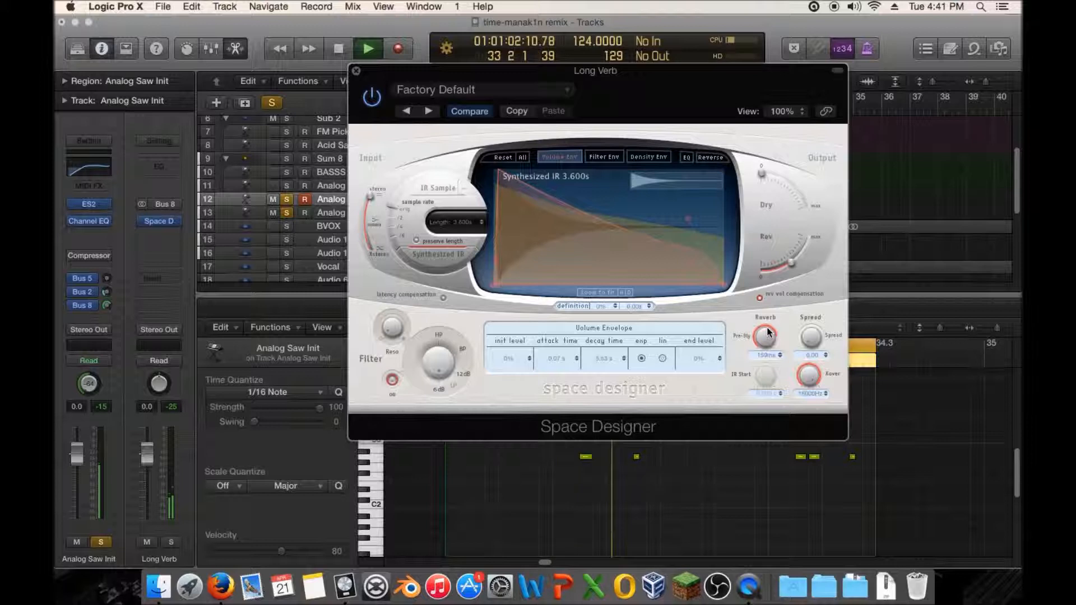
- Bend Long Verb's volume envelope decay curve into a steeper initial drop while the loop plays
drag(583, 221, 576, 290)
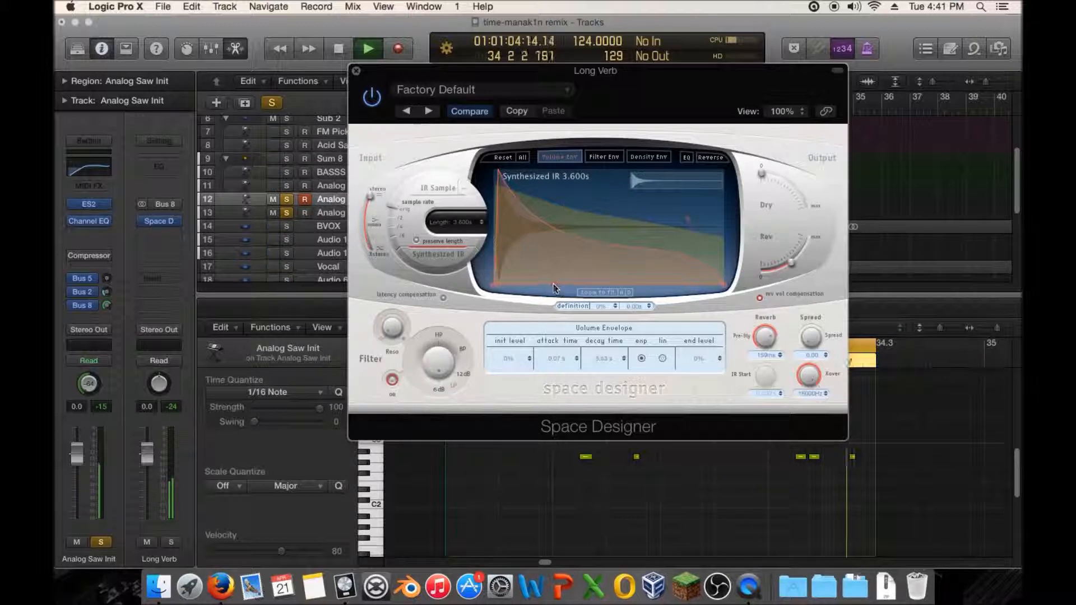
drag(694, 218, 664, 245)
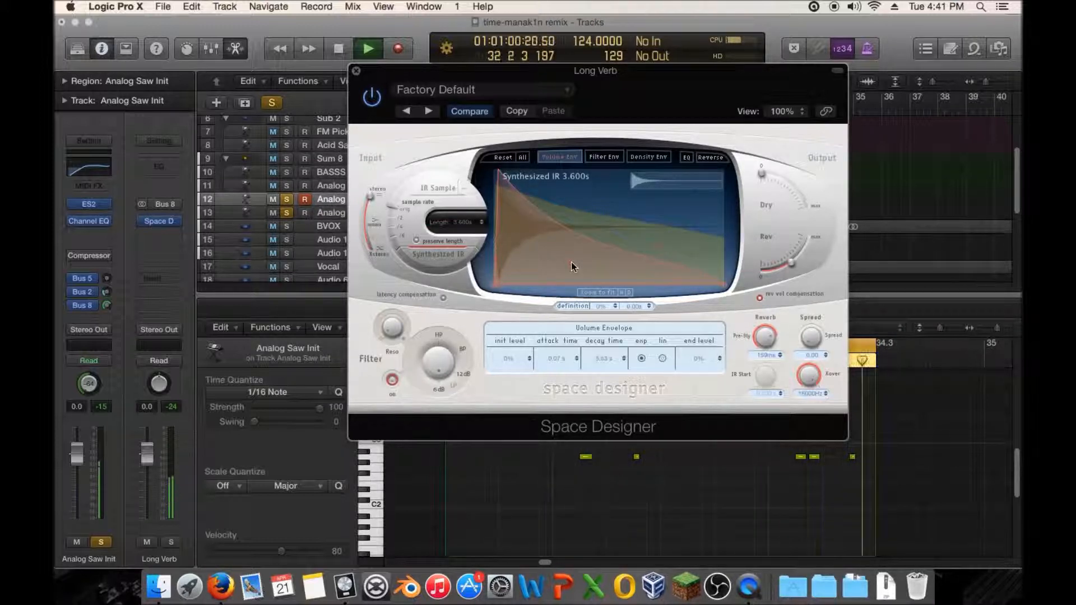
- Set Long Verb's Space Designer reverb pre-delay to about 120 ms and audition the soloed layers
mouse_move(765, 335)
mouse_down()
mouse_move(761, 359)
mouse_move(770, 335)
mouse_up()
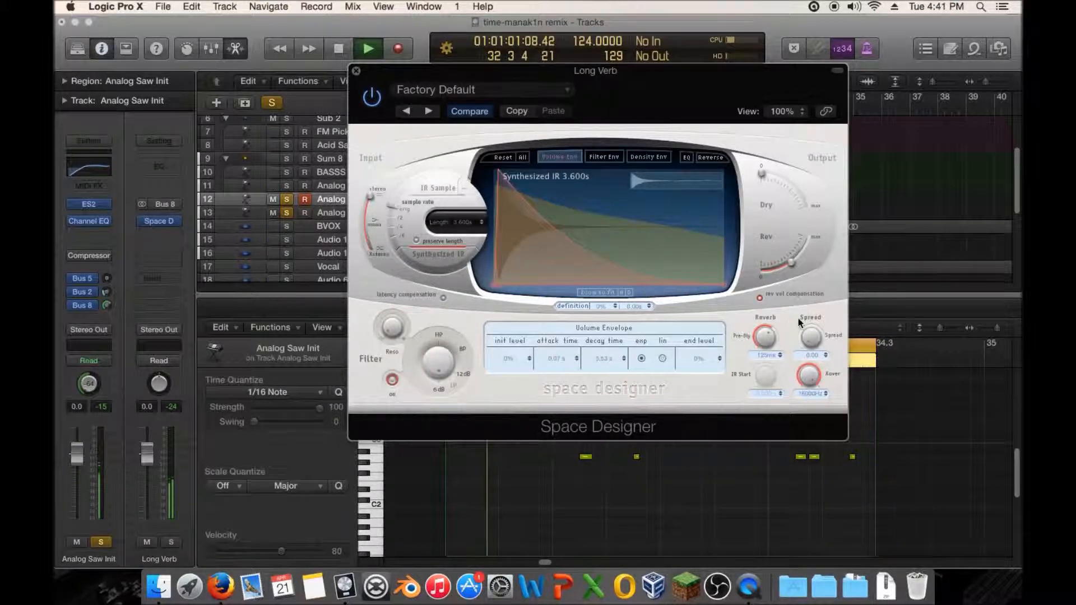
key(space)
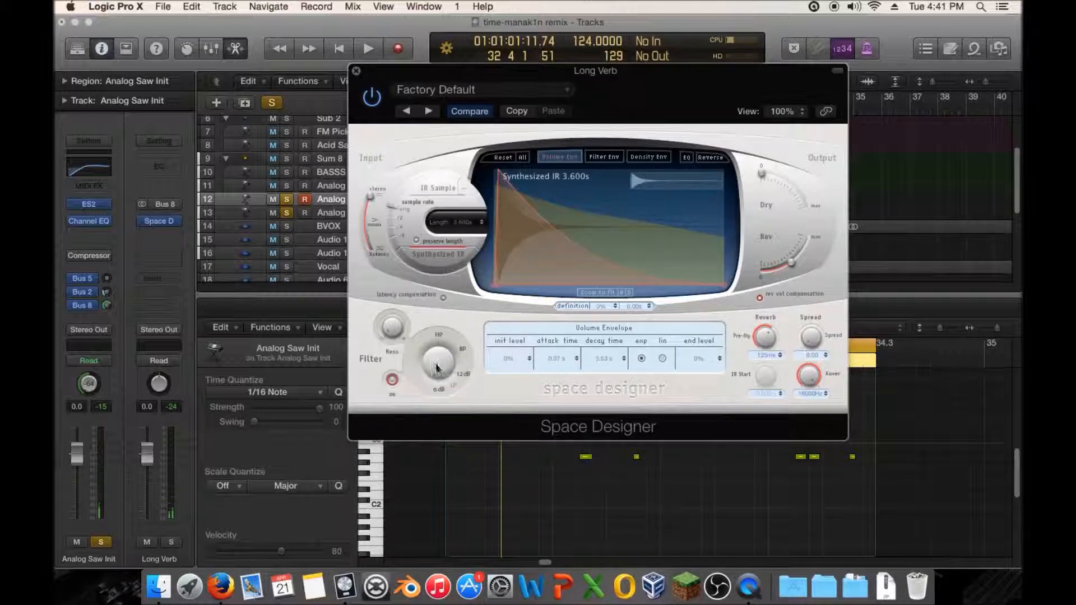
key(space)
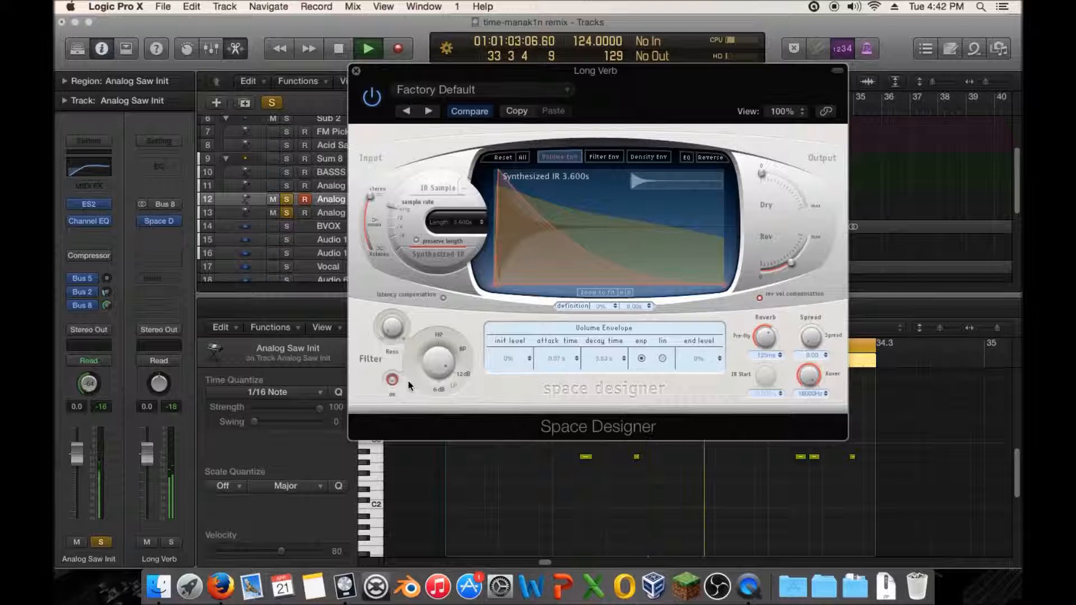
key(space)
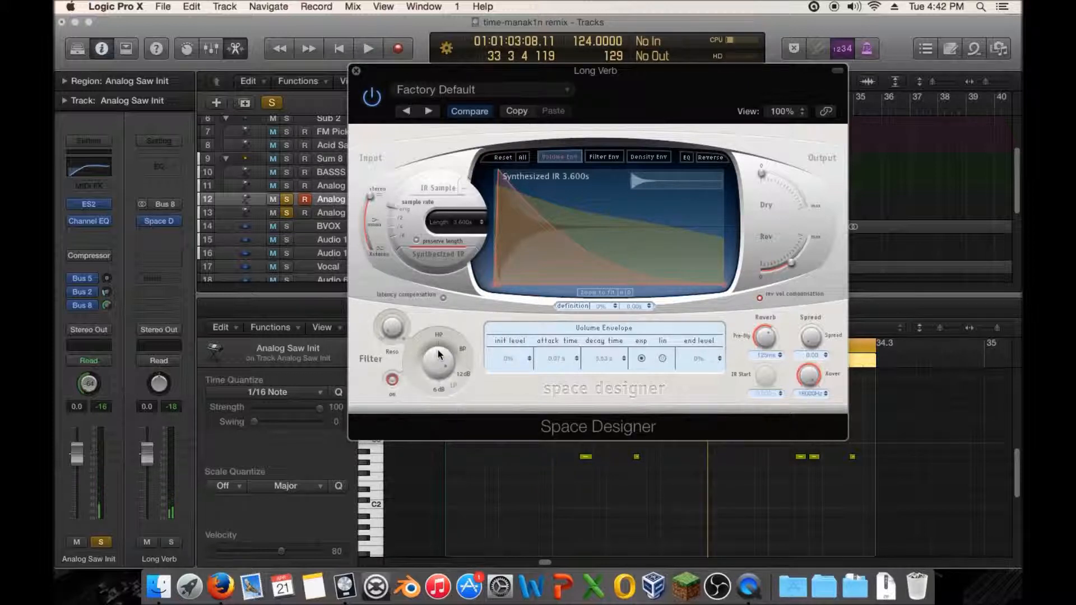
- Show Long Verb's filter envelope, lower its break level and end level, and audition the soloed layers
click(611, 159)
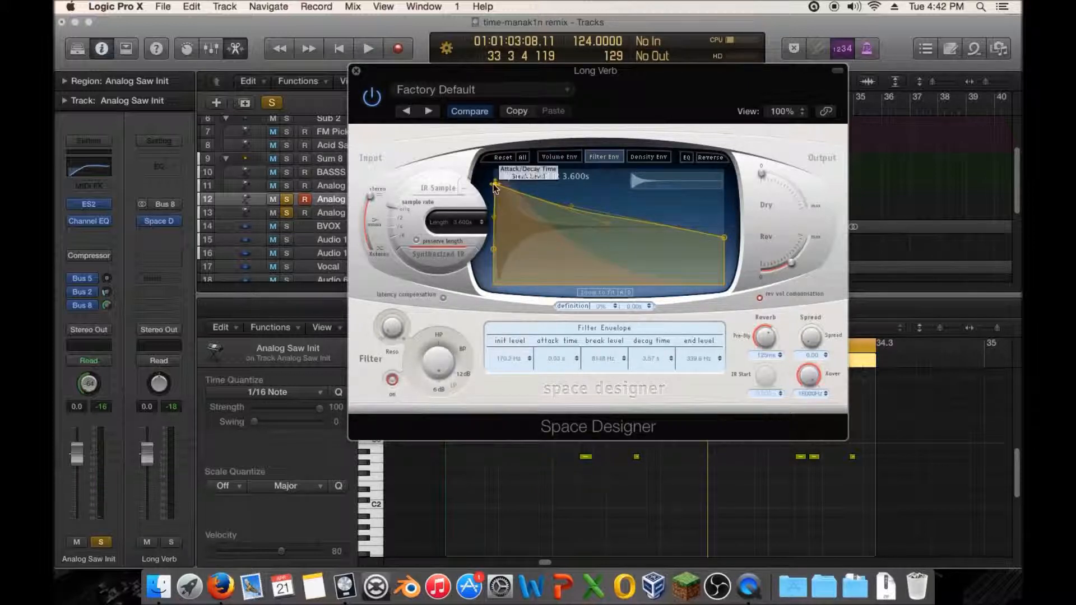
drag(494, 198, 497, 196)
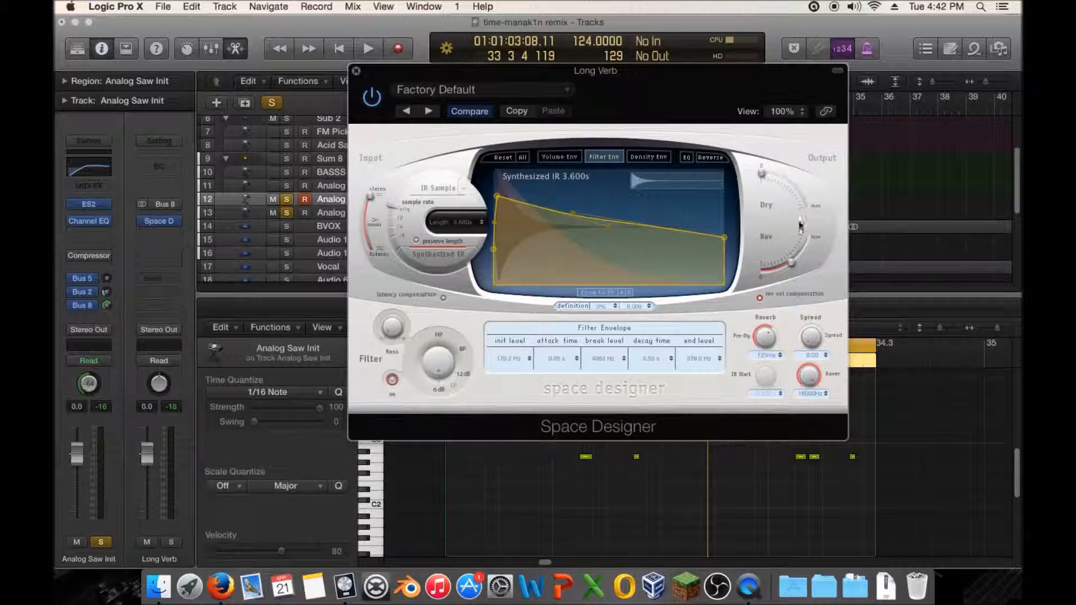
drag(724, 237, 725, 250)
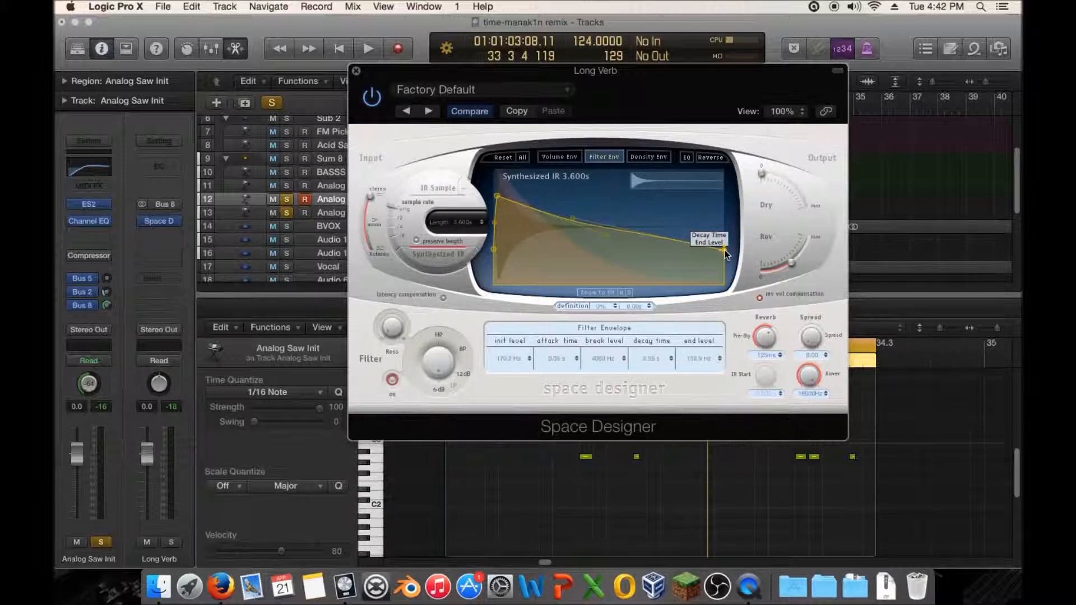
key(space)
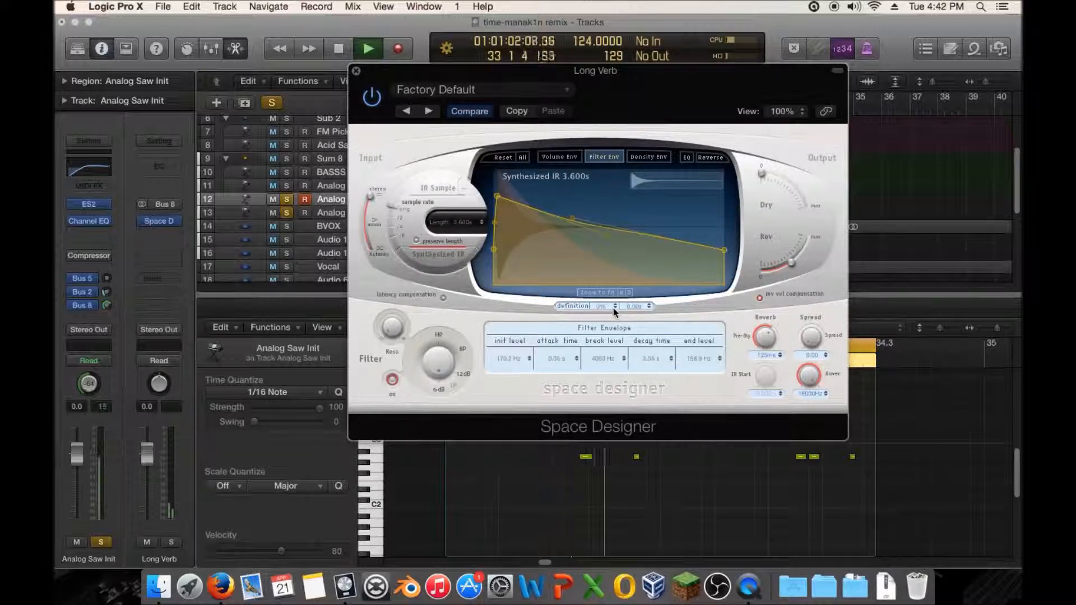
key(space)
- Lower the filter envelope's break level to 1592 Hz and end level to about 88 Hz, and audition the result
drag(498, 197, 497, 212)
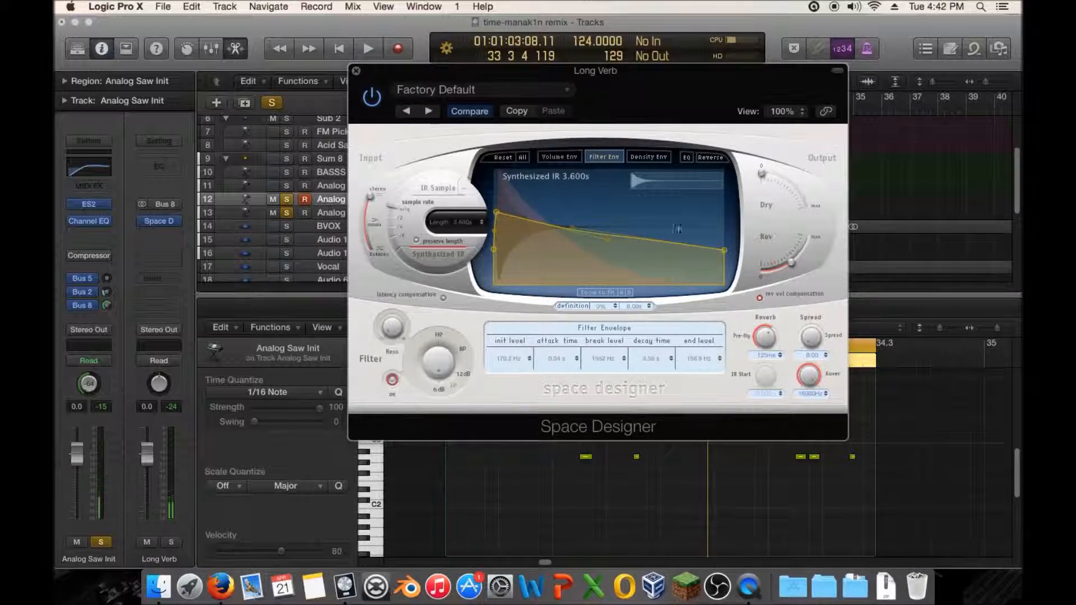
drag(723, 252, 724, 258)
key(space)
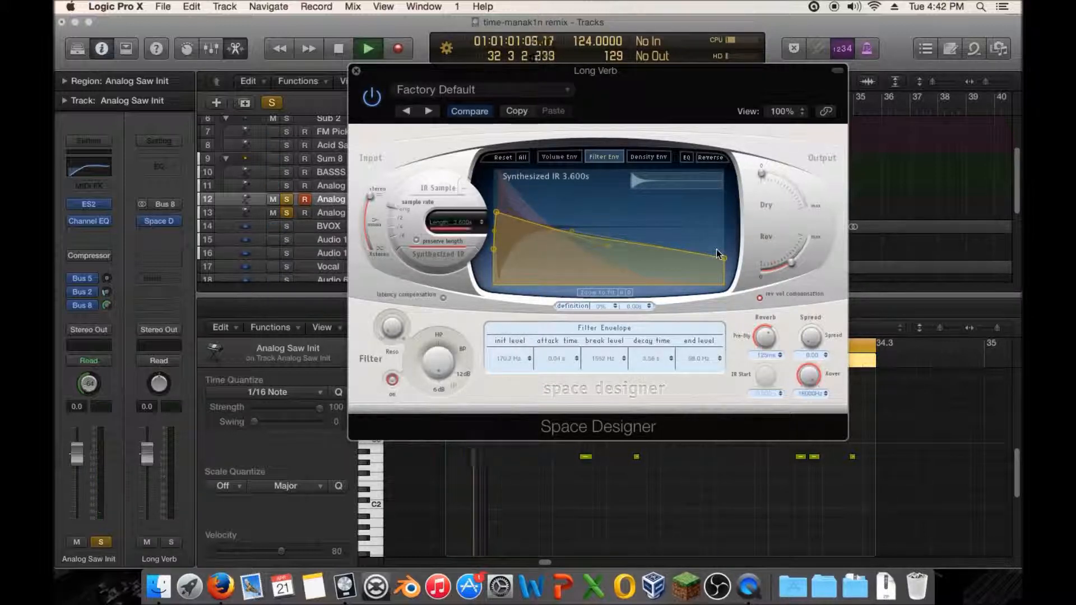
key(space)
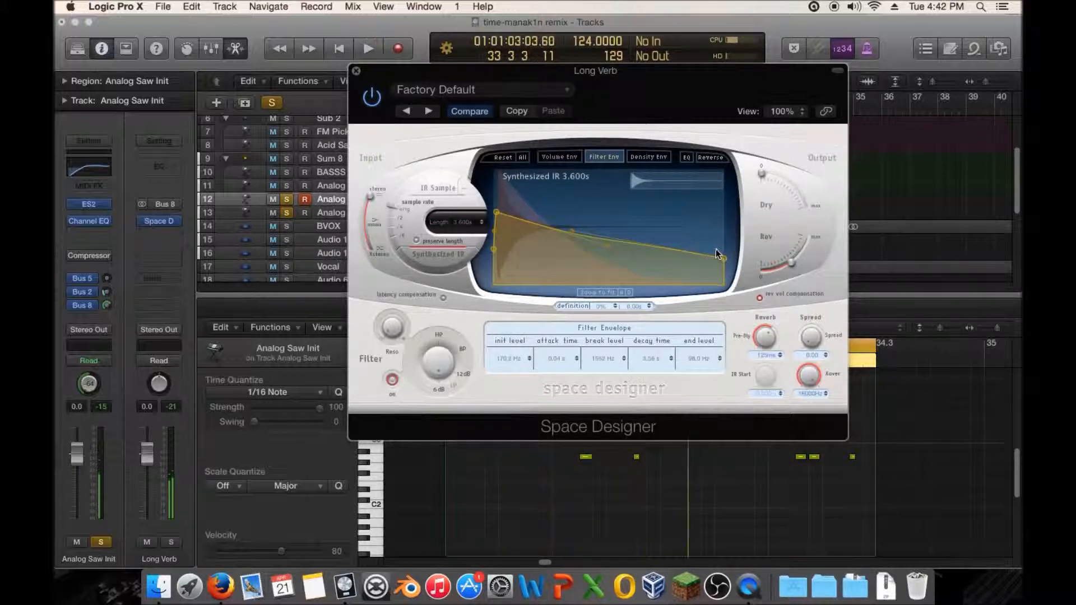
- Try a darker filter envelope with the end level at 37.2 Hz, adjusting the break level during playback
drag(724, 258, 724, 275)
drag(497, 213, 503, 237)
key(space)
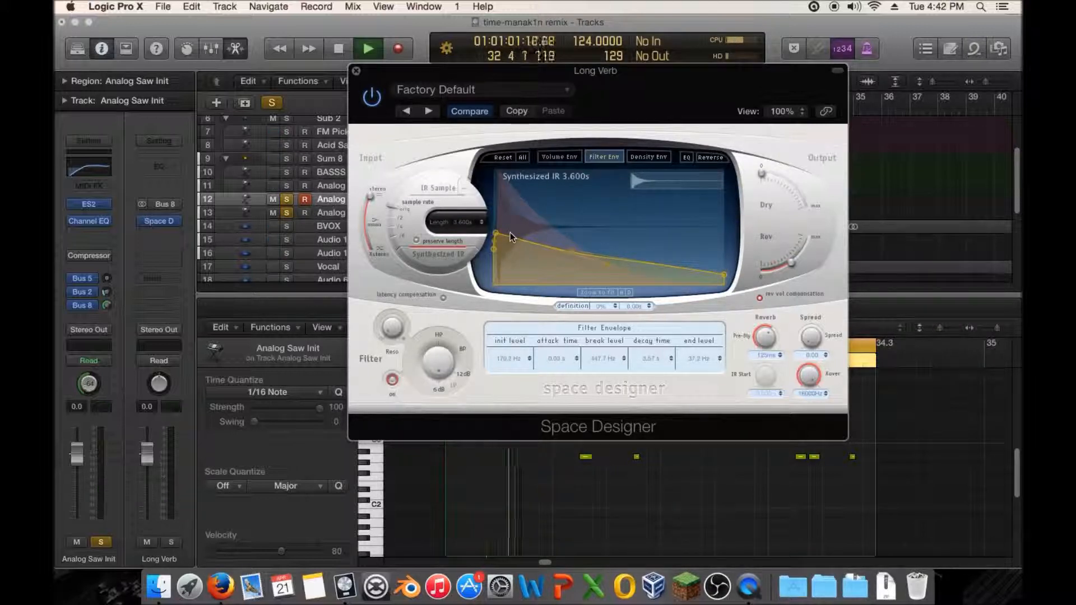
drag(497, 240, 497, 234)
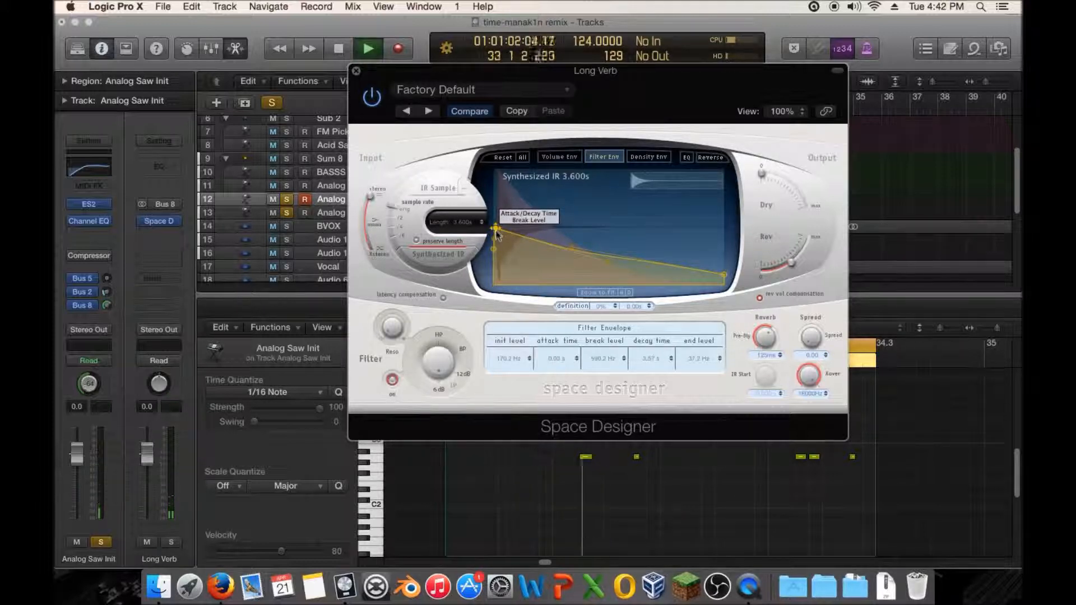
drag(497, 233, 497, 225)
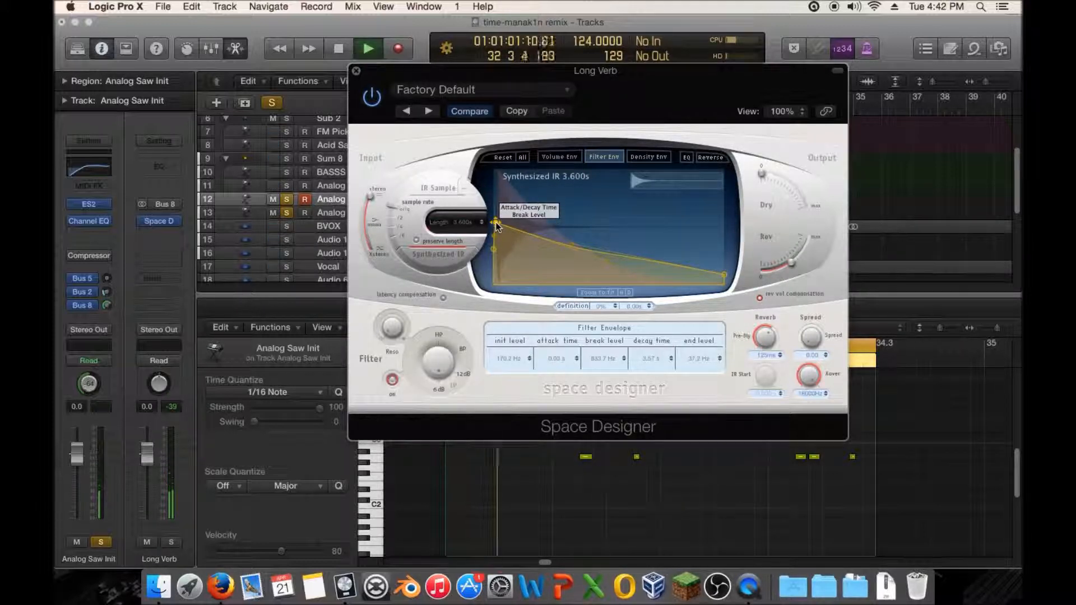
- Raise the filter envelope's end level to 64.7 Hz and its break level to 1592 Hz, and audition the soloed layers
drag(724, 275, 725, 268)
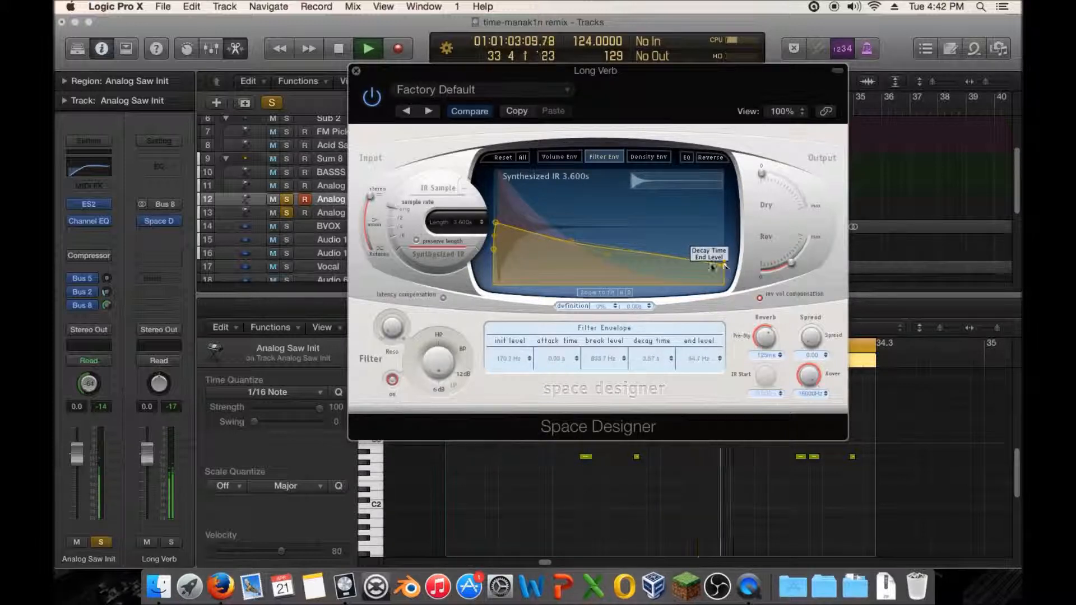
drag(497, 224, 497, 212)
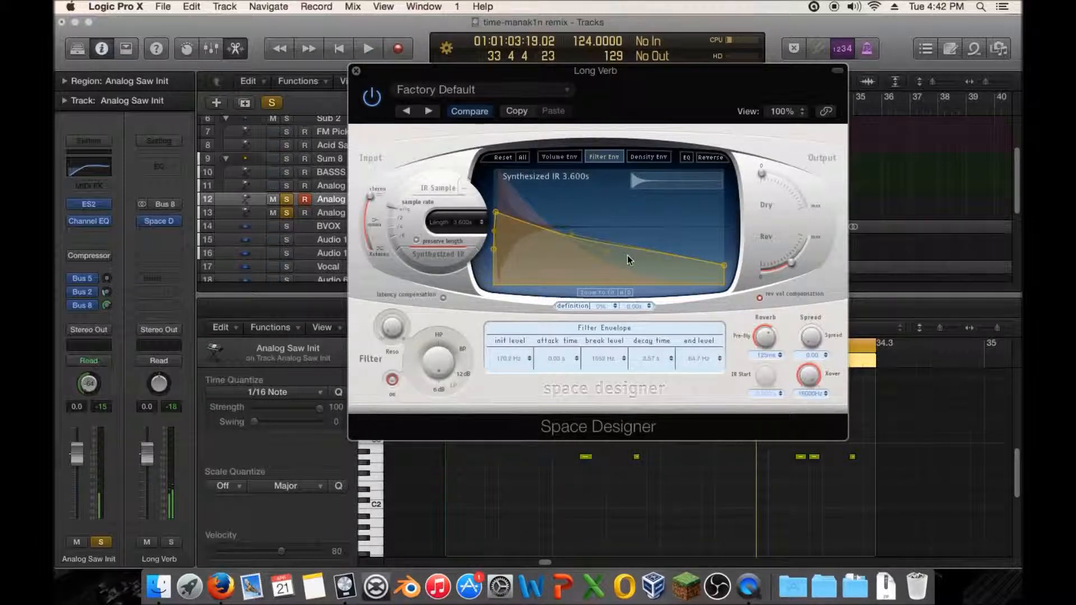
key(space)
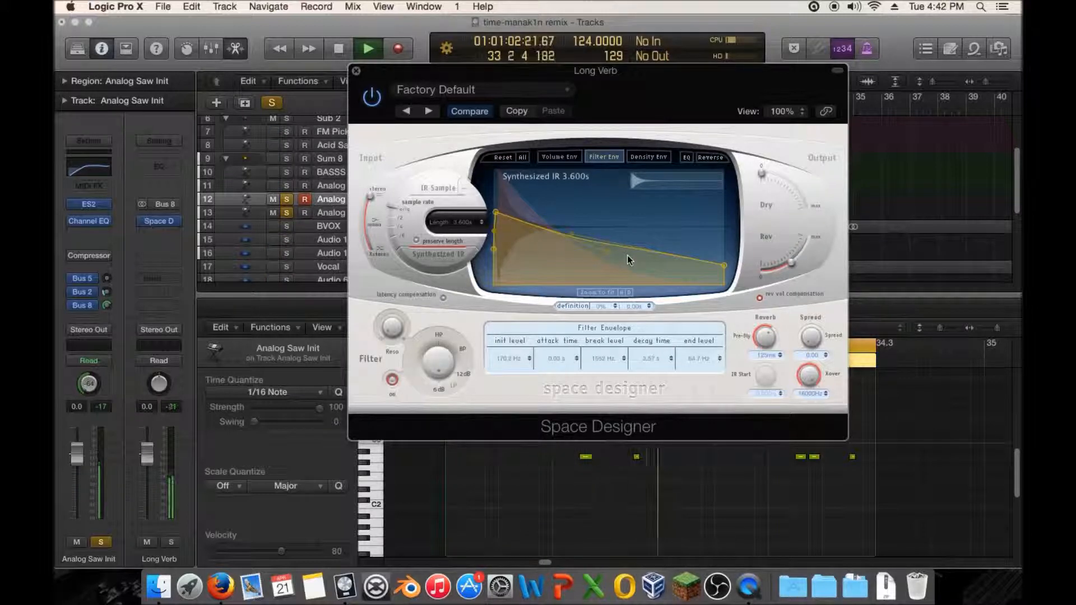
key(space)
- Lower Long Verb's reverb output level, audition the soloed layers, and play the full mix with all solos off
drag(780, 259, 749, 282)
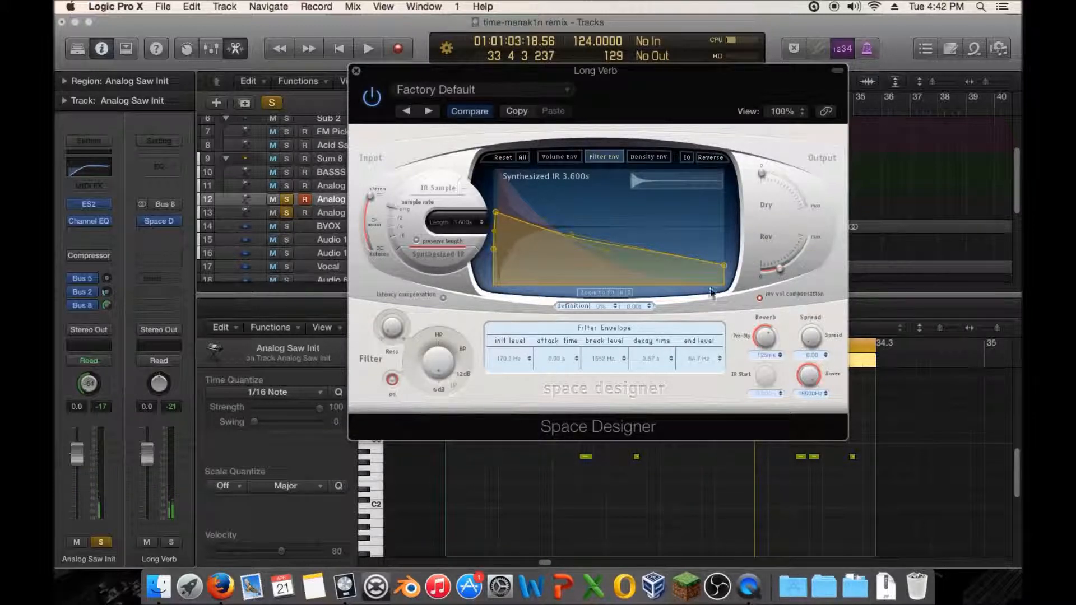
key(space)
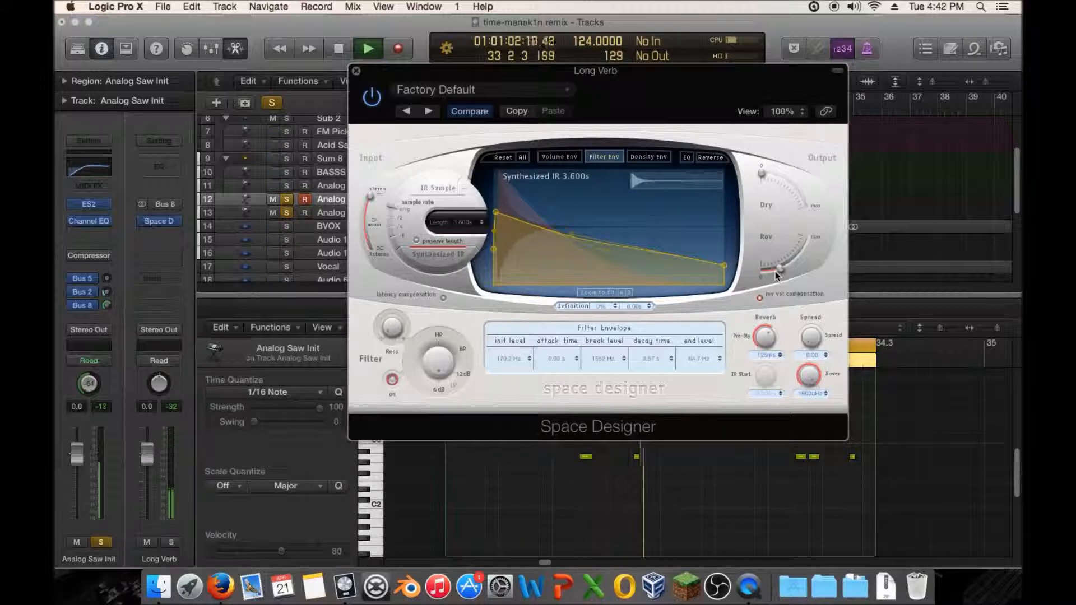
key(space)
click(356, 72)
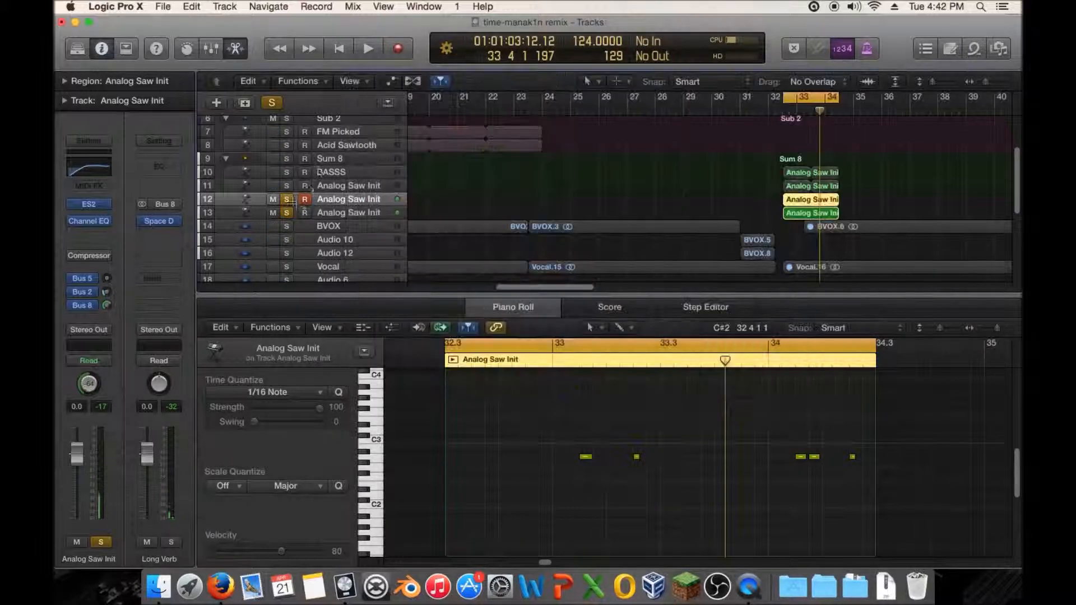
key(space)
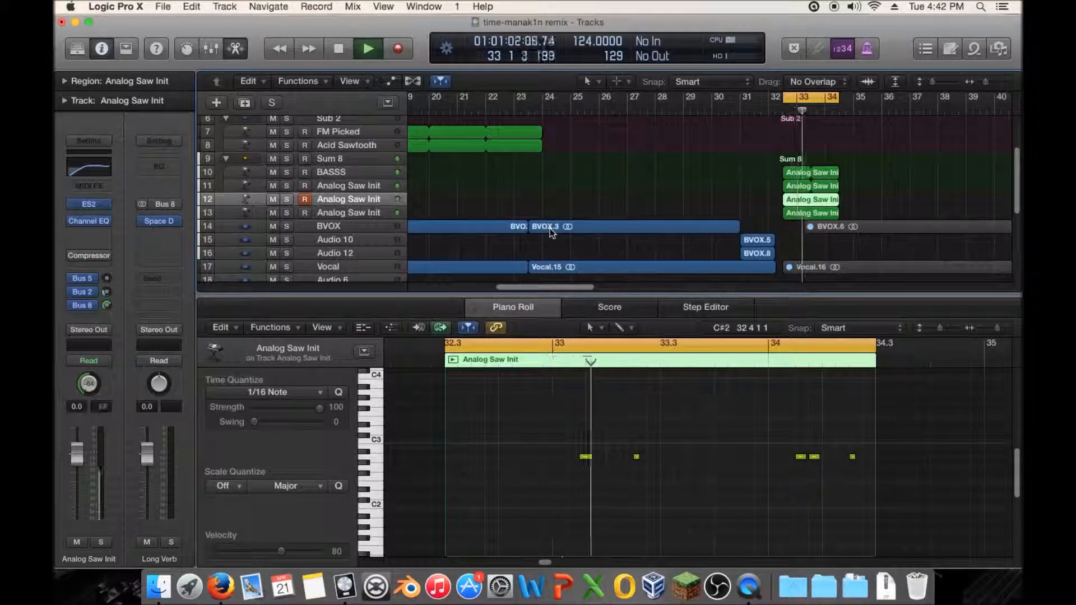
key(space)
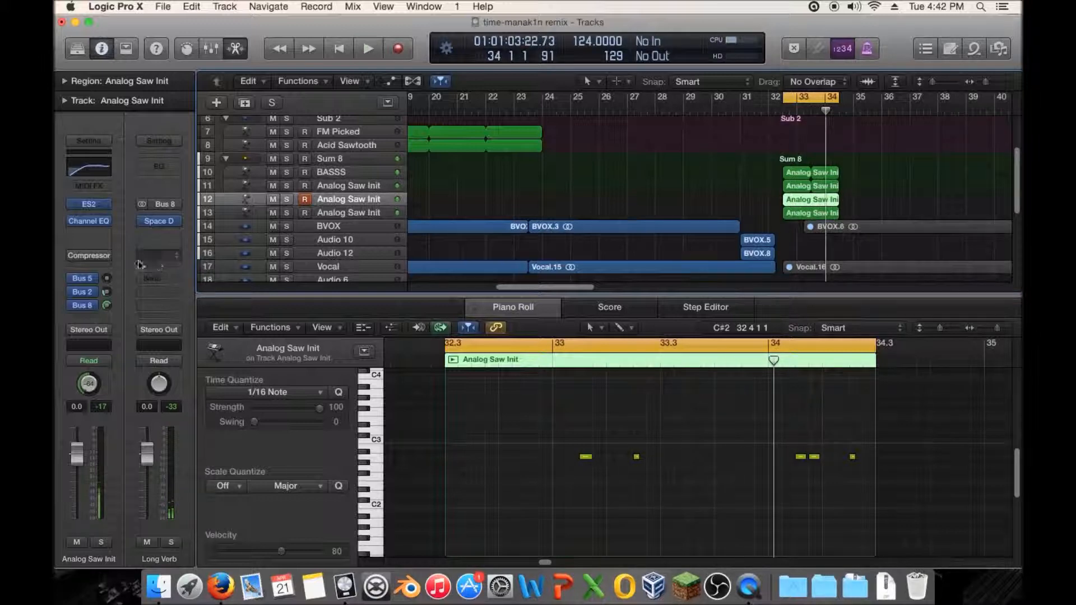
- Set Long Verb's reverb pre-delay to 200 ms and audition it in the full mix
click(168, 220)
mouse_move(762, 339)
mouse_down()
mouse_move(752, 516)
mouse_move(767, 335)
mouse_up()
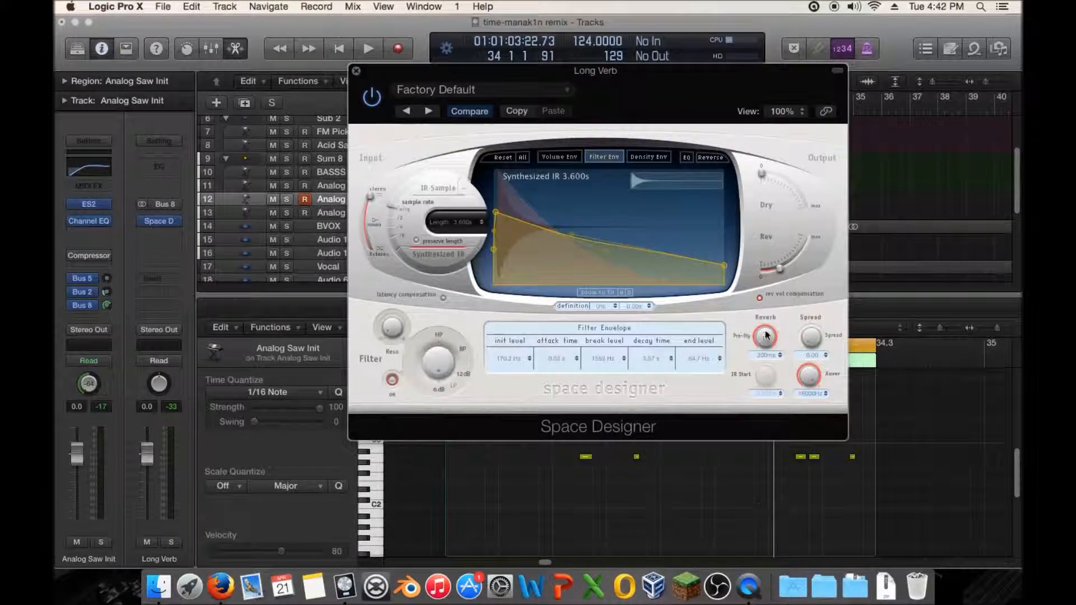
key(space)
click(356, 71)
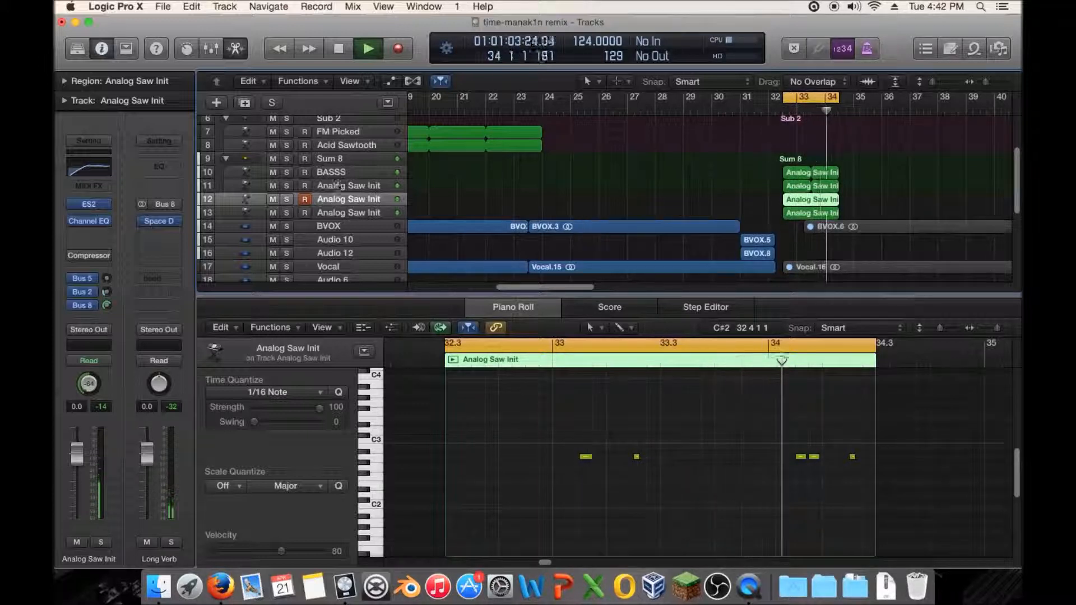
key(space)
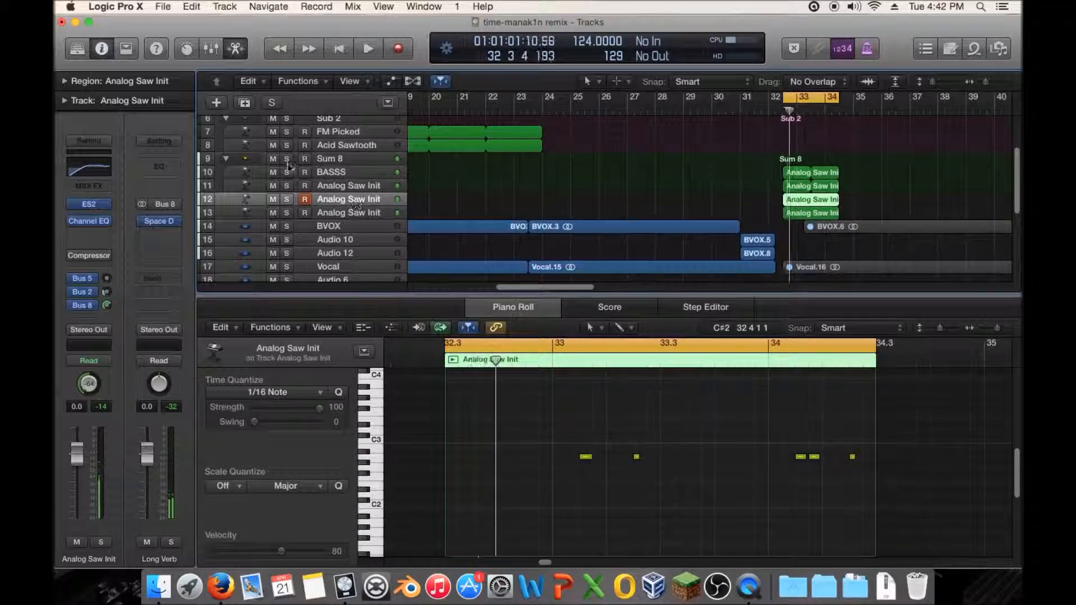
- Duplicate the Analog Saw Init track 12 with its settings and name the new track Middle
click(245, 103)
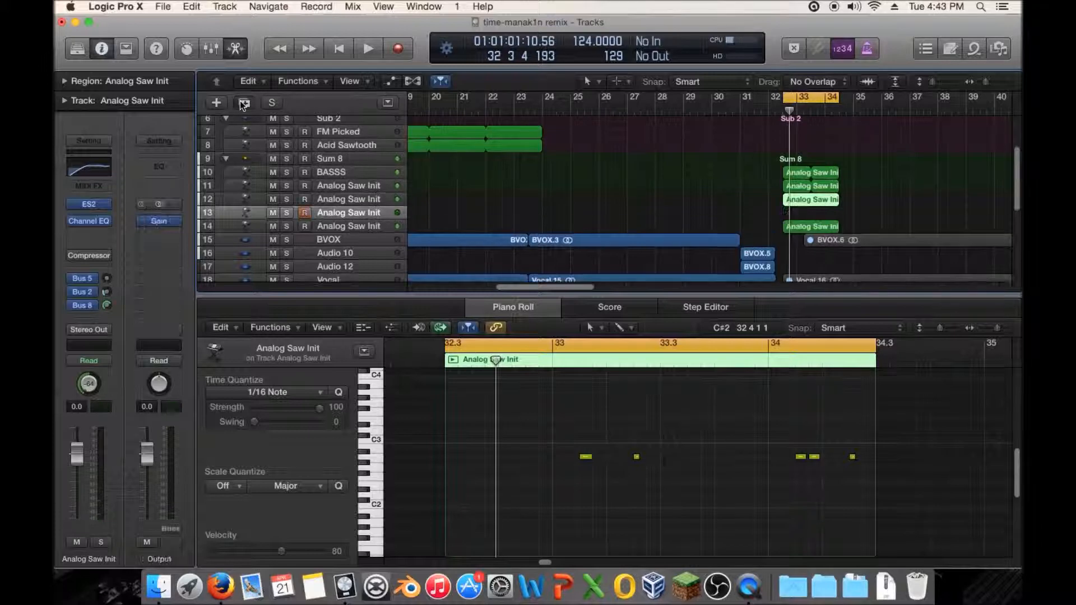
click(372, 211)
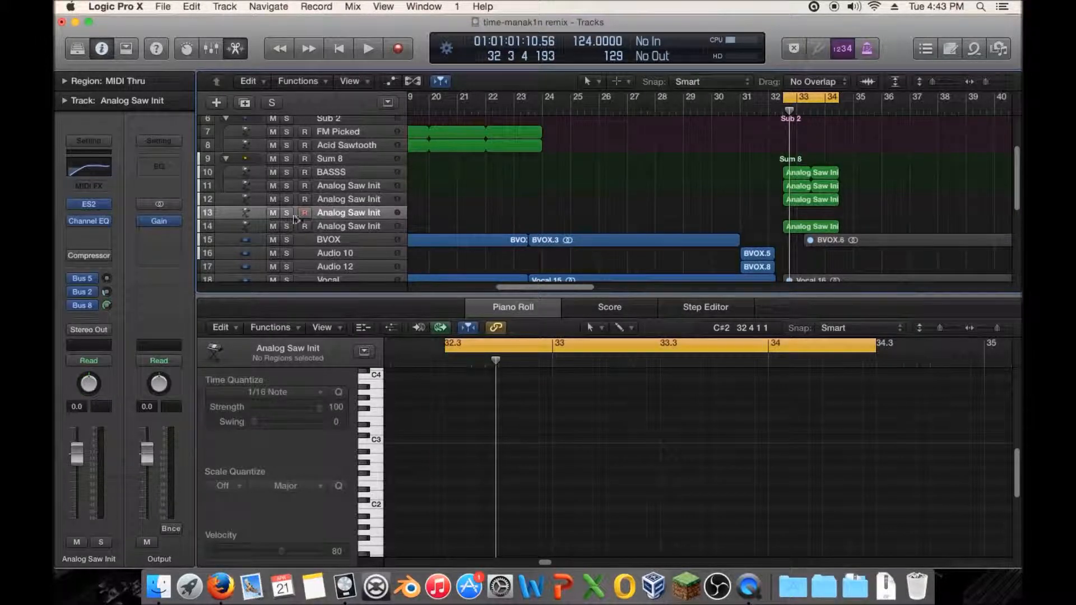
double_click(361, 213)
text(Middle)
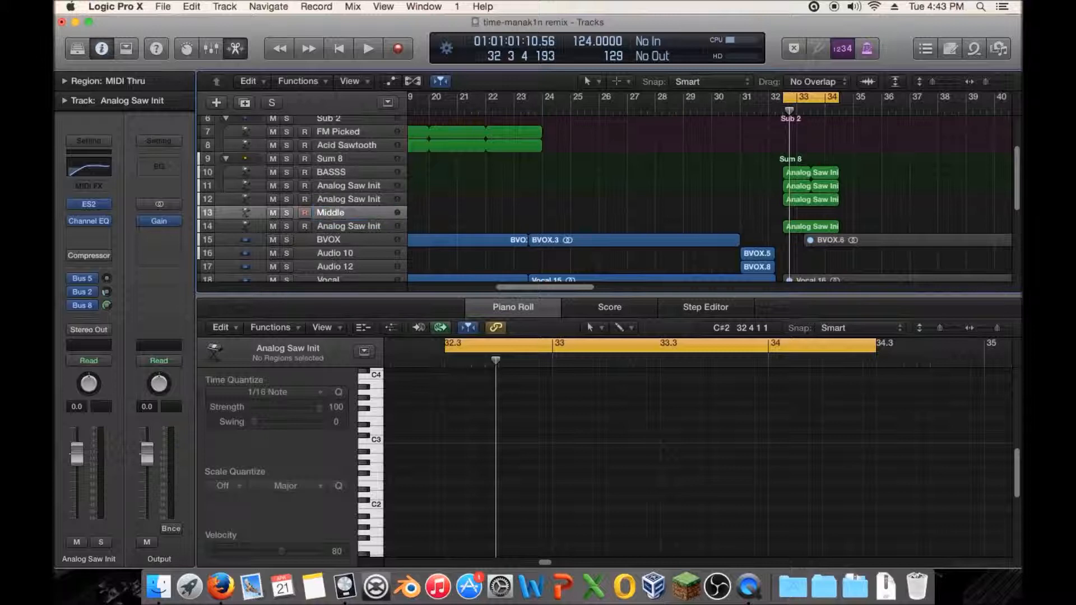
key(Return)
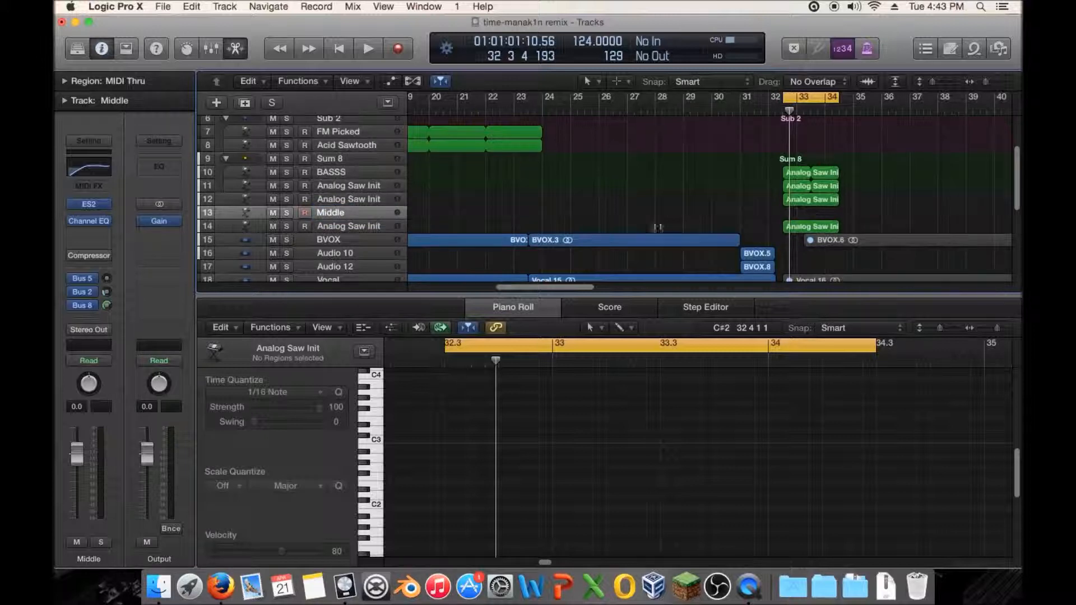
- Copy track 12's region onto the Middle track, solo Middle, and audition it
click(812, 204)
drag(805, 200, 798, 216)
click(718, 214)
click(283, 215)
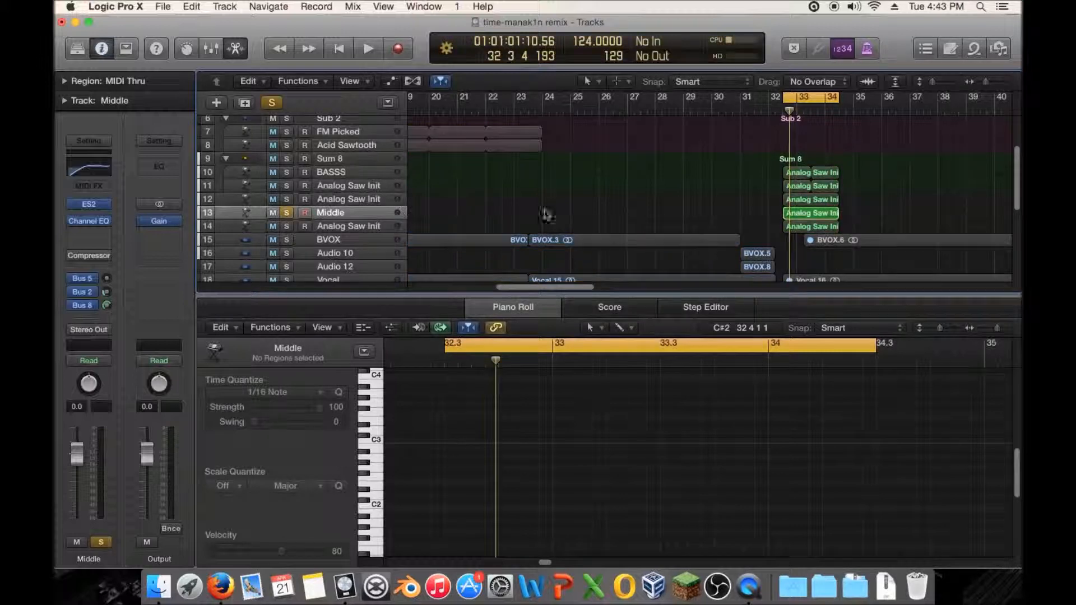
key(space)
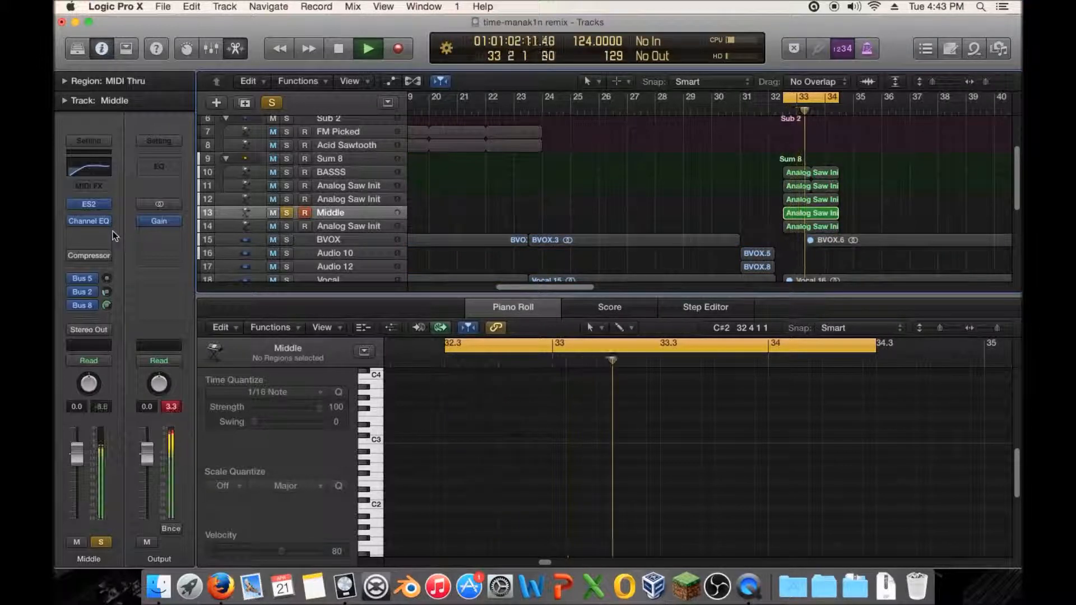
key(space)
mouse_move(93, 220)
key(space)
key(space)
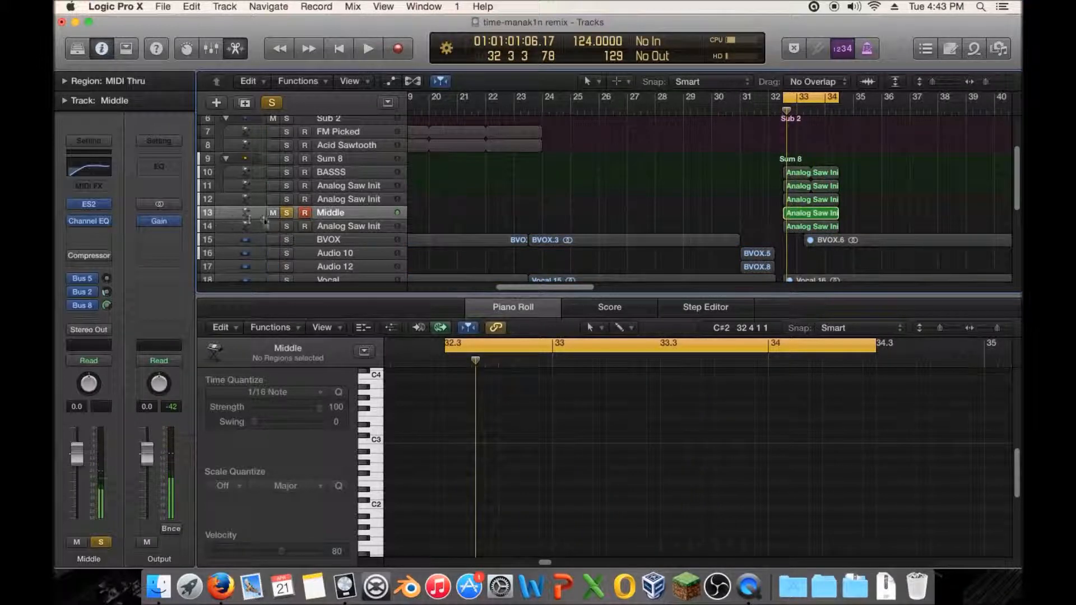
- Open the Middle track's ES2 synth, move its window aside, and undo the copy of the region onto Middle
click(250, 214)
click(92, 209)
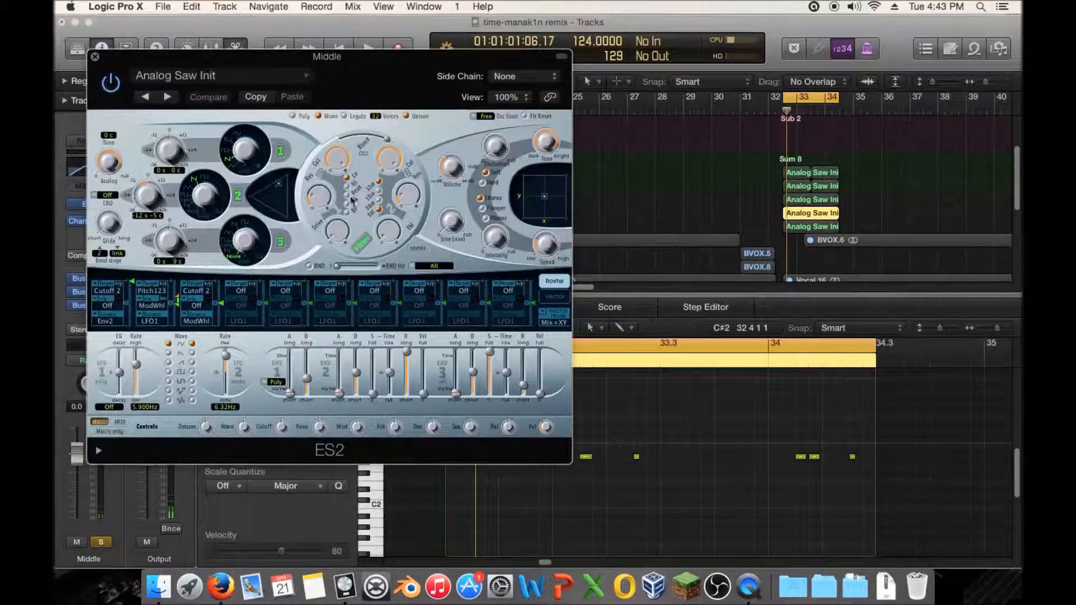
drag(142, 67, 881, 237)
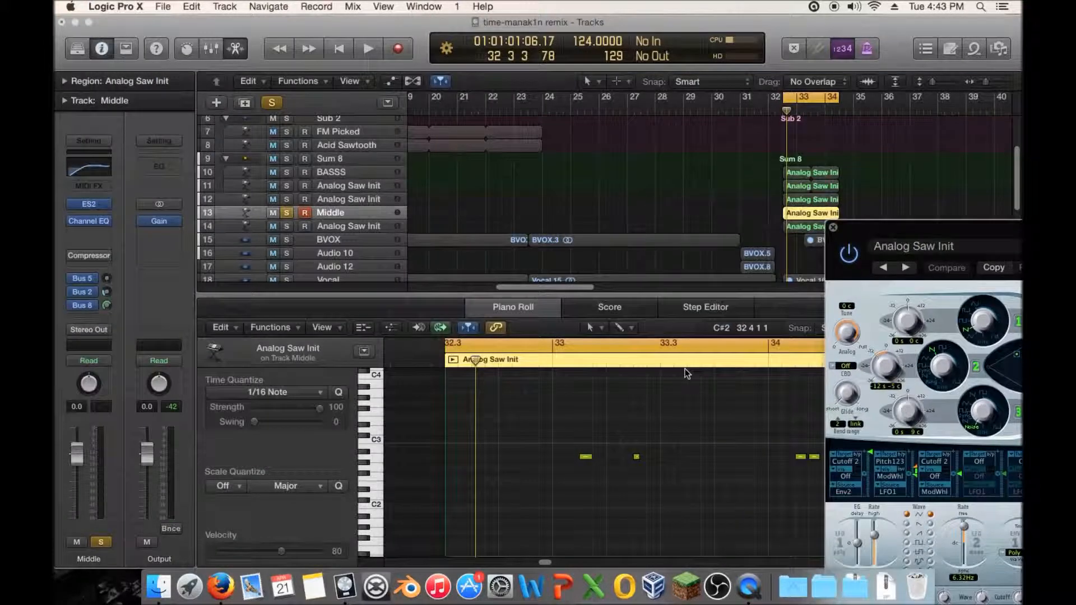
key(super+z)
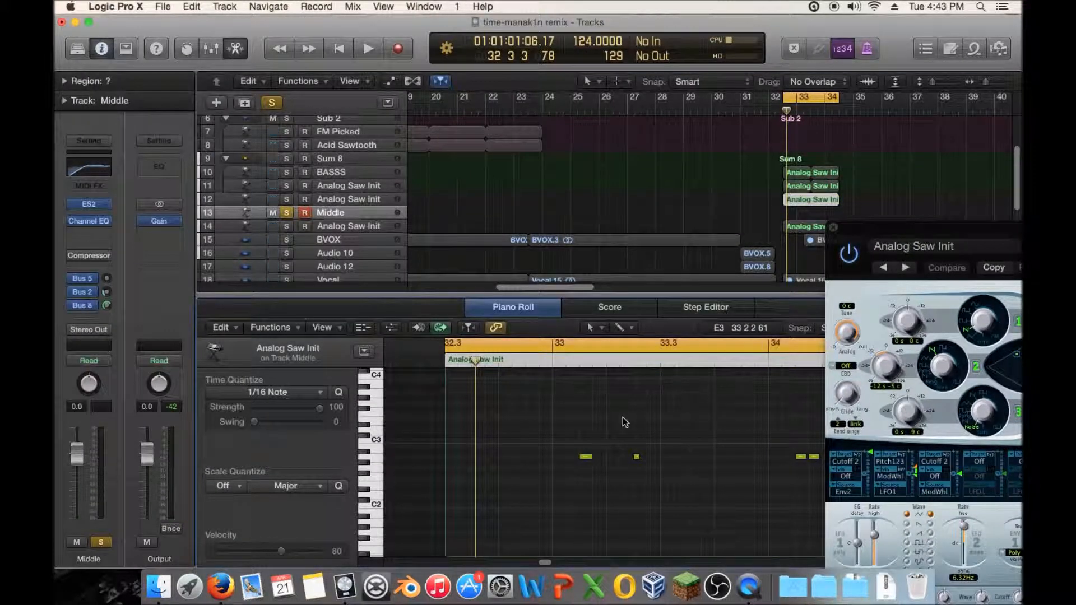
- Redo the copy of the region onto Middle, transpose its notes down one octave, and audition them
click(192, 6)
click(566, 323)
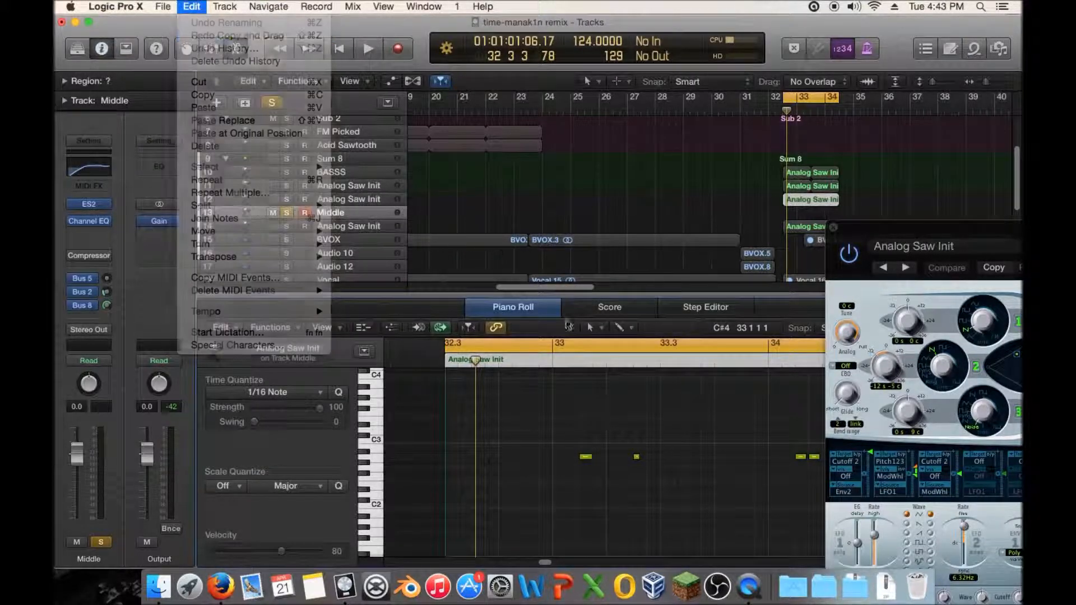
key(super+shift+z)
key(super+a)
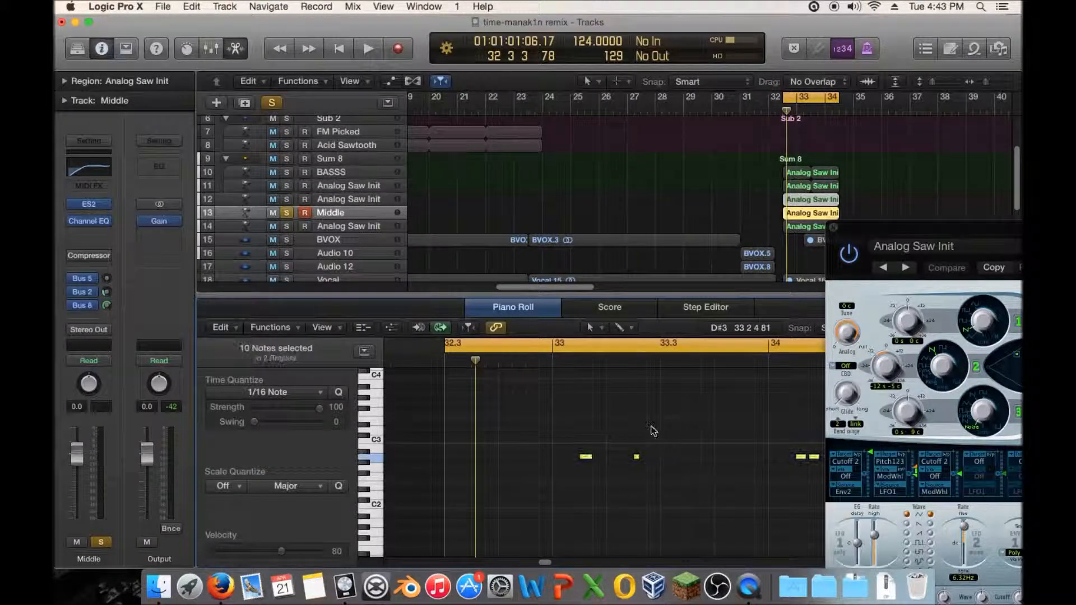
key(shift+alt+Down)
key(space)
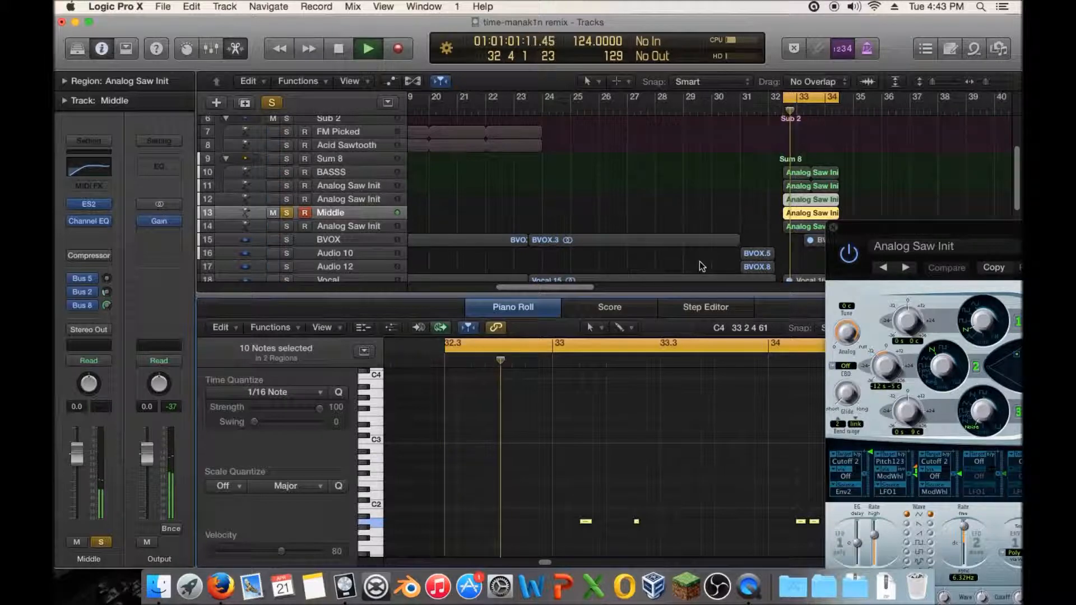
key(space)
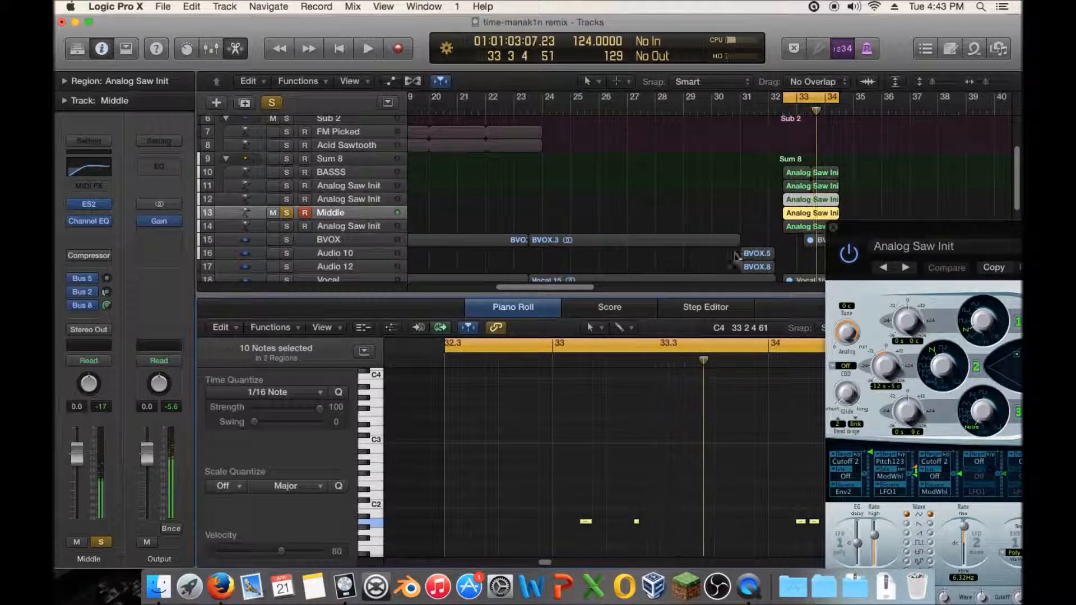
- Lengthen Envelope 3's release slightly in Middle's ES2 synth and audition the result
drag(868, 238, 447, 42)
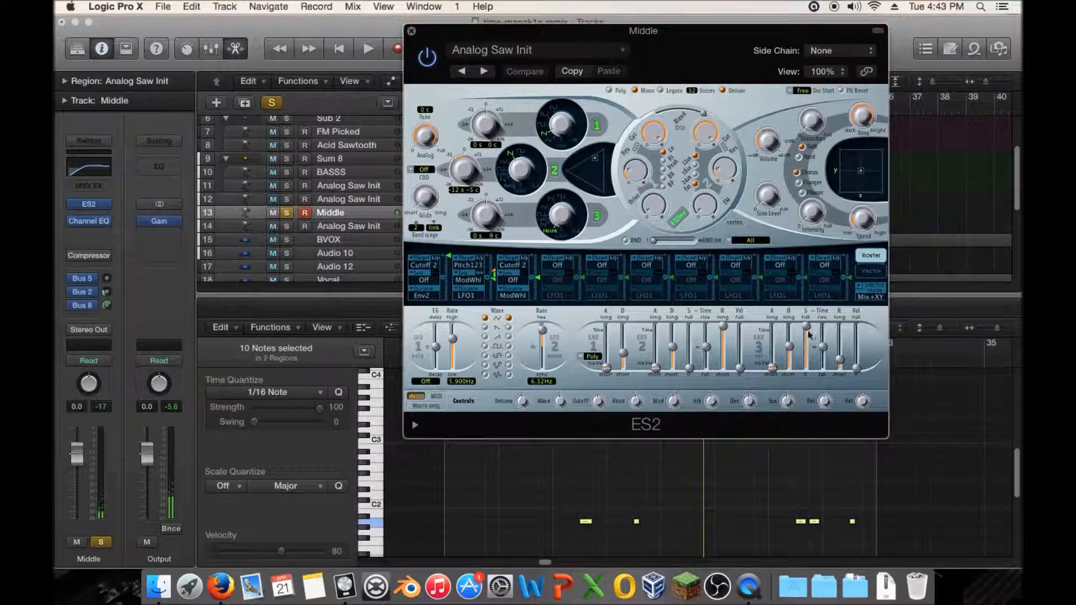
drag(840, 367, 840, 362)
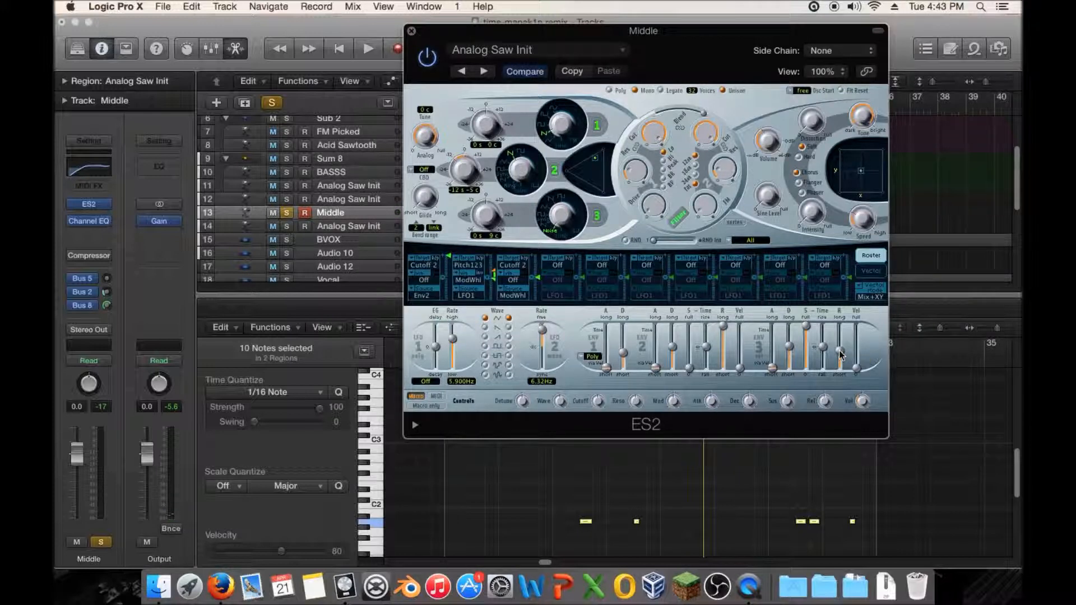
key(space)
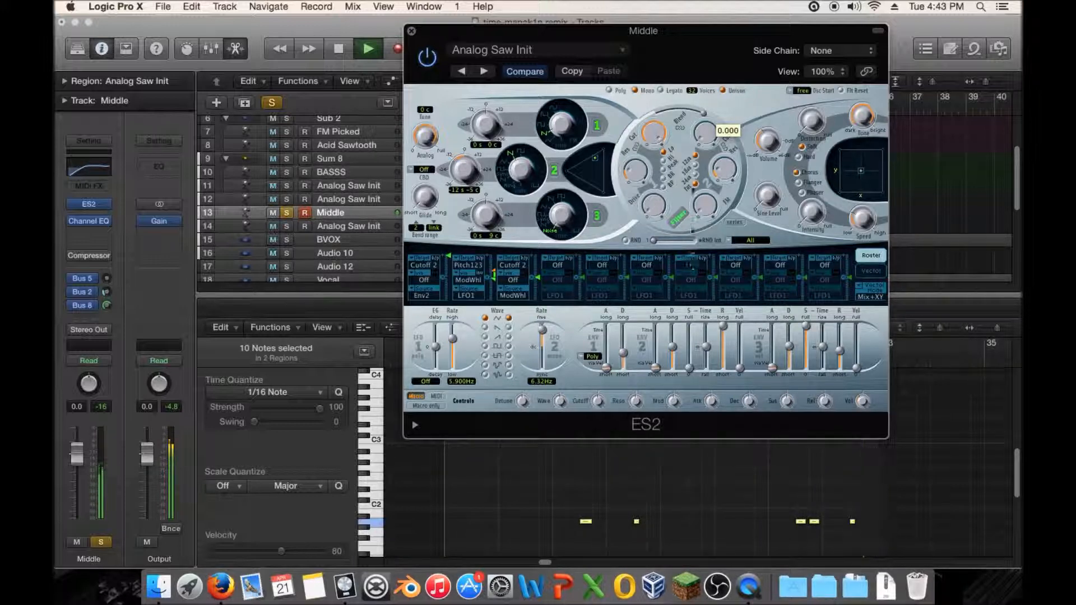
key(space)
- In Middle's Channel EQ, enable the high-cut filter at 2300 Hz with a 6 dB/Oct slope
click(96, 236)
click(91, 221)
click(90, 222)
click(693, 122)
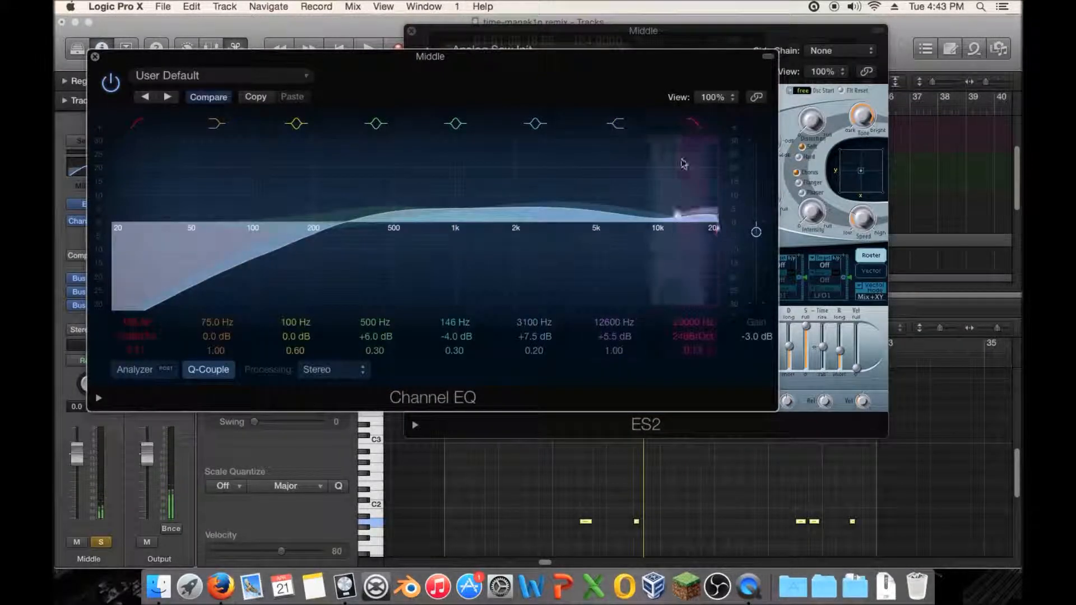
drag(712, 230, 550, 253)
key(space)
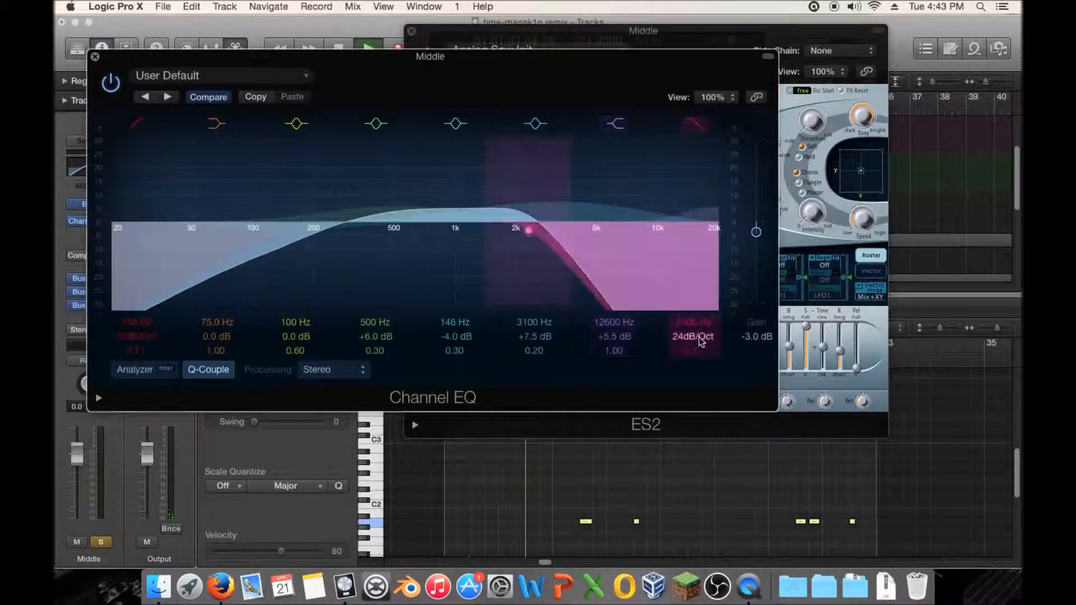
drag(698, 342, 698, 367)
click(95, 57)
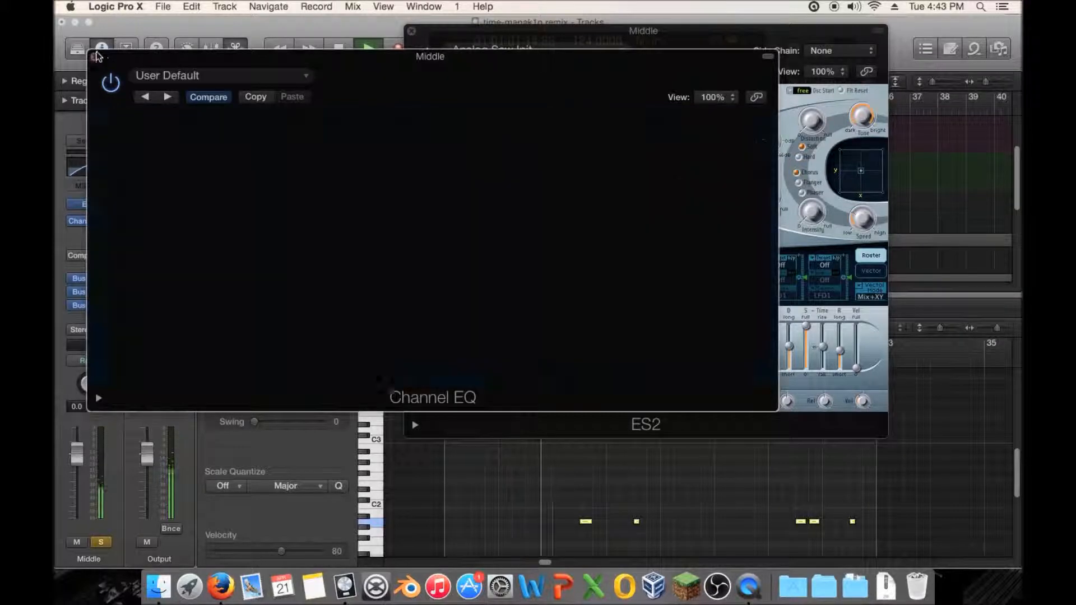
click(412, 35)
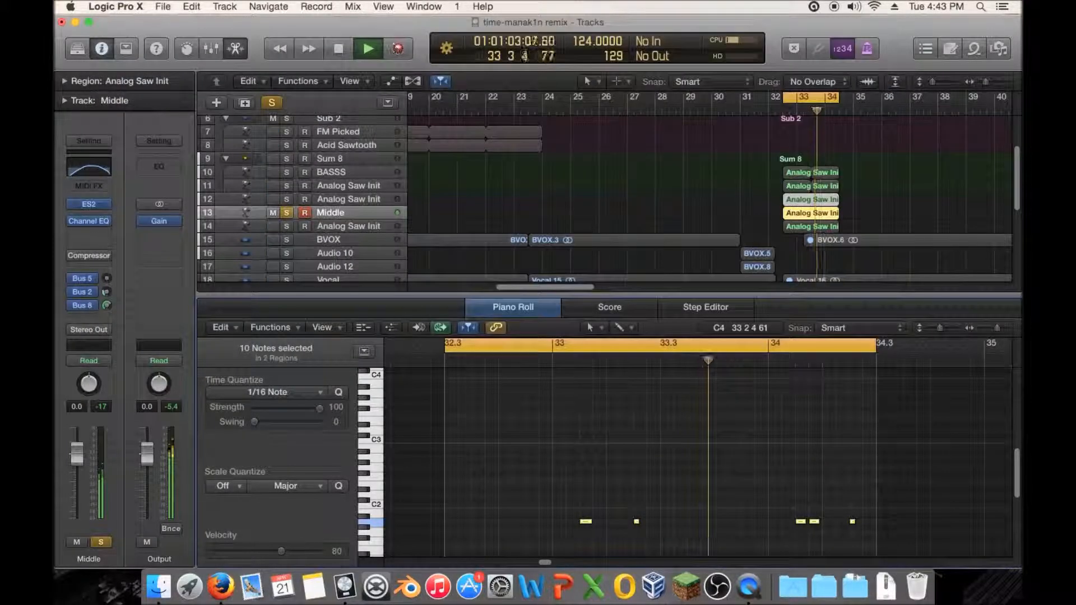
- Set the low cut in Middle's Channel EQ to 69 Hz at 24 dB/Oct and boost the low shelf +6.5 dB at 106 Hz
click(91, 221)
click(137, 124)
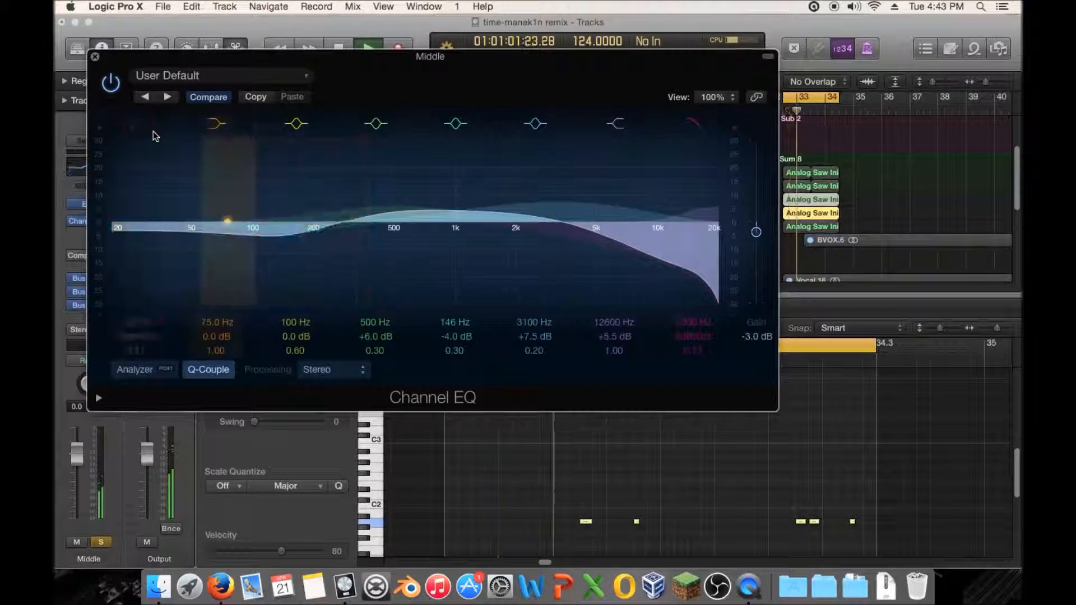
click(138, 124)
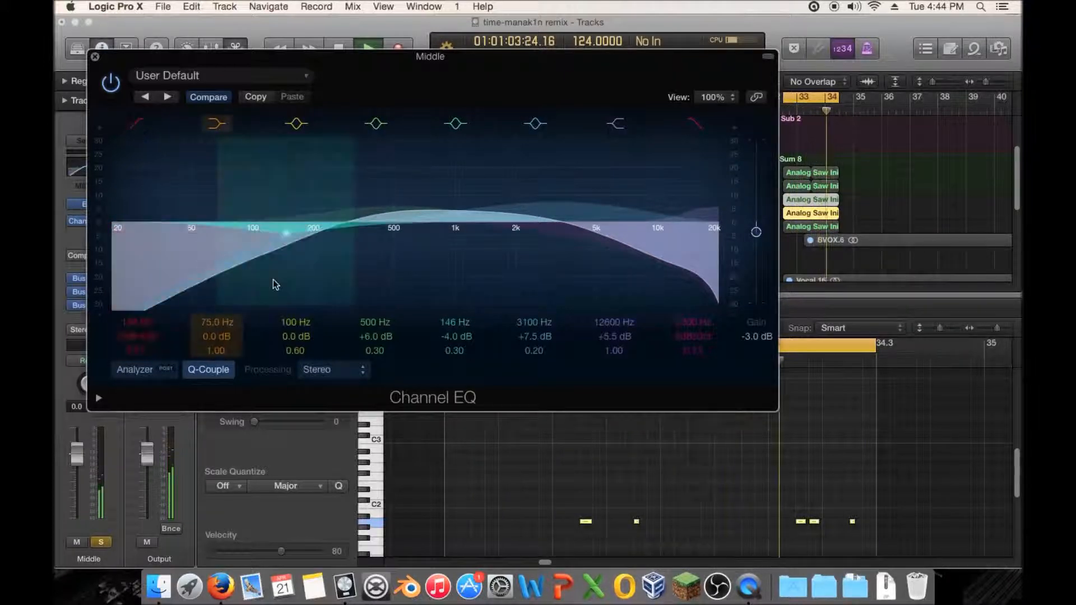
mouse_move(153, 336)
mouse_down()
mouse_move(140, 327)
mouse_move(140, 340)
mouse_up()
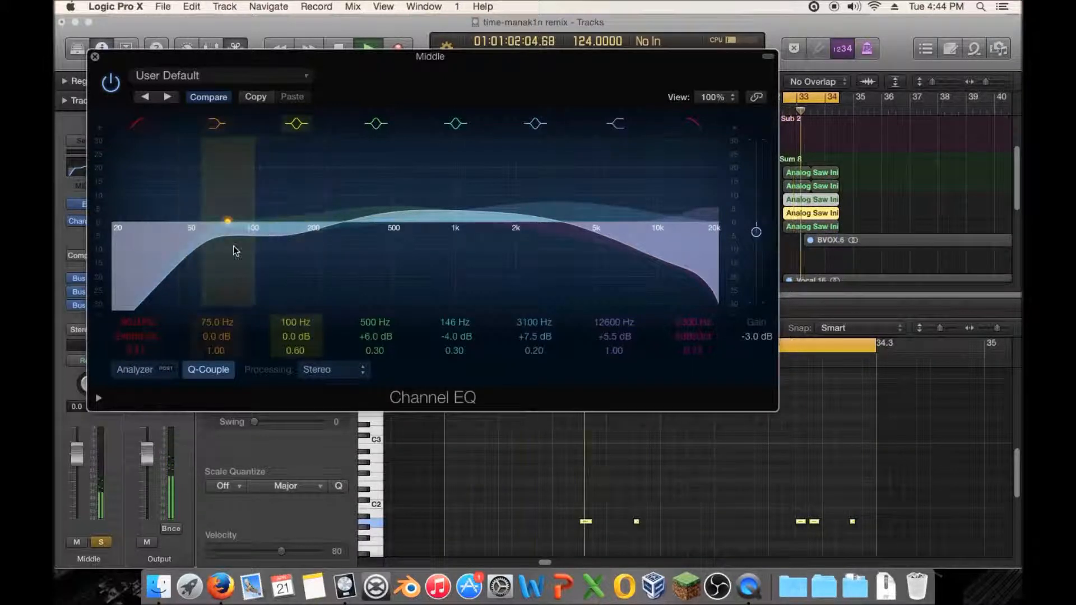
drag(239, 251, 267, 227)
drag(138, 325, 138, 317)
click(95, 57)
- Unsolo Middle and lower its volume to -6.8 dB while the full mix plays
click(287, 213)
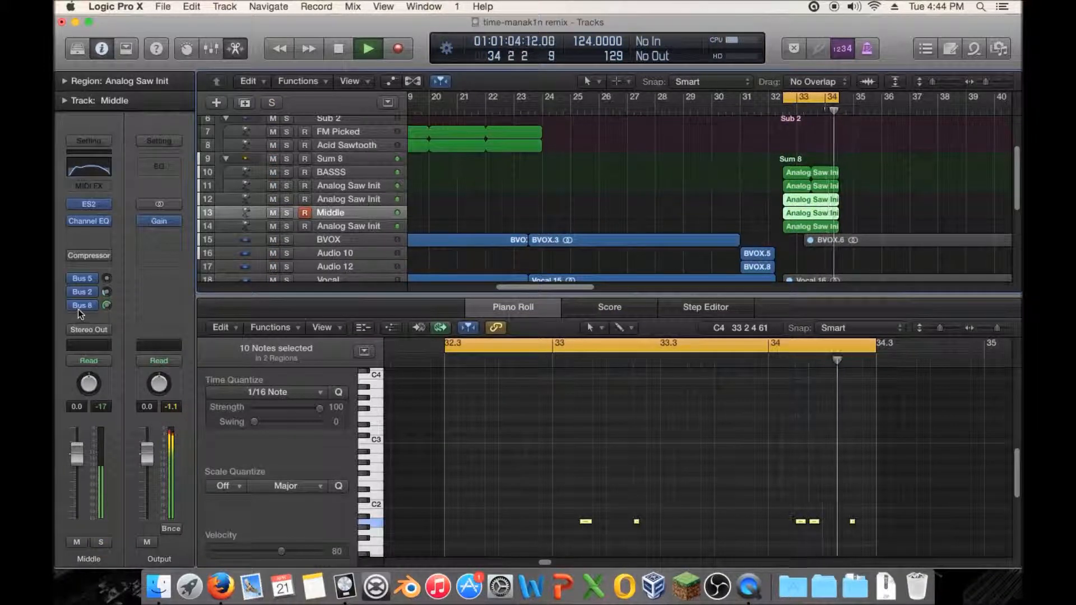
drag(77, 453, 77, 474)
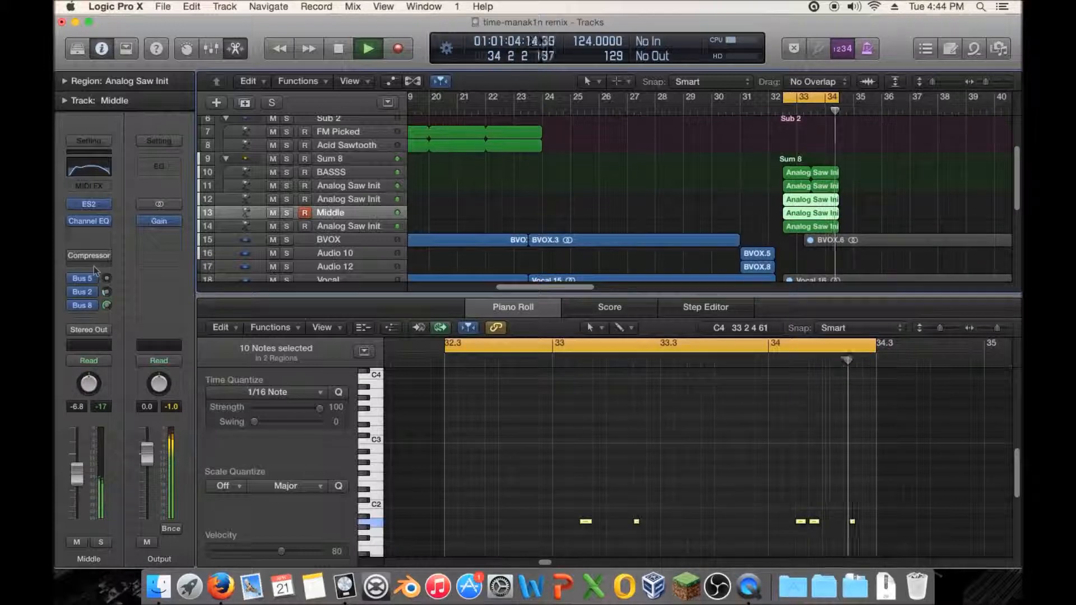
key(space)
- Reduce Middle's ES2 synth to 2 voices and compare it with Unison off and on, in the mix and soloed
click(89, 204)
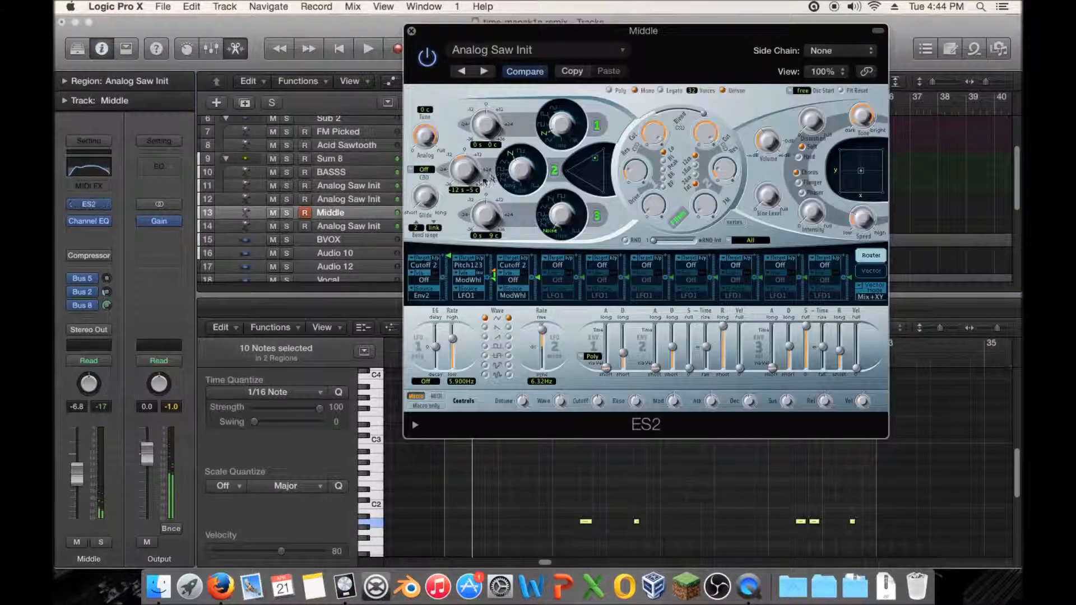
click(723, 90)
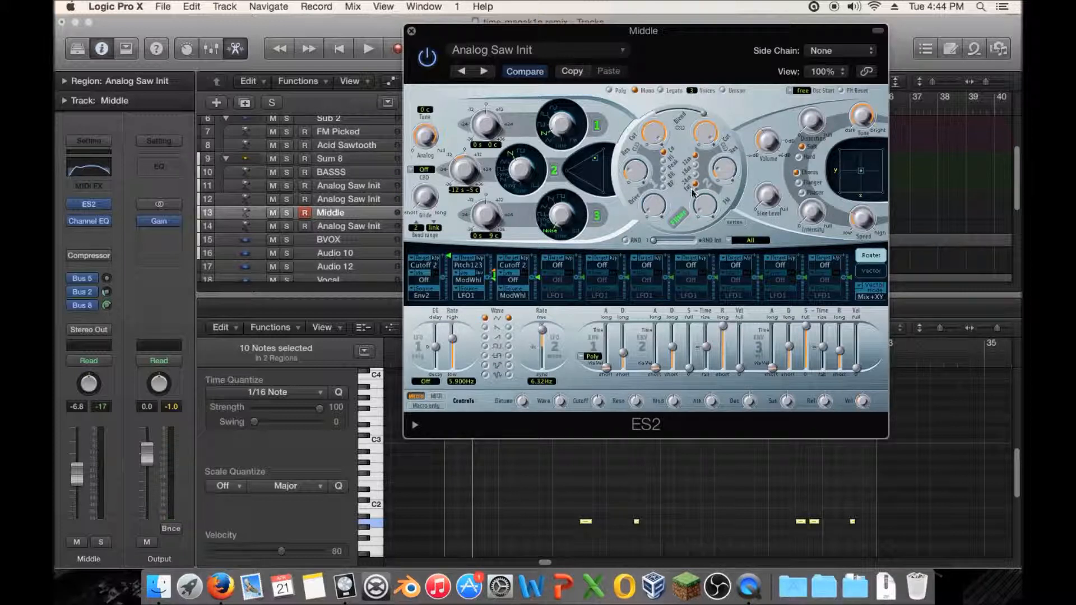
key(space)
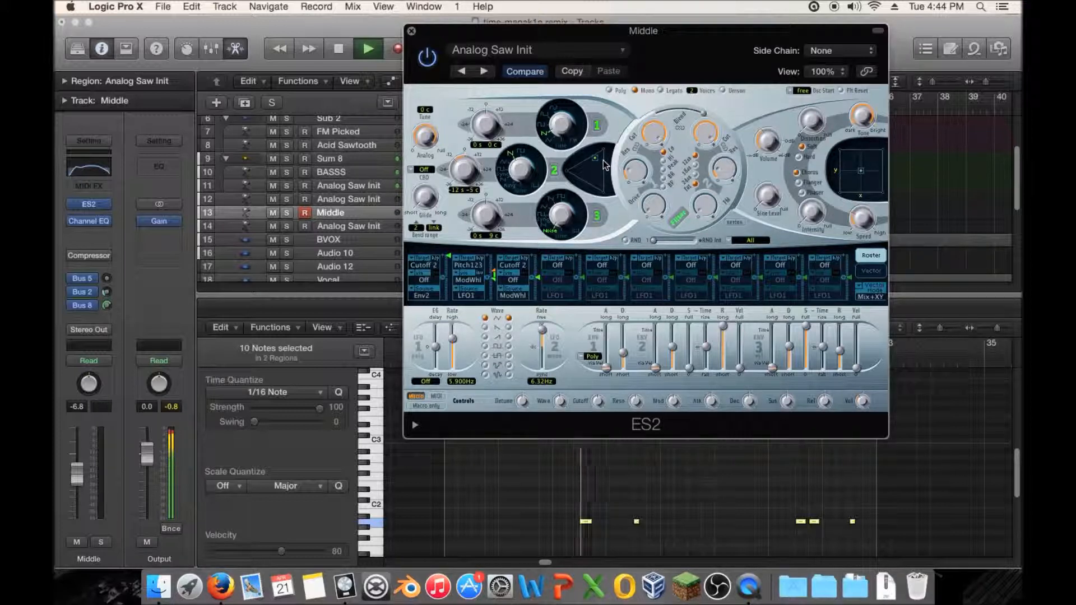
click(100, 543)
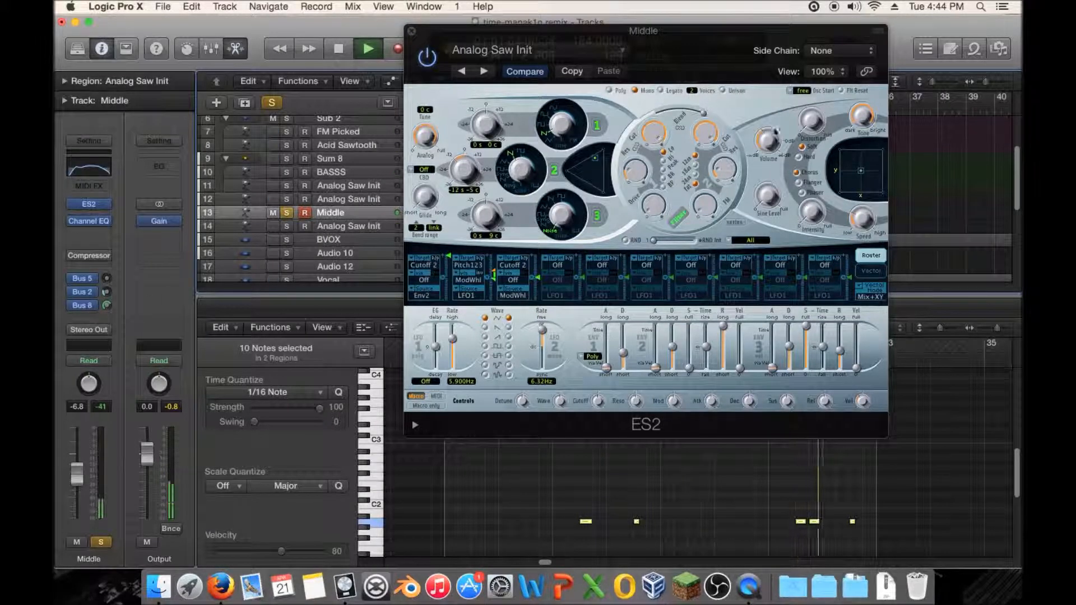
mouse_move(771, 141)
mouse_down()
mouse_move(772, 104)
mouse_move(767, 139)
mouse_up()
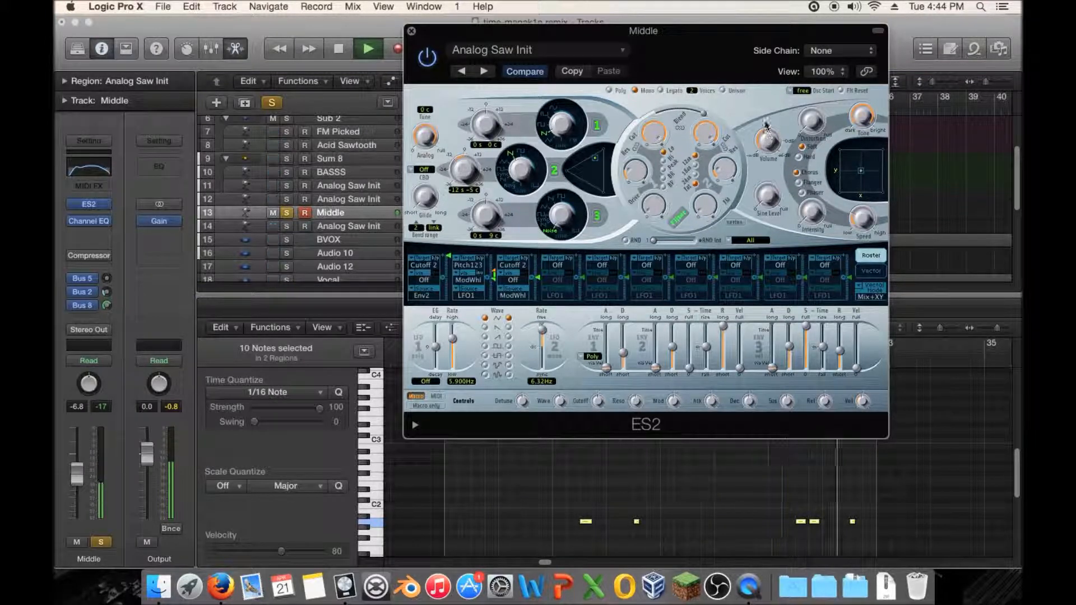
mouse_move(699, 91)
mouse_down()
mouse_move(693, 79)
mouse_move(694, 99)
mouse_up()
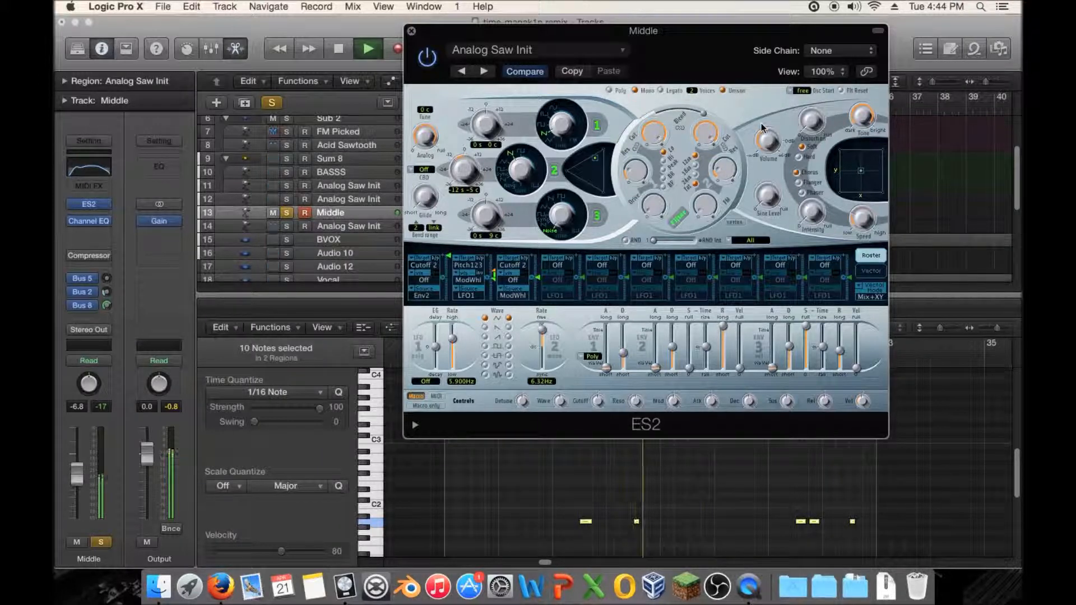
- Adjust the ES2's distortion and output volume, and set Envelope 3's release to 72 ms
drag(811, 122, 844, 305)
drag(770, 143, 772, 156)
drag(840, 351, 841, 358)
click(840, 358)
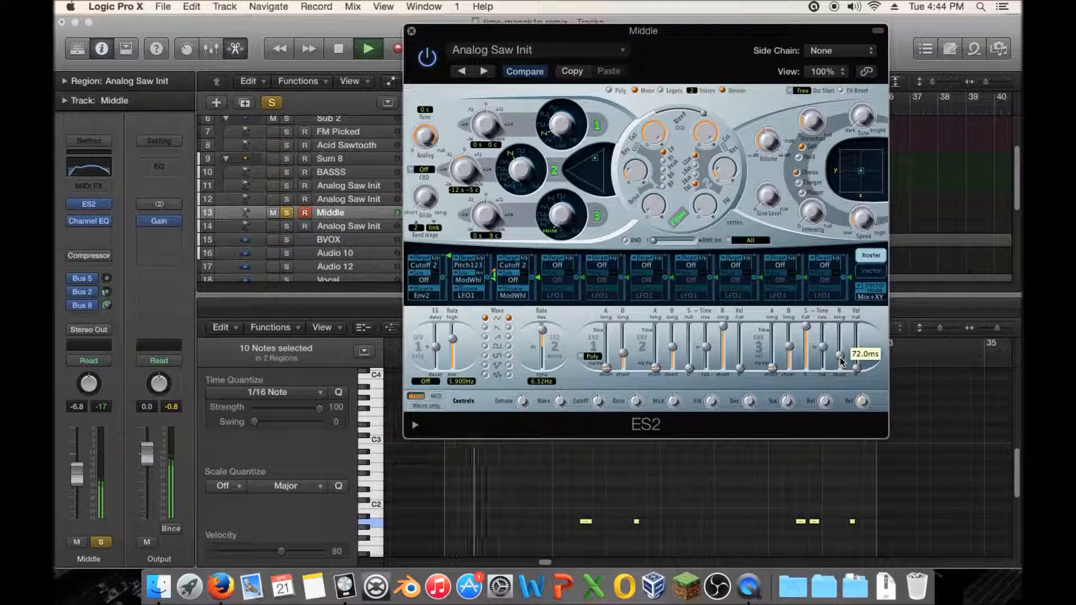
- Unsolo Middle, lower its volume to -8.0 dB, and bring its Channel EQ high-cut frequency further down
click(101, 543)
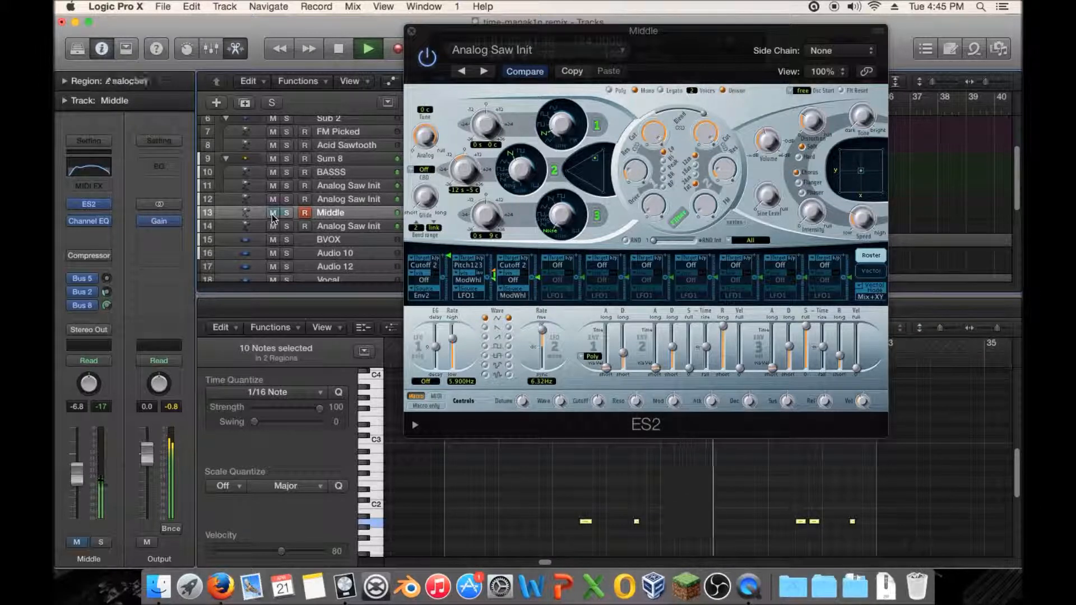
drag(74, 475, 74, 482)
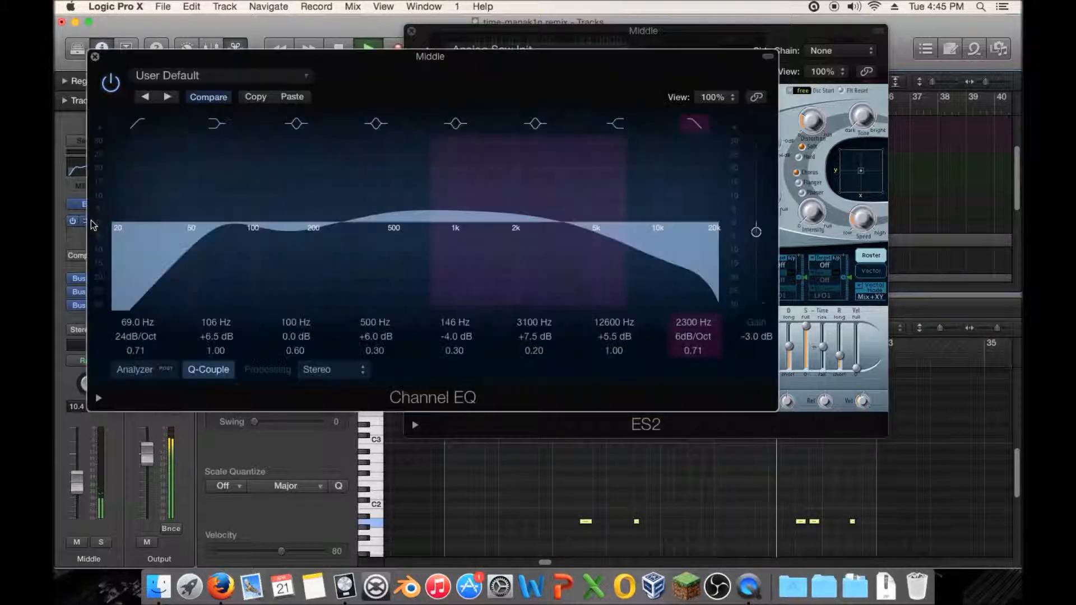
click(89, 221)
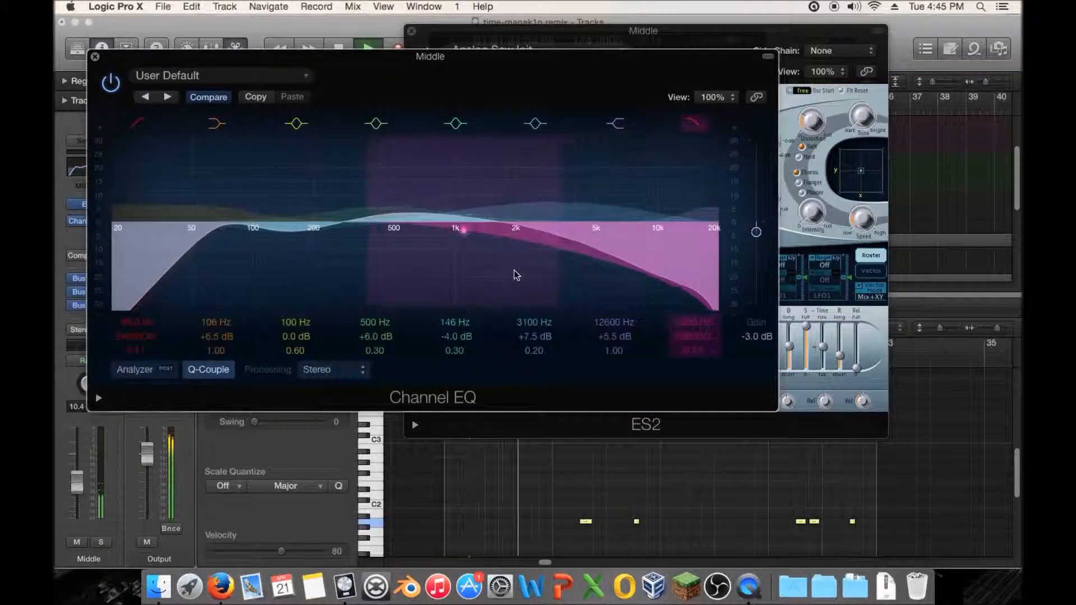
click(94, 57)
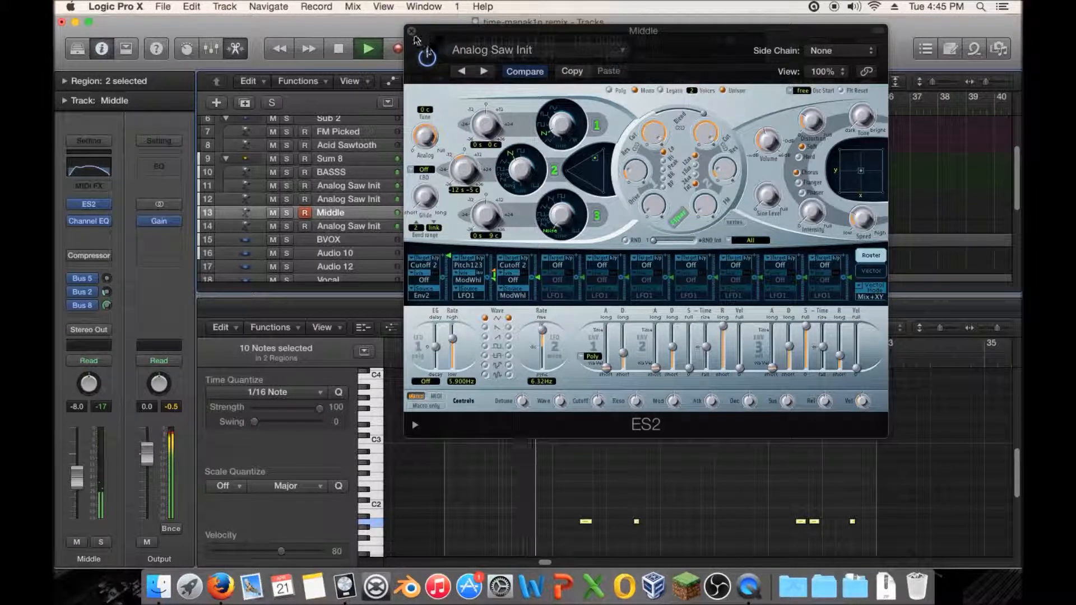
- Set Middle's Bus 8 send to the Long Verb to -7.2 dB and solo the track to hear it
click(839, 361)
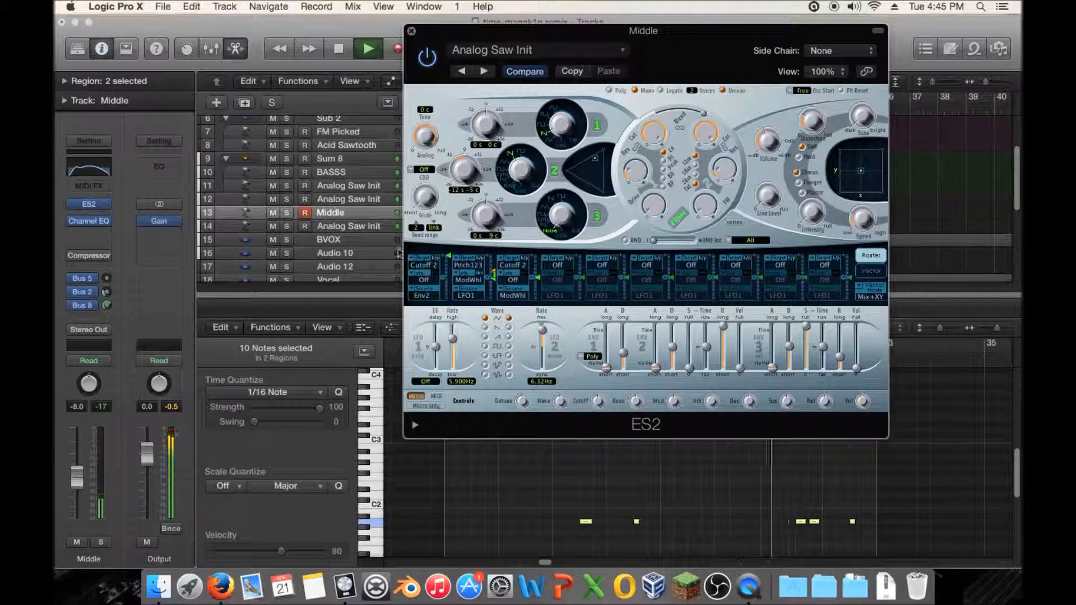
click(96, 293)
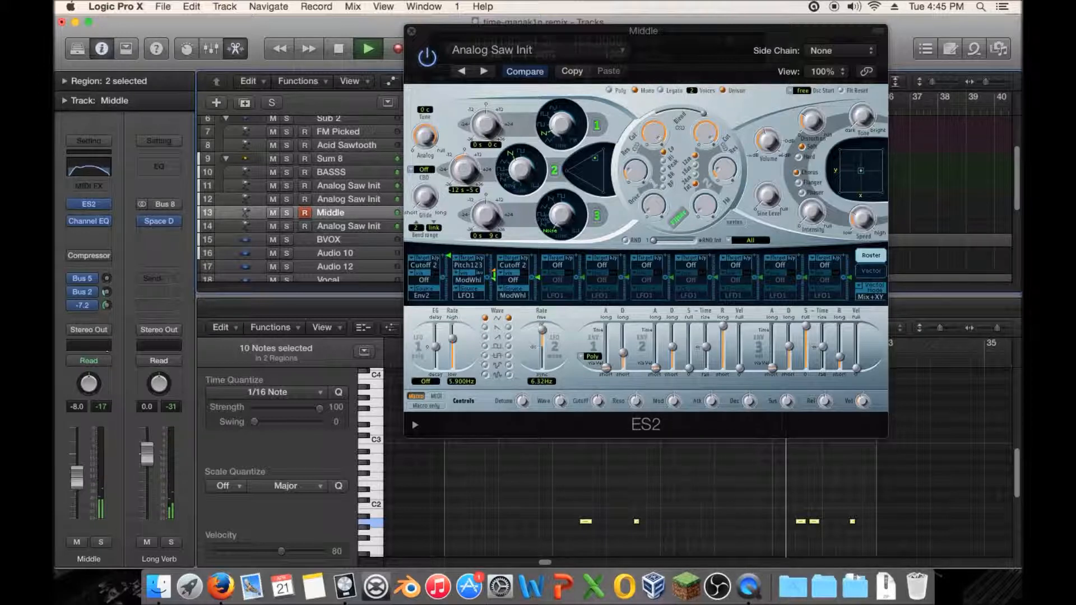
click(101, 542)
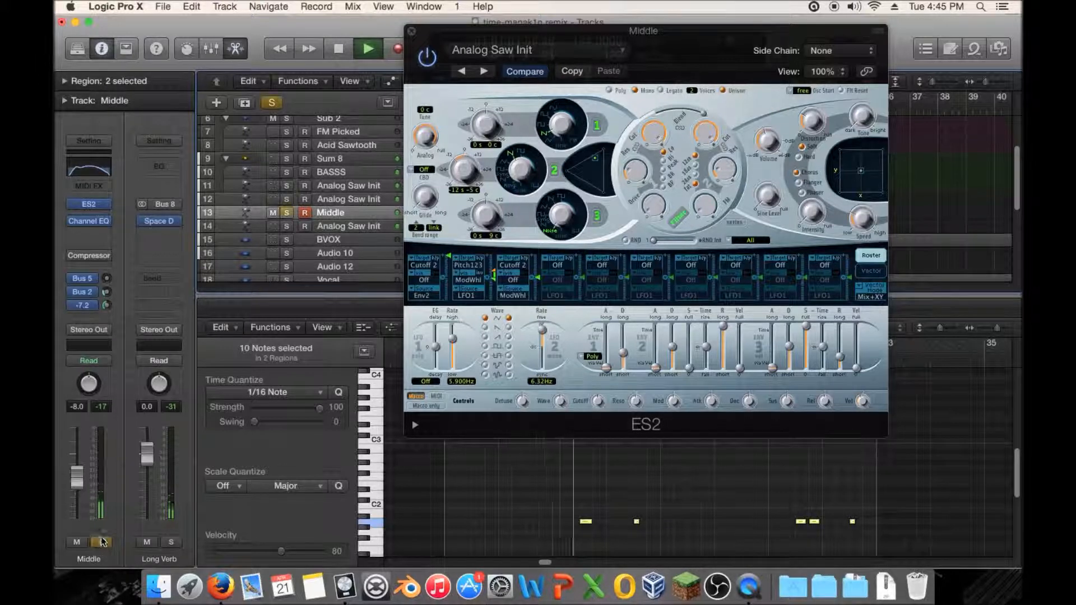
key(space)
- Reduce the ES2 to 1 voice with Unison off and Analog at its minimum, auditioning the soloed Middle track
drag(701, 89, 694, 98)
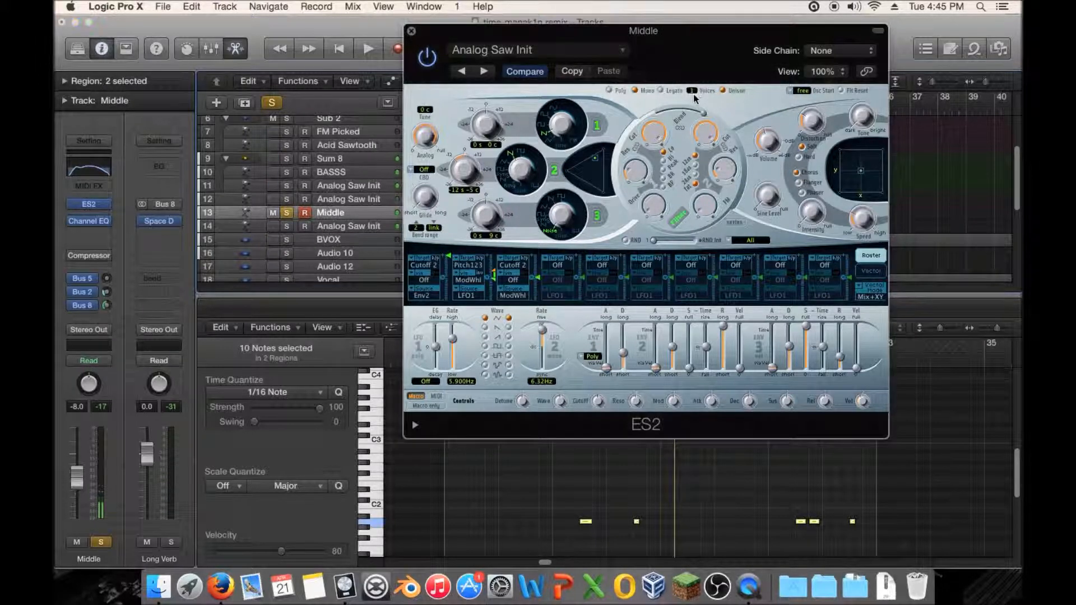
key(space)
drag(425, 136, 416, 262)
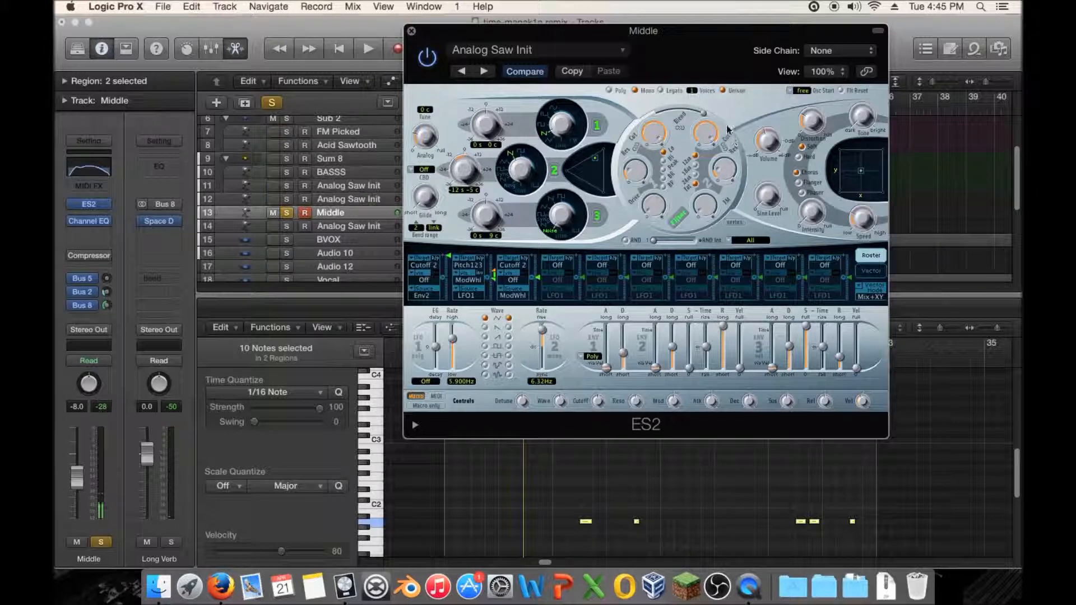
key(space)
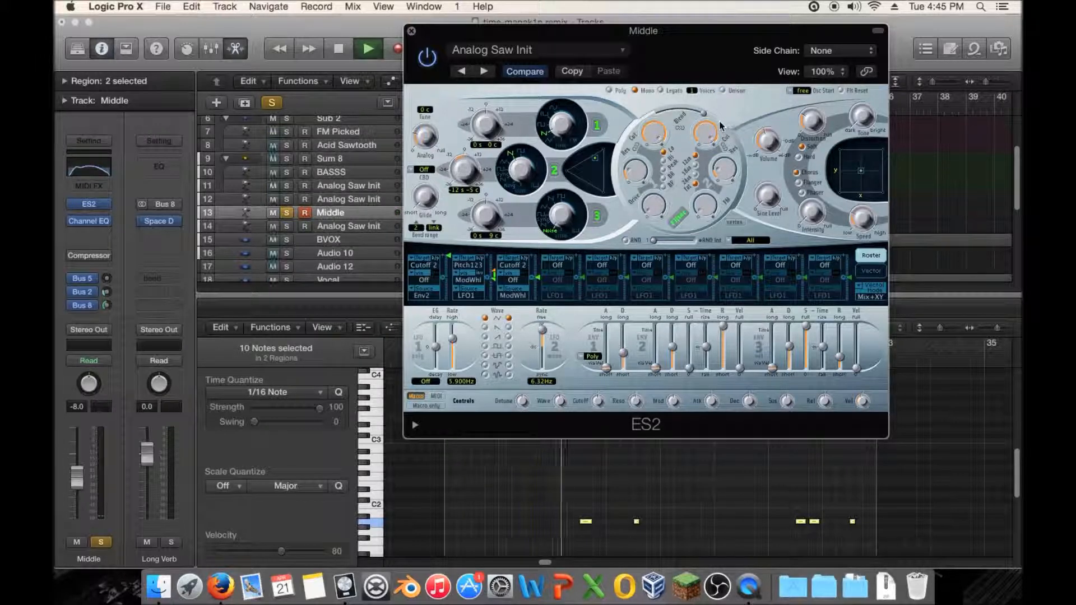
mouse_move(767, 133)
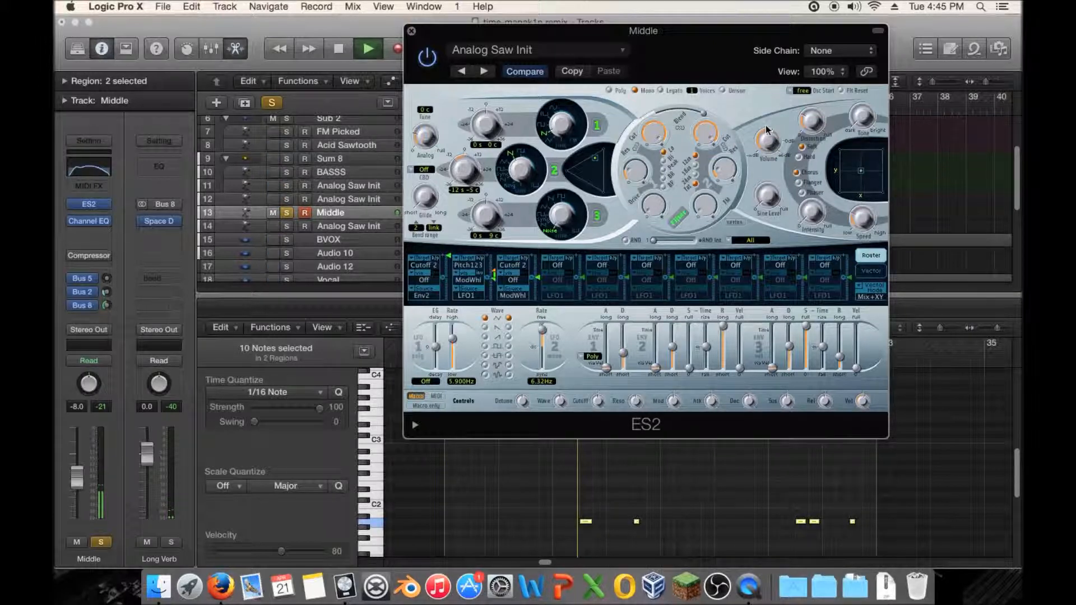
key(space)
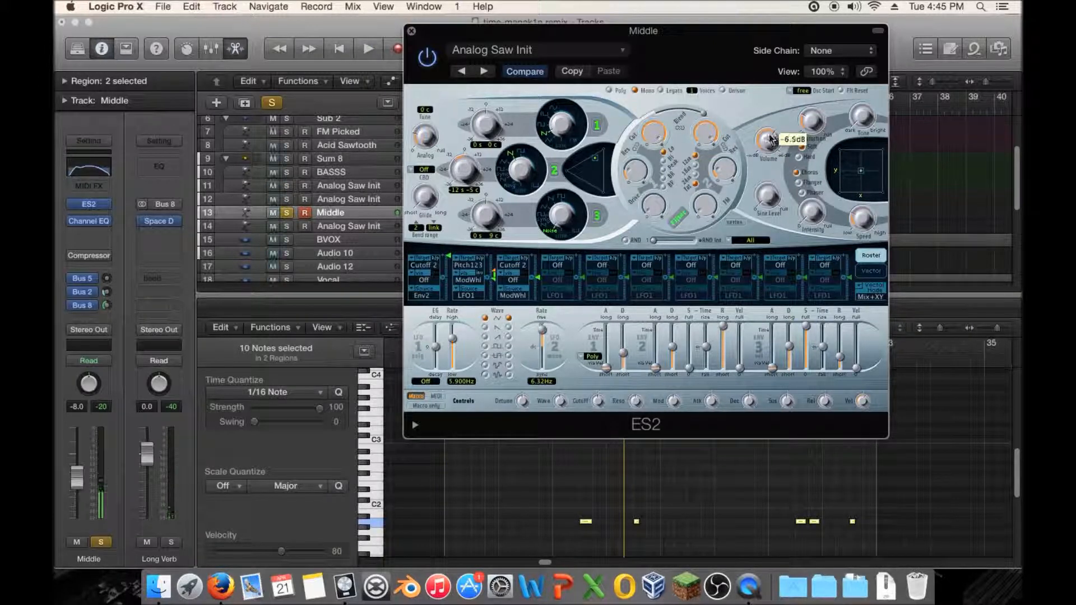
- Unsolo Middle during playback and fine-tune the ES2's output volume against the full mix
key(space)
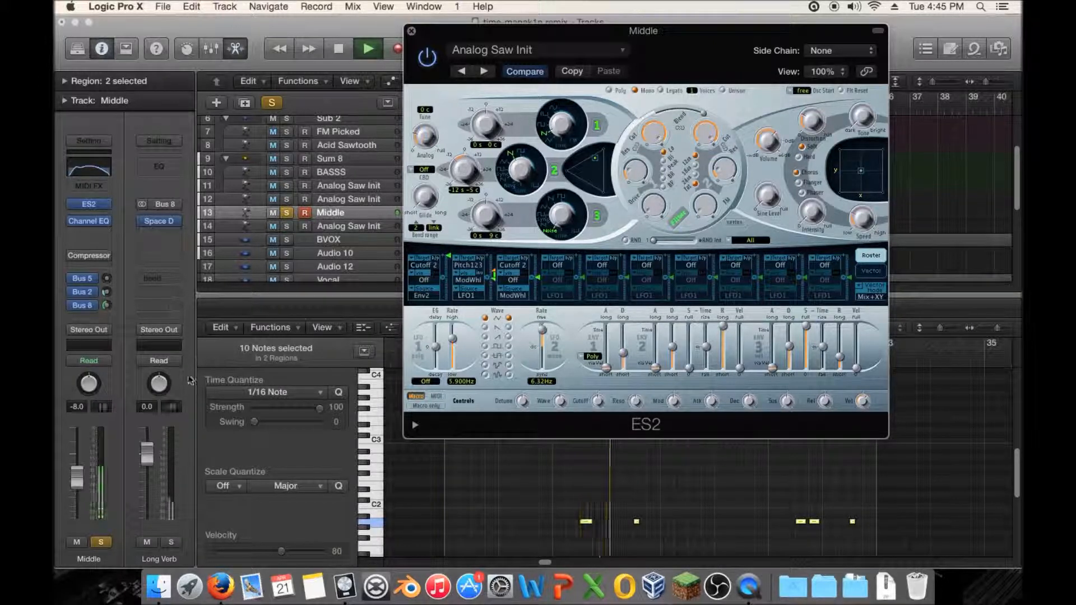
click(103, 543)
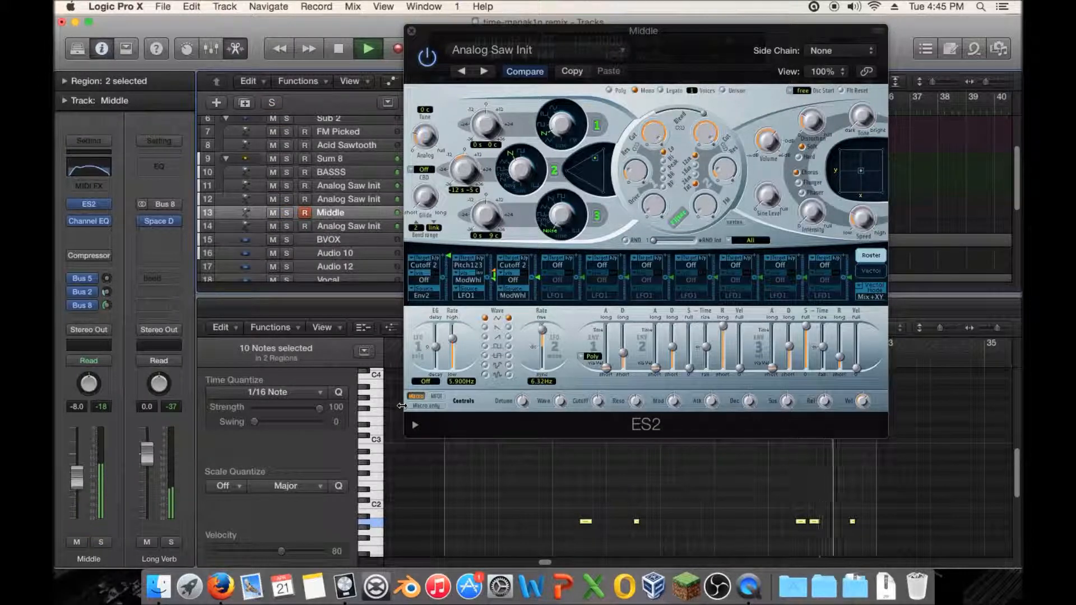
click(779, 165)
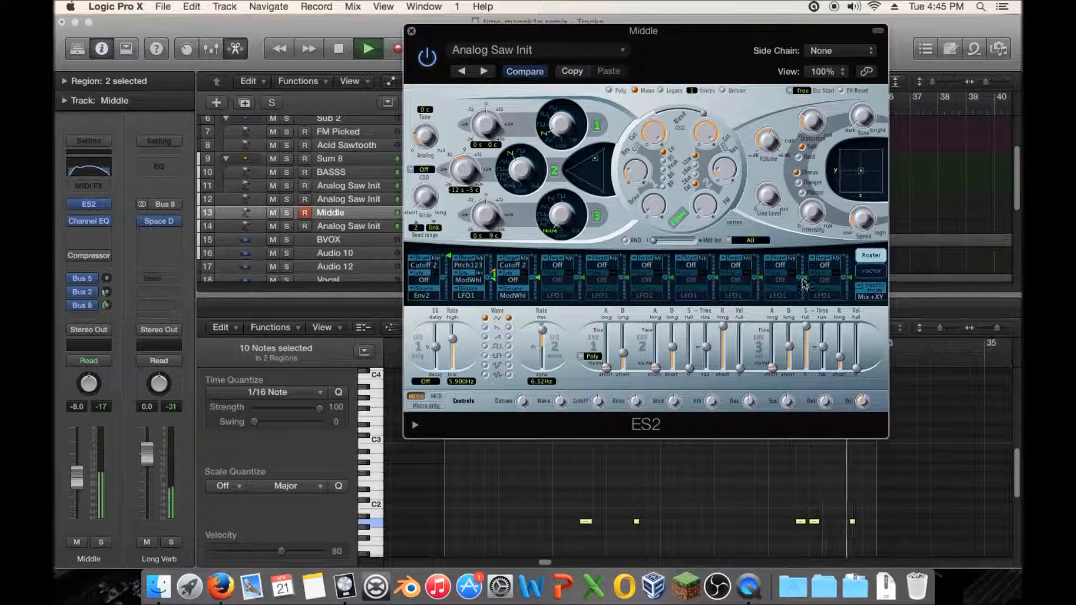
drag(769, 143, 770, 146)
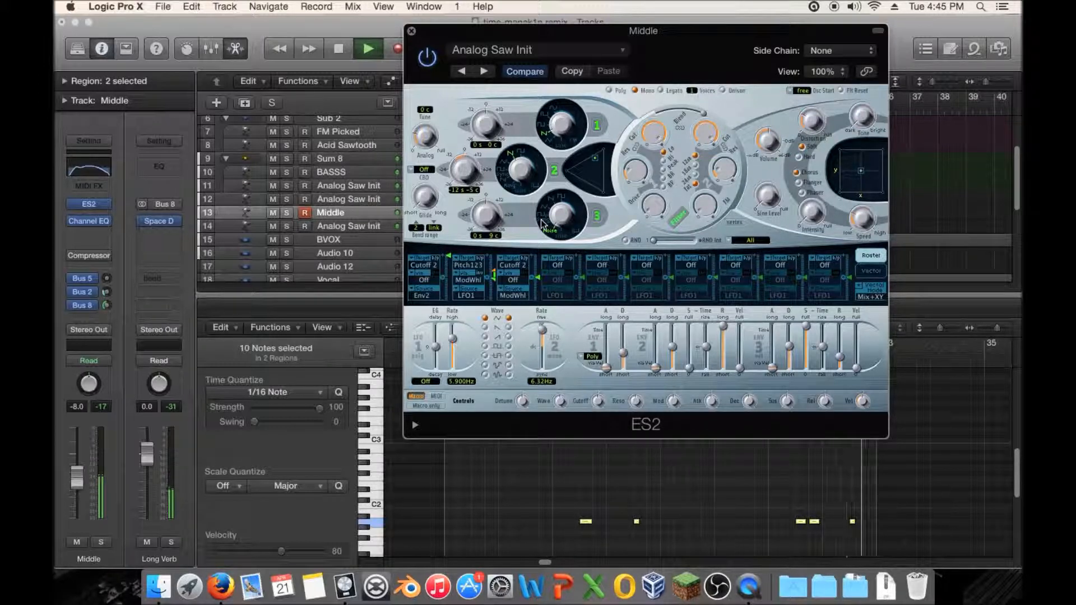
- Set the 146 Hz band of Middle's Channel EQ to -1.0 dB, close both plug-in windows and stop playback
click(89, 221)
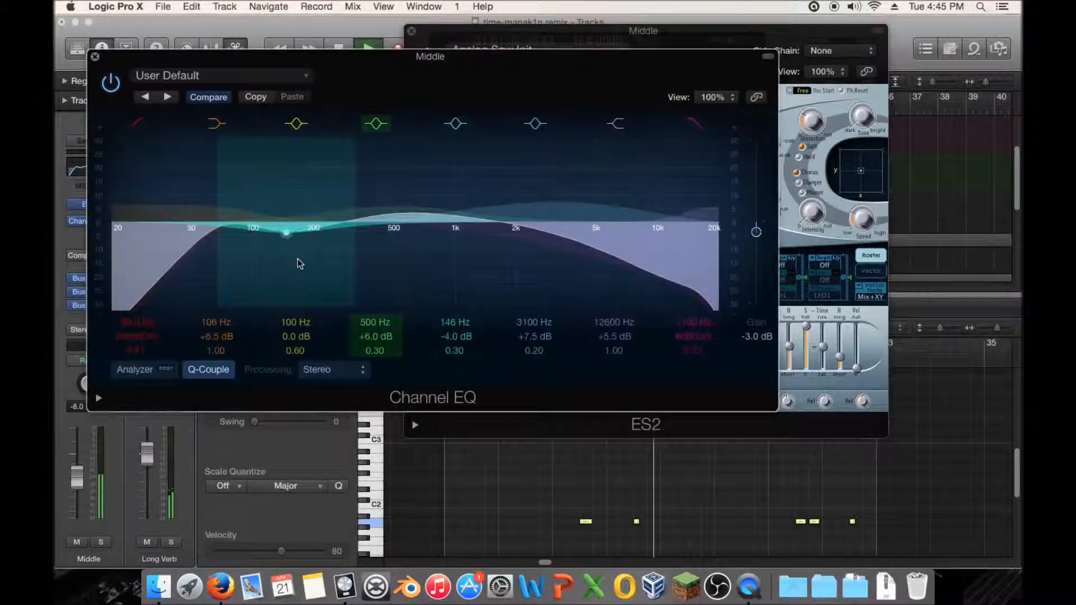
drag(286, 253, 293, 245)
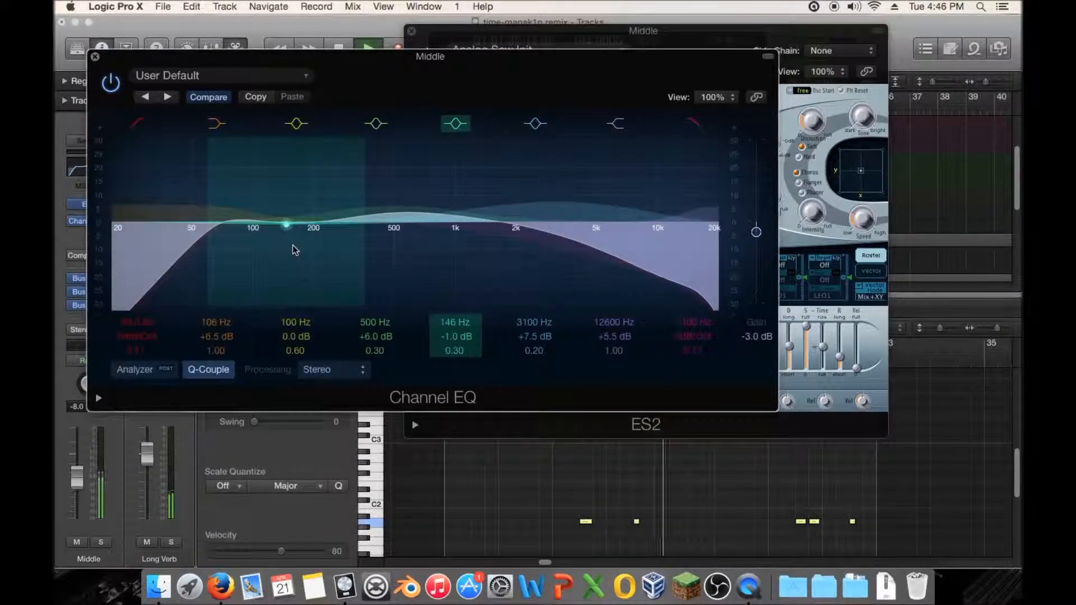
click(95, 57)
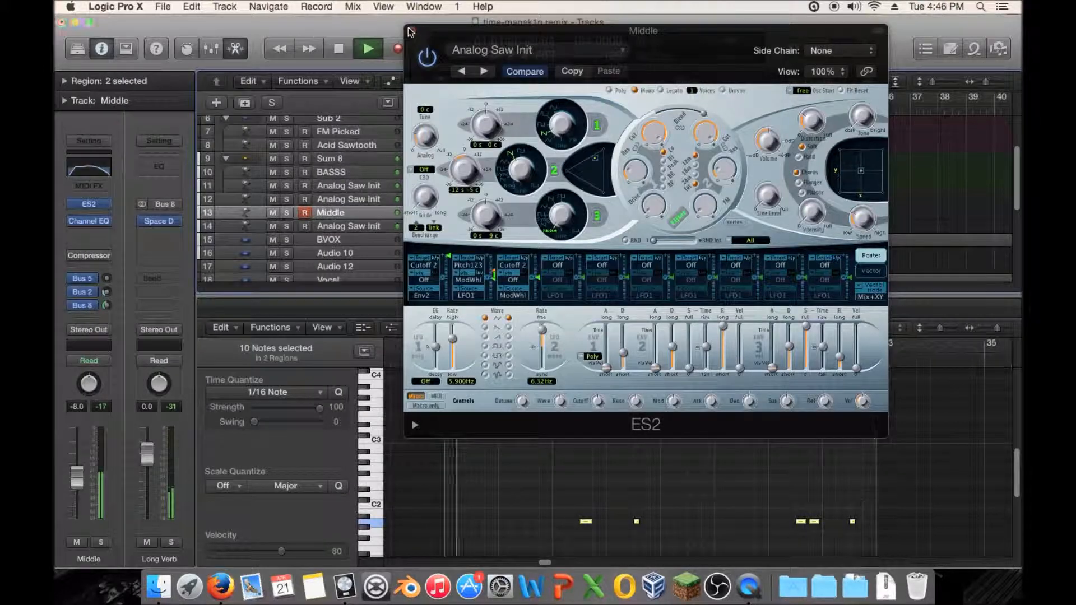
click(410, 31)
key(space)
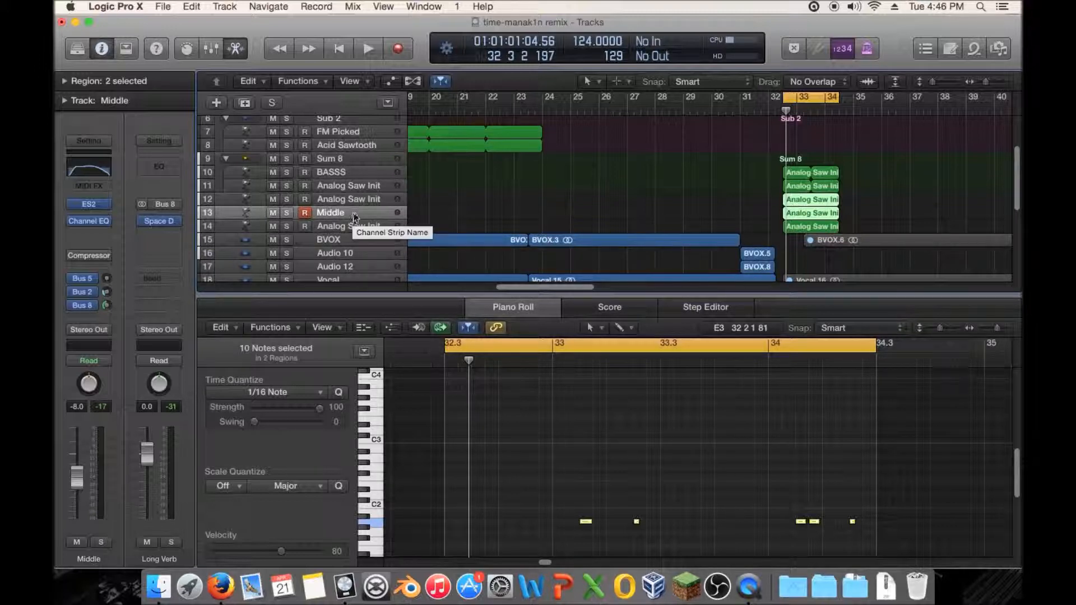
- Solo Middle and examine its frequency content with the Channel EQ's analyzer turned on
click(288, 213)
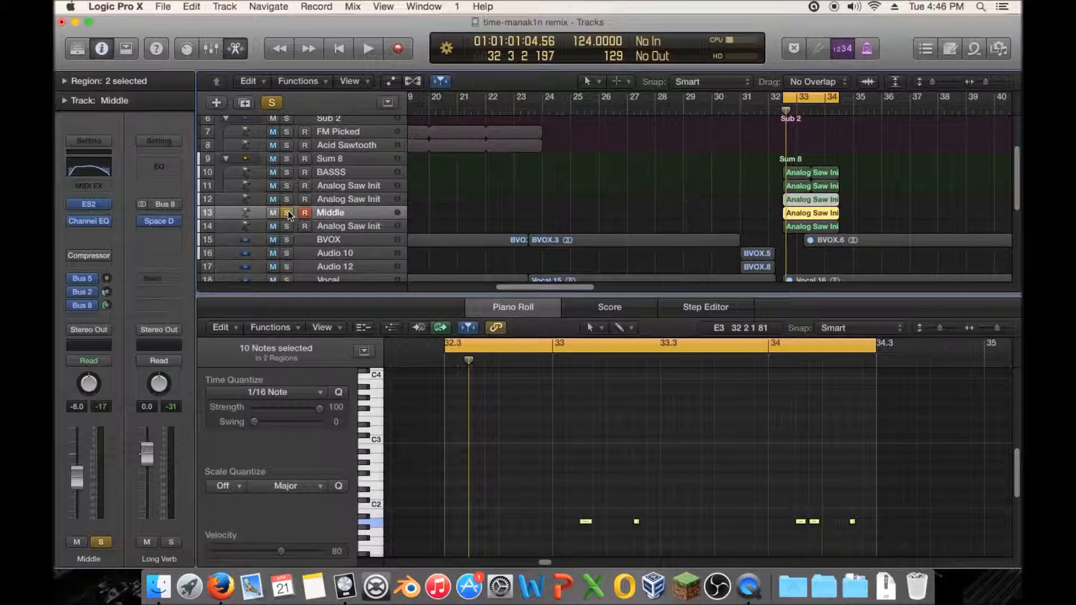
key(space)
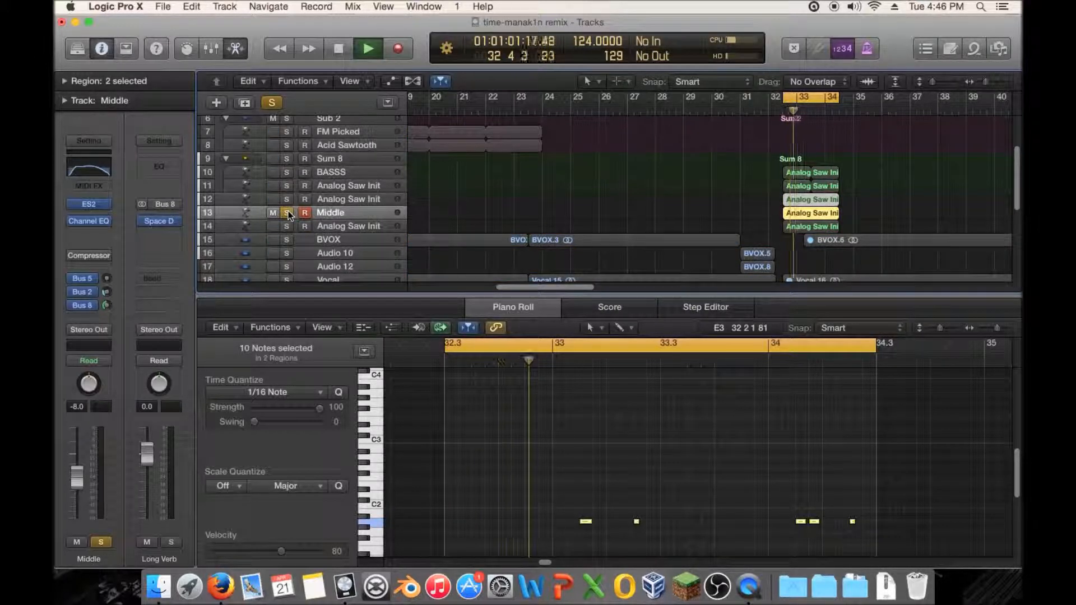
key(space)
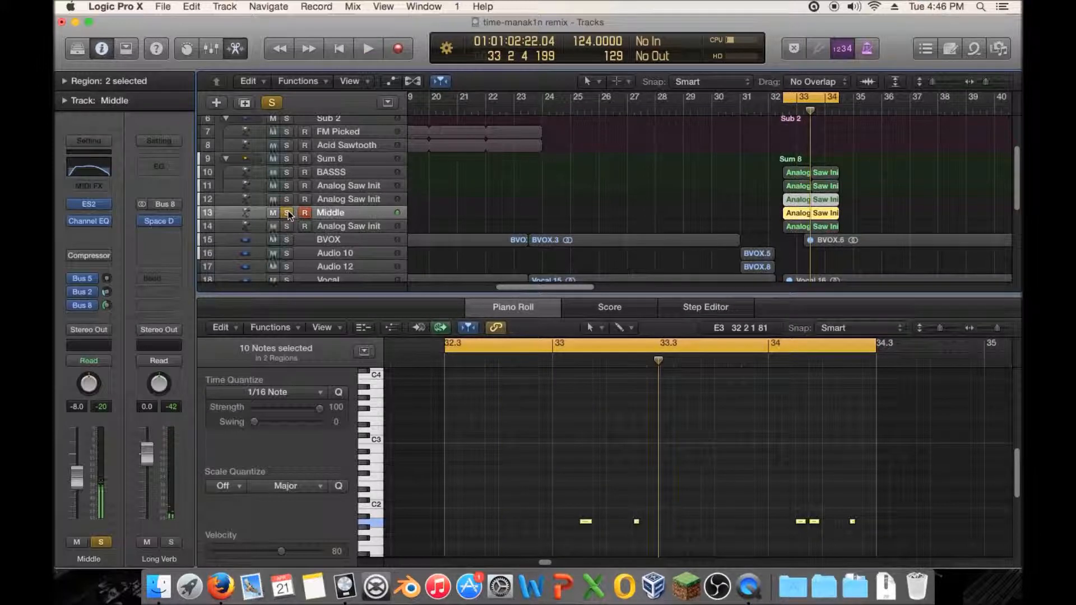
click(89, 222)
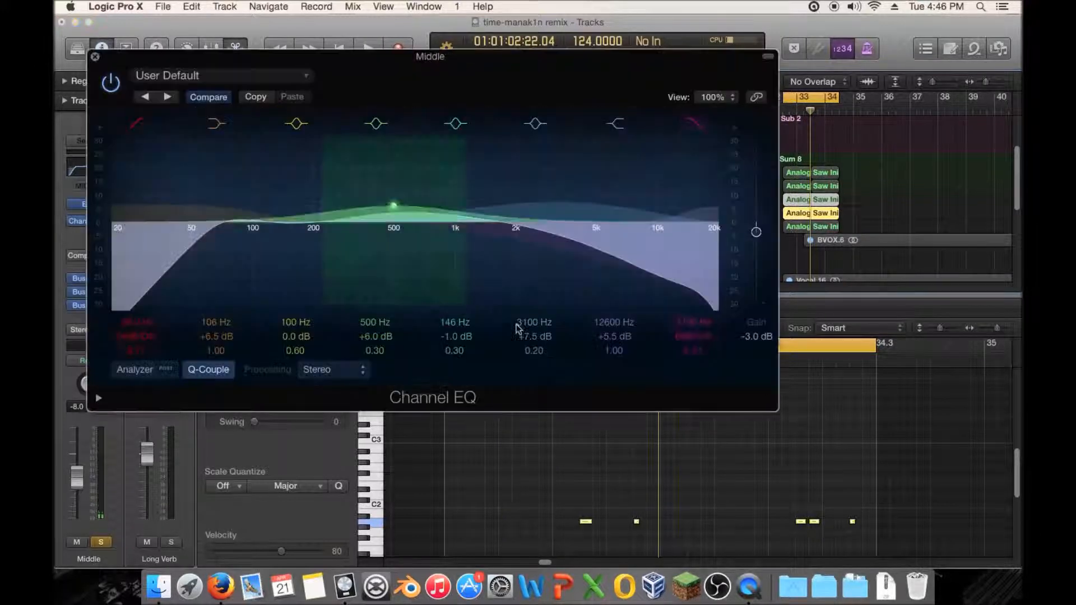
click(148, 369)
key(space)
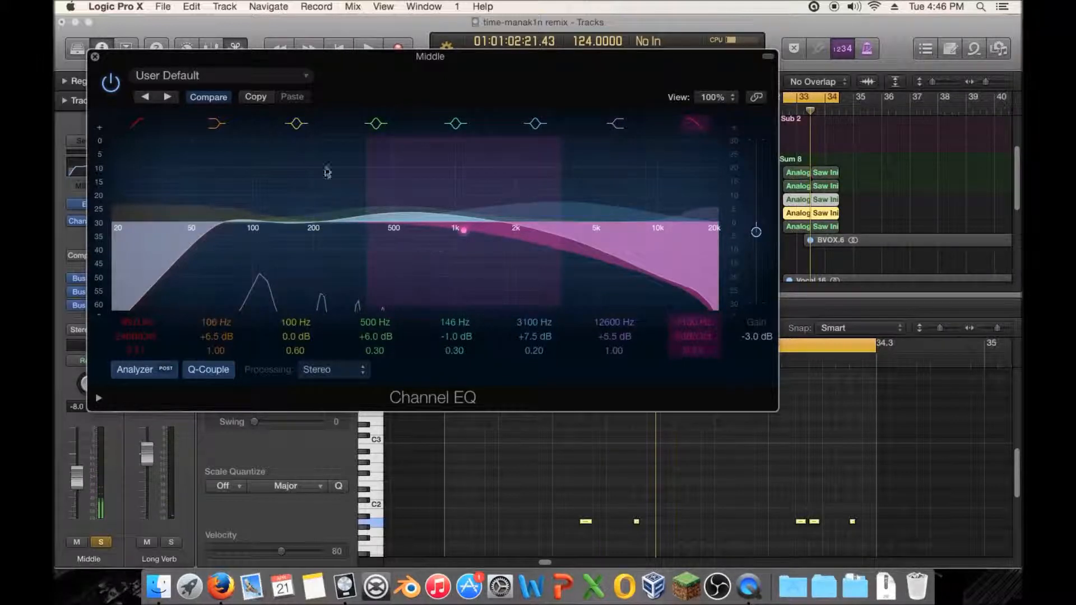
click(96, 57)
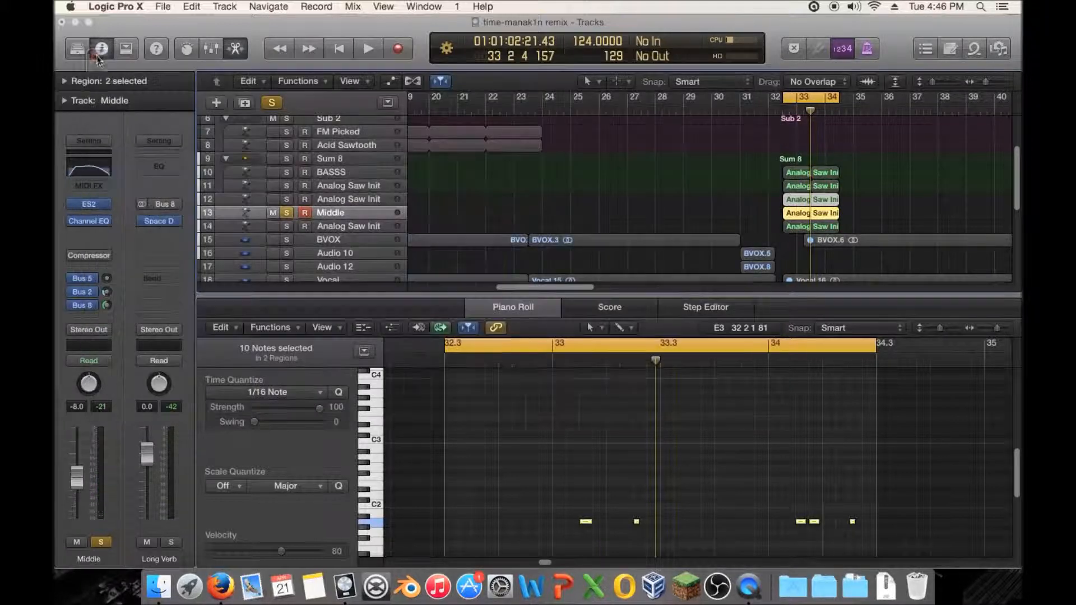
- Unsolo Middle and loop the drop, muting and unmuting the track to compare the mix with and without it
click(287, 213)
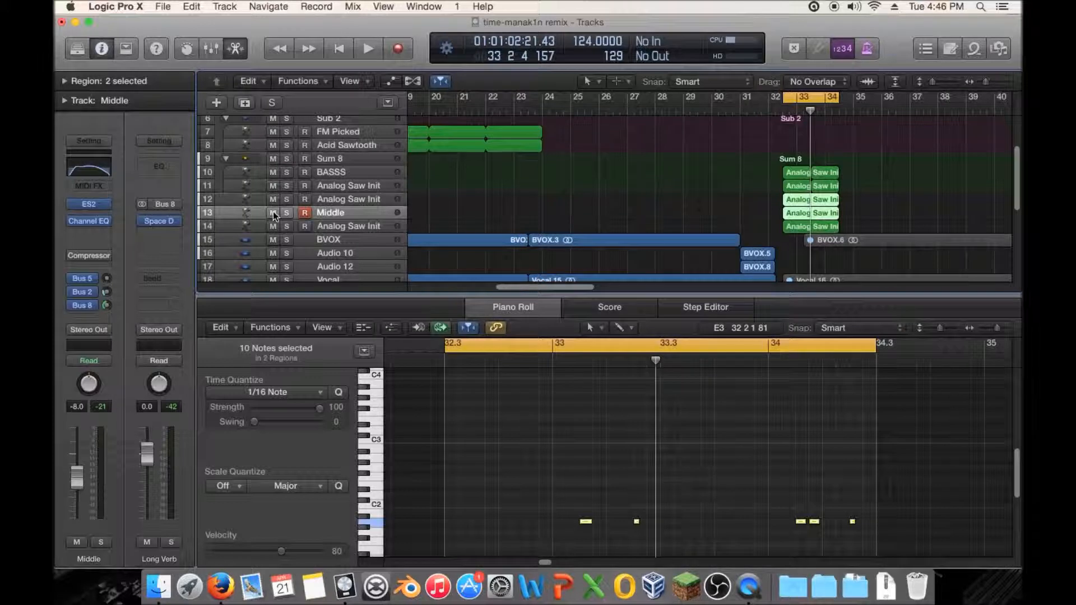
key(space)
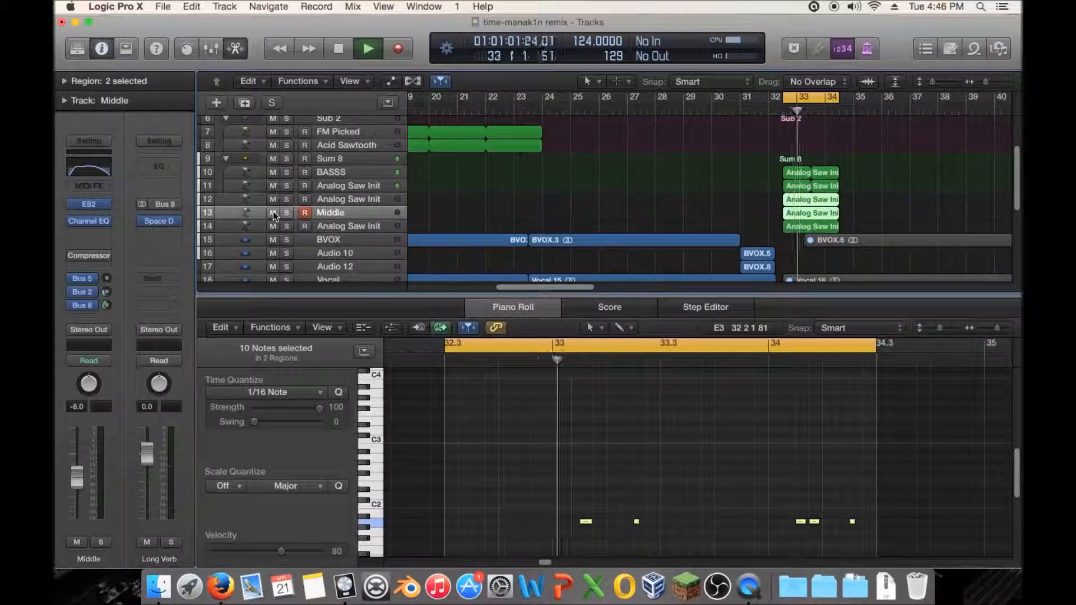
click(274, 212)
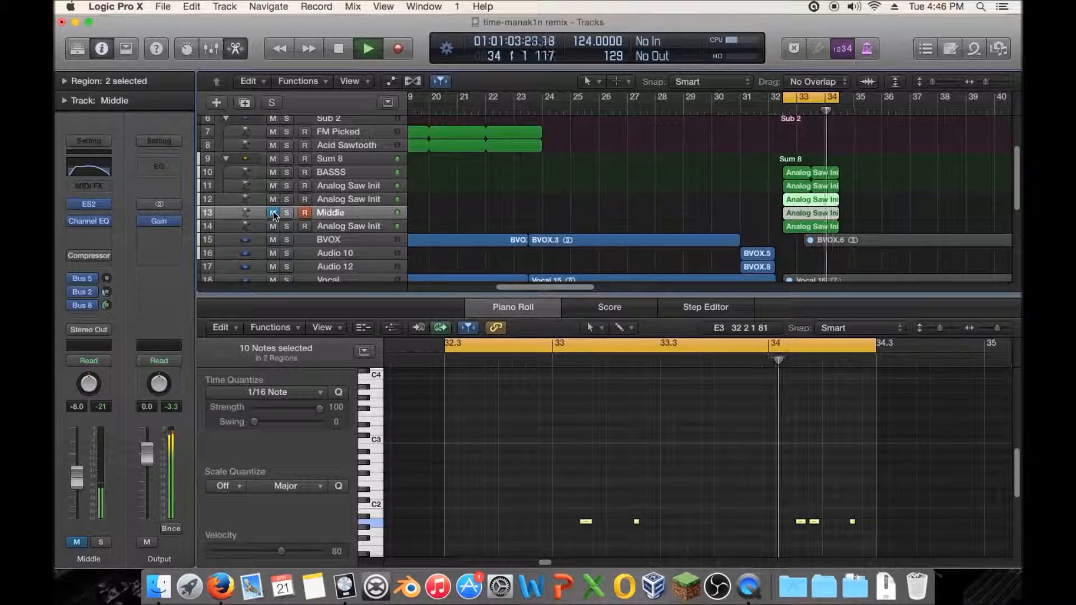
key(space)
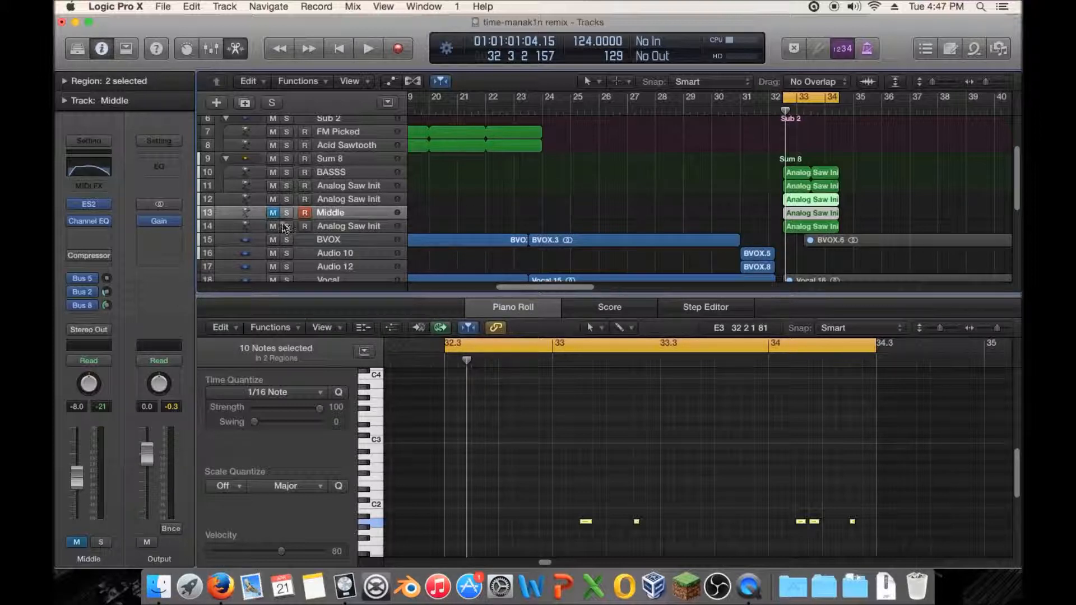
drag(555, 288, 512, 299)
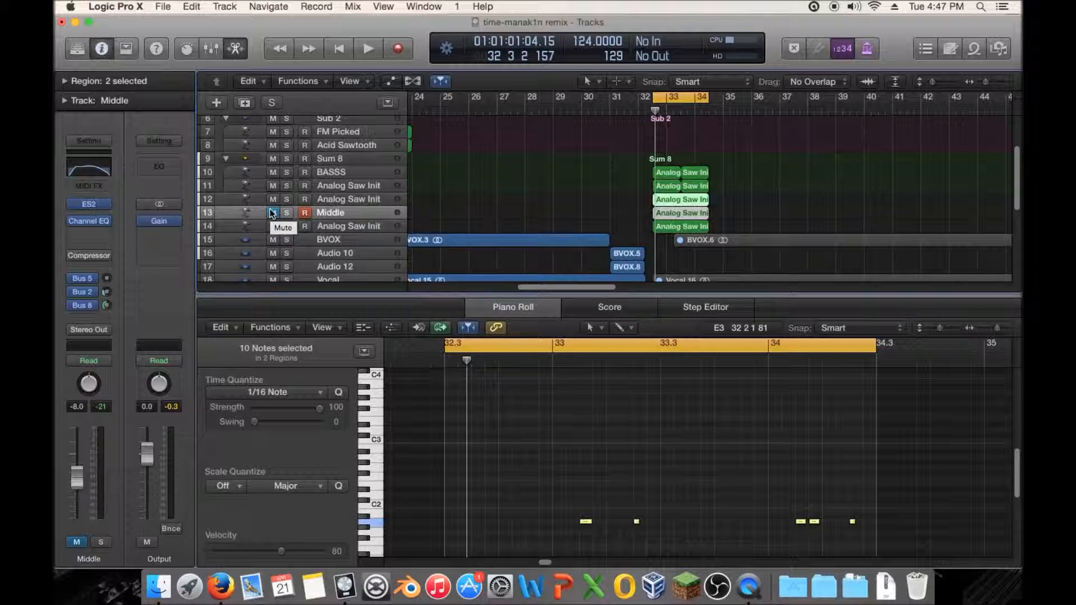
key(space)
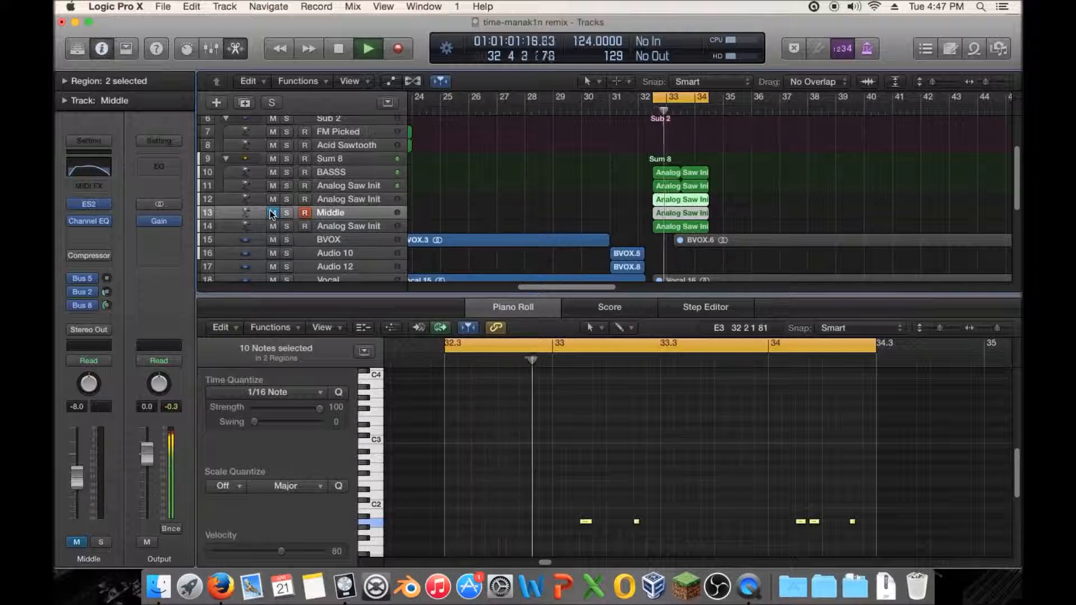
click(273, 212)
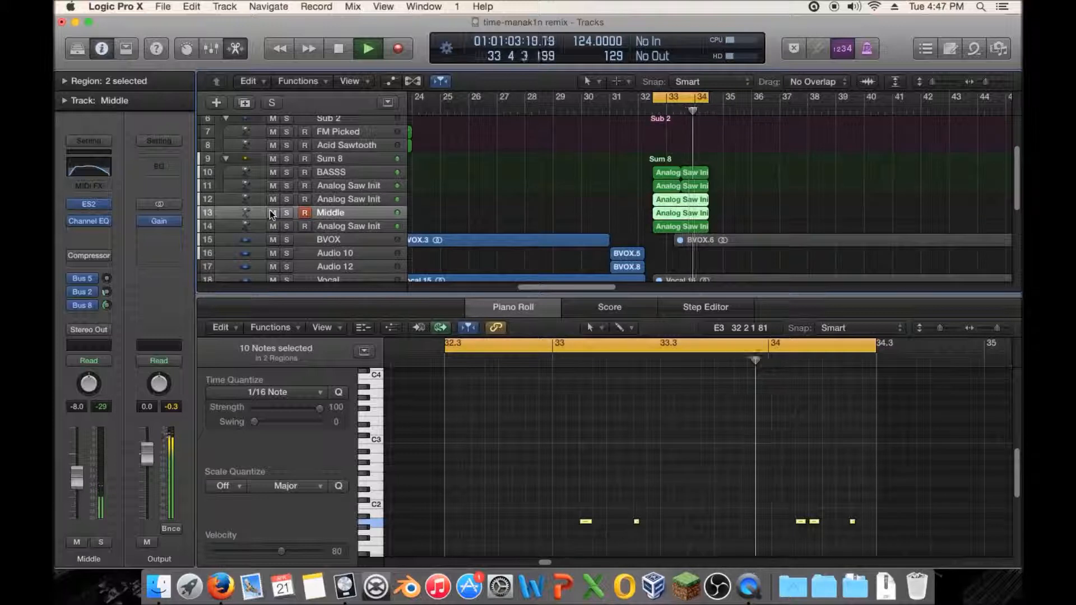
key(space)
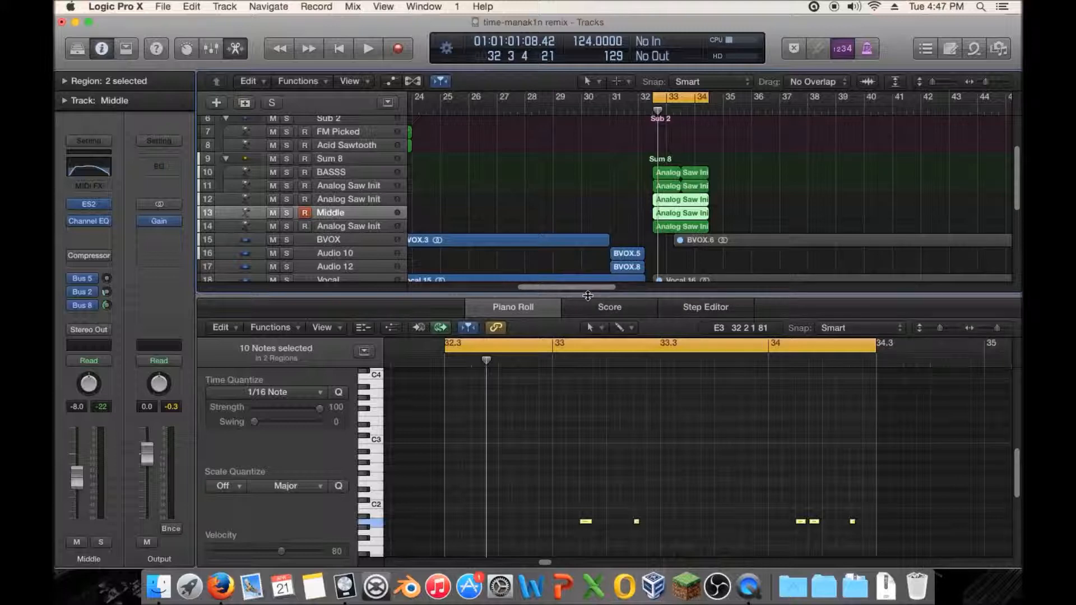
- Hide the Piano Roll and play the drop with the Sum 8 stack soloed and unsoloed
key(e)
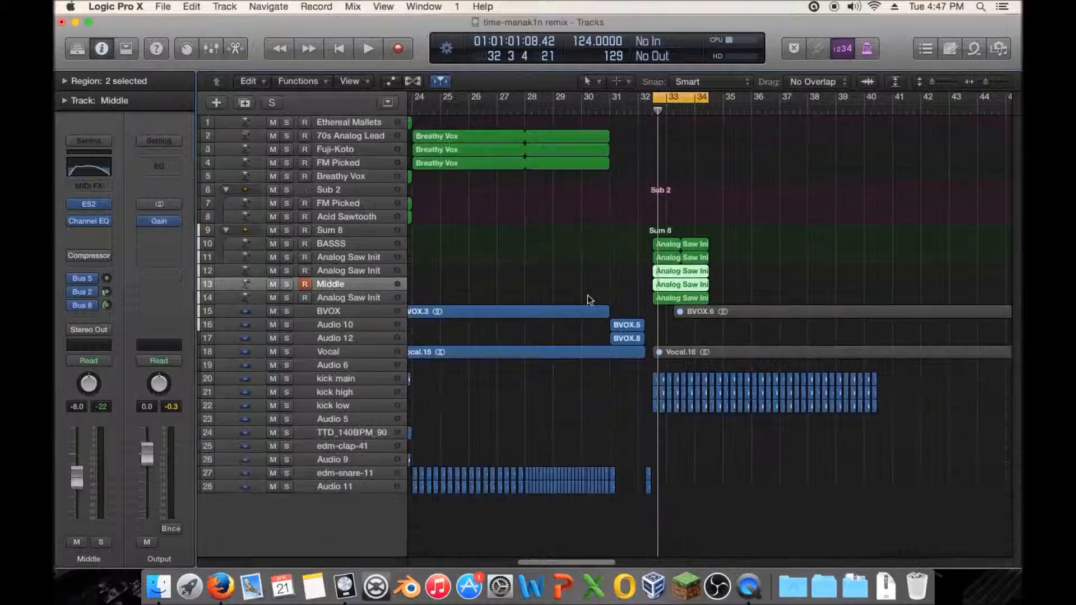
click(286, 231)
key(space)
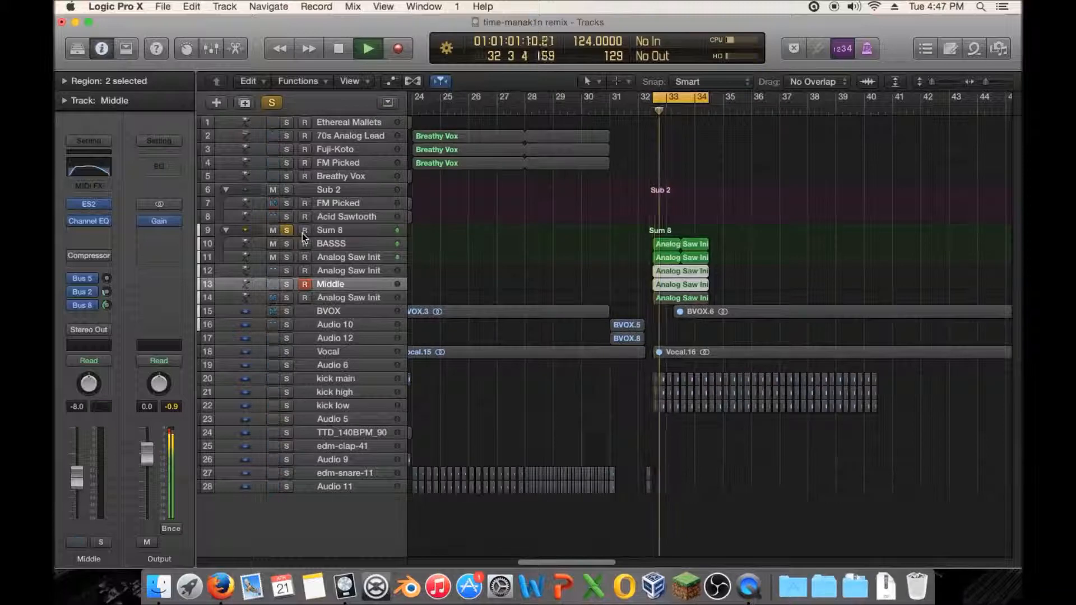
click(286, 232)
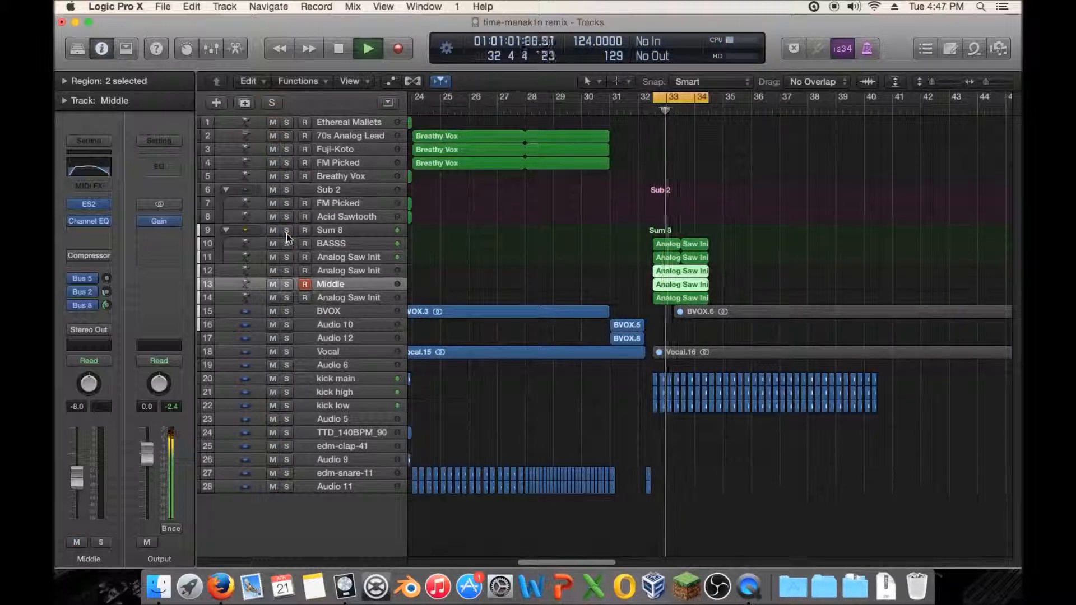
key(space)
- Select the BASSS track and play it soloed
click(278, 244)
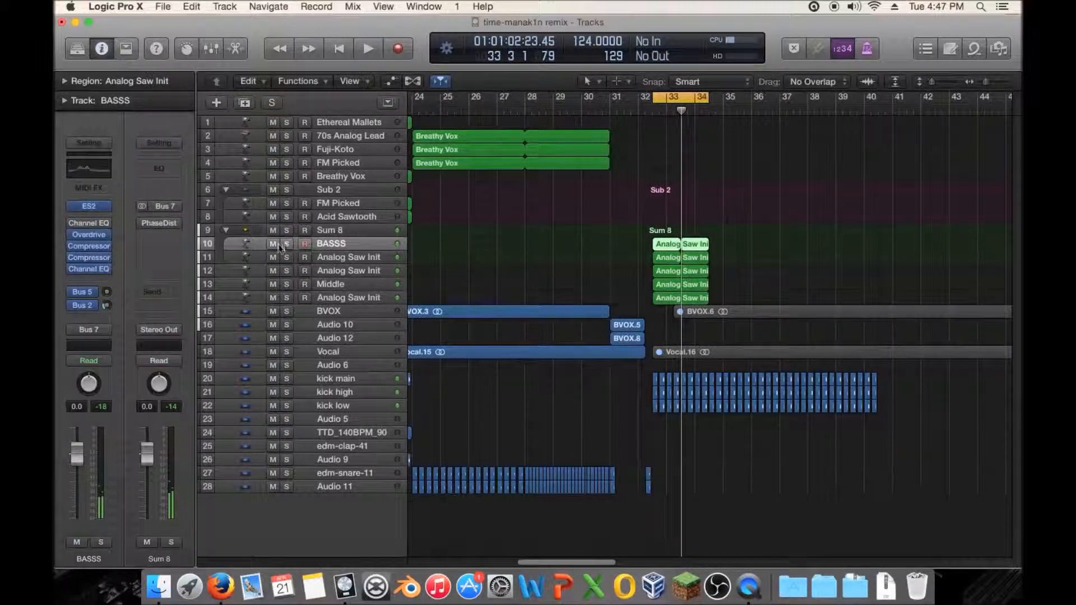
click(287, 244)
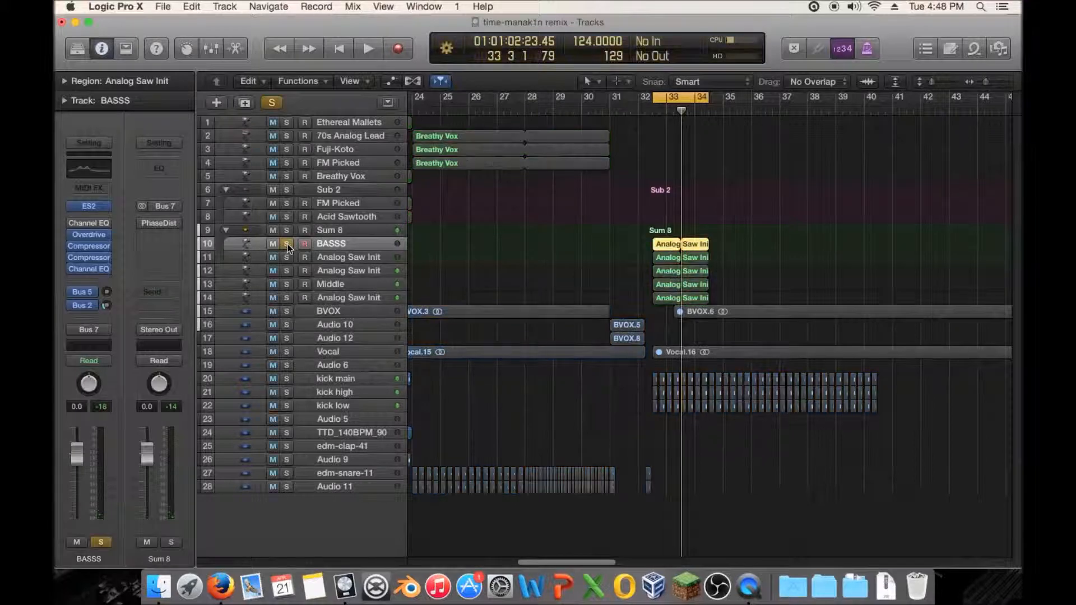
key(space)
key(space)
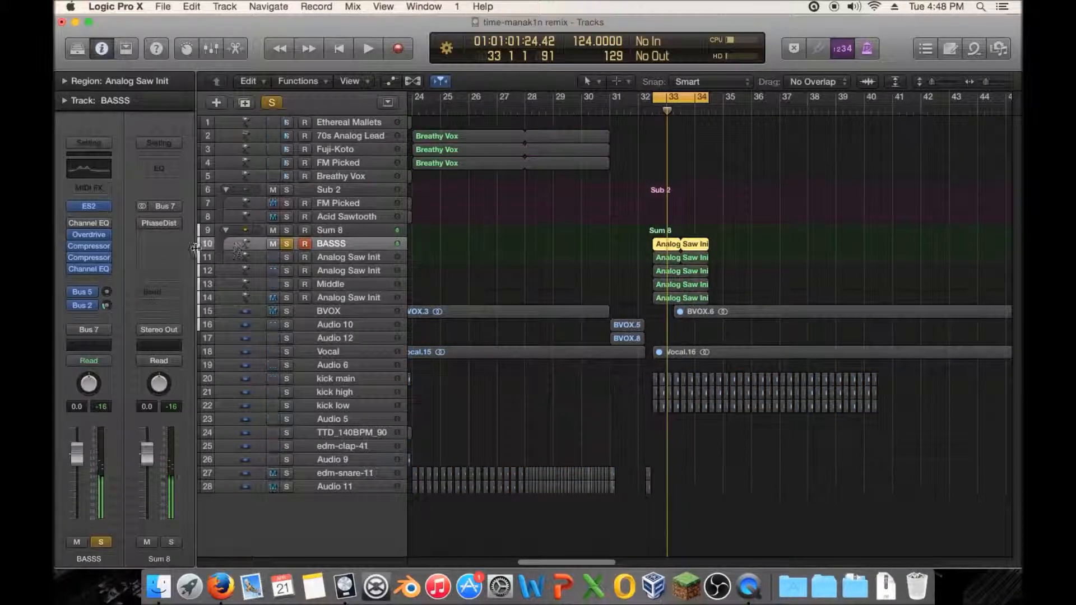
- Inspect the two Bus 20 side-chained Compressors on BASSS, checking the Platinum Digital one's meter while the soloed bass plays
click(88, 258)
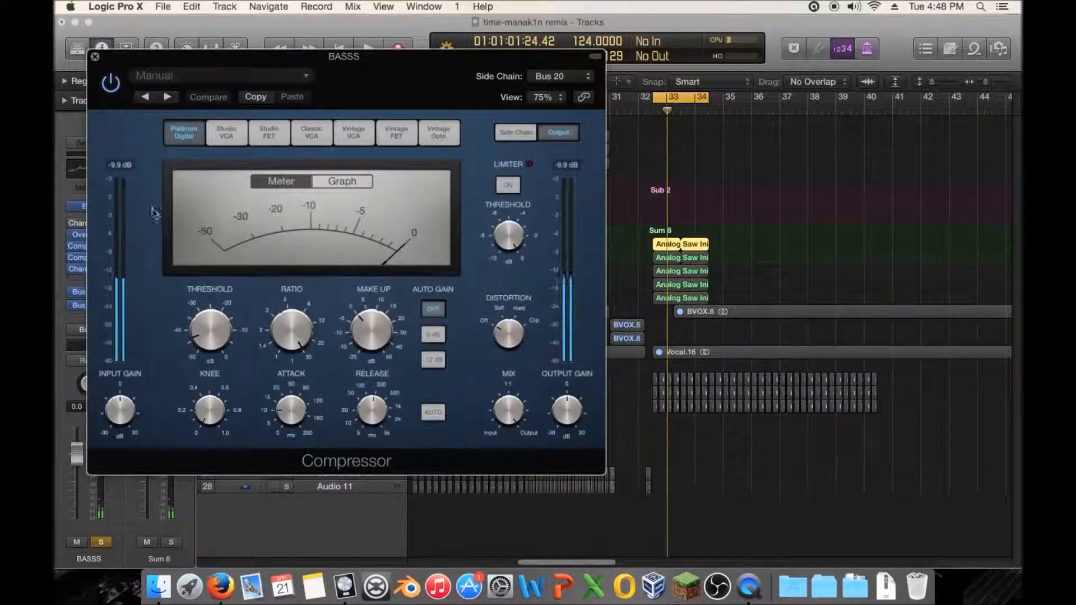
drag(223, 56, 597, 60)
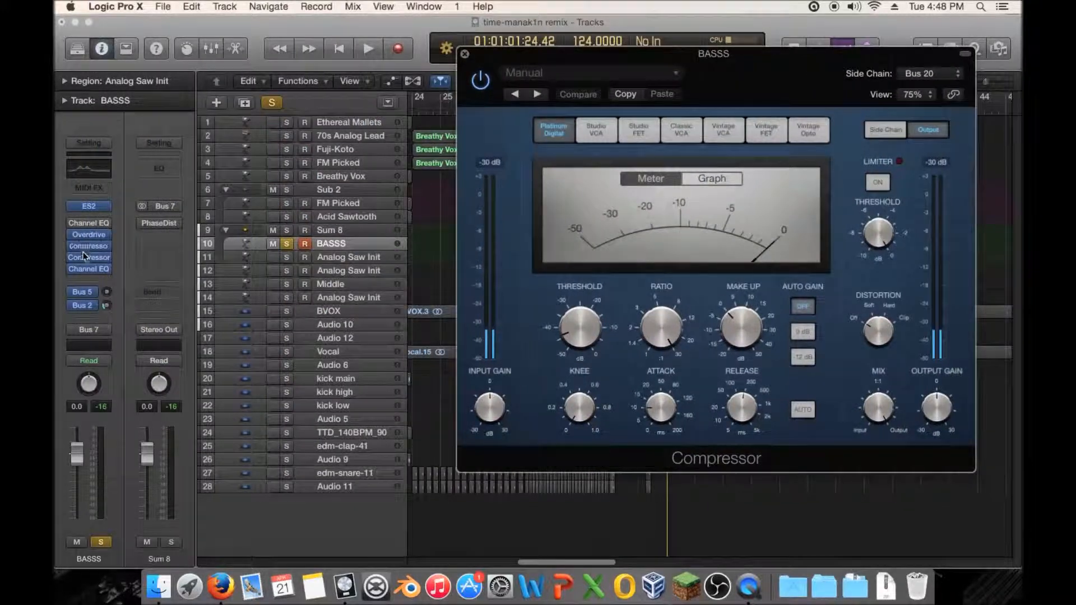
click(85, 249)
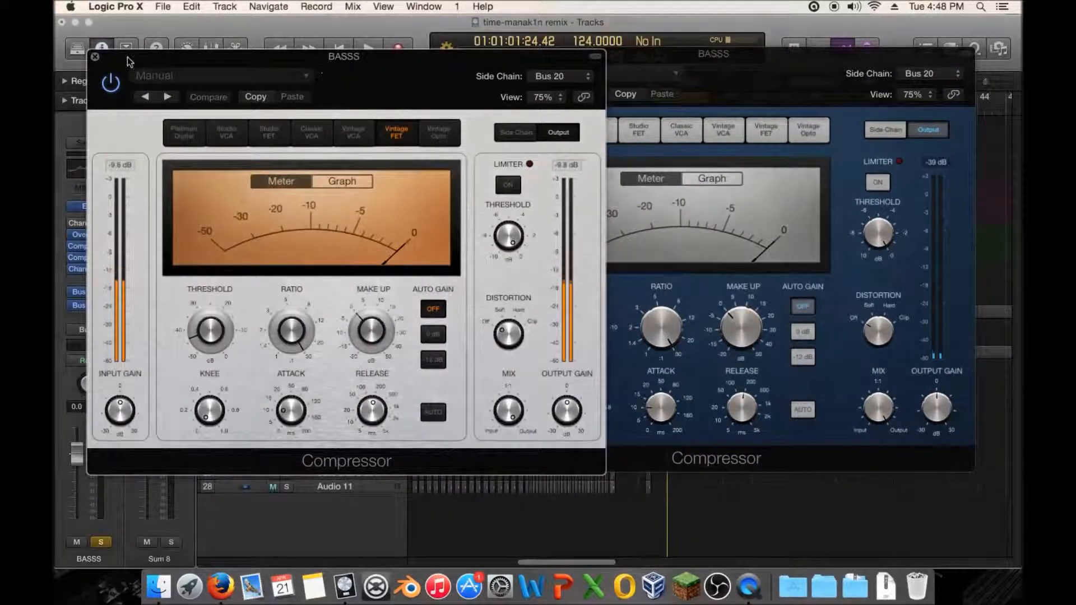
click(94, 56)
drag(496, 59, 545, 88)
key(space)
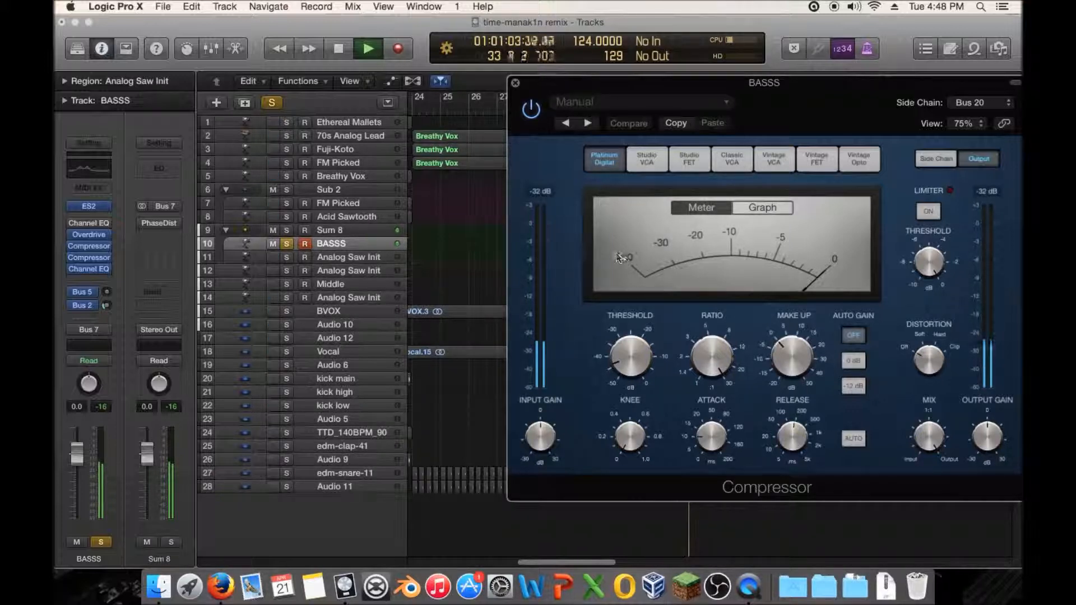
key(space)
click(516, 83)
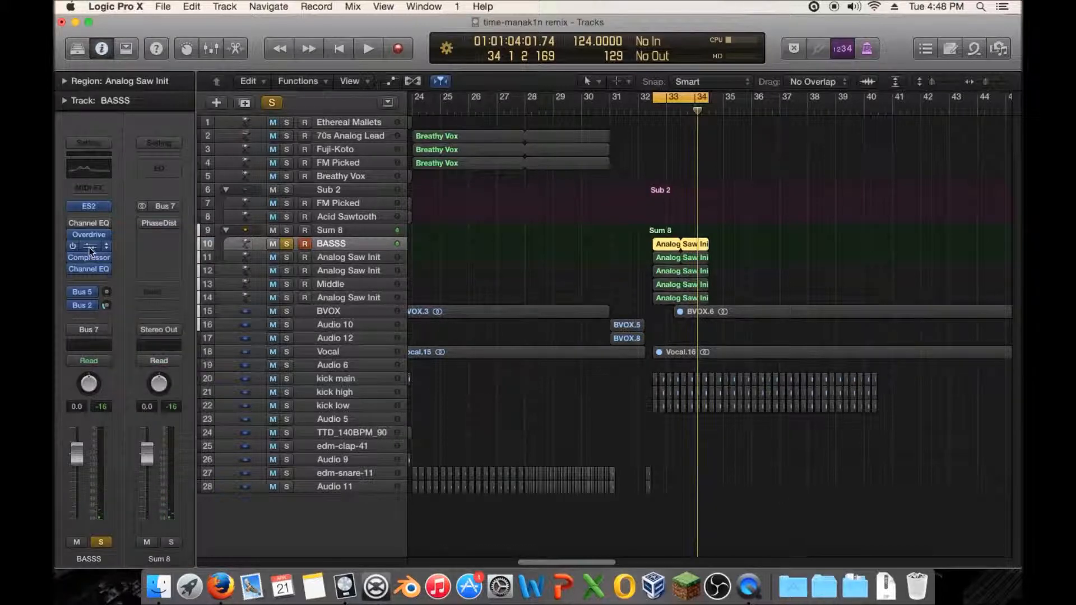
- Reopen the Platinum Digital Compressor on BASSS, unsolo the track and play the drop to watch its meter react to the kick
click(97, 259)
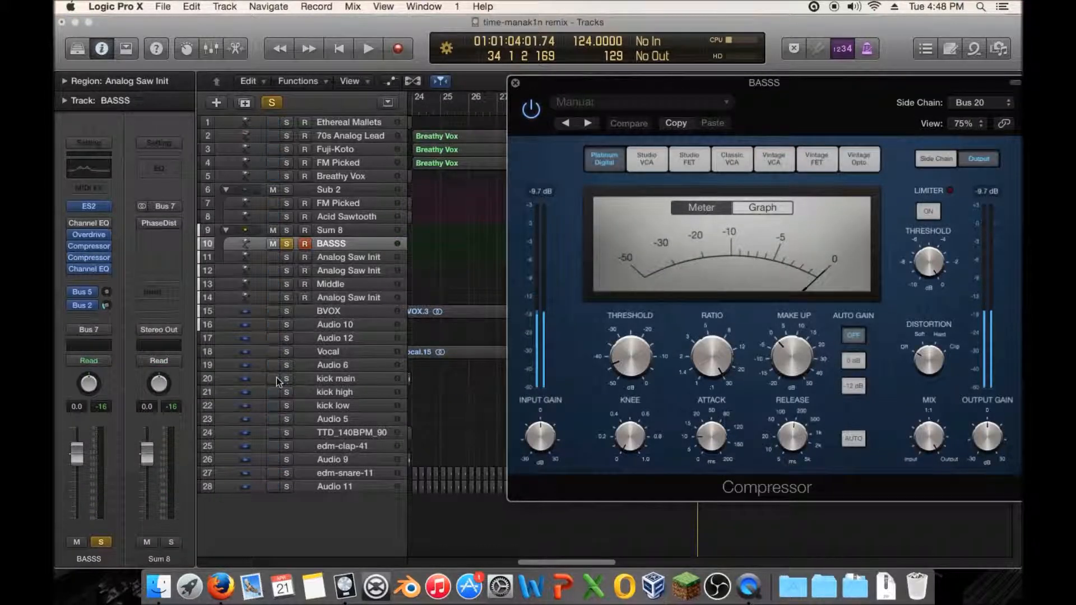
click(286, 243)
key(space)
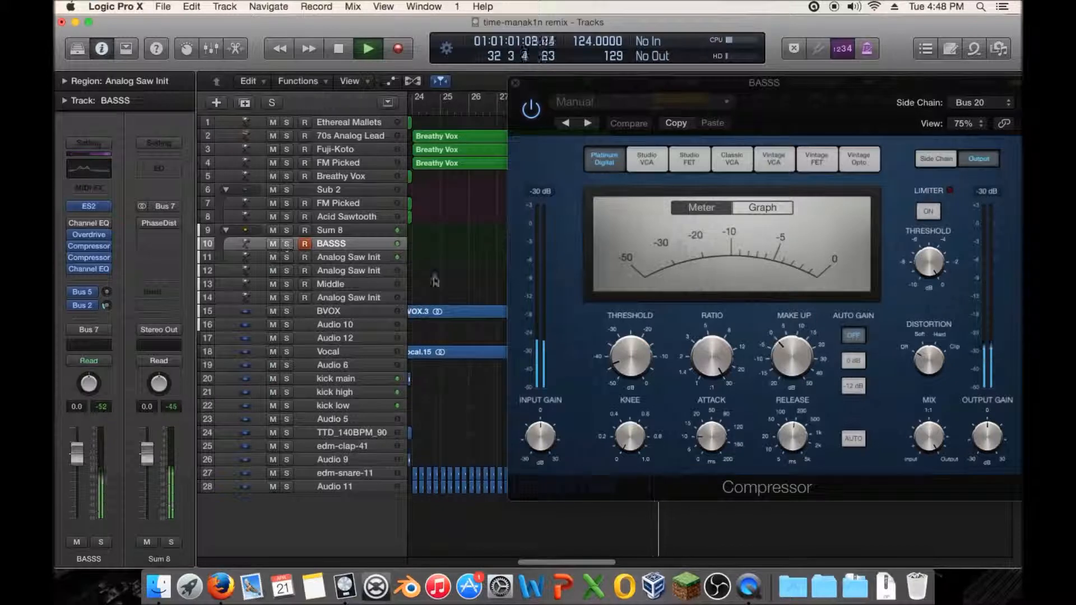
- Set the BASSS Compressor's release to 36 ms and show it and track 11's first Compressor in Graph view
drag(793, 436, 793, 459)
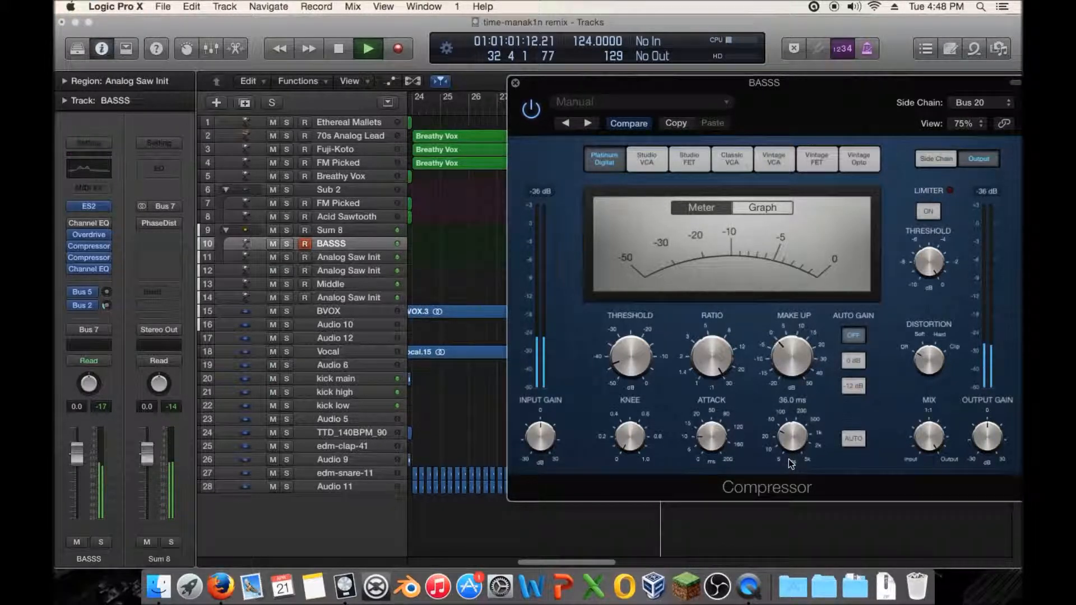
click(302, 258)
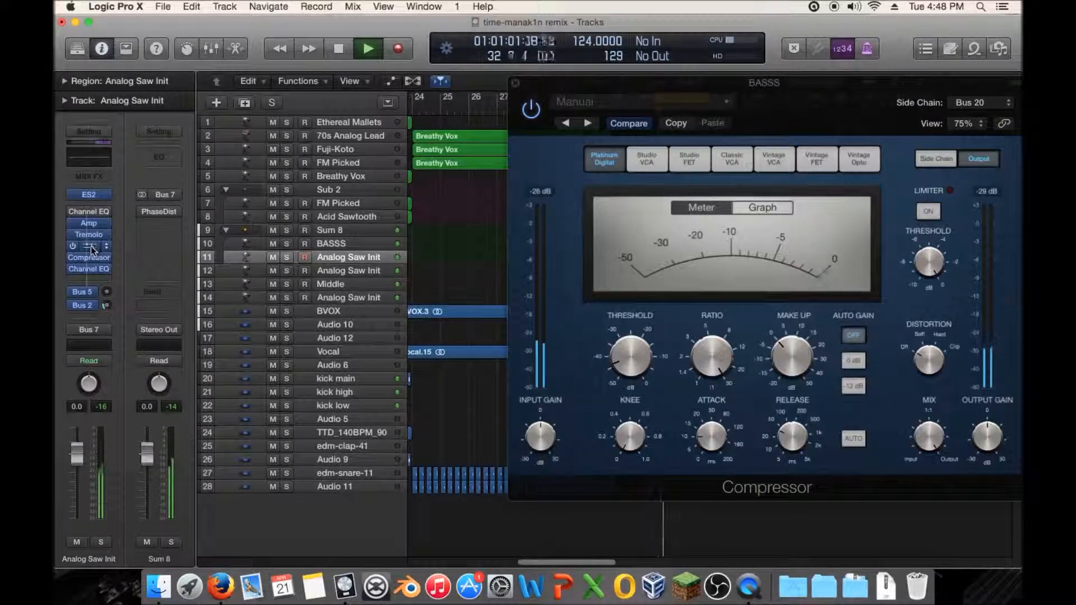
click(89, 246)
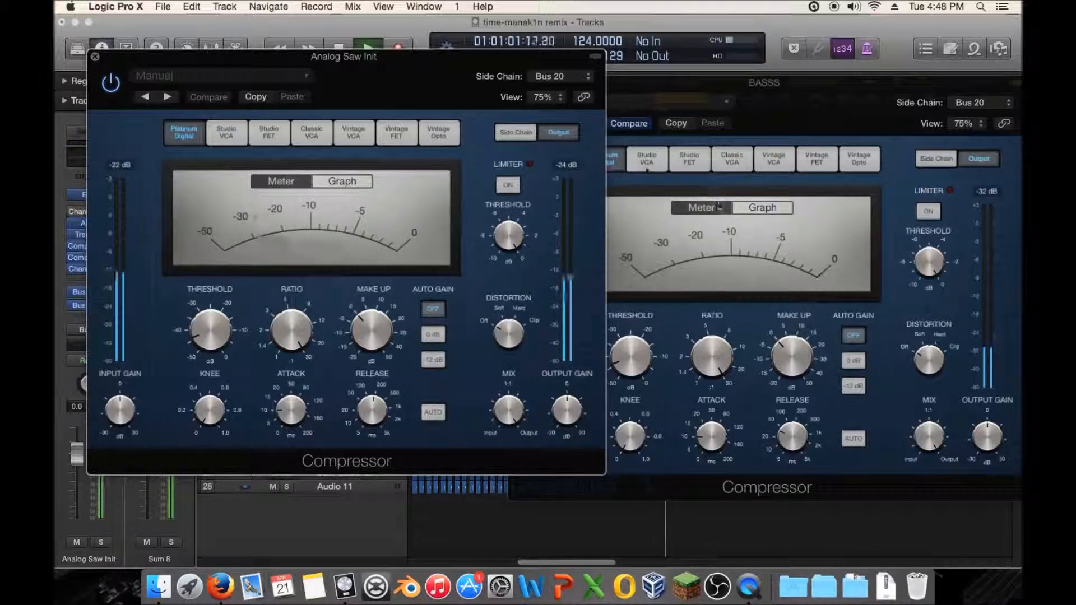
click(744, 209)
click(343, 189)
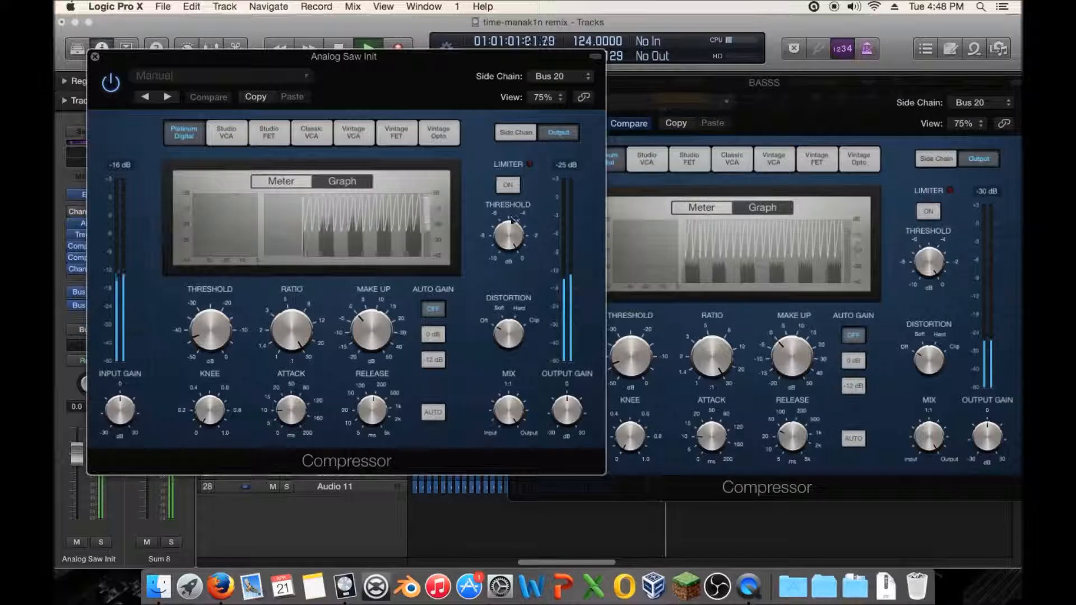
- Copy the BASSS Compressor's settings onto the Analog Saw Init track's first Compressor and close both plug-in windows
click(776, 120)
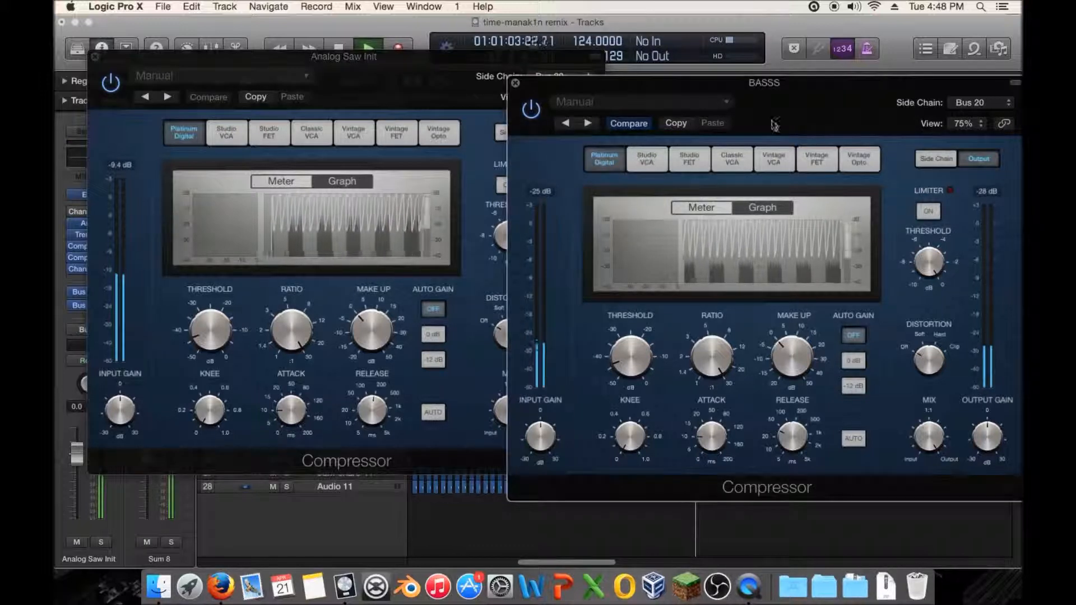
click(681, 124)
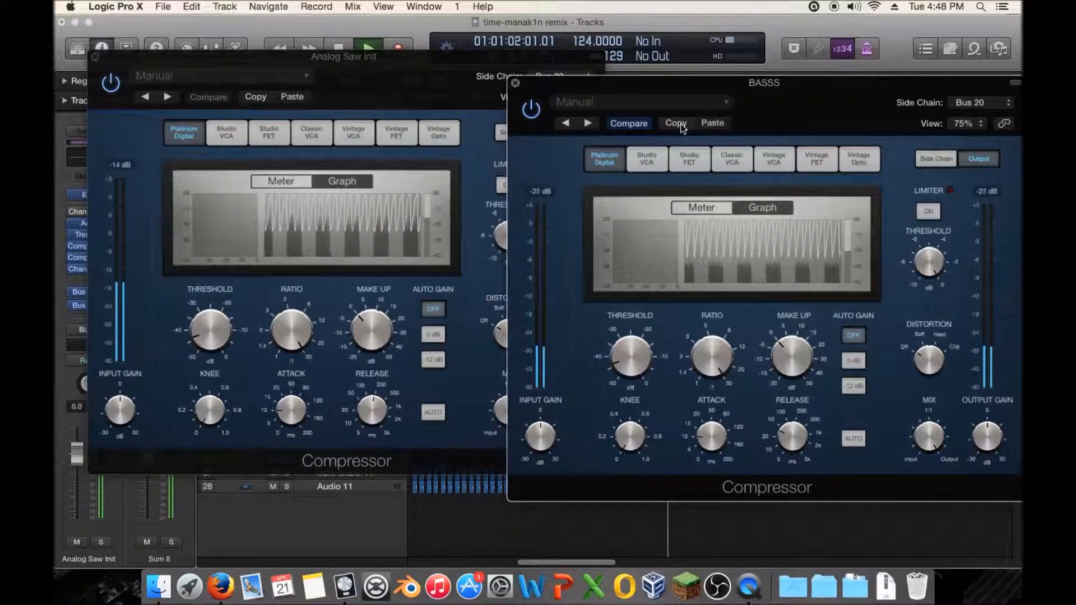
click(291, 98)
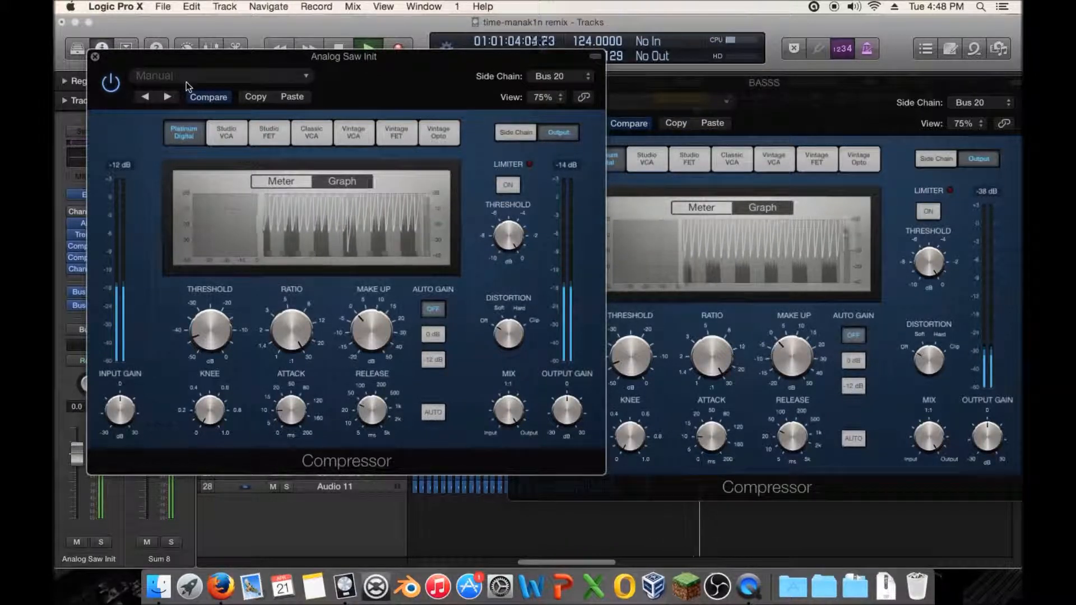
click(96, 57)
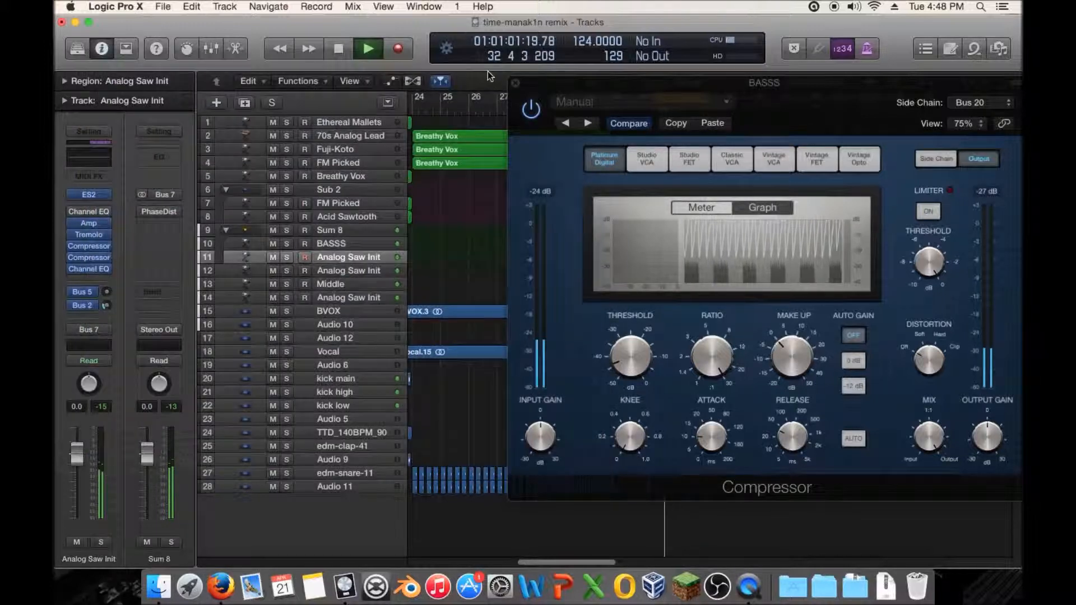
click(515, 84)
- Solo Analog Saw Init on track 11, lower its last Channel EQ's high cut to just above 200 Hz and stop playback
click(287, 258)
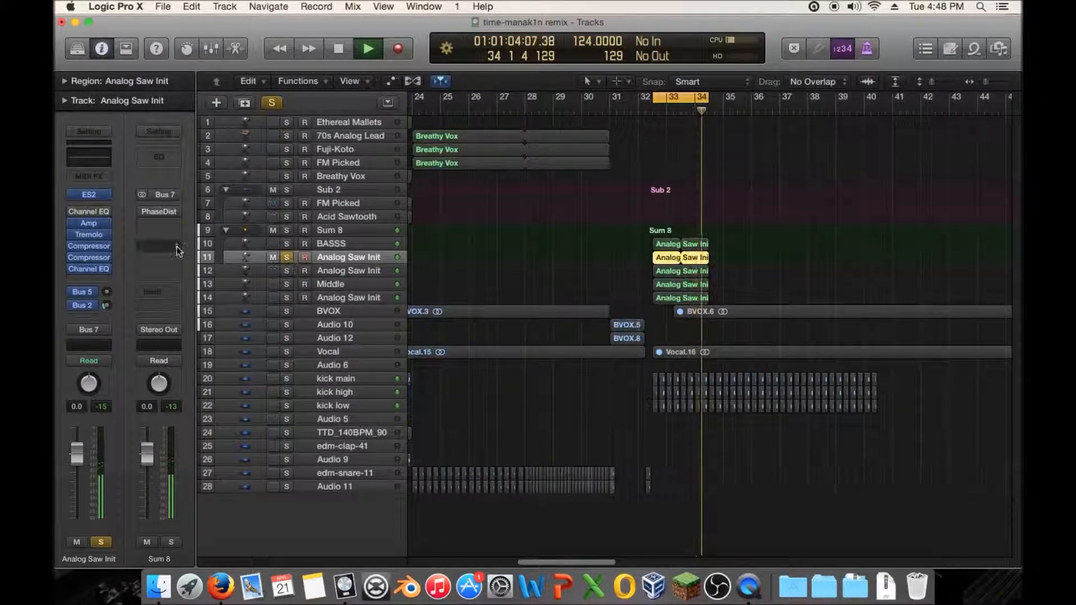
click(87, 268)
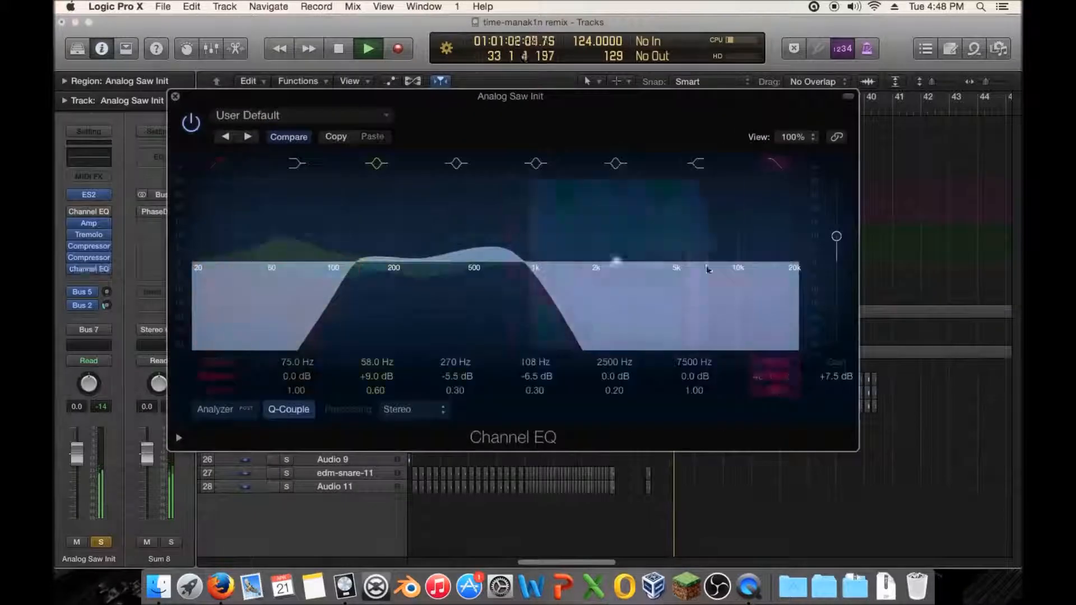
drag(422, 313, 404, 310)
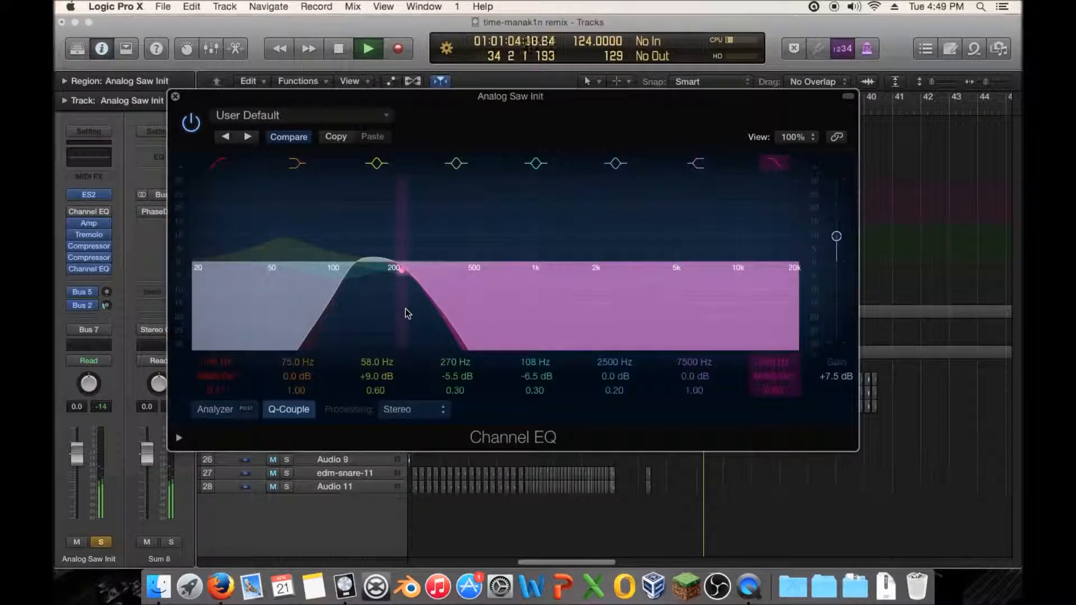
click(176, 97)
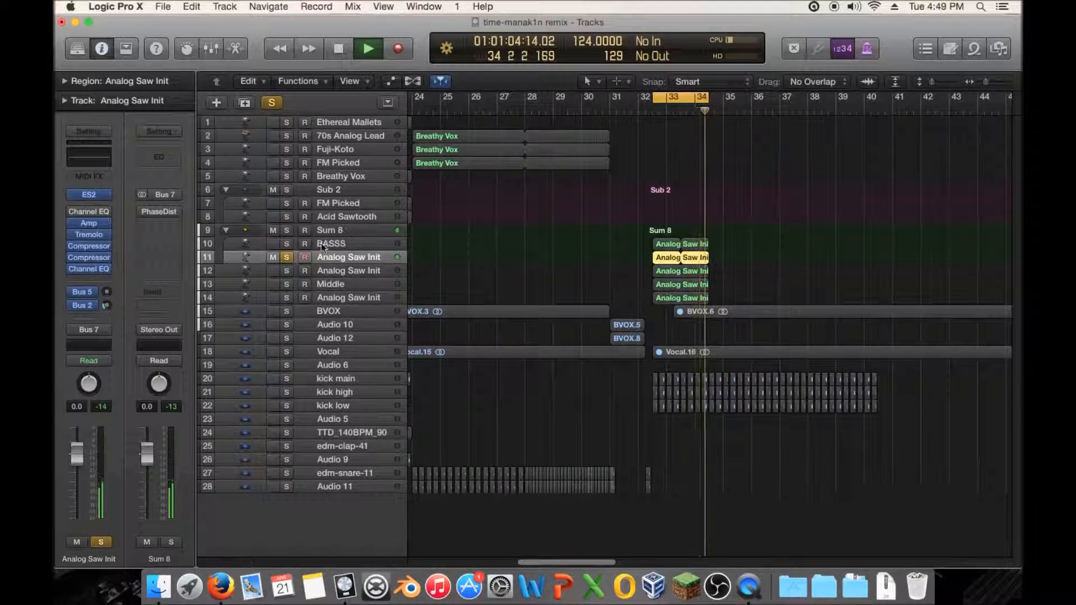
key(space)
click(96, 279)
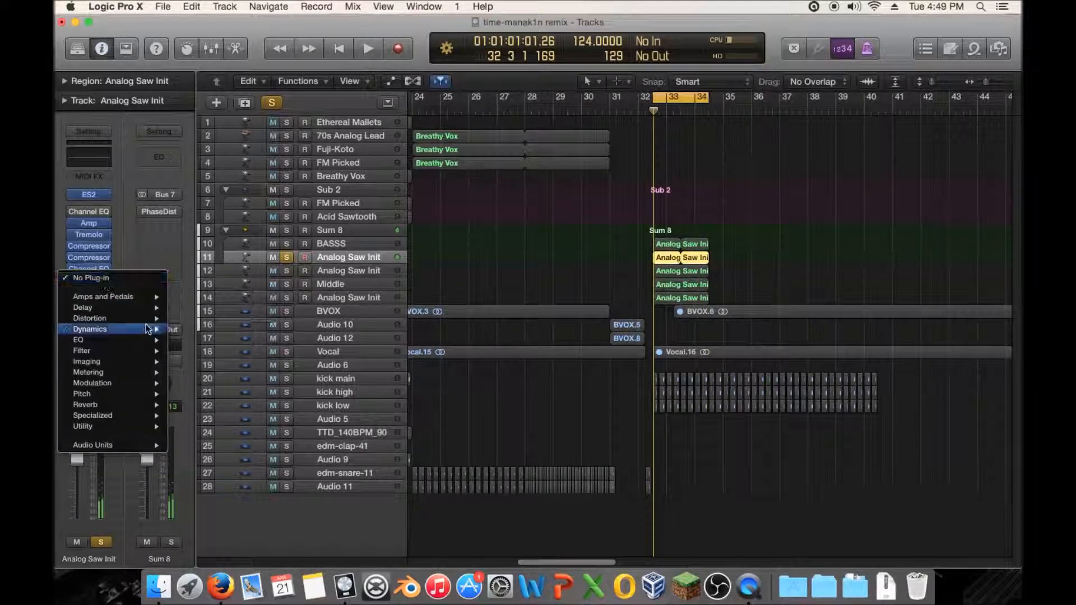
mouse_move(149, 329)
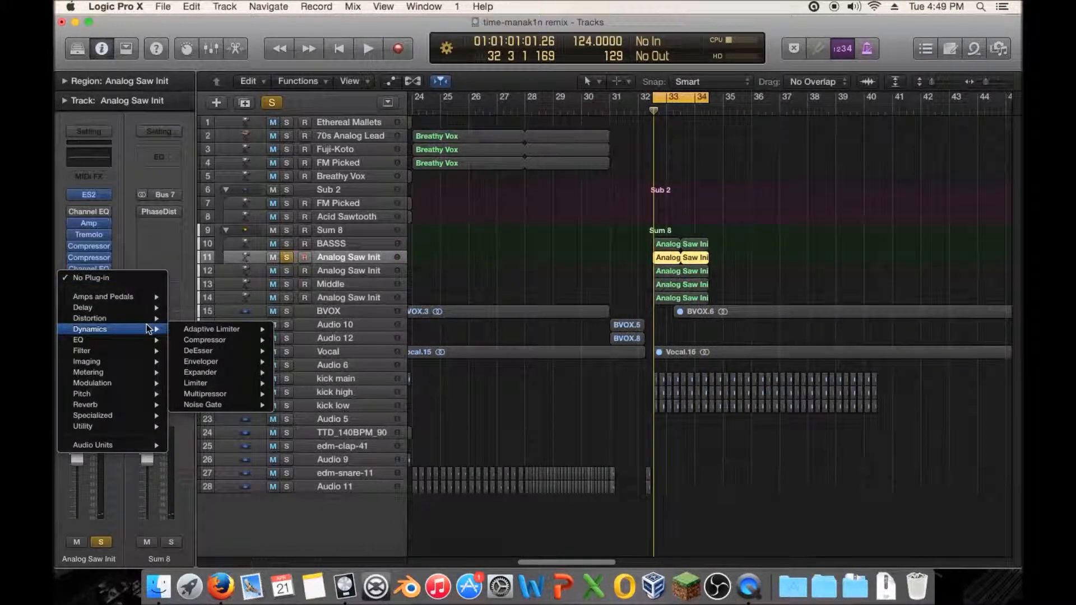
click(136, 224)
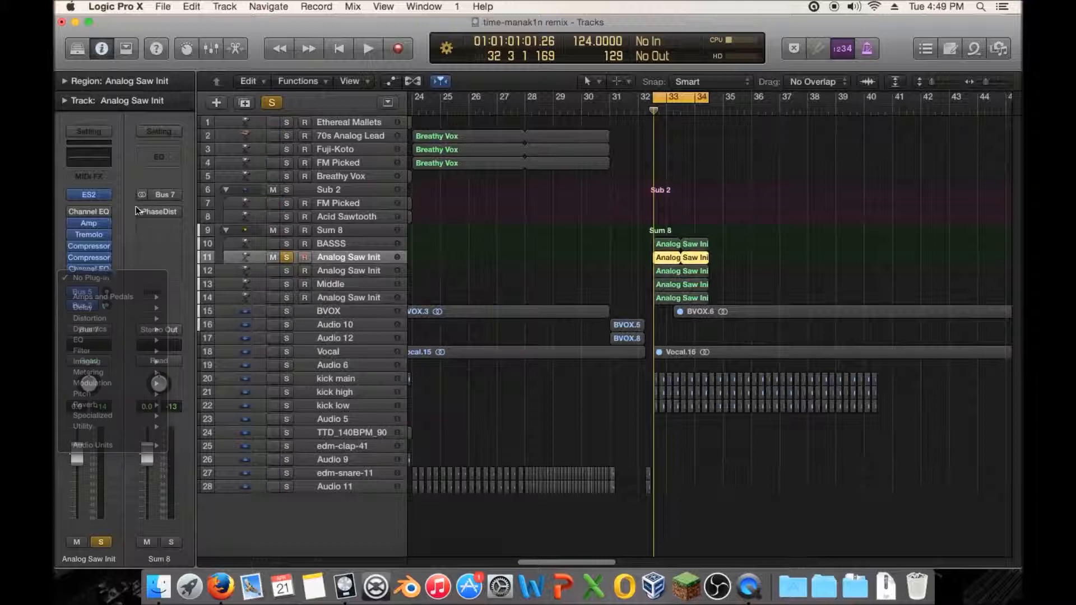
- Insert a Clip Distortion between the Tremolo and the first Compressor on track 11 and play the soloed track
click(94, 244)
mouse_move(190, 283)
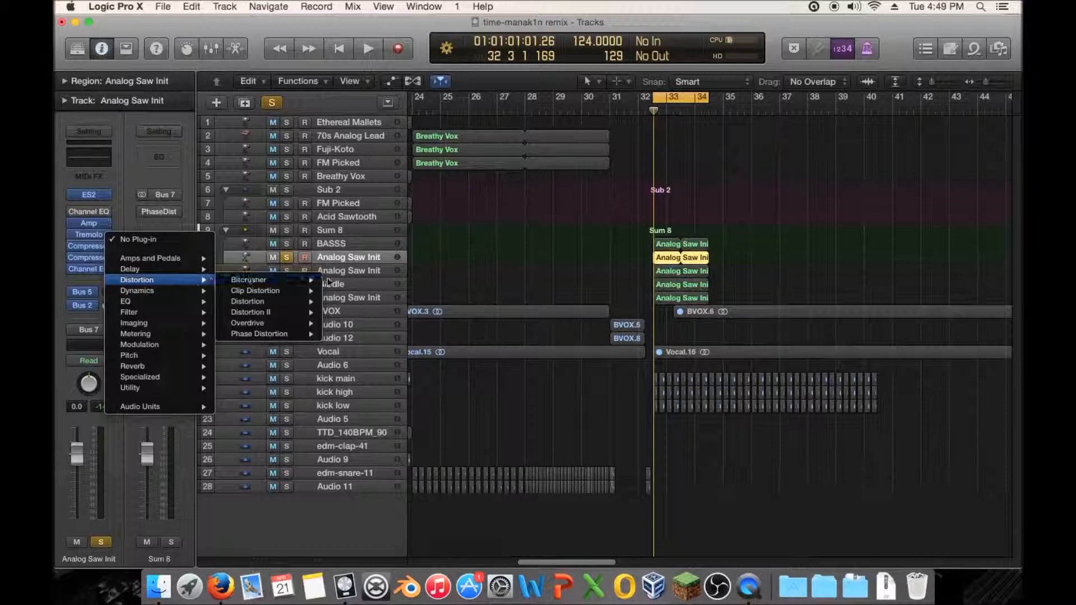
click(369, 292)
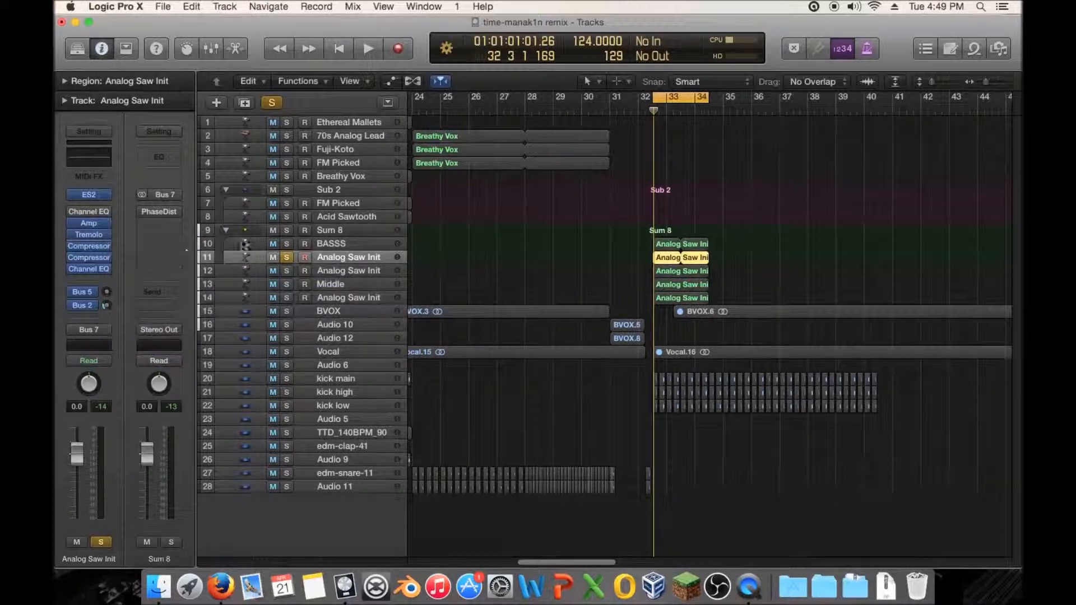
drag(262, 53, 545, 146)
key(space)
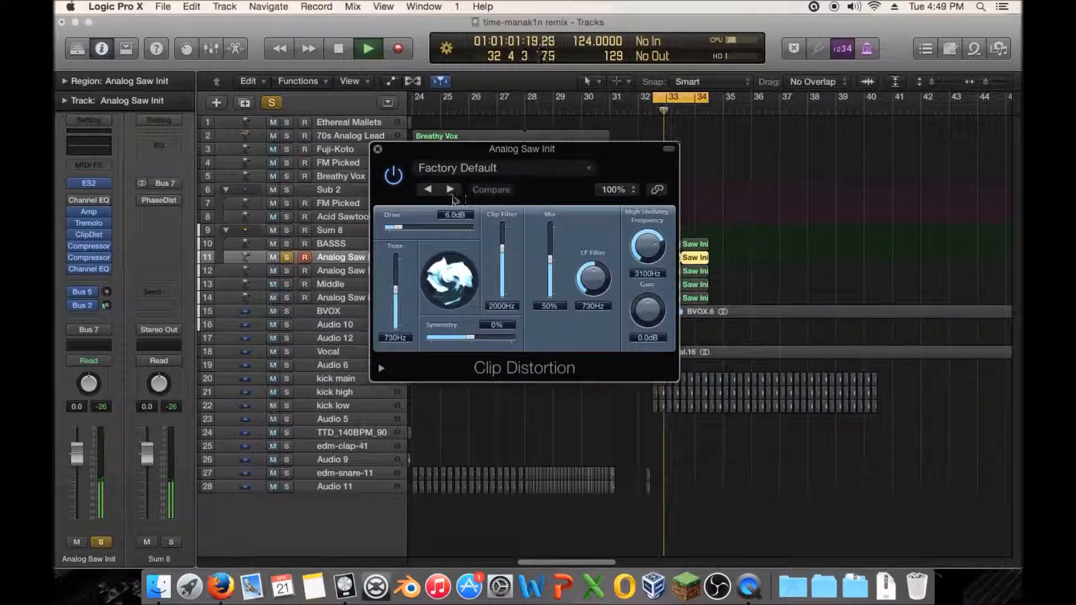
- Step through the Clip Distortion presets to Metal Distortion, close the plug-in and audition the soloed track from the loop start
click(451, 191)
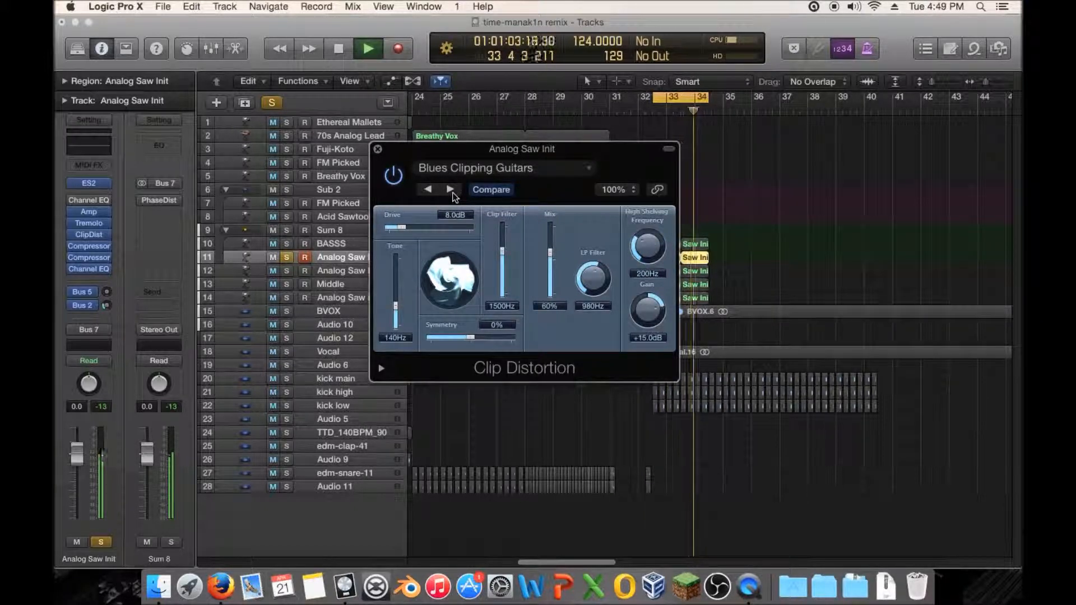
click(452, 193)
click(452, 193)
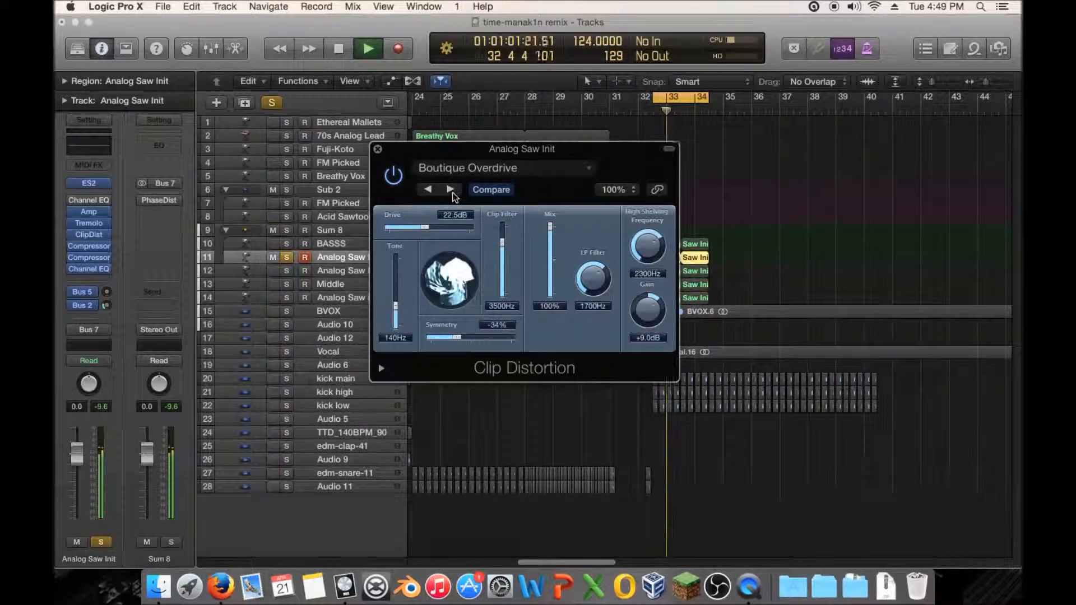
click(452, 191)
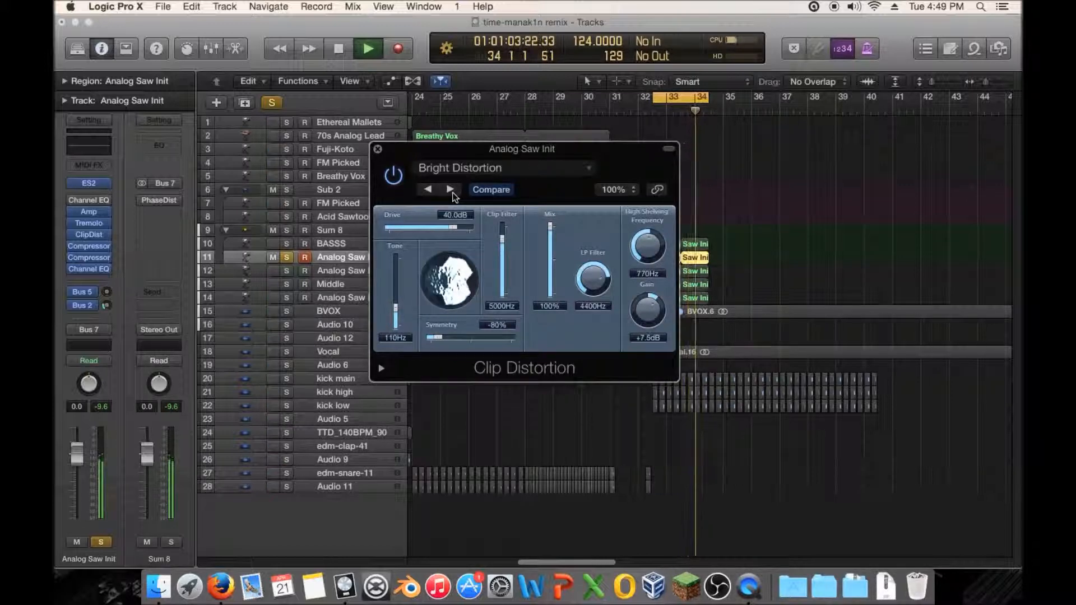
click(453, 192)
click(452, 193)
click(452, 193)
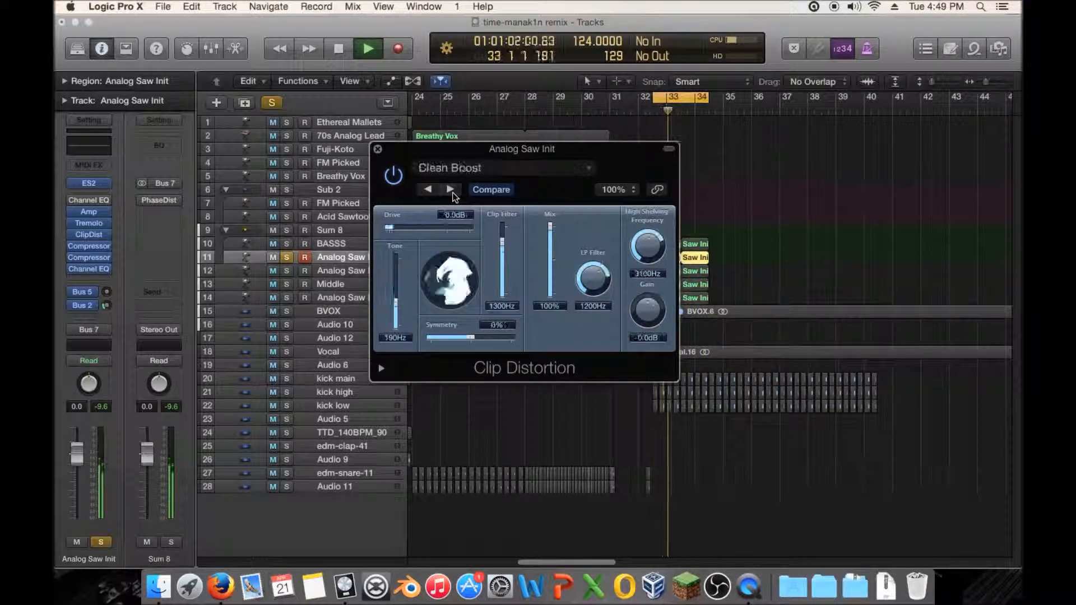
click(452, 193)
click(453, 193)
click(453, 193)
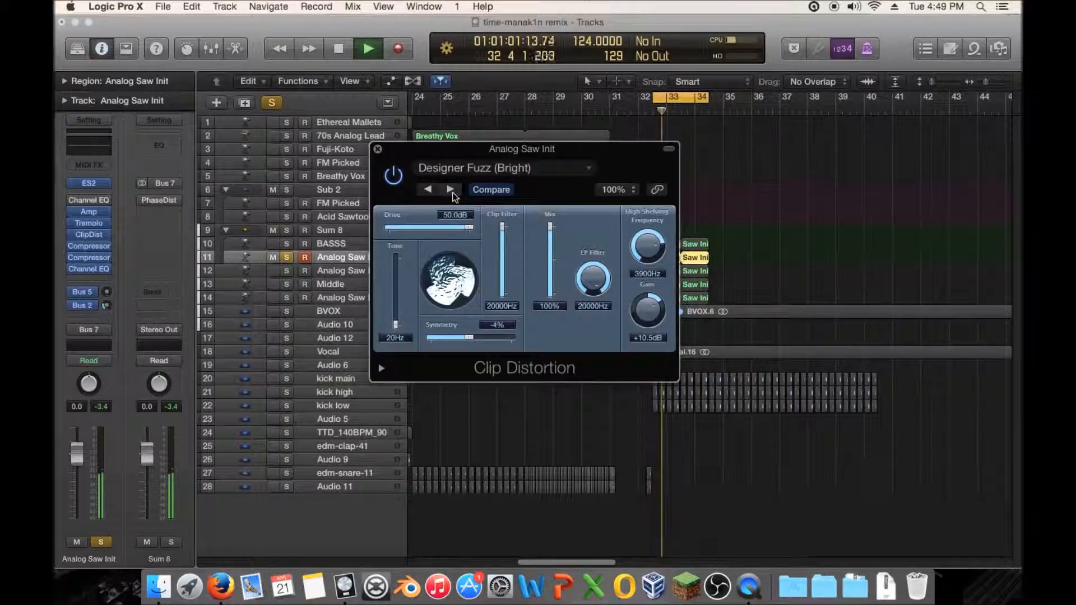
click(453, 192)
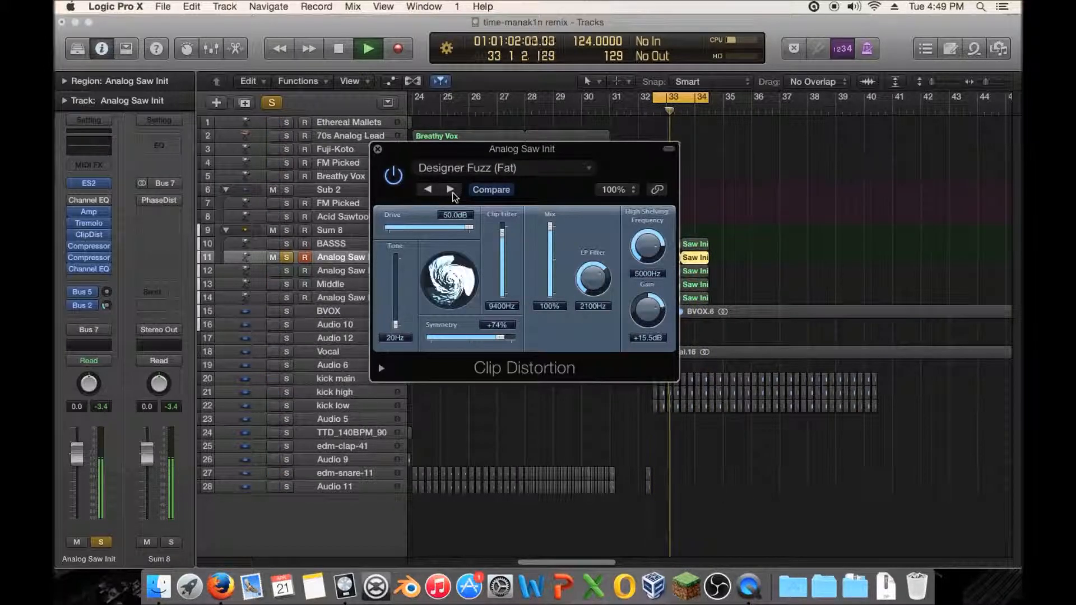
click(452, 193)
click(453, 193)
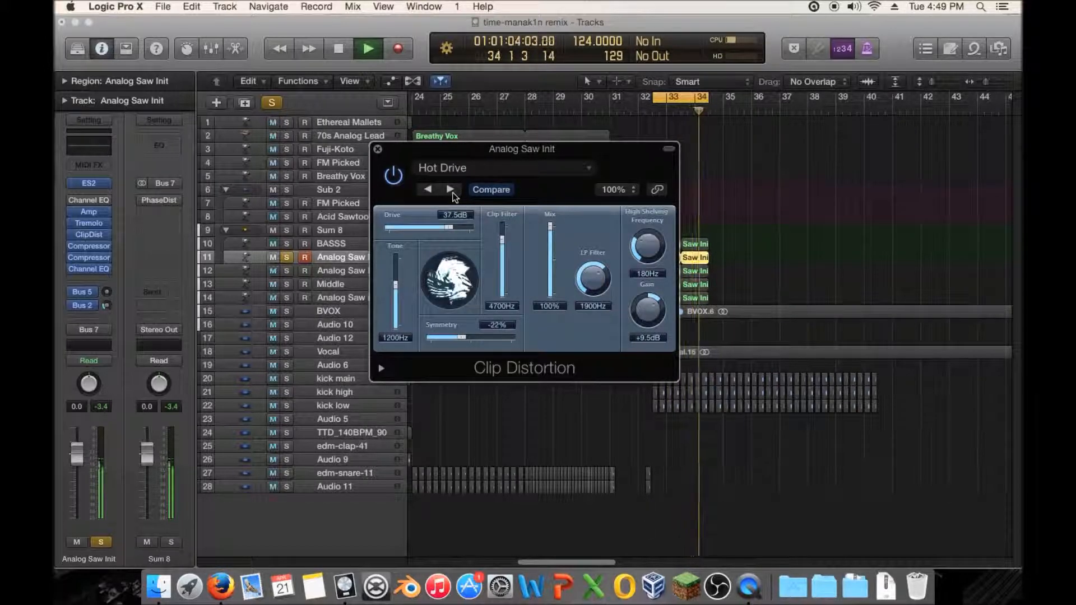
click(453, 193)
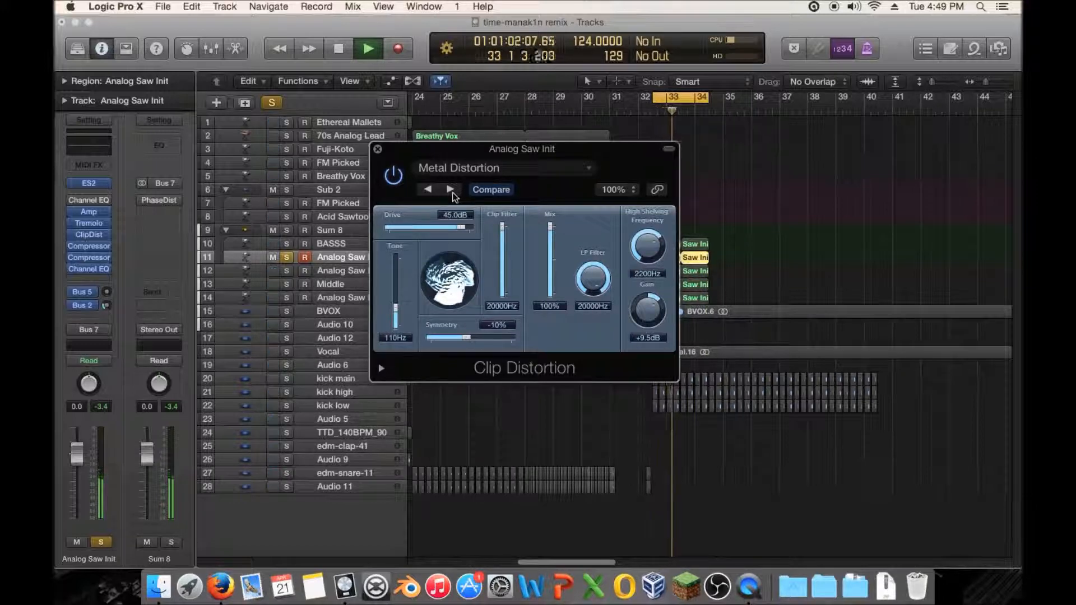
click(377, 150)
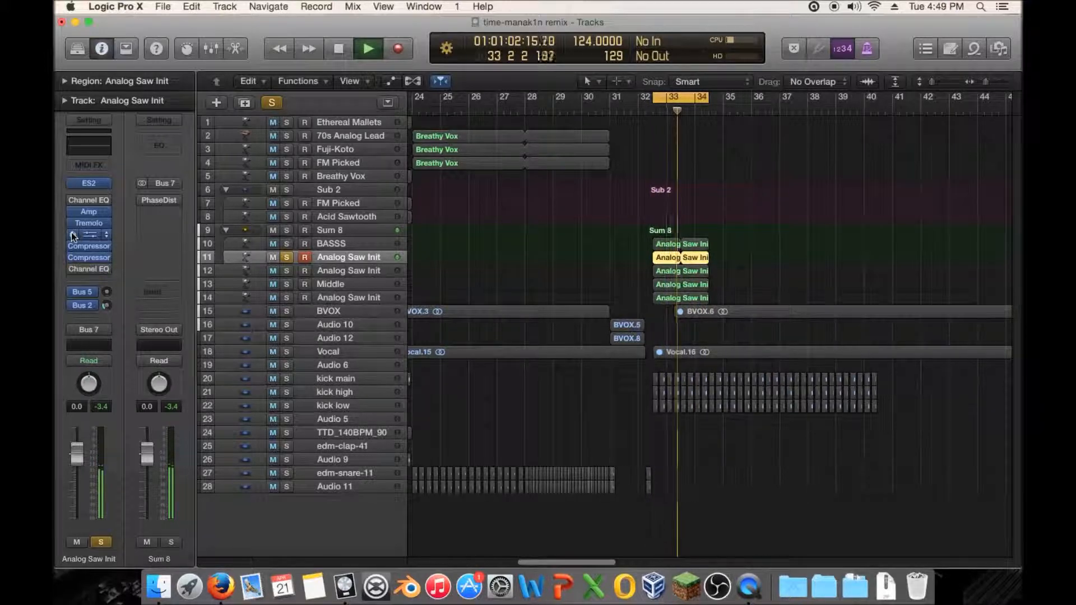
key(space)
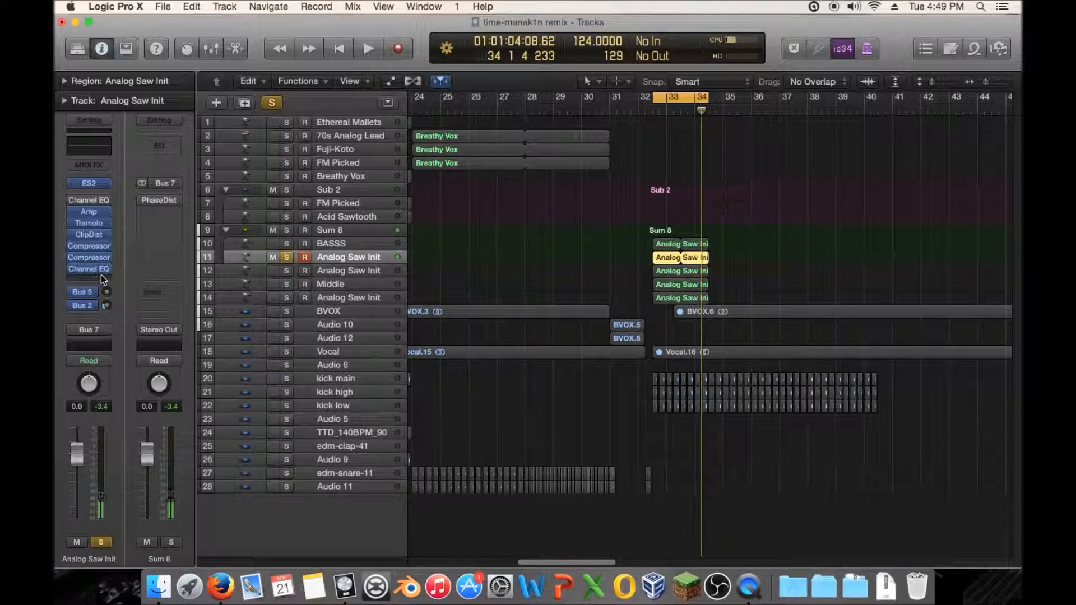
key(shift+space)
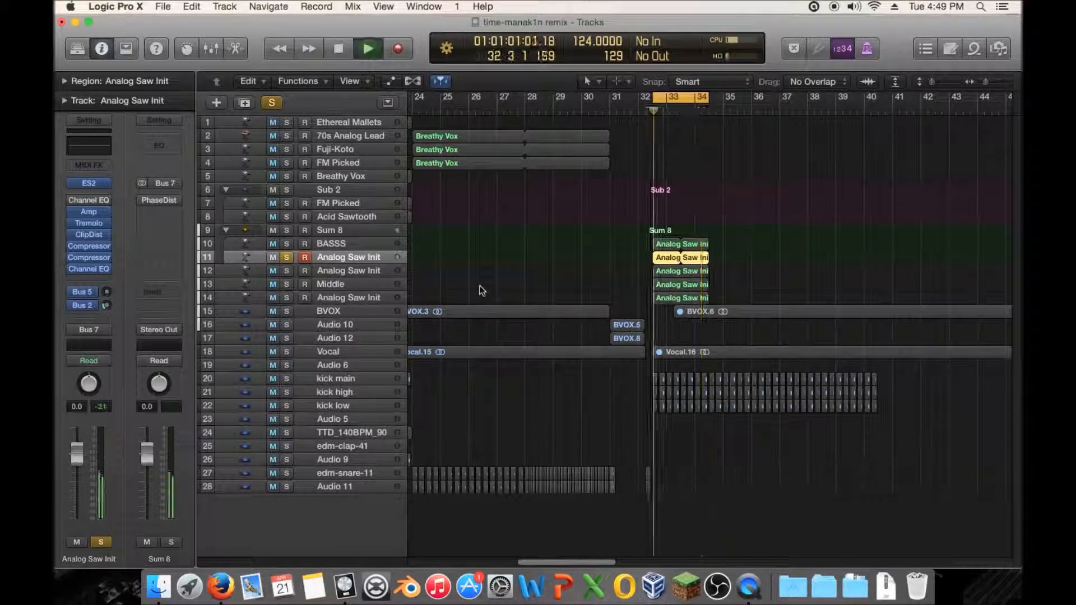
key(space)
- Add a stereo Ensemble after the last Channel EQ on track 11, play the track and toggle the effect's bypass
click(96, 278)
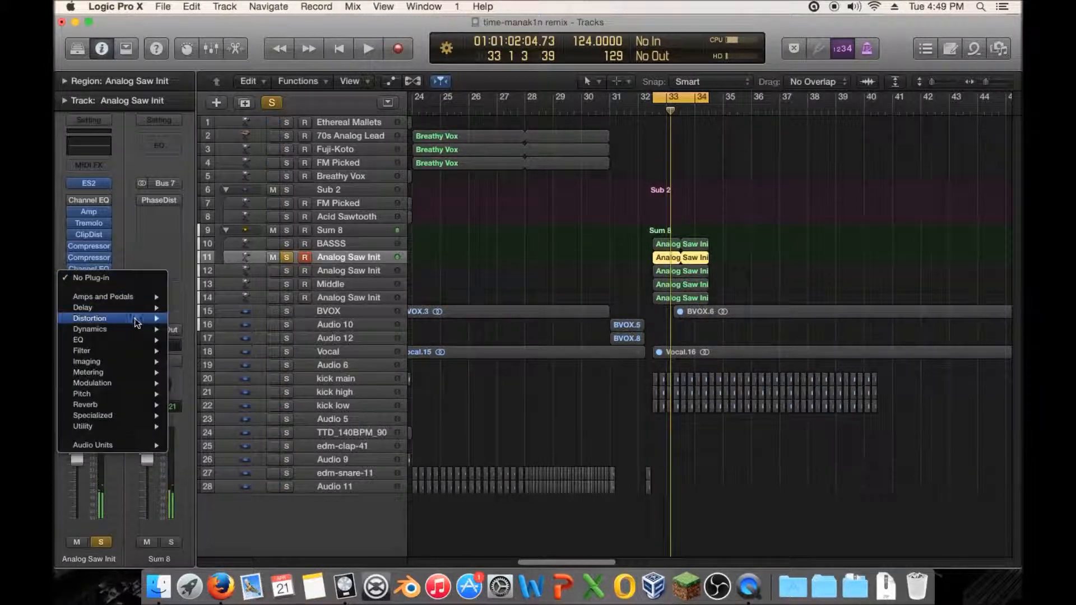
mouse_move(134, 318)
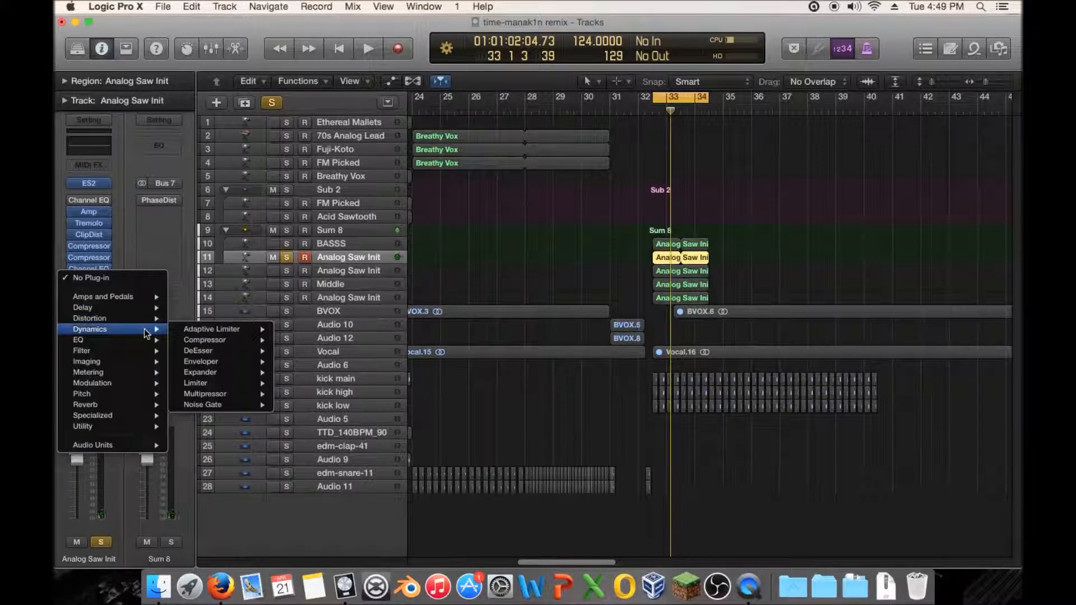
mouse_move(148, 383)
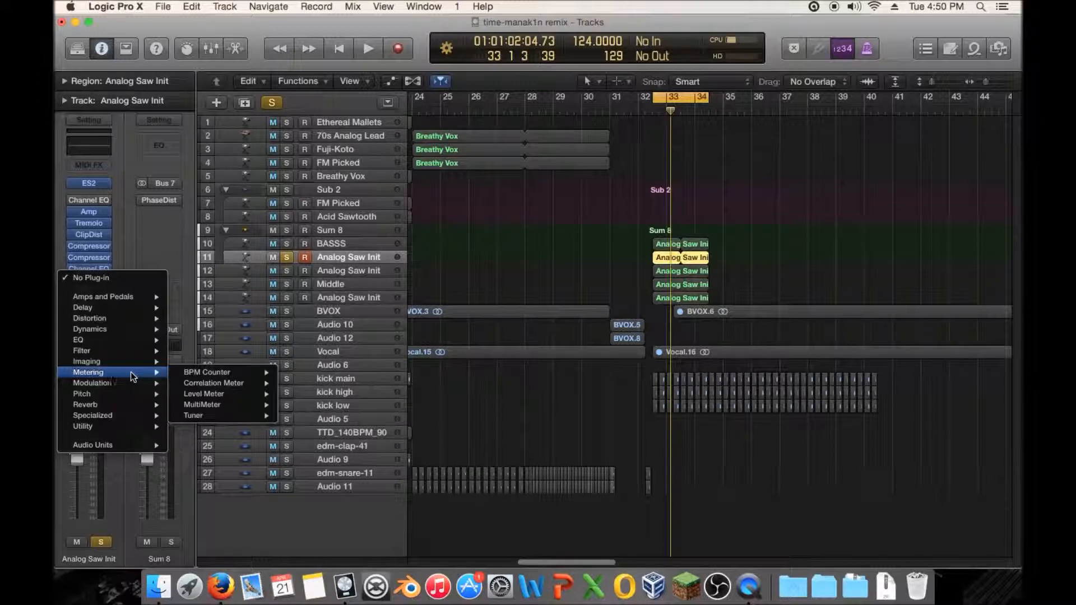
mouse_move(228, 395)
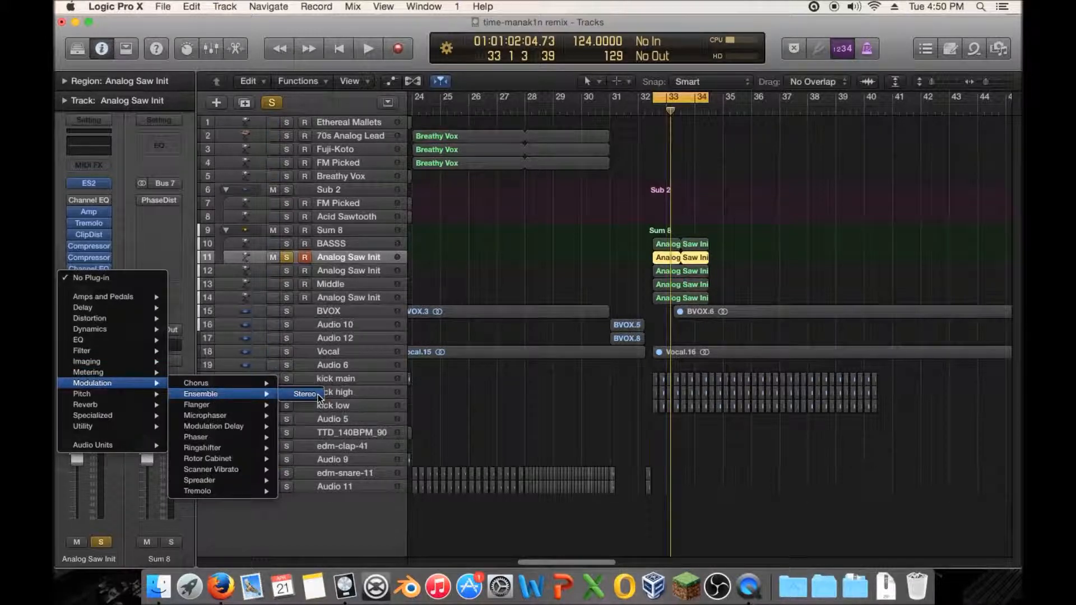
click(324, 396)
key(space)
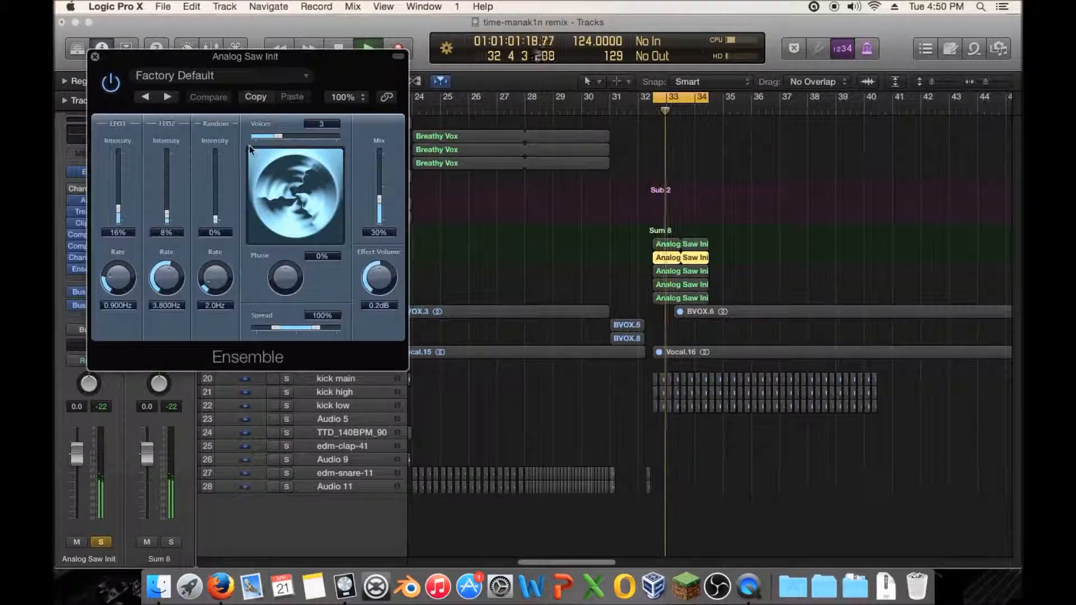
click(110, 83)
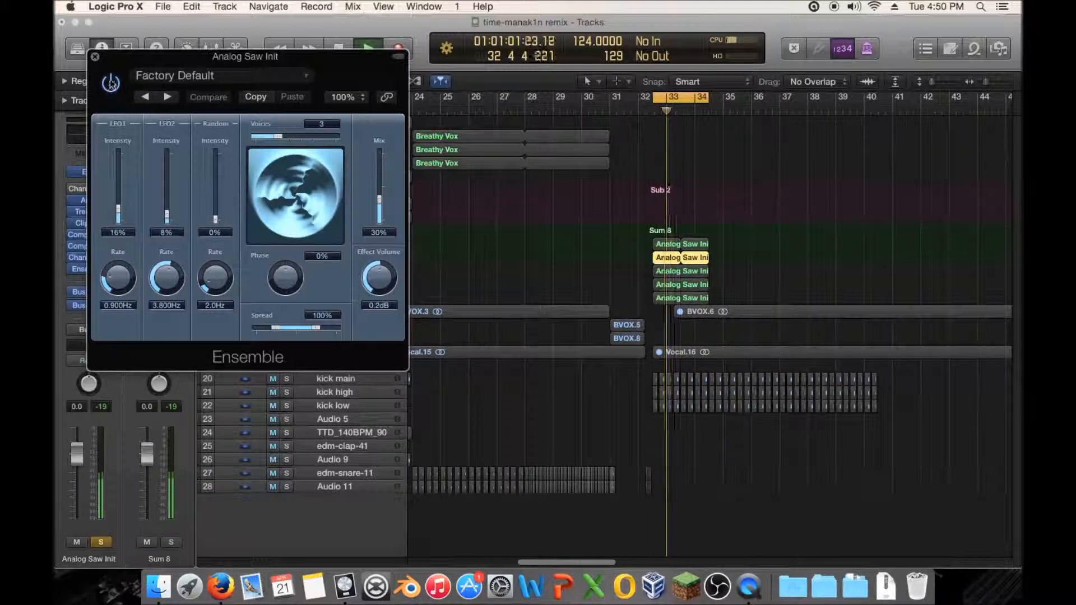
- Reshape the last Channel EQ on track 11 with a low cut near 100 Hz, a -2.0 dB bell at 86 Hz and +10.5 dB gain
click(95, 56)
key(space)
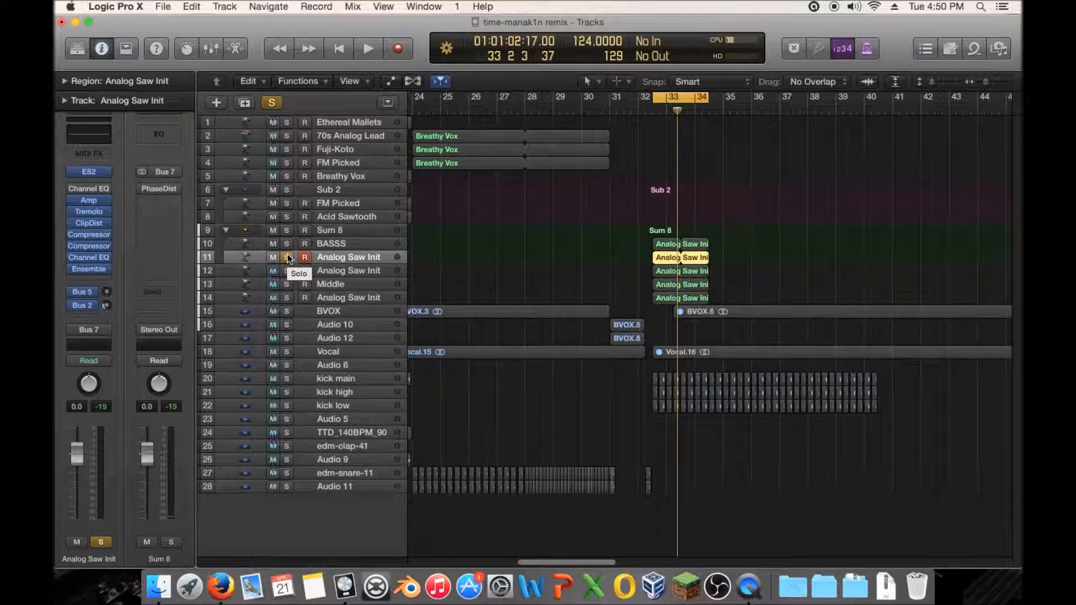
click(73, 263)
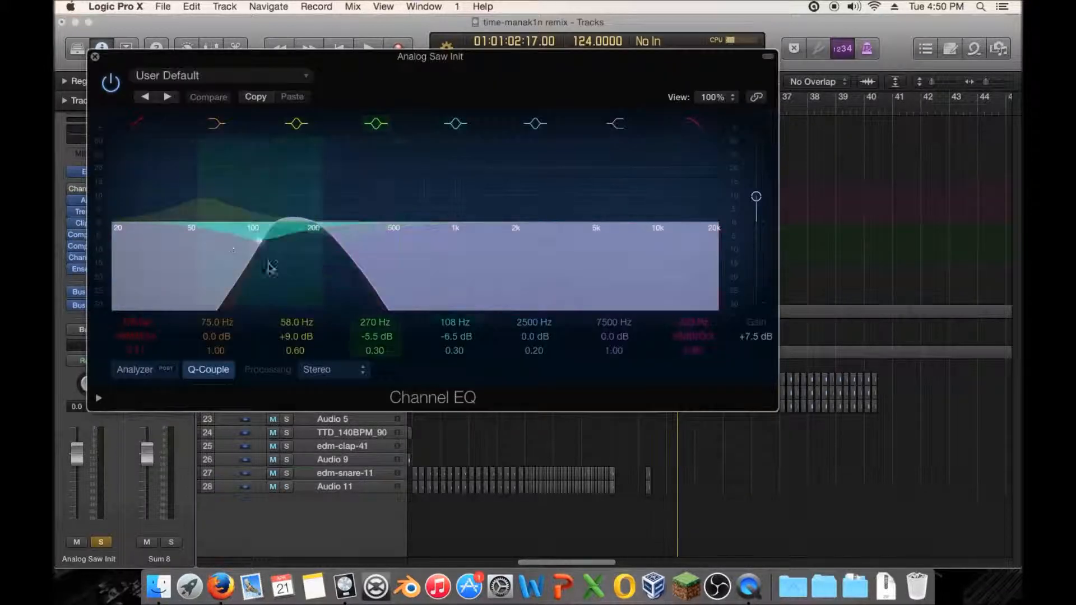
drag(271, 198, 253, 200)
key(space)
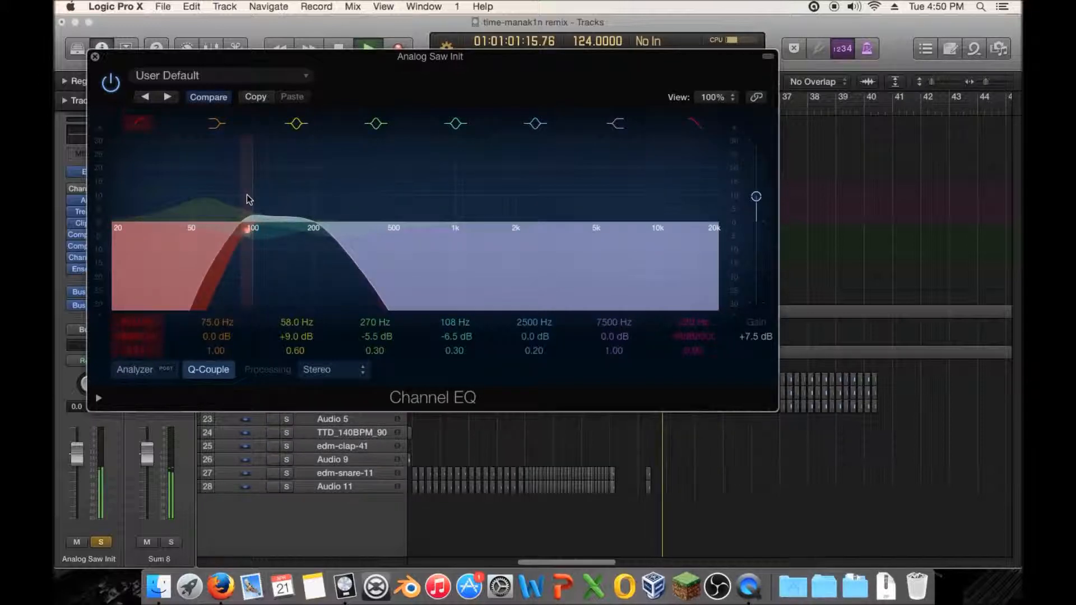
drag(204, 200, 249, 226)
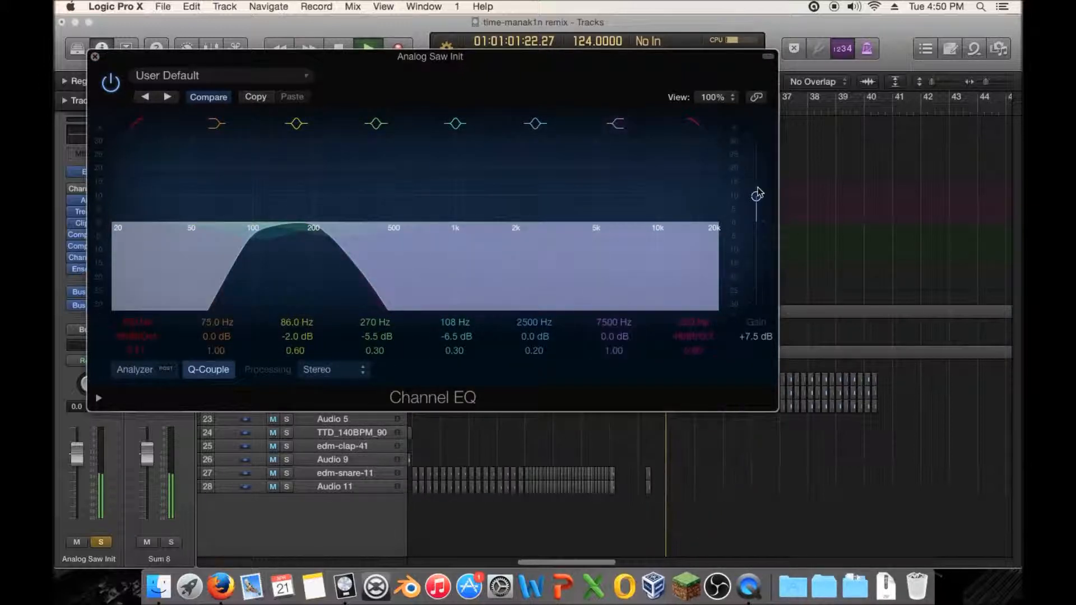
mouse_move(756, 199)
mouse_down()
mouse_move(756, 173)
mouse_move(756, 186)
mouse_up()
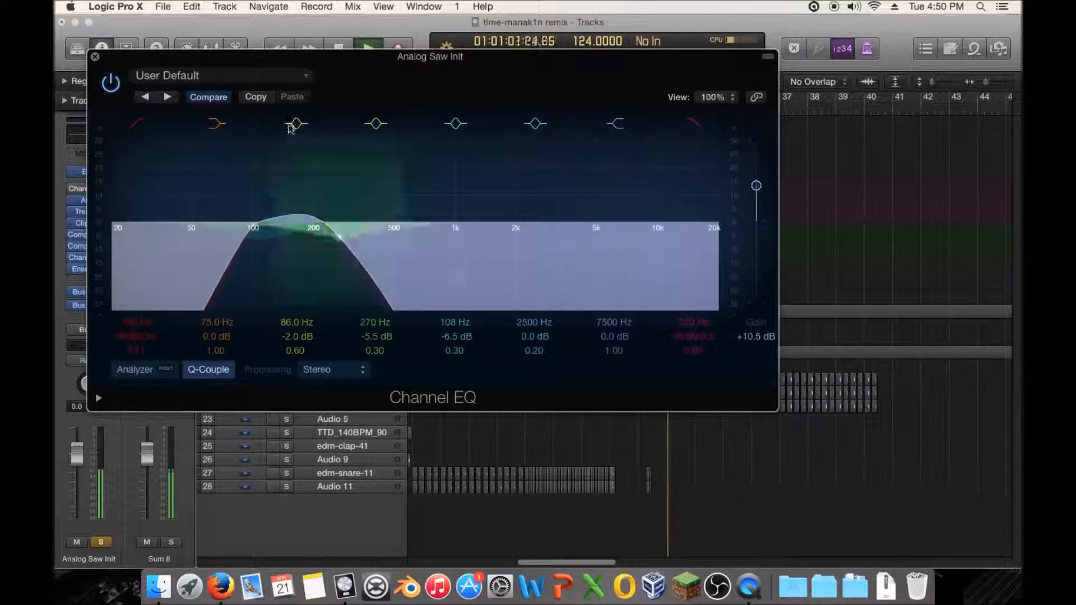
click(95, 56)
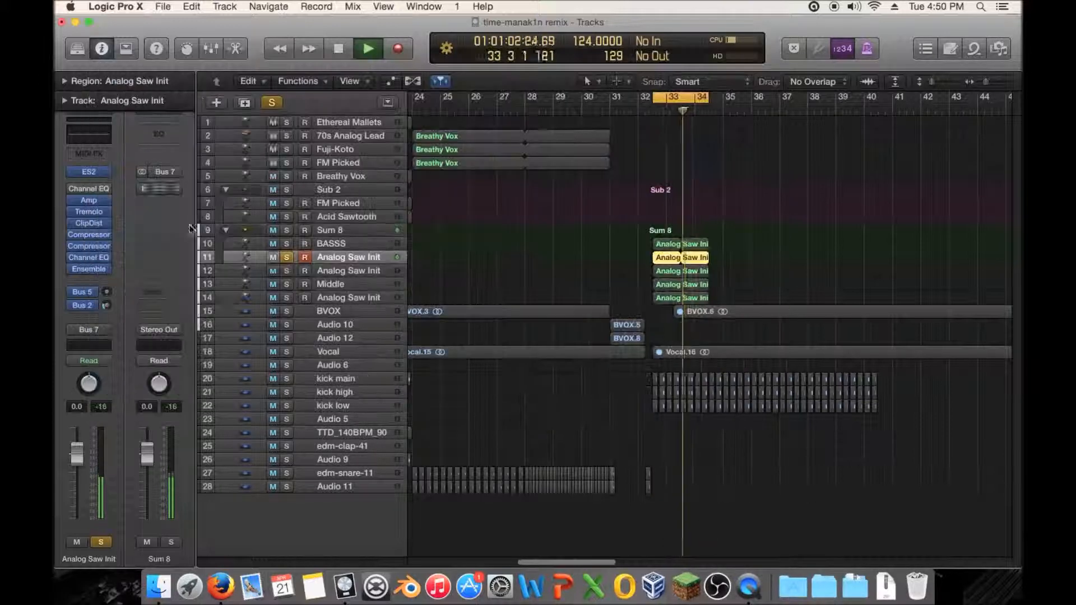
- Unsolo track 11 and paste the copied Vintage FET settings into its first Compressor, then close both compressor windows
click(287, 257)
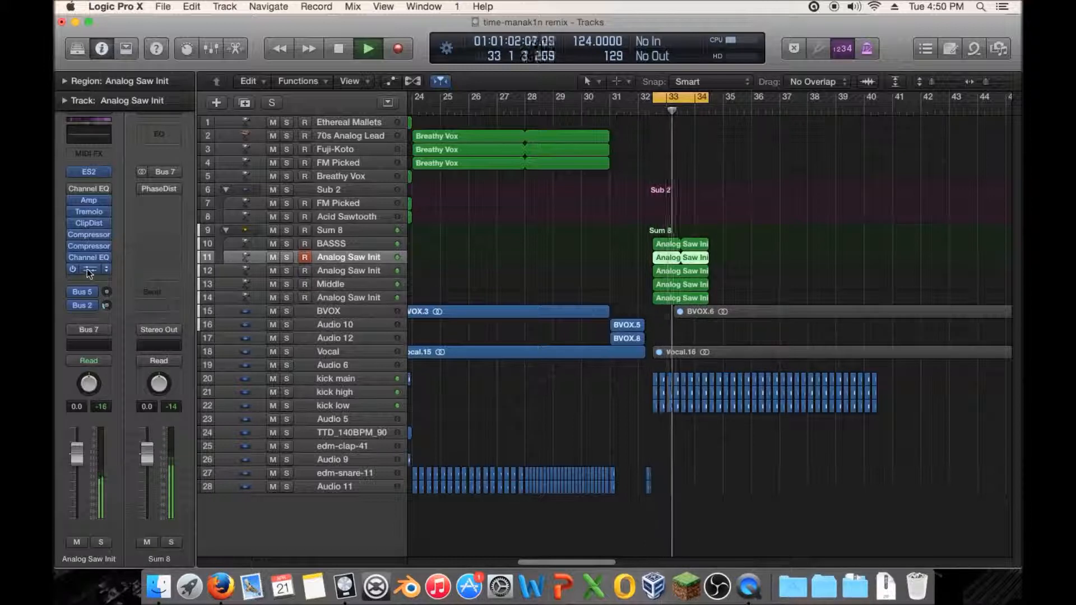
click(92, 245)
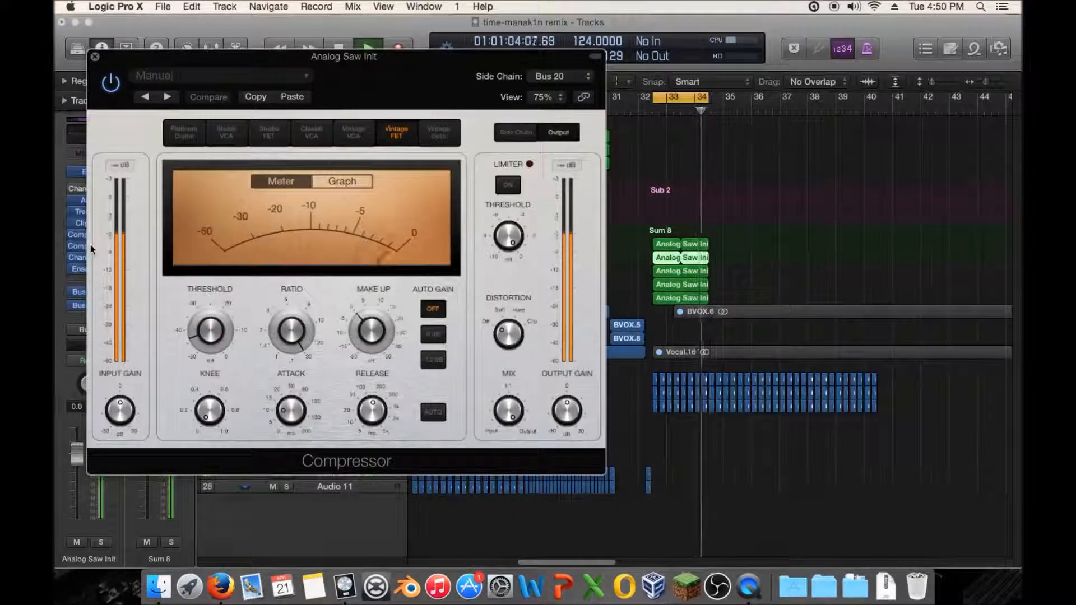
drag(233, 67, 496, 100)
click(99, 240)
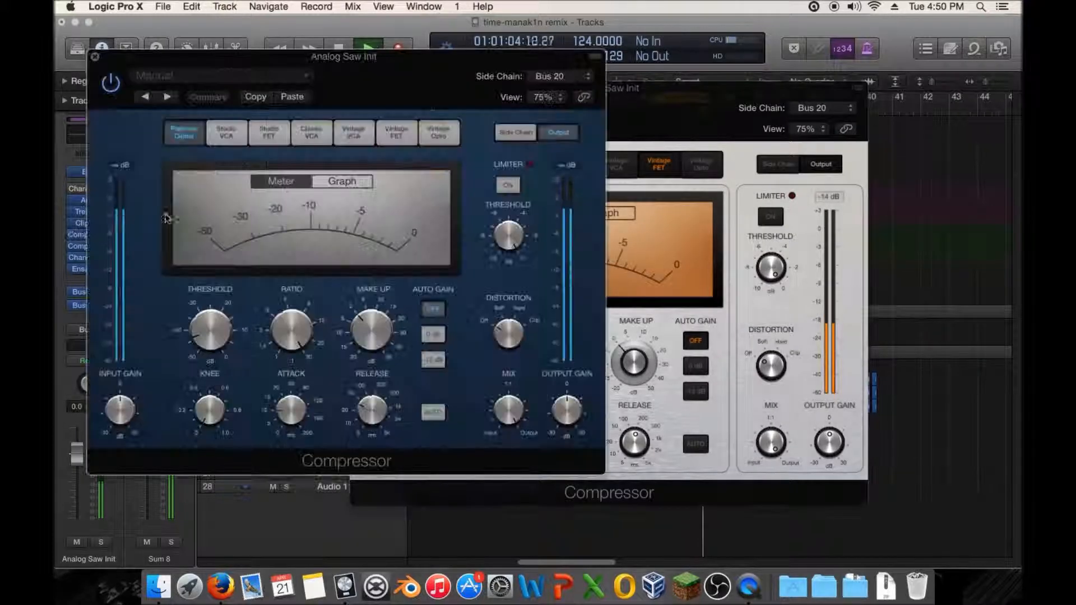
click(294, 99)
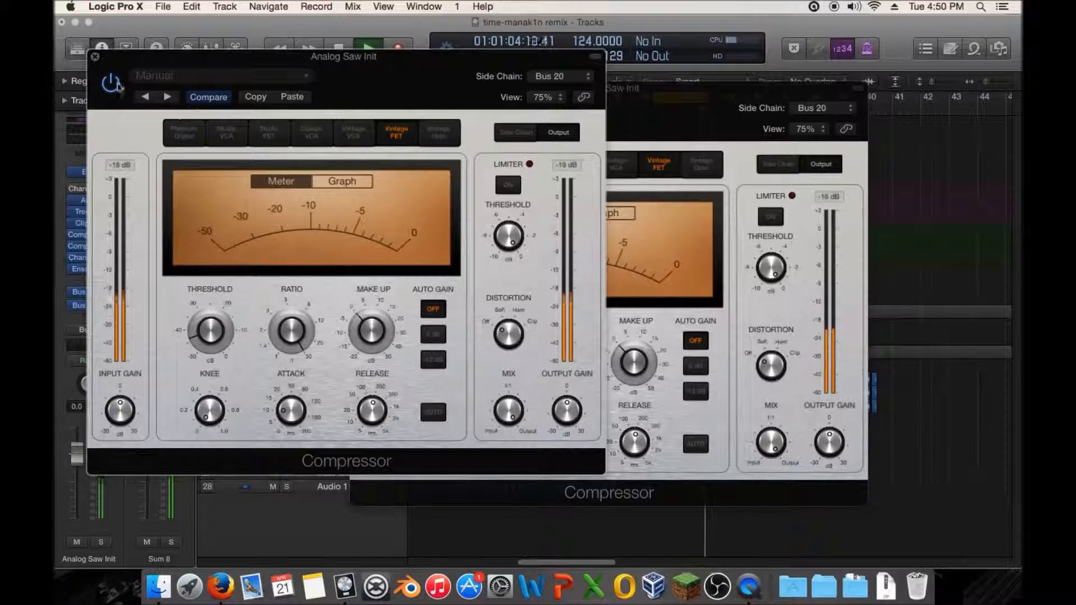
click(95, 57)
click(359, 90)
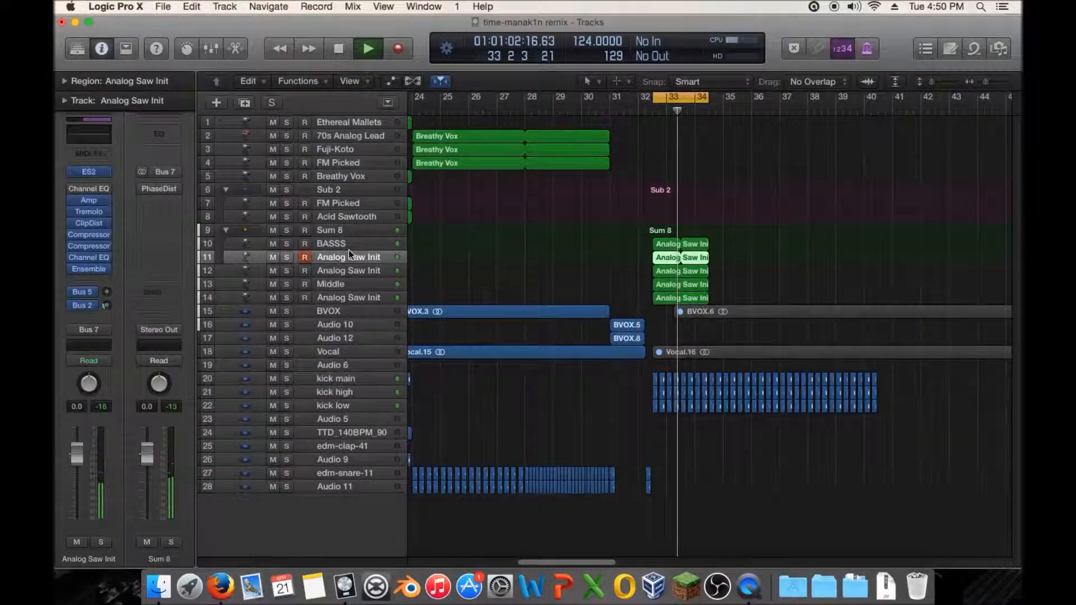
- Compare the looped drop with BASSS muted and unmuted, then lower the BASSS track's volume to -10.0 dB and stop playback
click(273, 244)
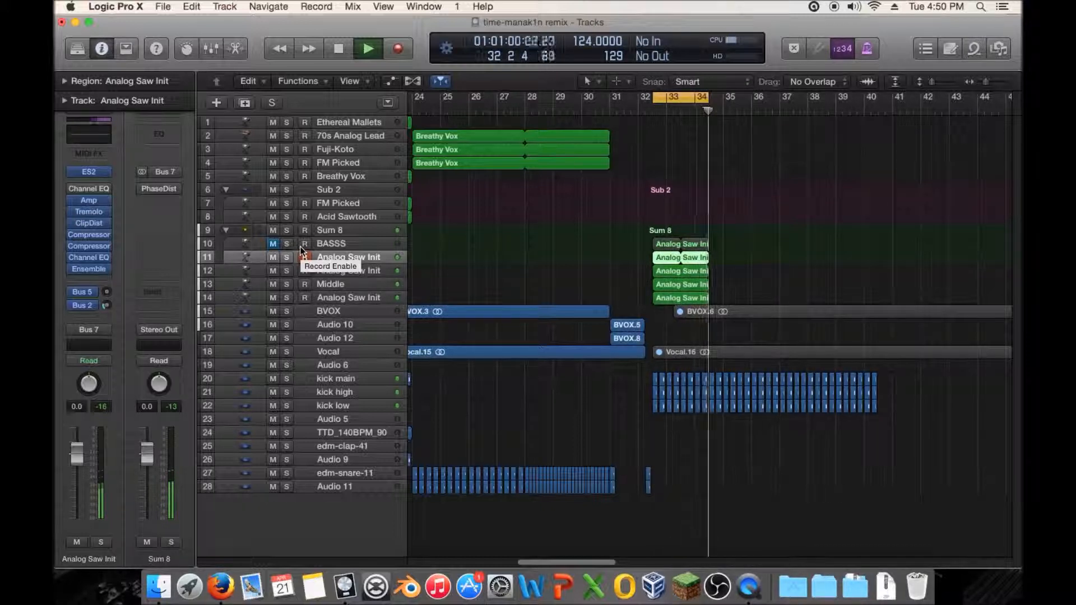
click(303, 253)
click(277, 247)
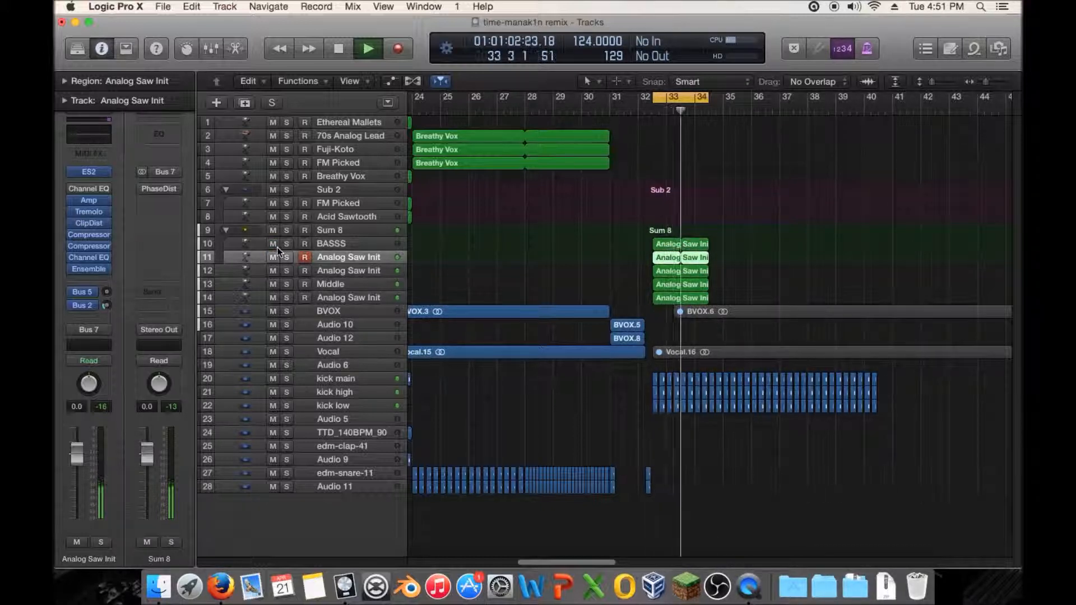
click(259, 244)
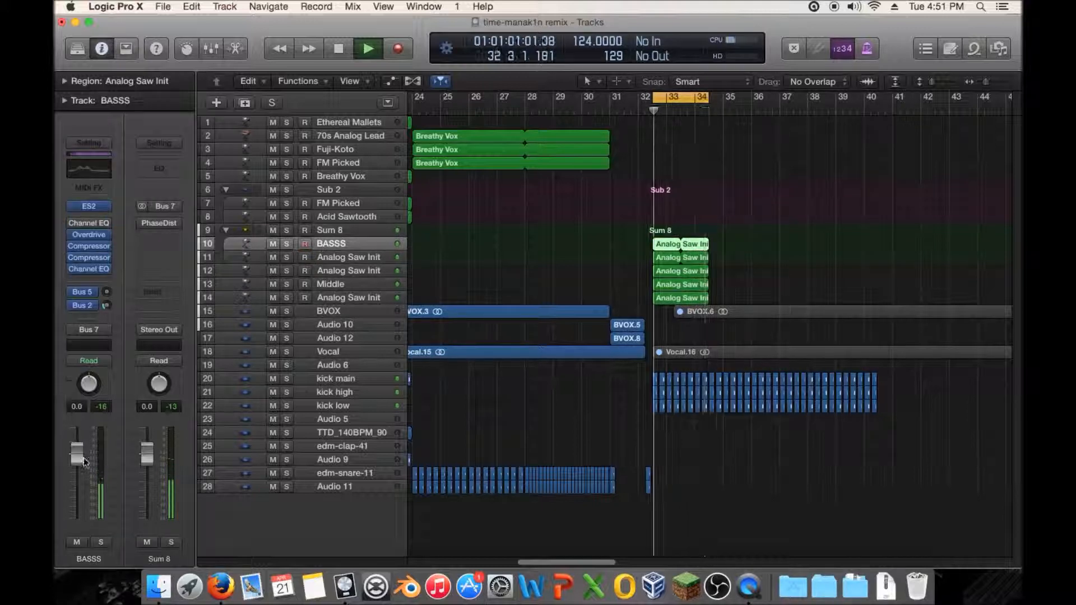
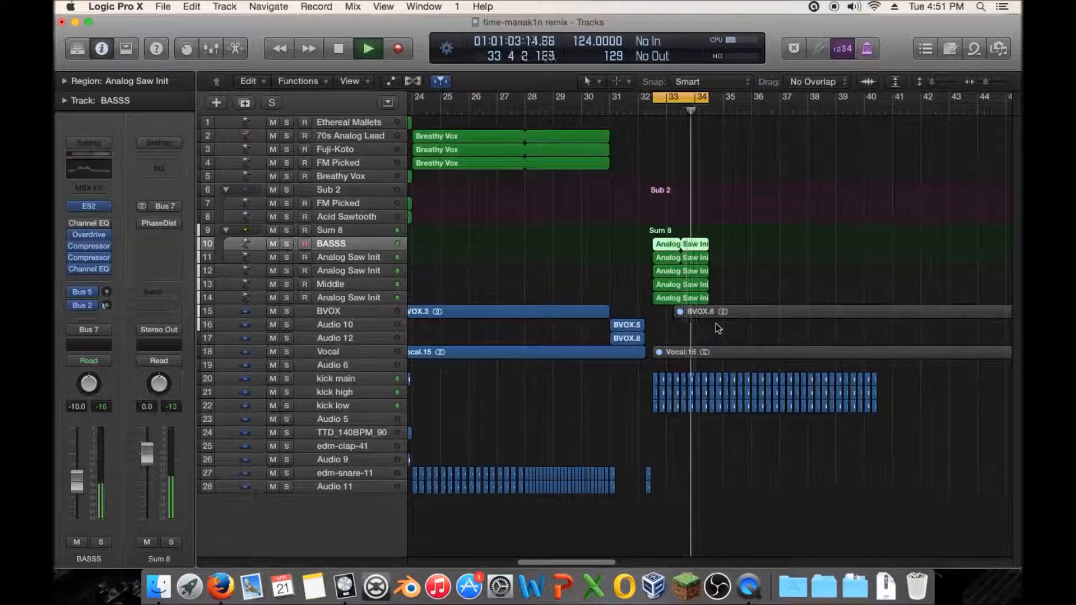
key(space)
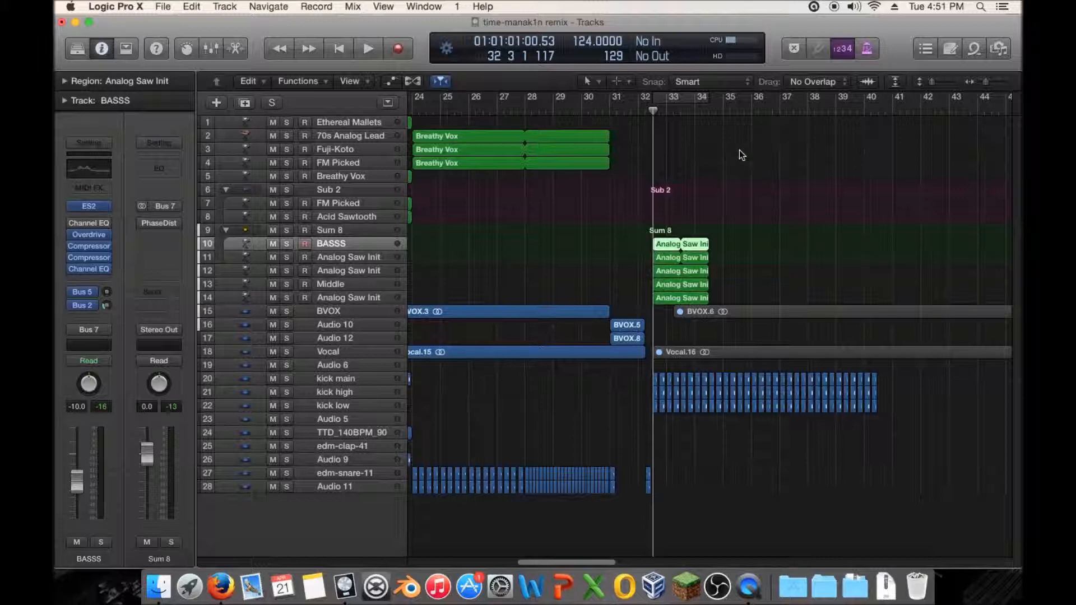
- Play the arrangement from bar 24 to hear the build-up leading into the drop
scroll(752, 158, left, 3)
click(797, 162)
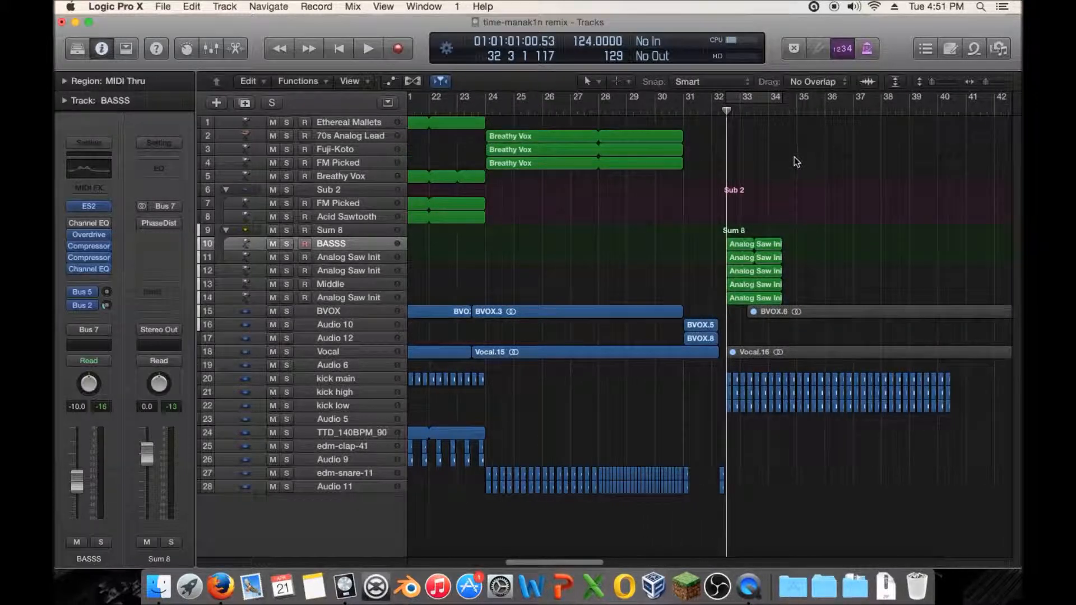
click(477, 110)
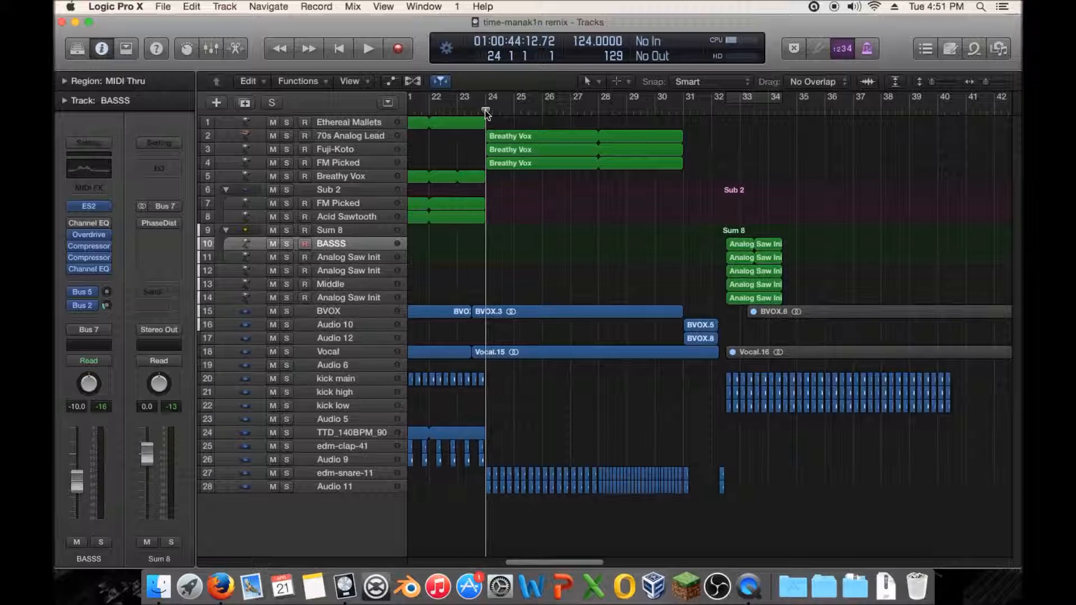
key(space)
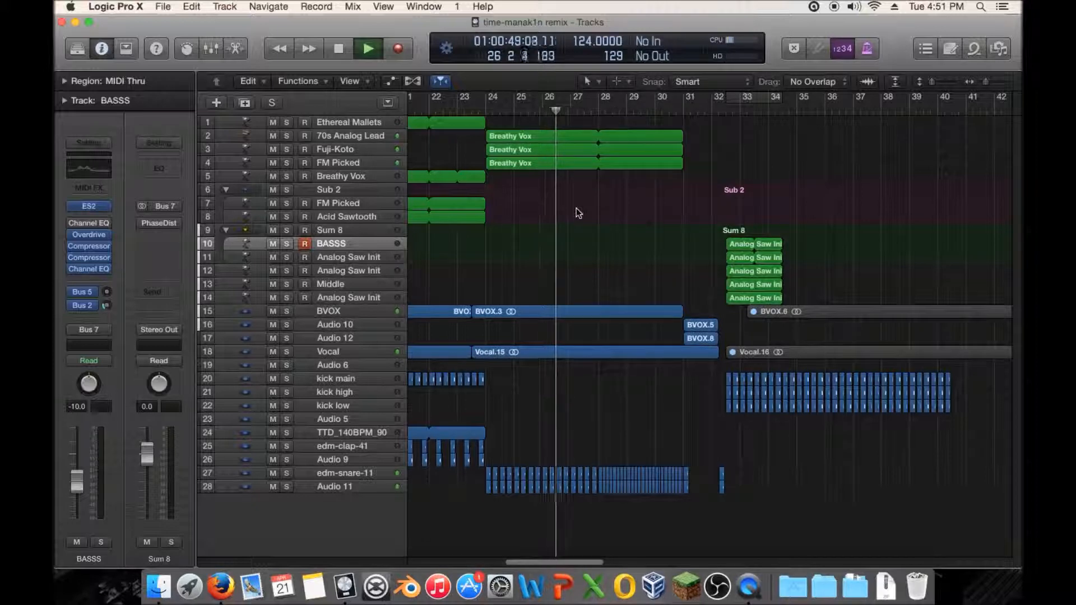
- Try a send to Bus 8 (Long Verb) on Audio 11 while the build-up plays into the drop
click(334, 486)
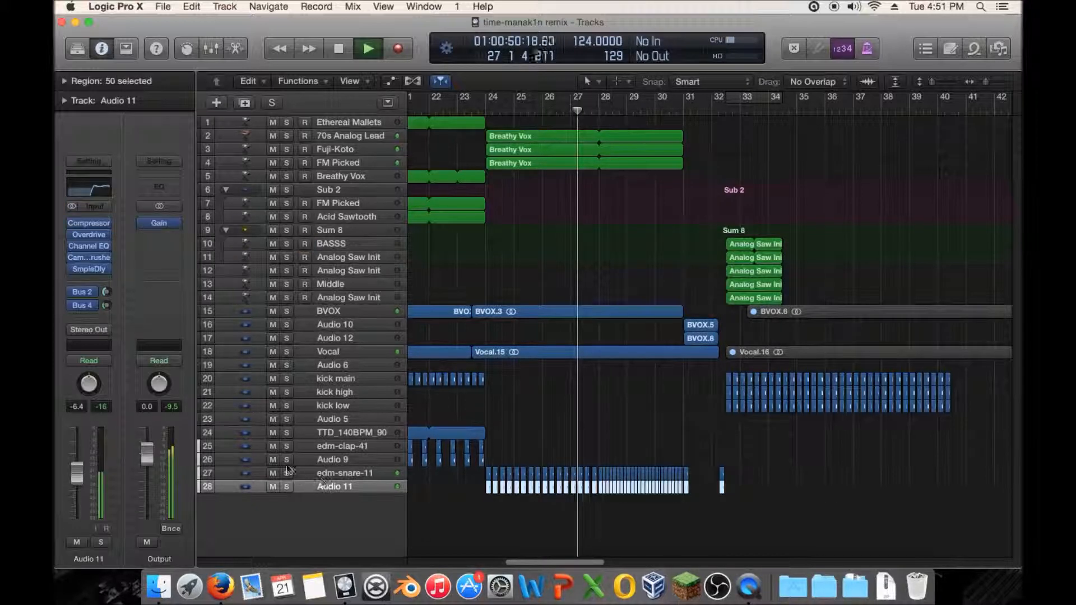
click(84, 317)
mouse_move(89, 377)
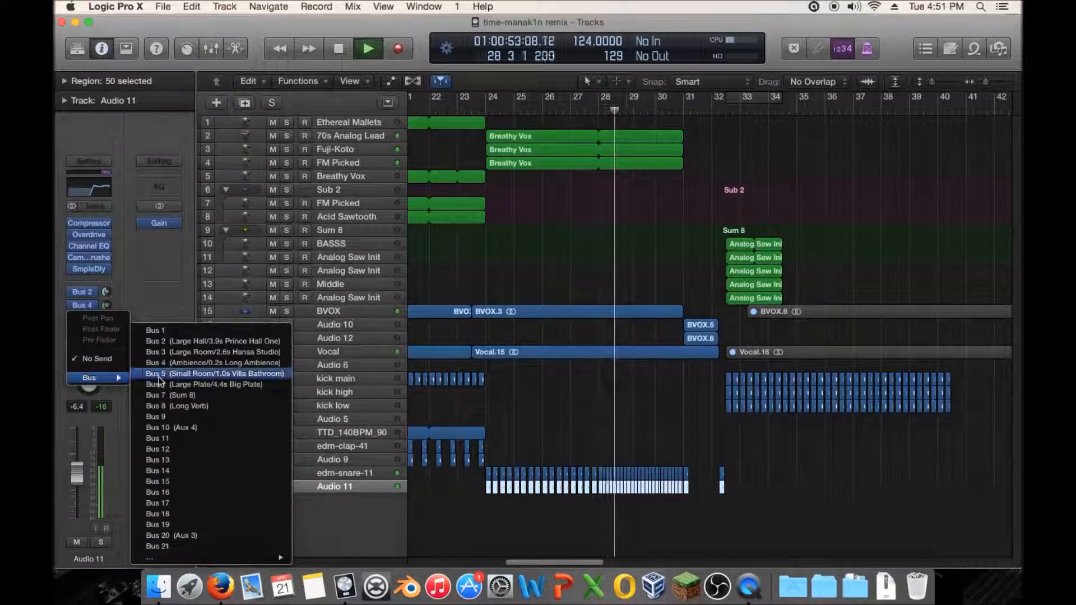
click(182, 405)
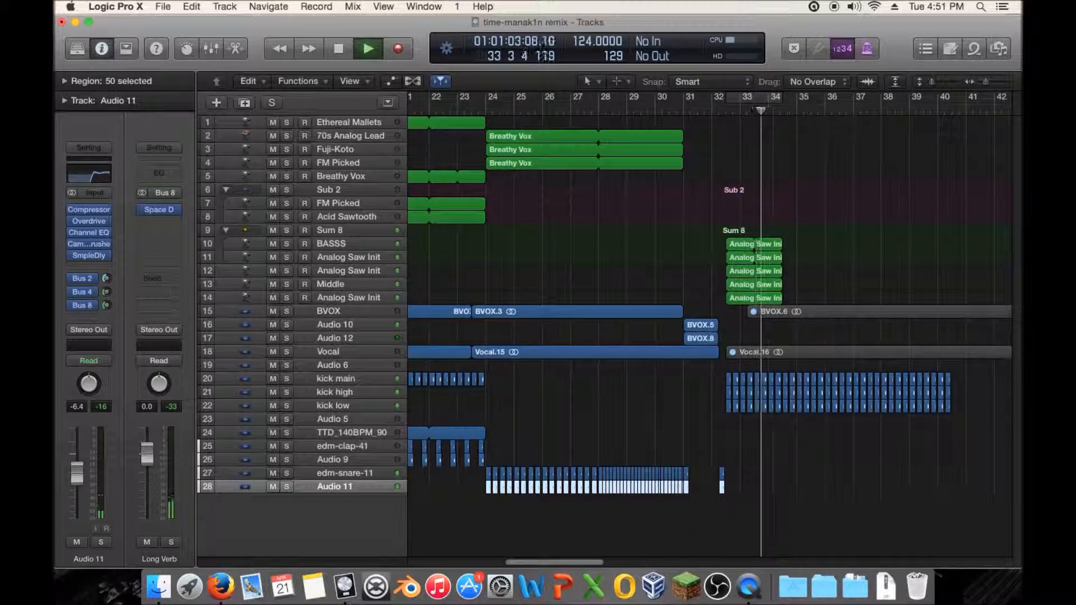
key(space)
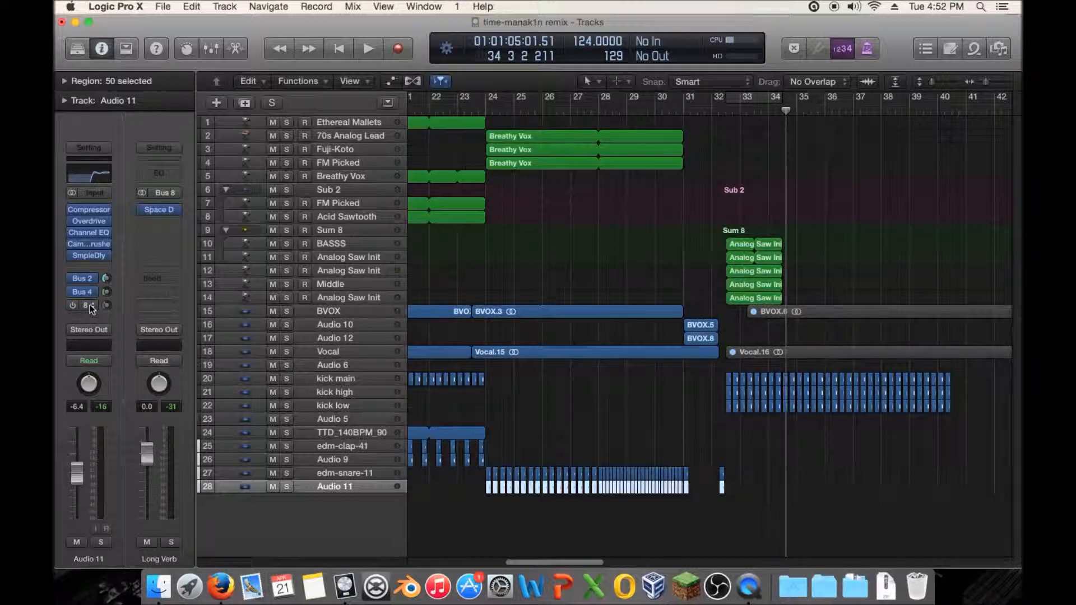
- Remove the Bus 8 send from Audio 11 and briefly audition the build-up from about bar 28
click(90, 306)
click(126, 367)
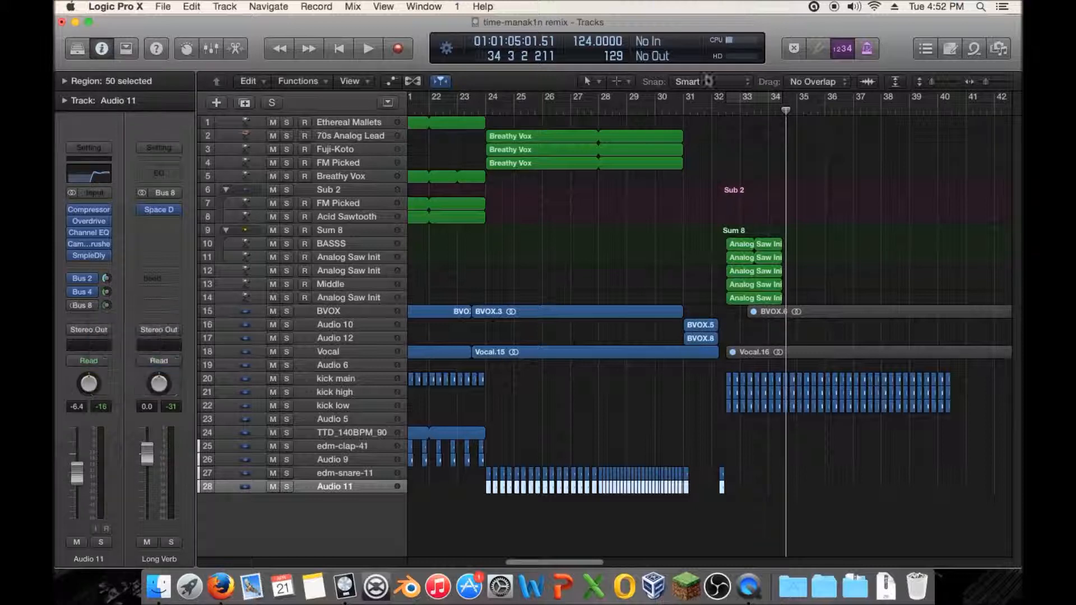
double_click(613, 112)
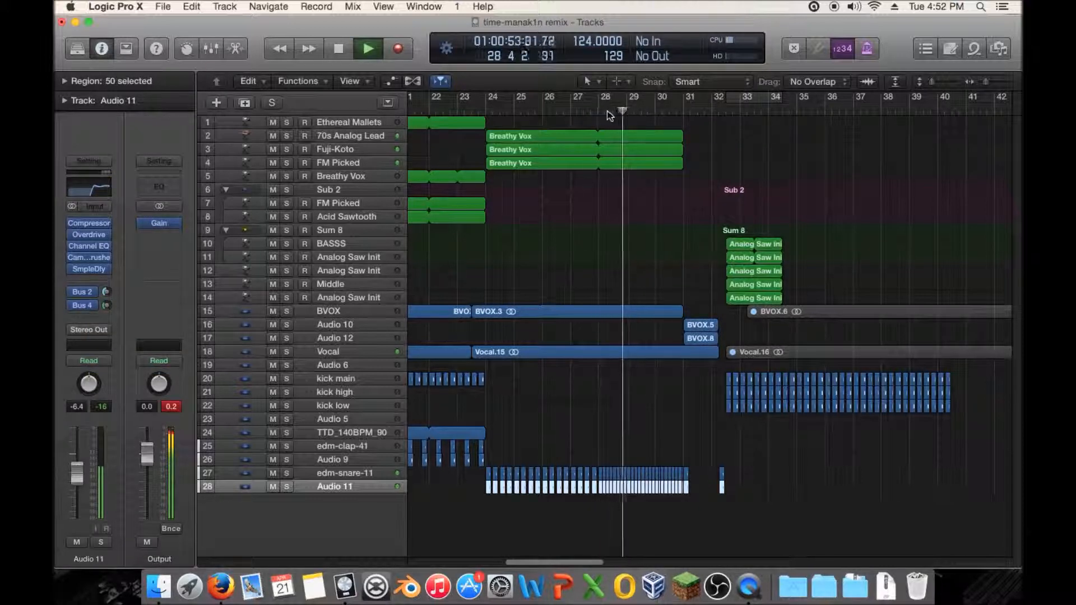
key(space)
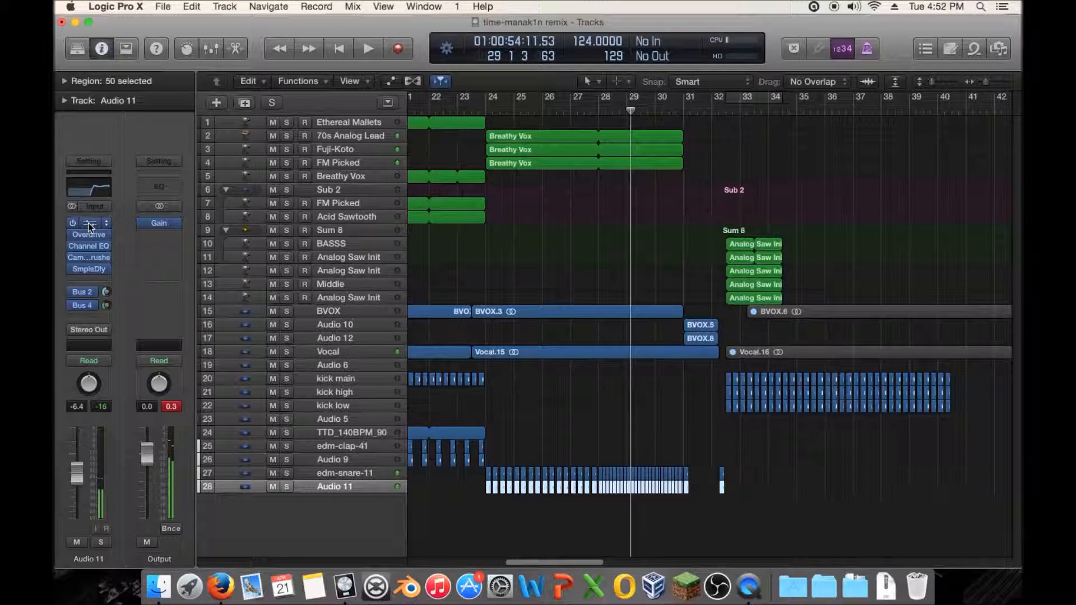
- Inspect the Channel EQ curve on Audio 11, close it and audition the drop from just after bar 32
click(89, 247)
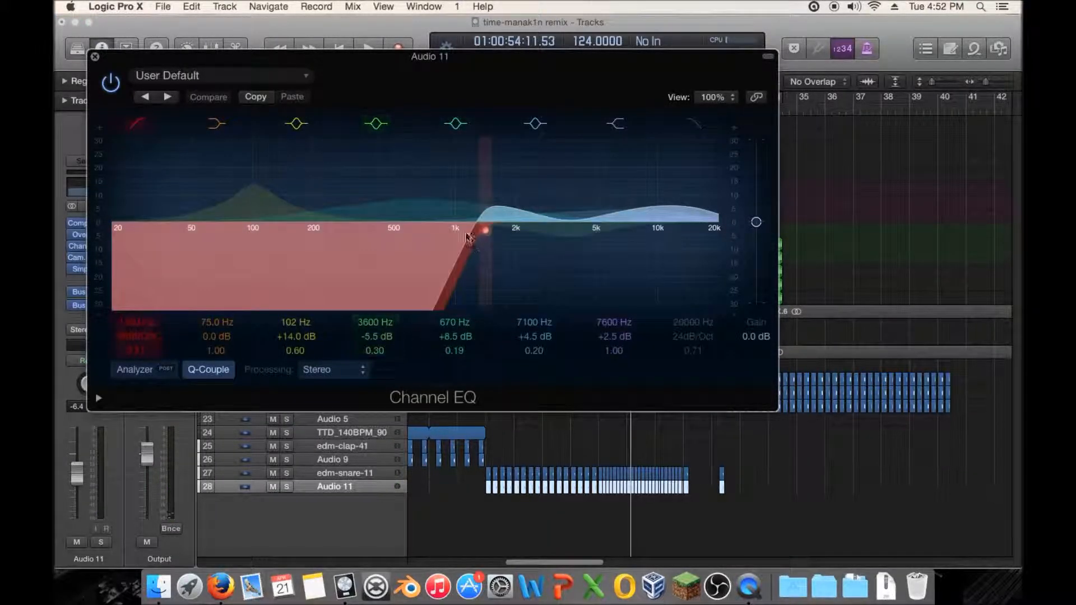
key(super+w)
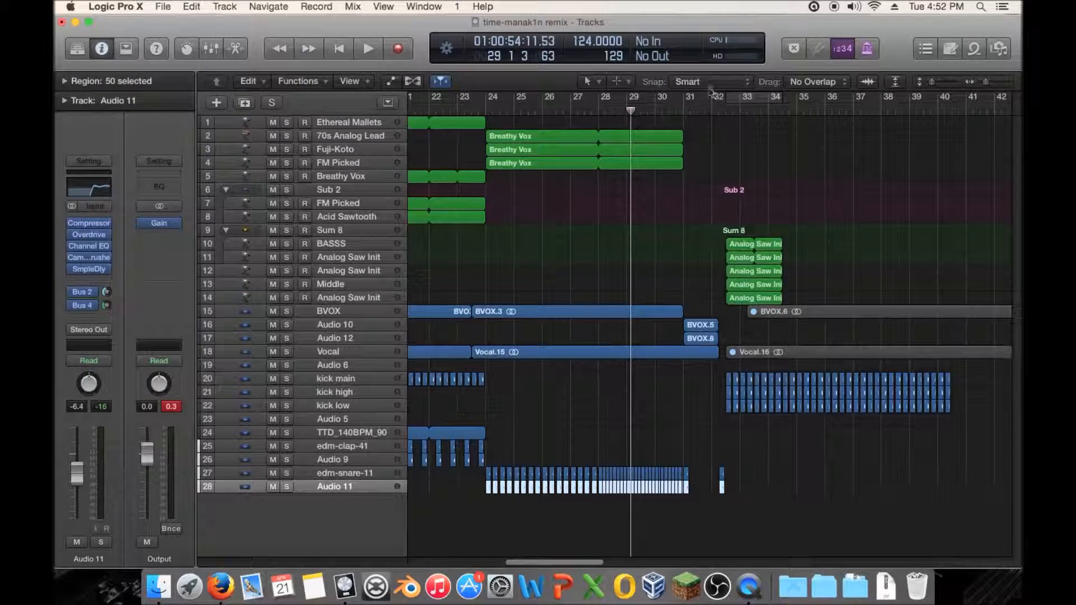
click(735, 118)
key(space)
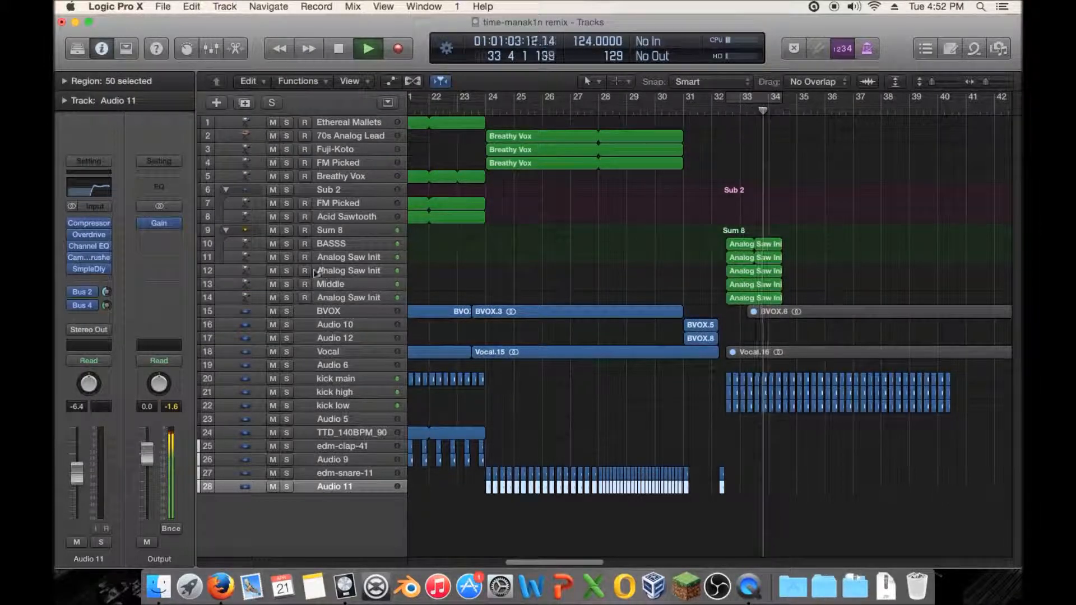
key(space)
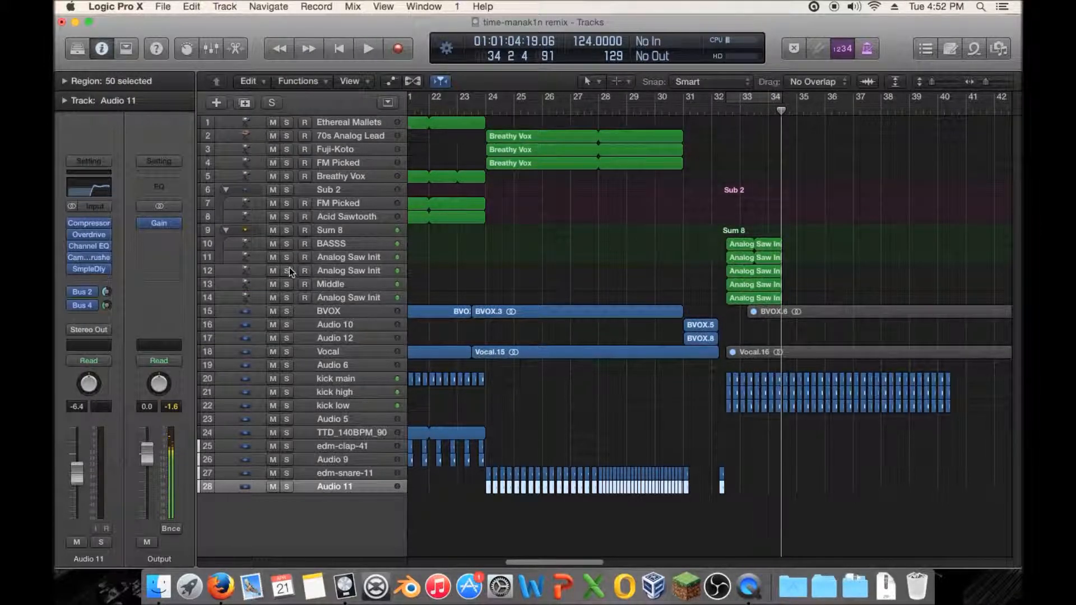
- Solo the Analog Saw Init tracks 12 and 14 and audition them from the start of the drop
click(287, 270)
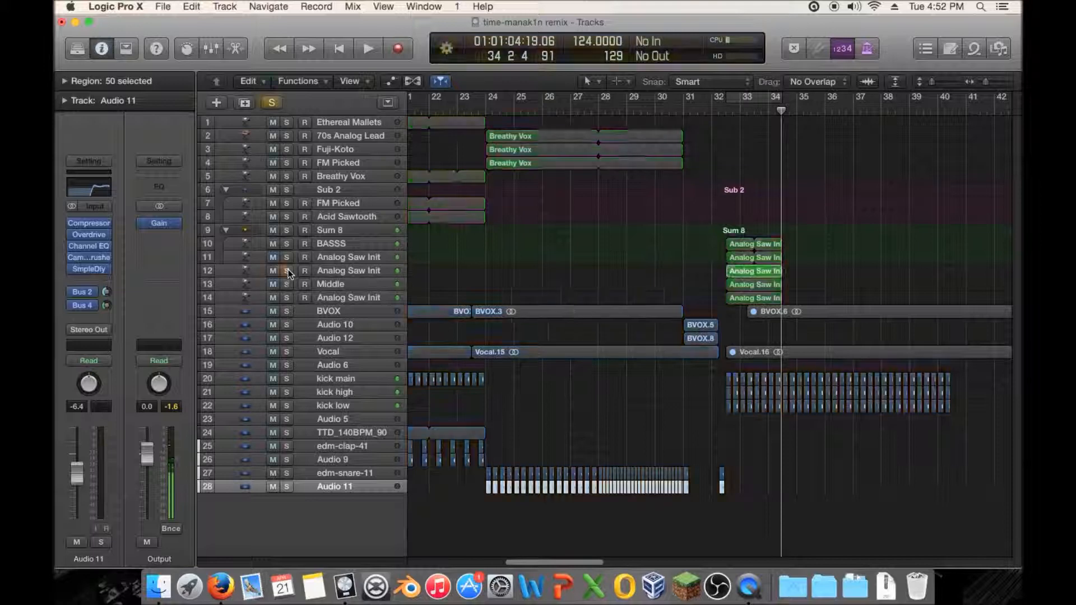
click(287, 298)
click(736, 112)
key(space)
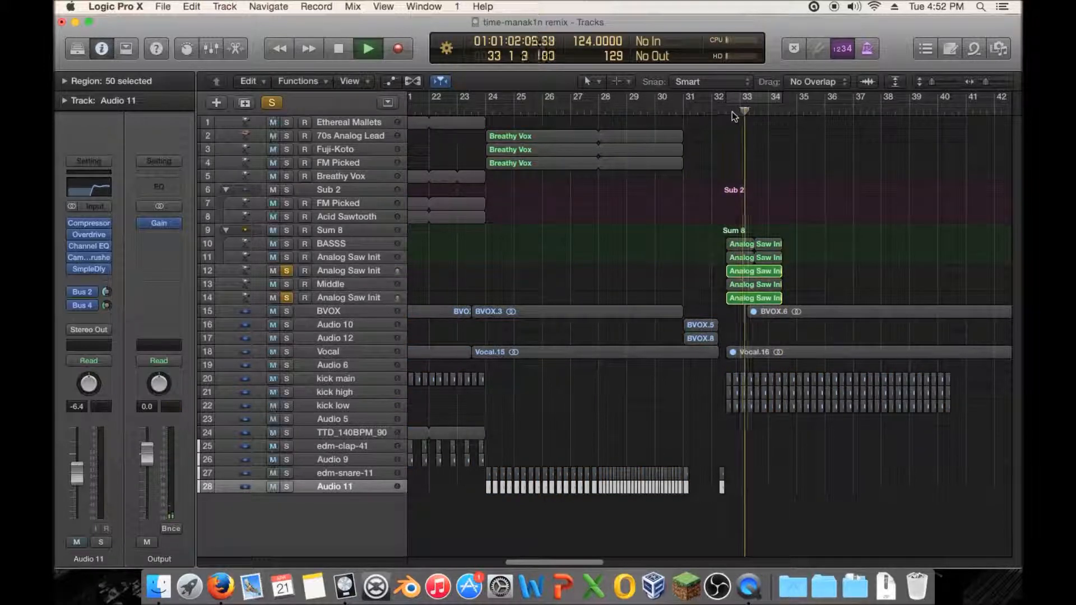
key(space)
- Boost track 12's Channel EQ to +9.0 dB at 3000 Hz and +7.5 dB at 630 Hz
click(334, 272)
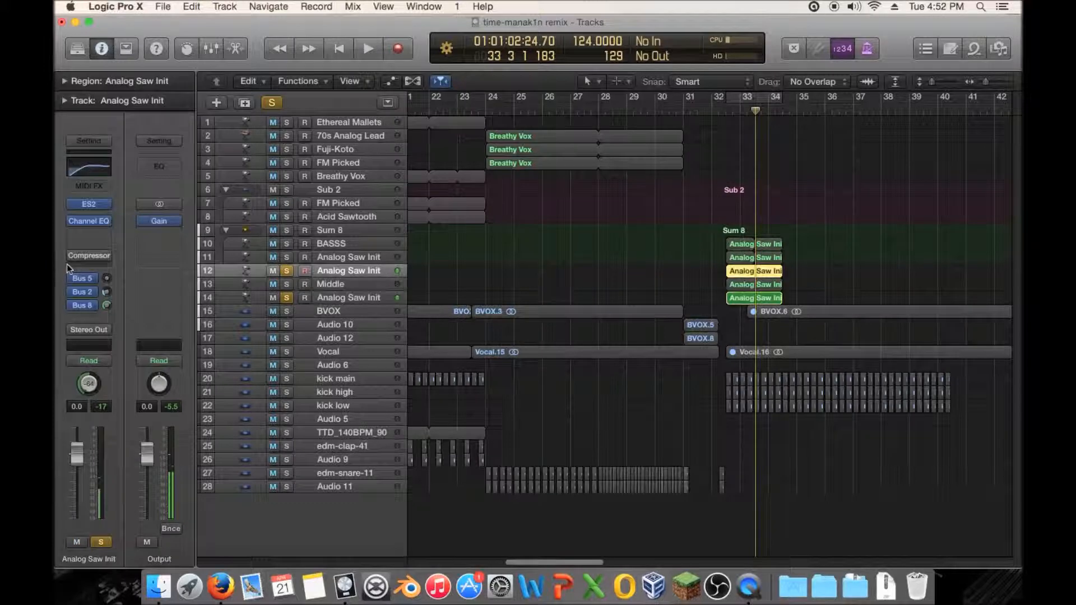
click(85, 220)
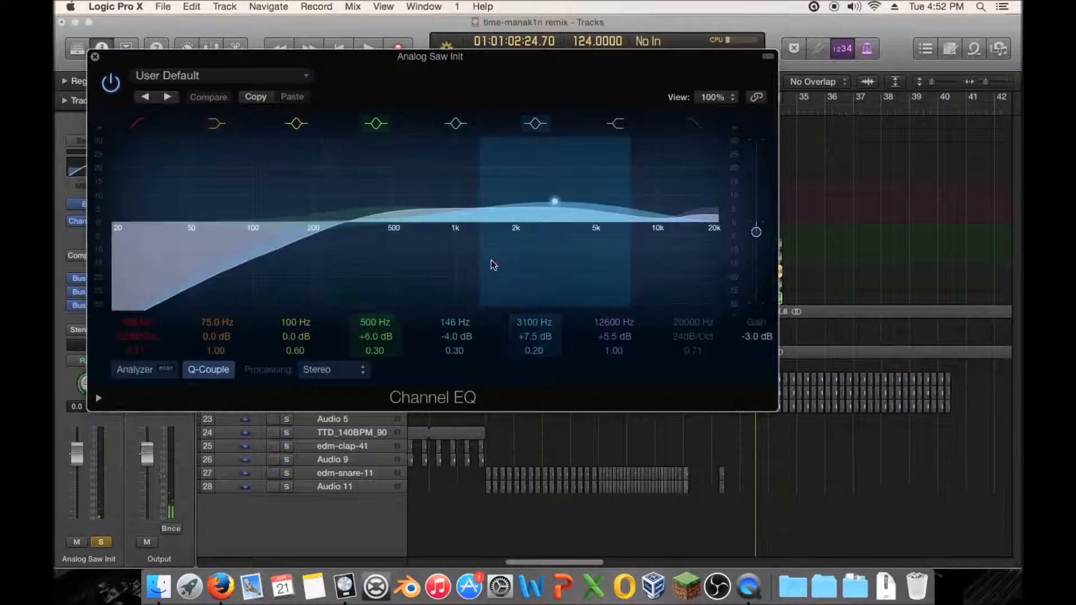
mouse_move(579, 274)
mouse_down()
mouse_move(566, 257)
mouse_move(579, 267)
mouse_up()
mouse_move(471, 265)
mouse_down()
mouse_move(467, 254)
mouse_move(469, 264)
mouse_up()
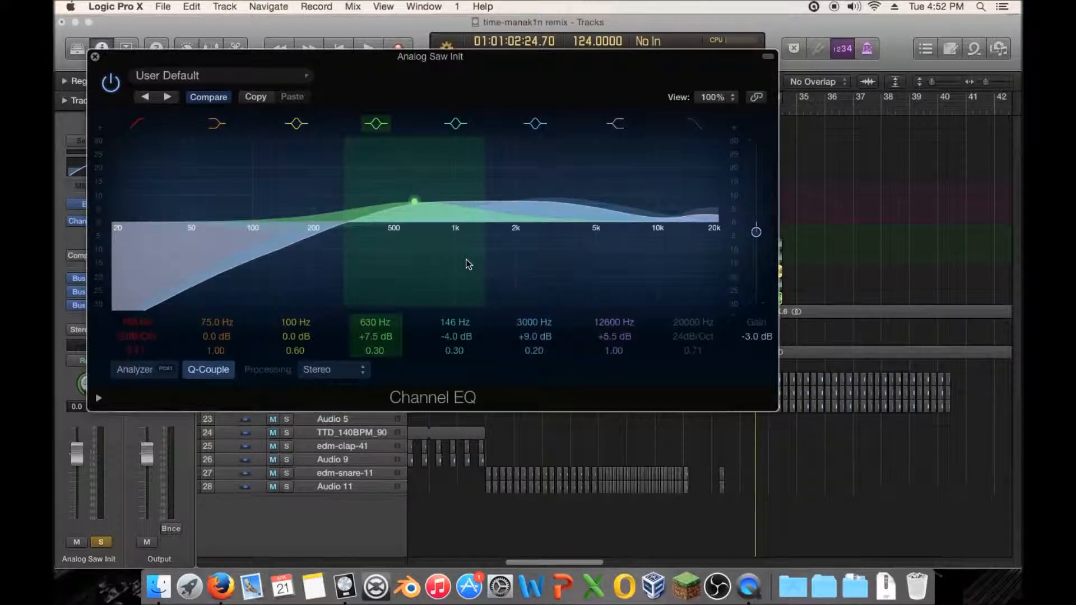
- Close track 12's Channel EQ, audition the drop with tracks 12 and 14 soloed, and unsolo track 14
click(95, 57)
key(space)
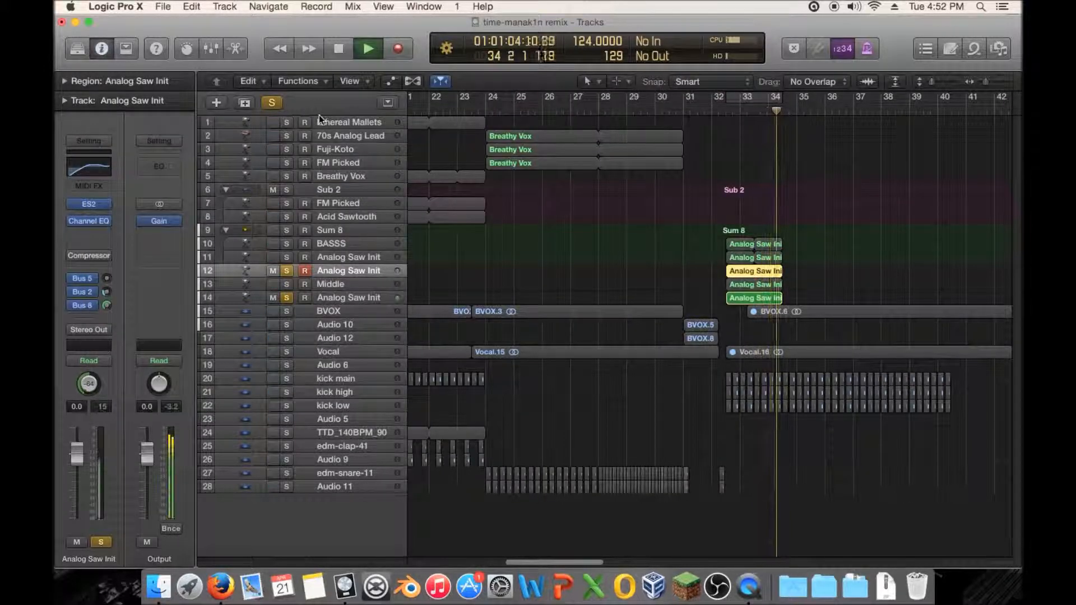
key(space)
click(286, 297)
key(space)
key(space)
- Loop the drop between about bars 32 and 34 and compare it while switching the solos of tracks 12 and 14
click(749, 98)
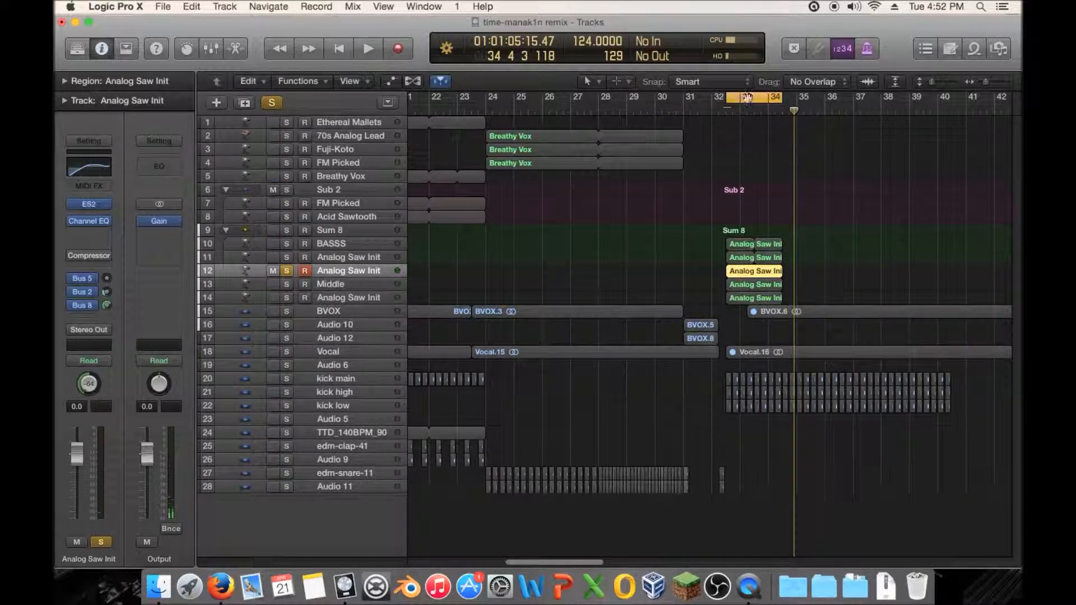
key(space)
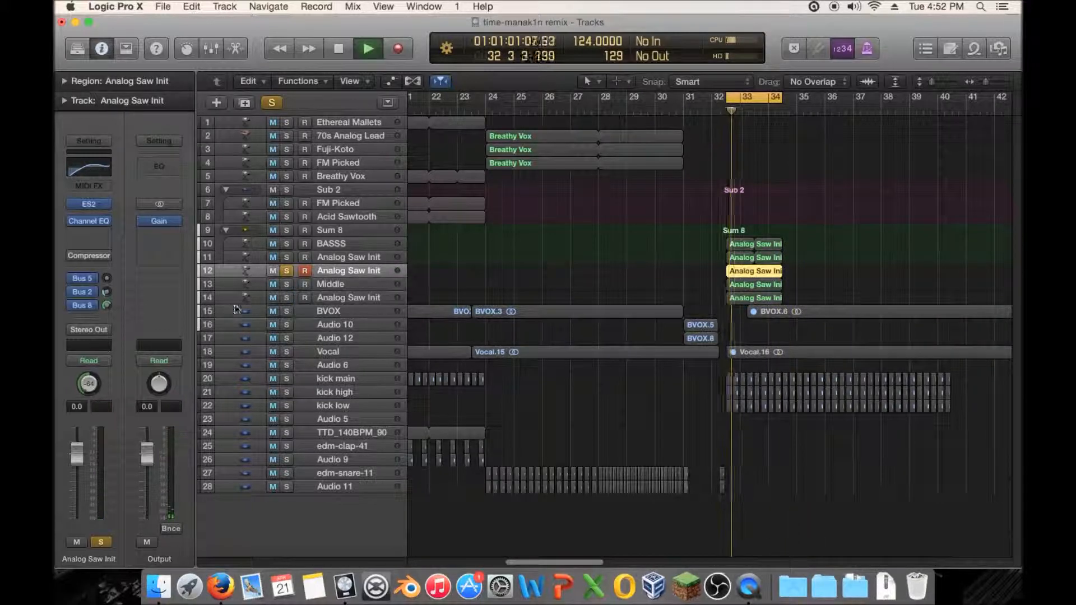
click(287, 298)
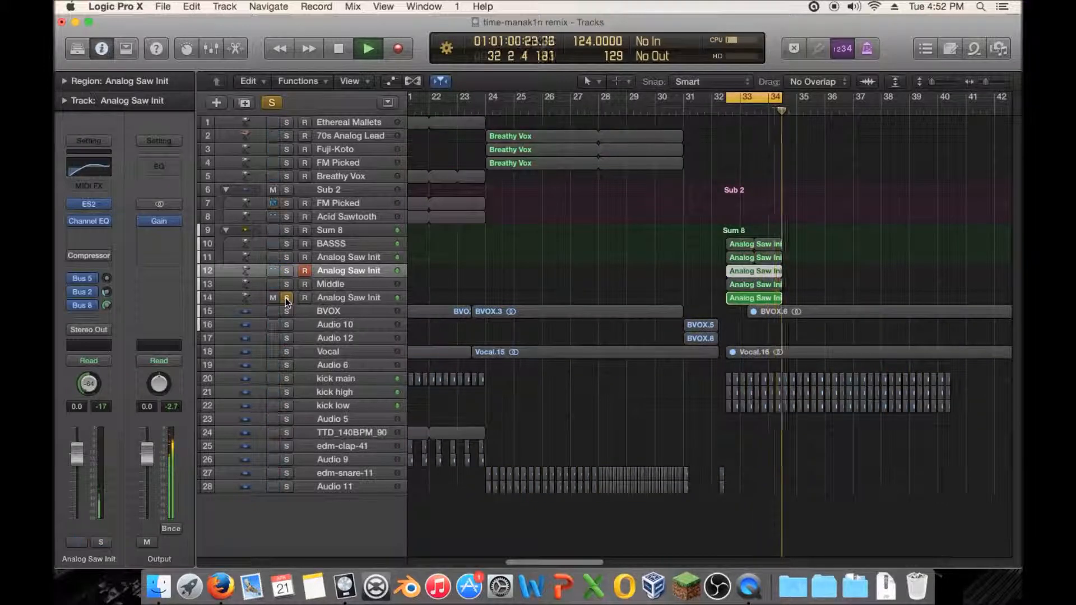
click(286, 271)
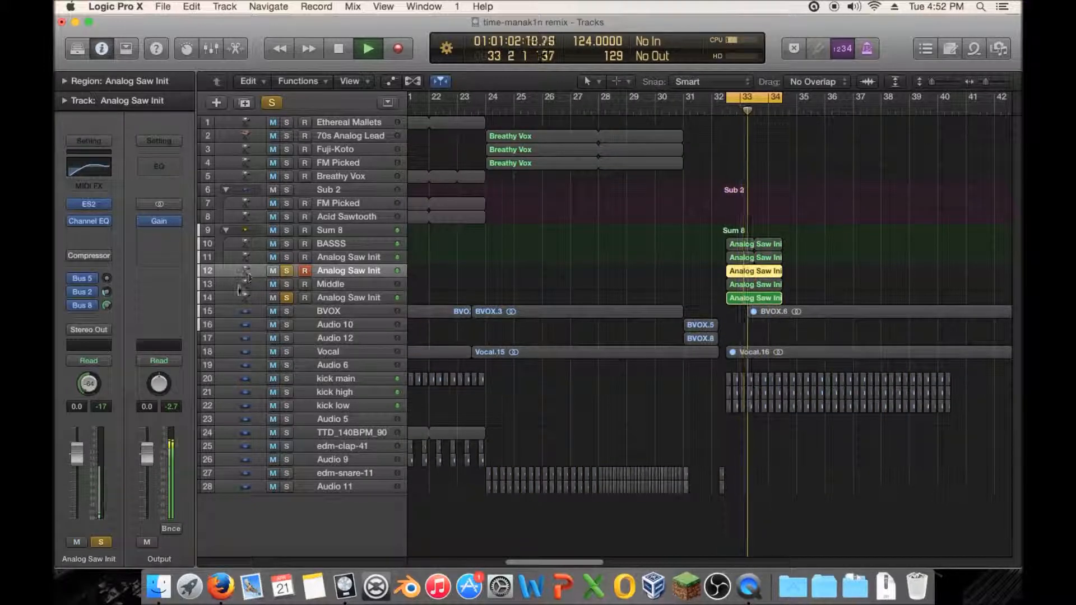
- Inspect the Channel EQ curves of tracks 12 and 14 during playback, clear the solos and stop playback
click(93, 224)
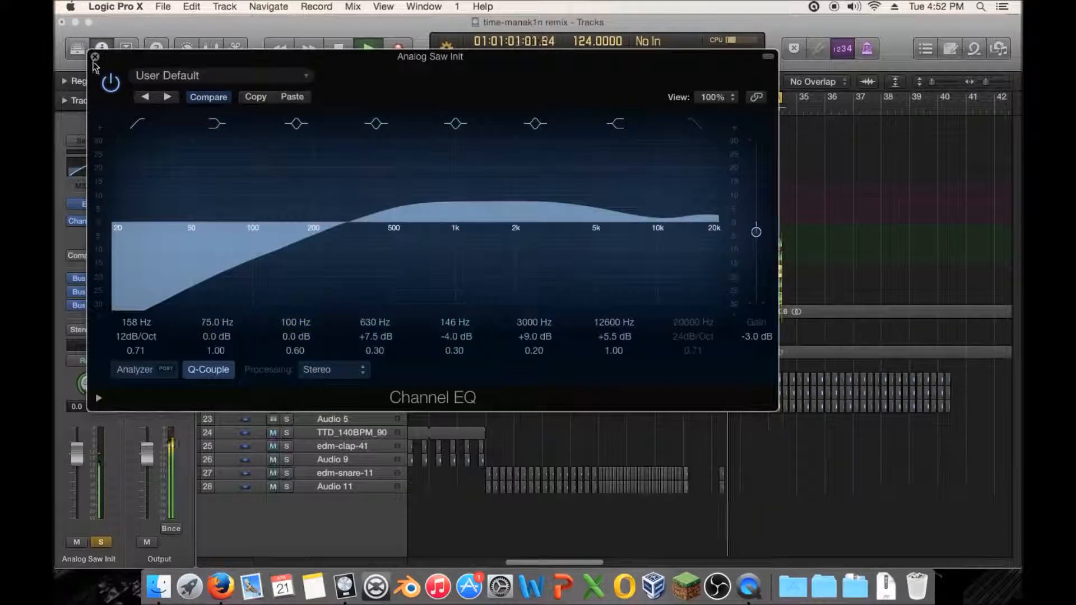
click(94, 57)
click(341, 300)
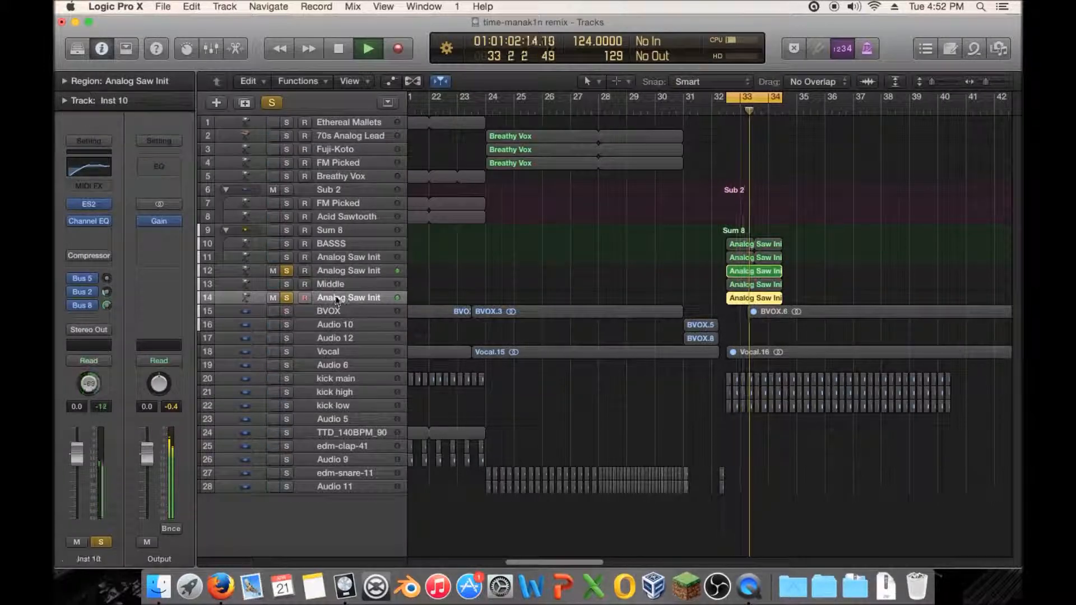
click(86, 221)
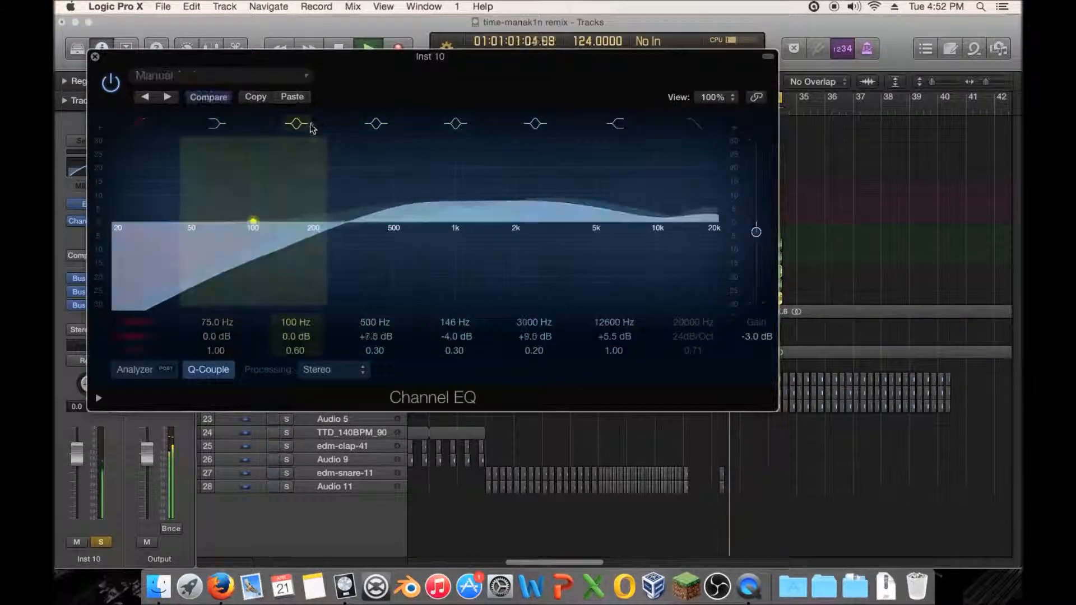
click(95, 57)
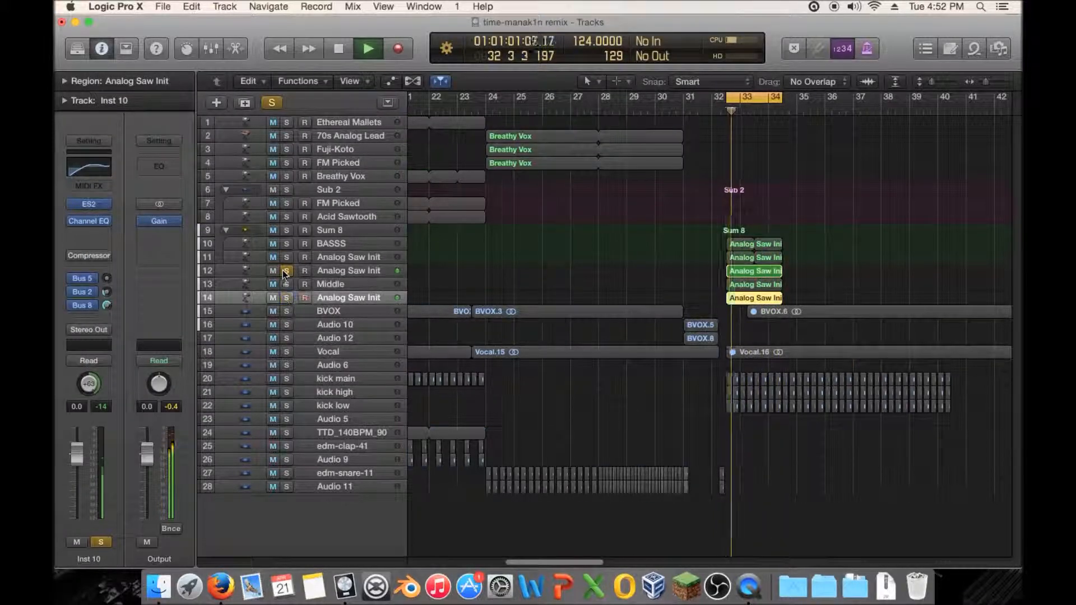
click(285, 274)
key(space)
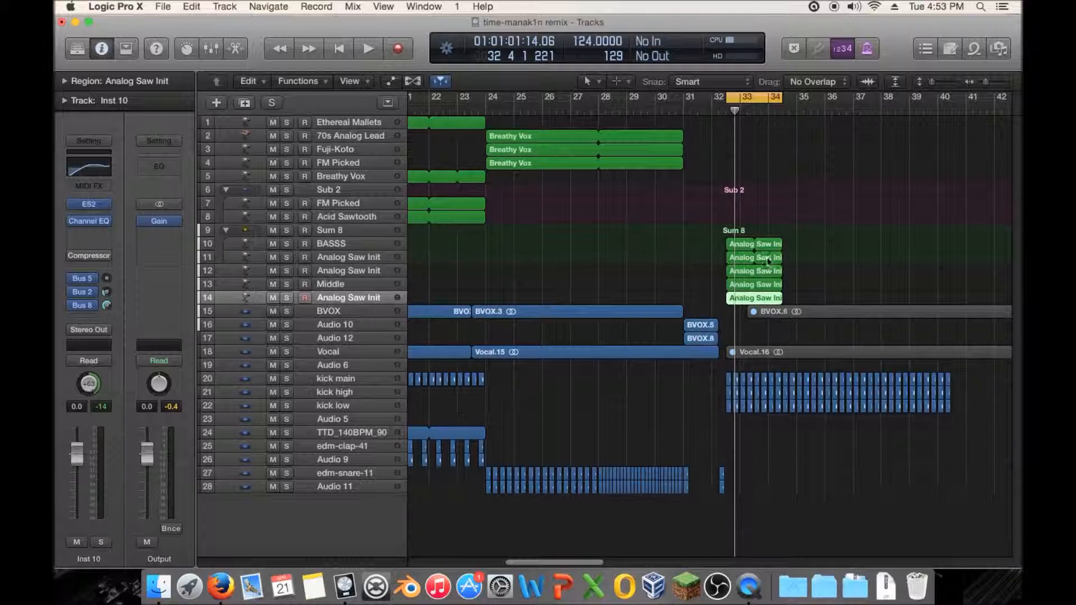
- Select the Middle track, examine its Channel EQ curve and close the EQ
drag(845, 273, 669, 297)
click(608, 286)
click(355, 285)
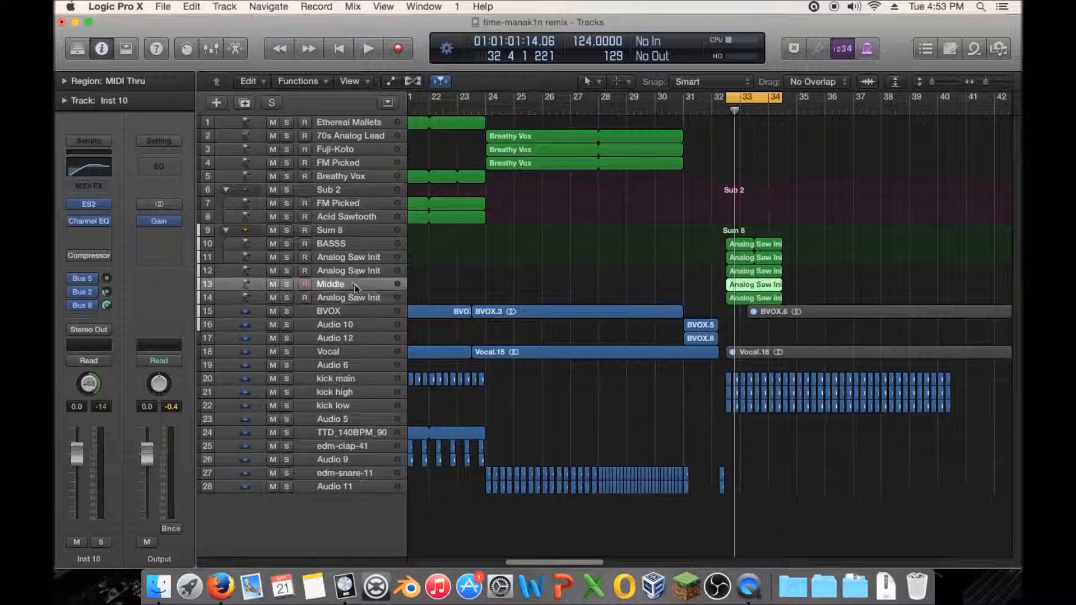
click(87, 221)
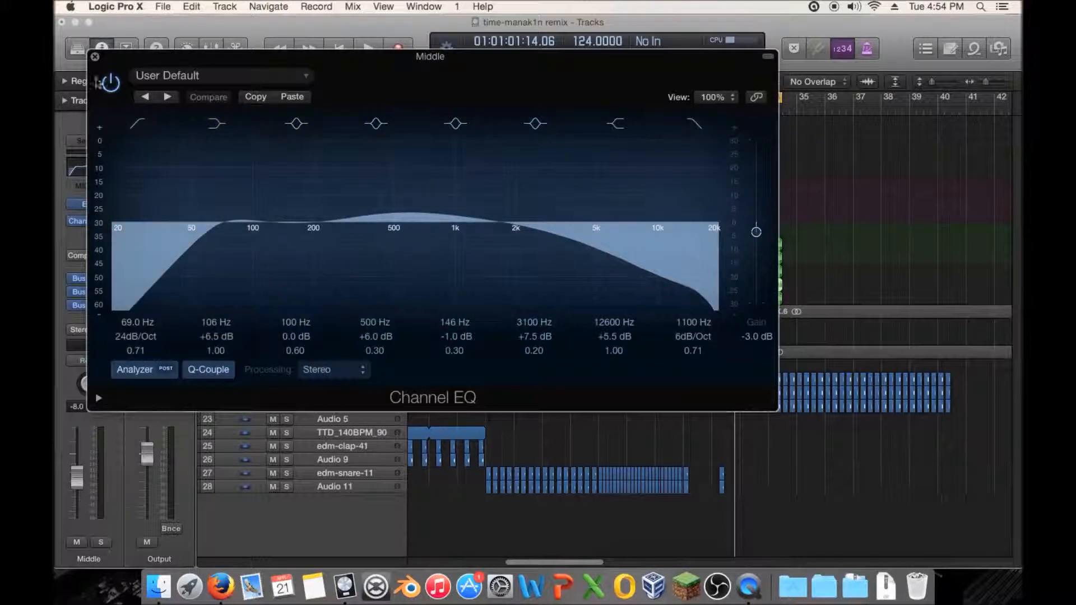
click(95, 57)
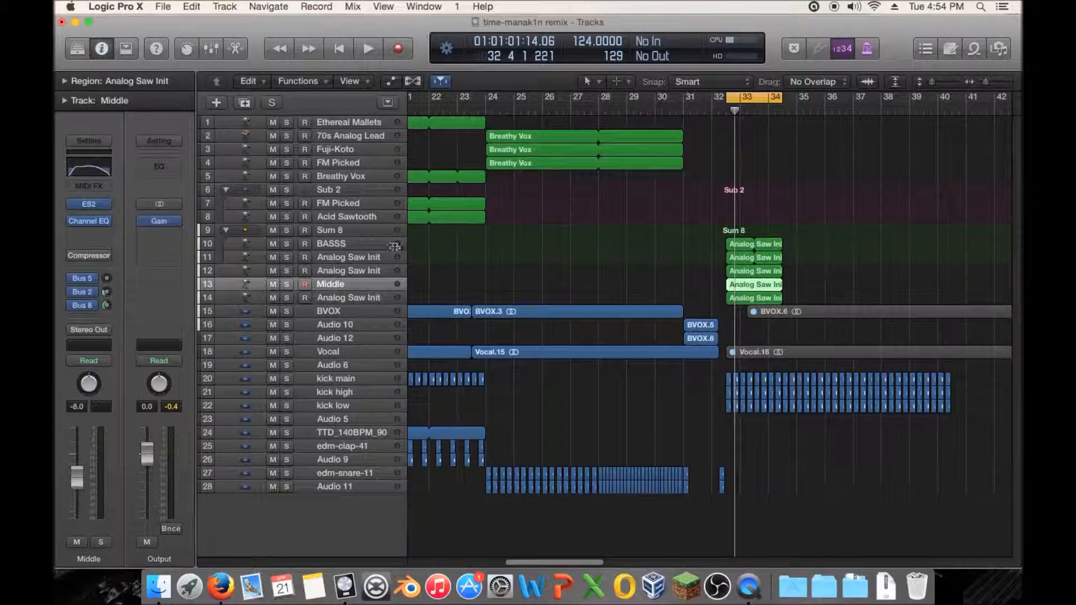
- Audition the full mix from about bar 28 through the drop without the cycle loop
key(space)
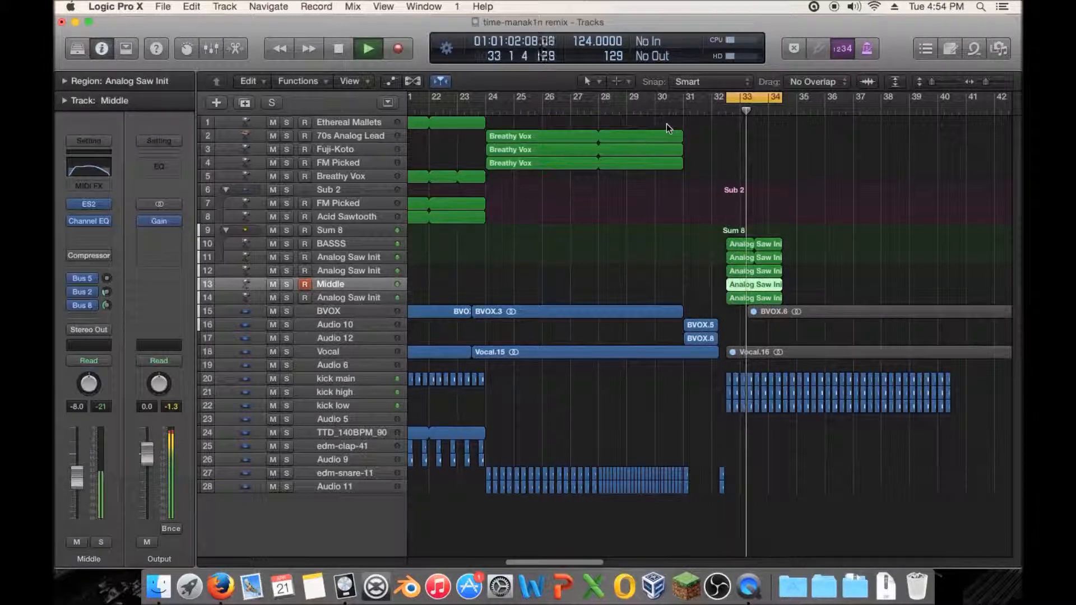
click(627, 110)
click(601, 107)
key(space)
key(c)
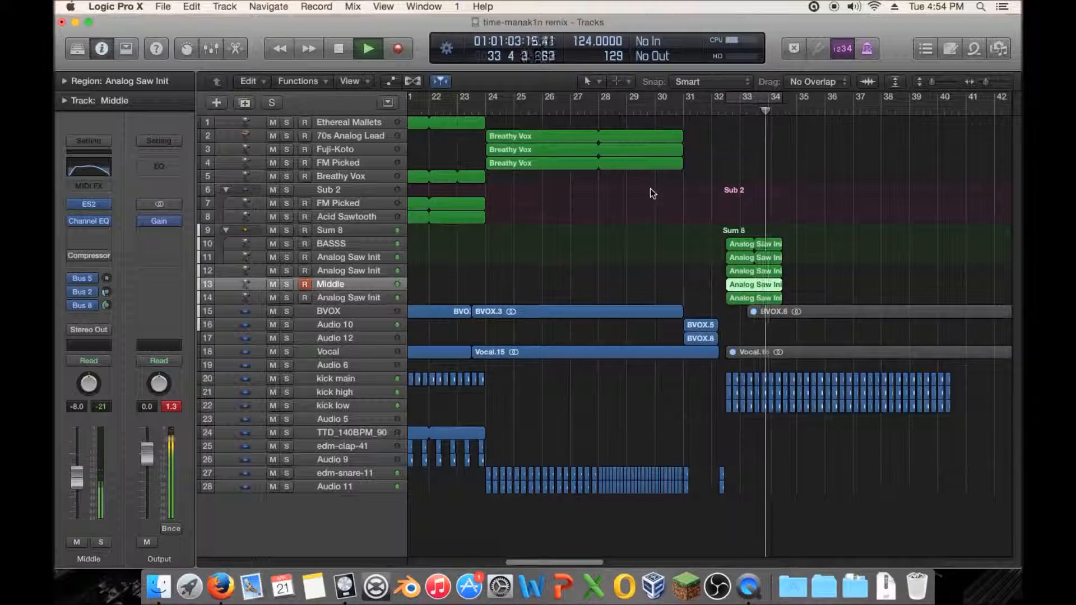
key(space)
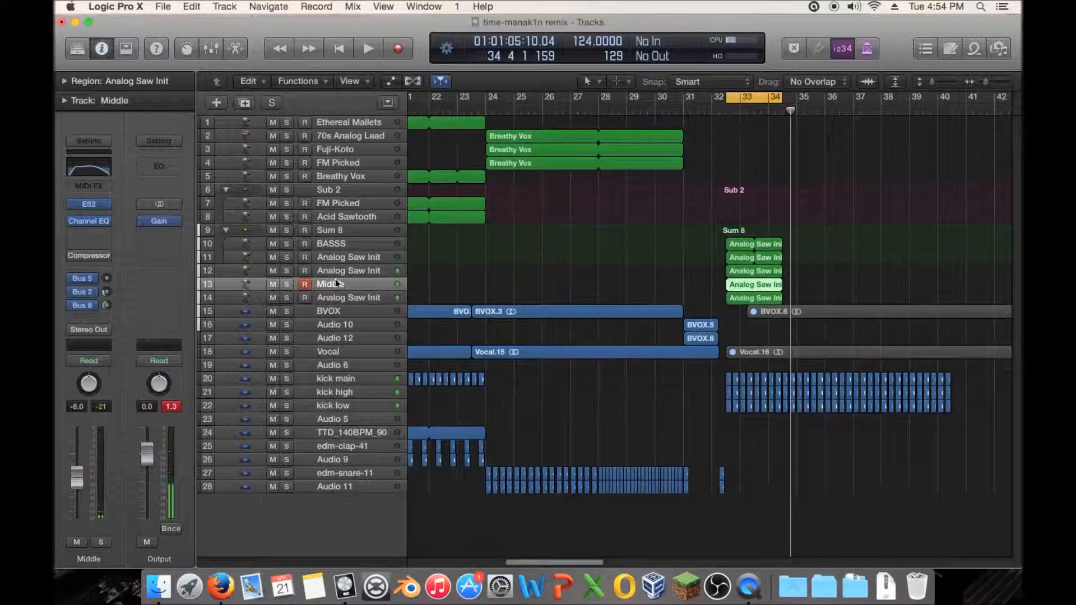
- Group tracks 12 to 14 into a summing track stack and collapse it
shift+click(348, 257)
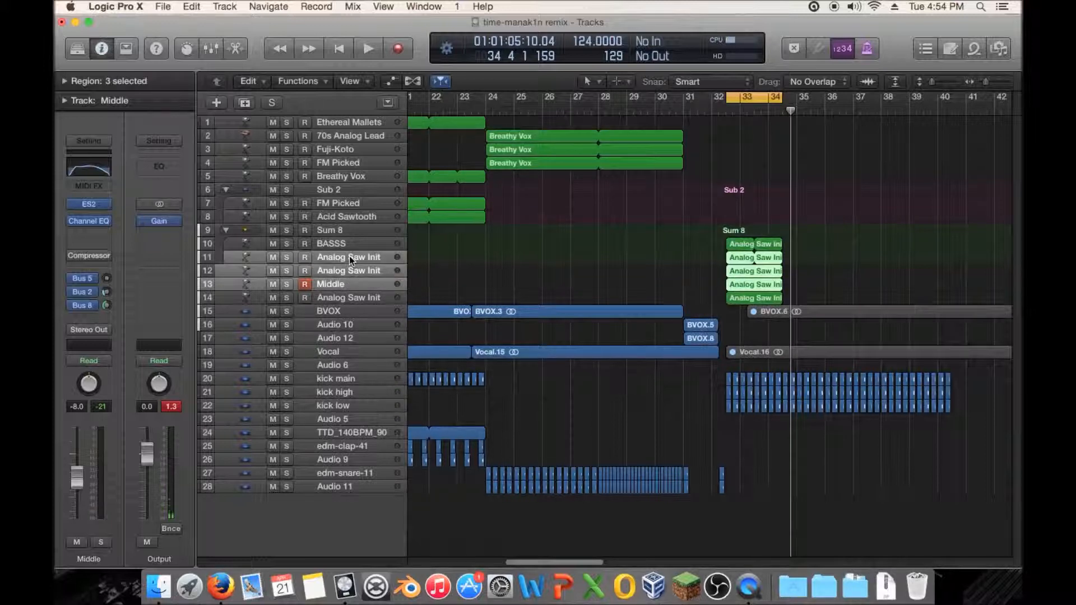
click(349, 259)
click(348, 271)
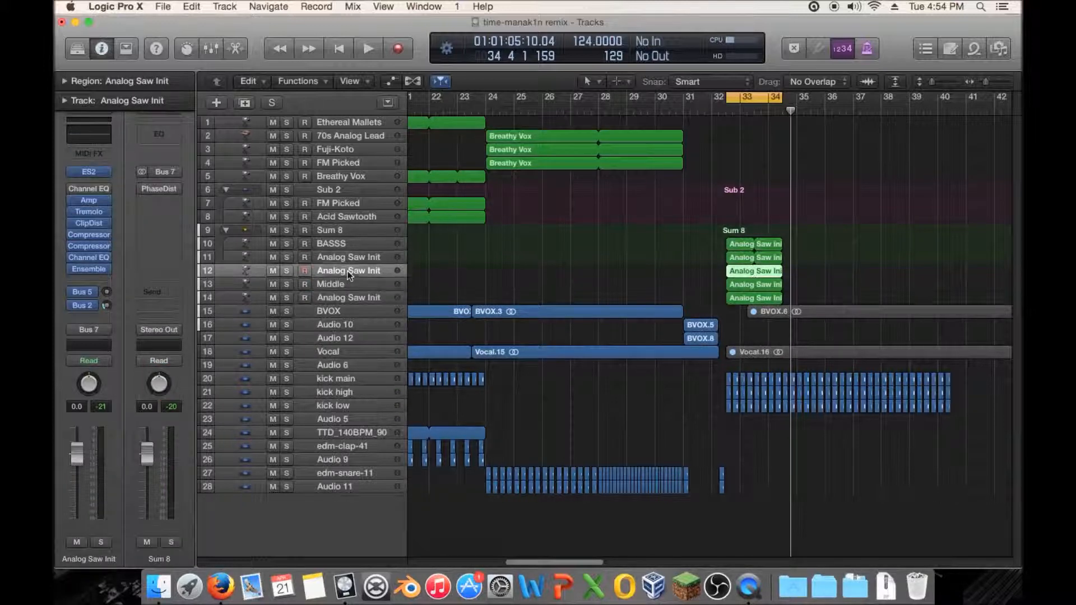
shift+click(349, 295)
right_click(348, 294)
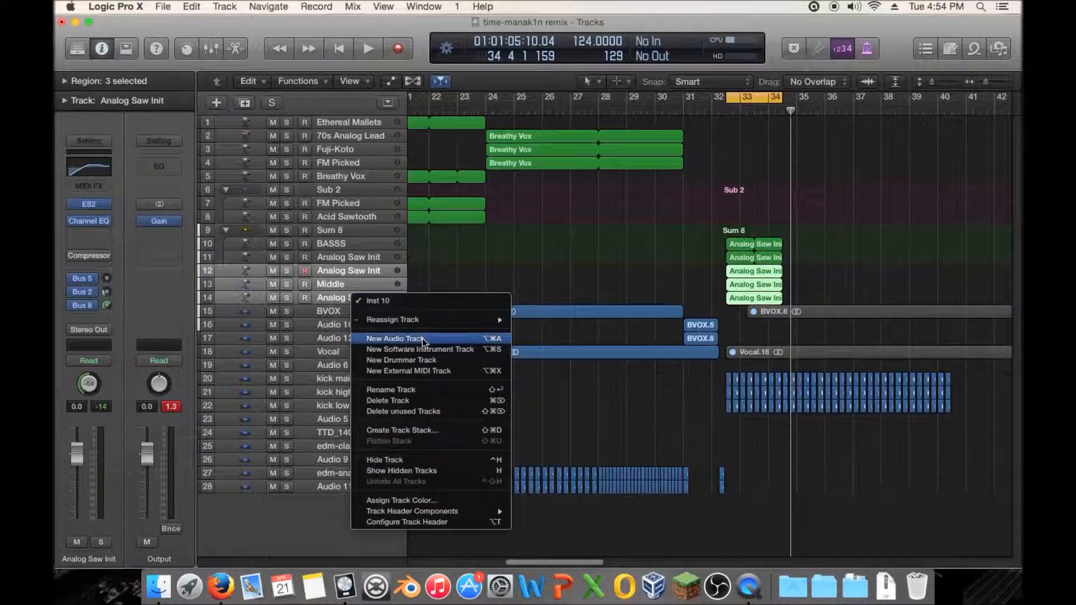
click(426, 430)
click(447, 69)
click(643, 133)
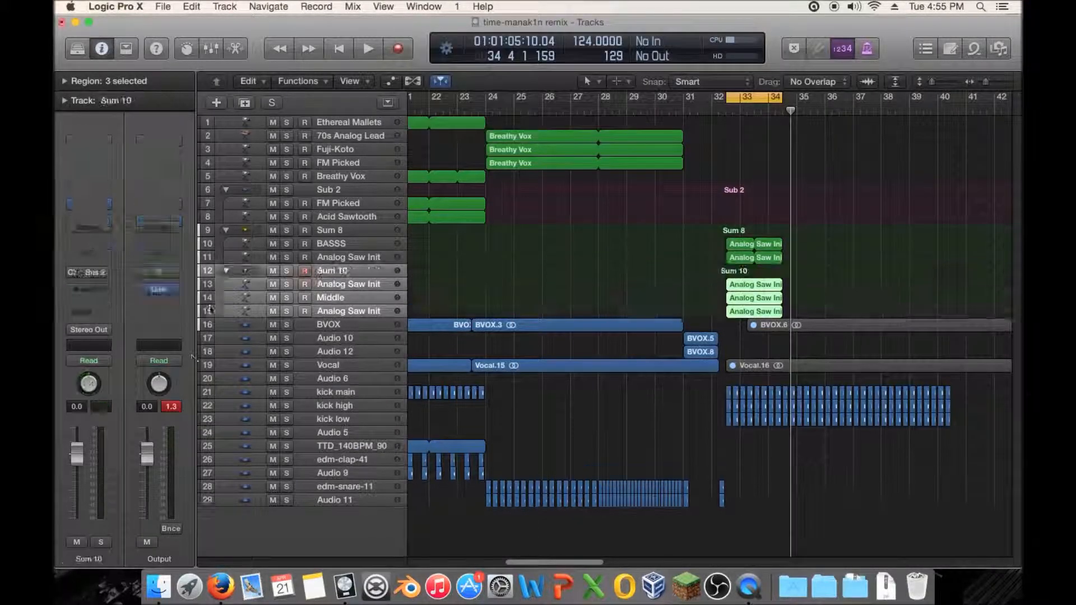
click(226, 271)
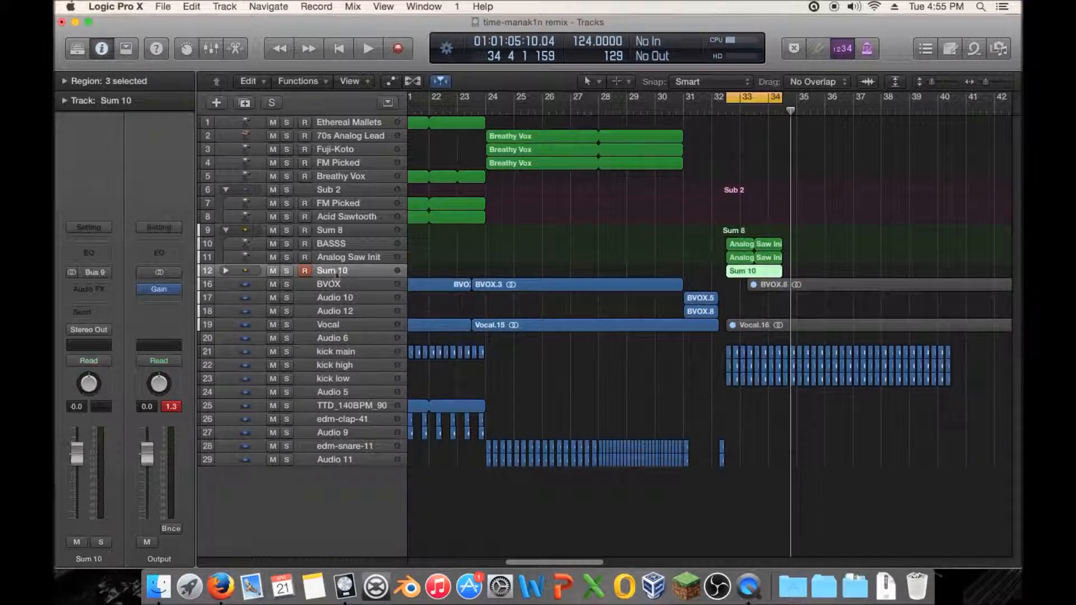
- Add a Channel EQ to Sum 10 with a +5.0 dB boost at 4600 Hz and a high cut at 18400 Hz
click(90, 253)
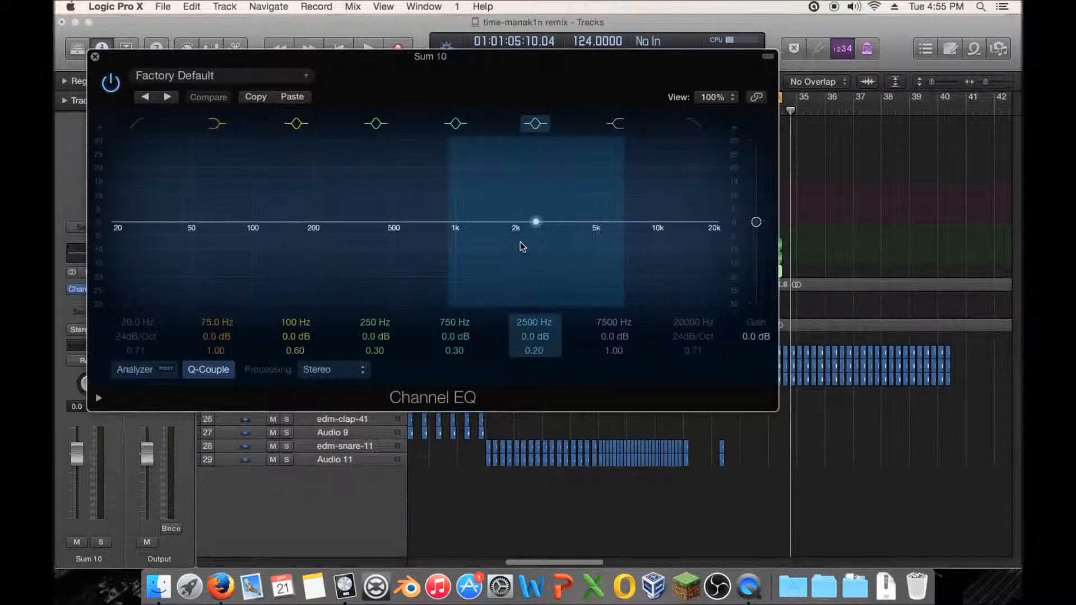
key(space)
drag(540, 253, 597, 234)
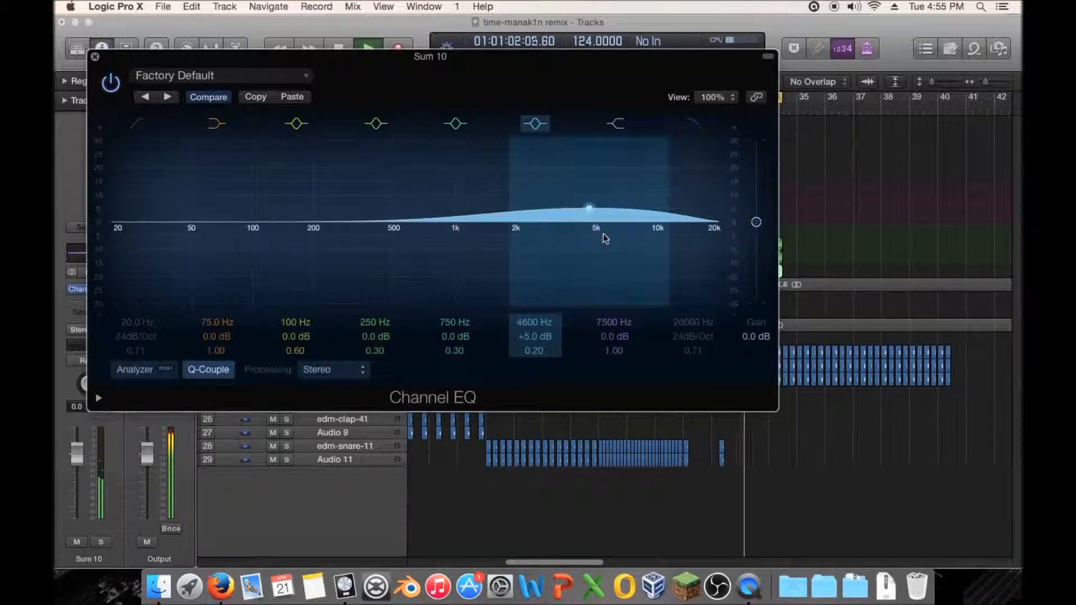
click(695, 125)
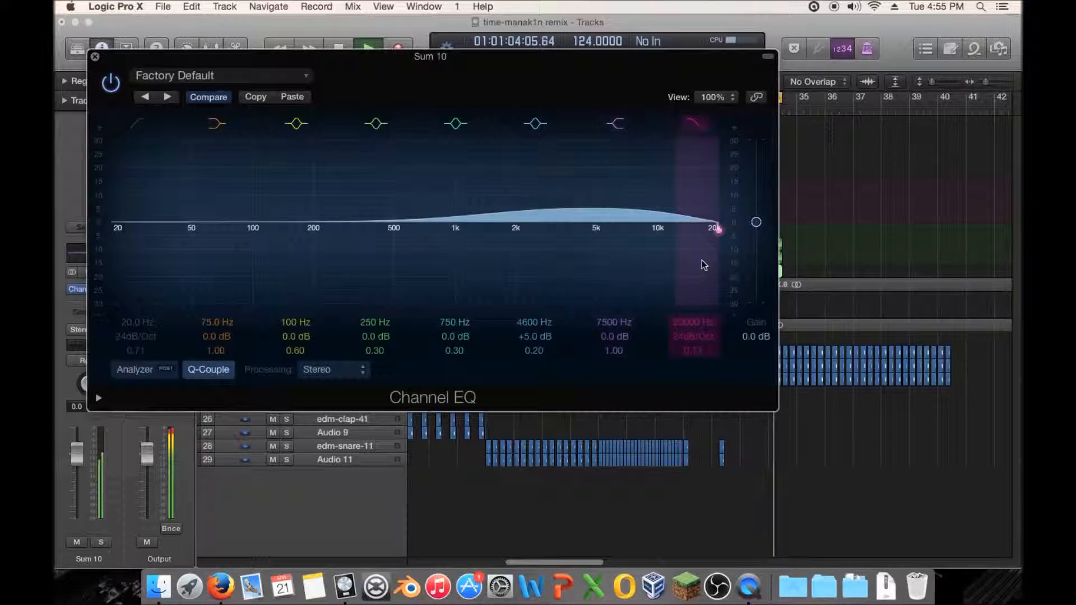
drag(682, 265, 699, 263)
drag(656, 232, 636, 221)
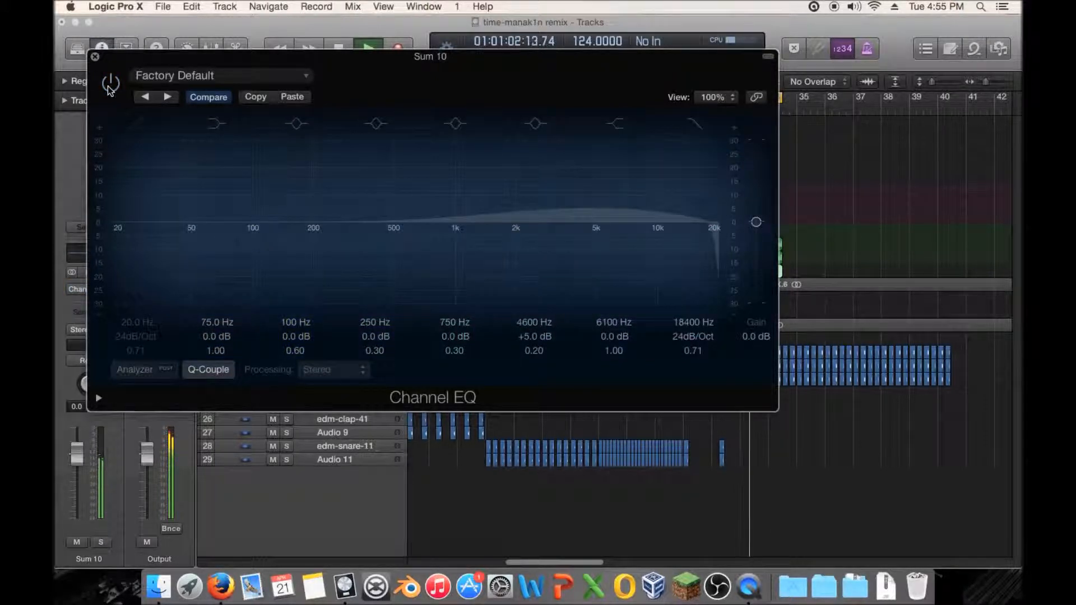
click(95, 57)
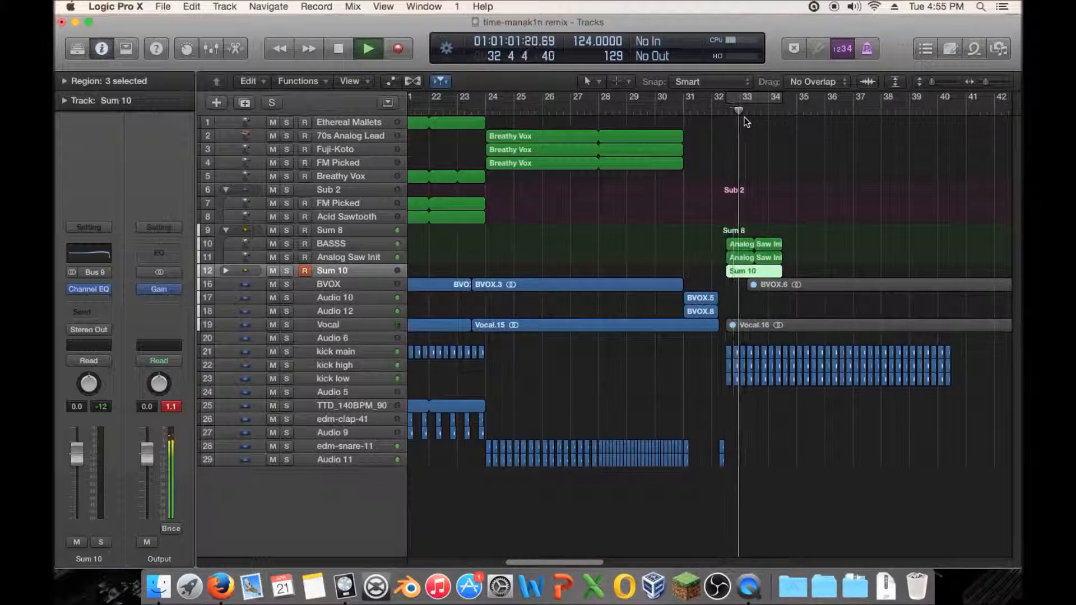
- Stop playback, reset the output's peak level display and move the playhead to bar 32
key(space)
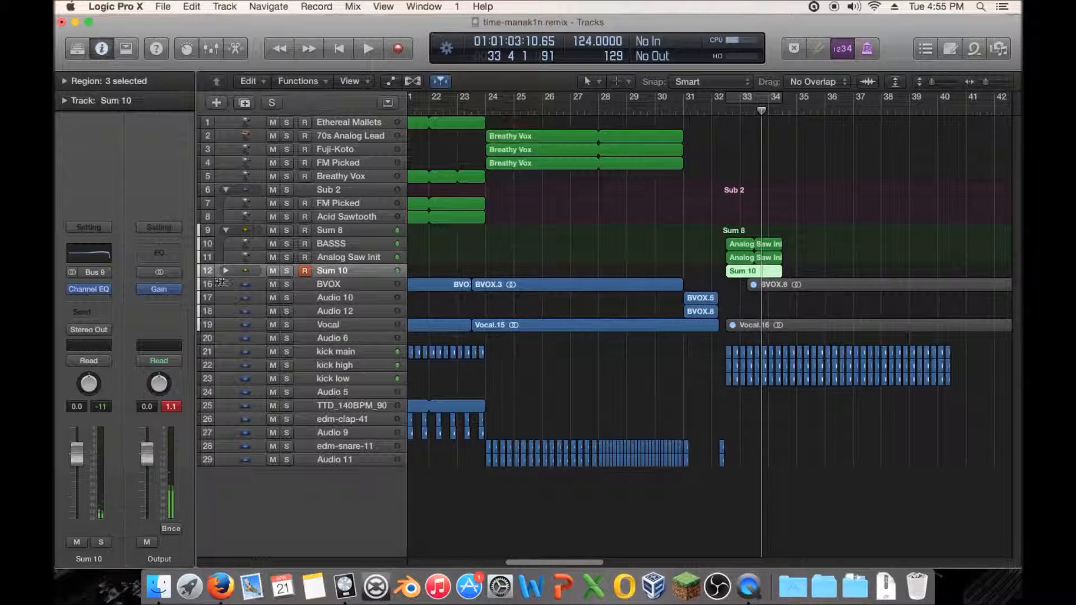
click(173, 408)
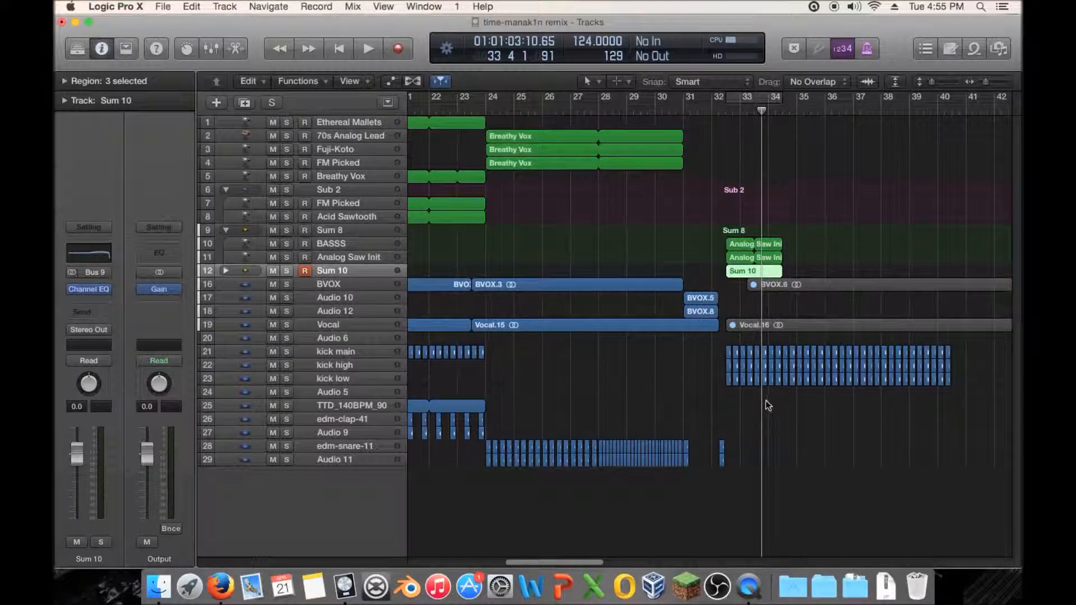
drag(761, 403, 715, 399)
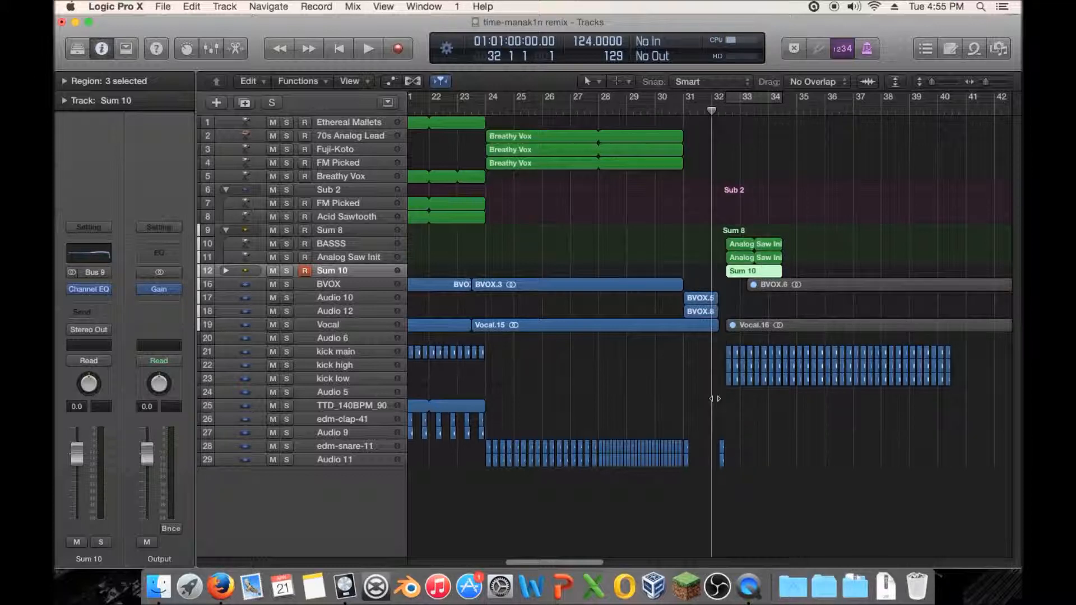
- Expand the Sum 10 stack and toggle the solos of Sum 8 and Sum 10, leaving only Sum 8 soloed
click(225, 272)
click(801, 262)
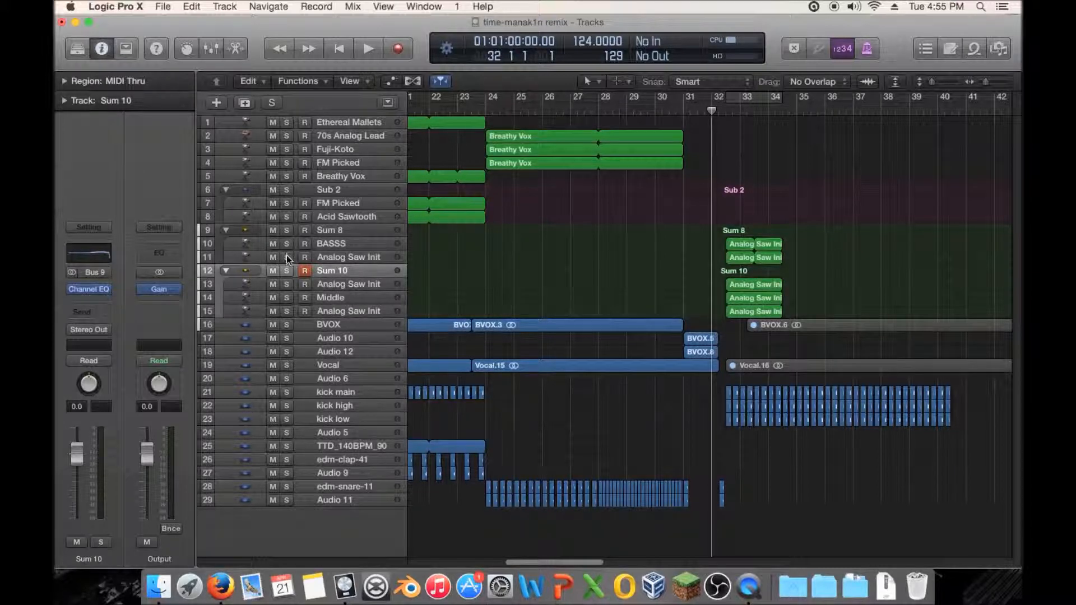
click(286, 230)
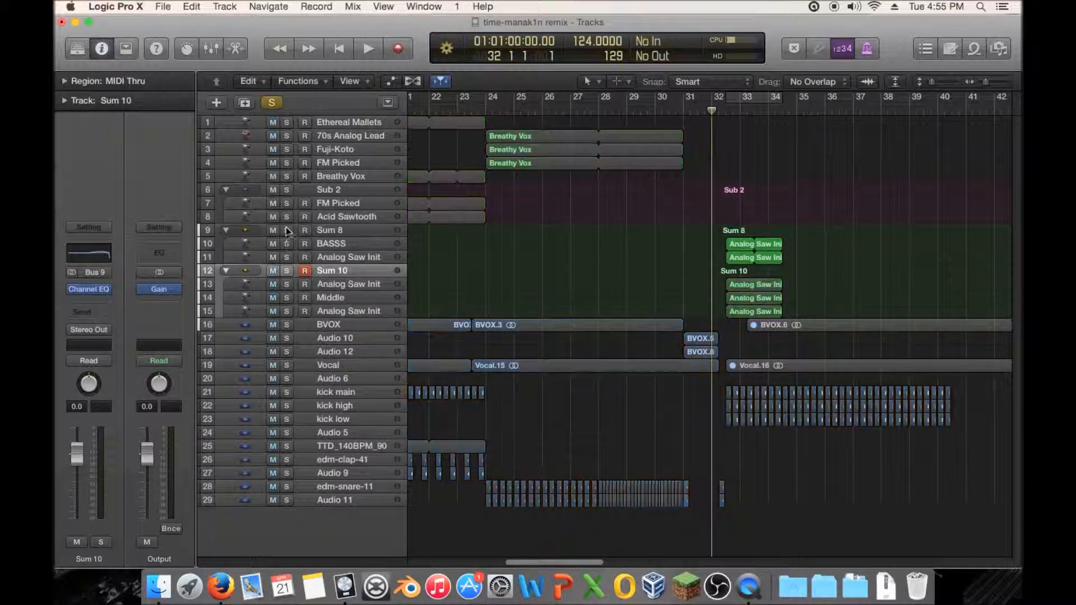
click(286, 271)
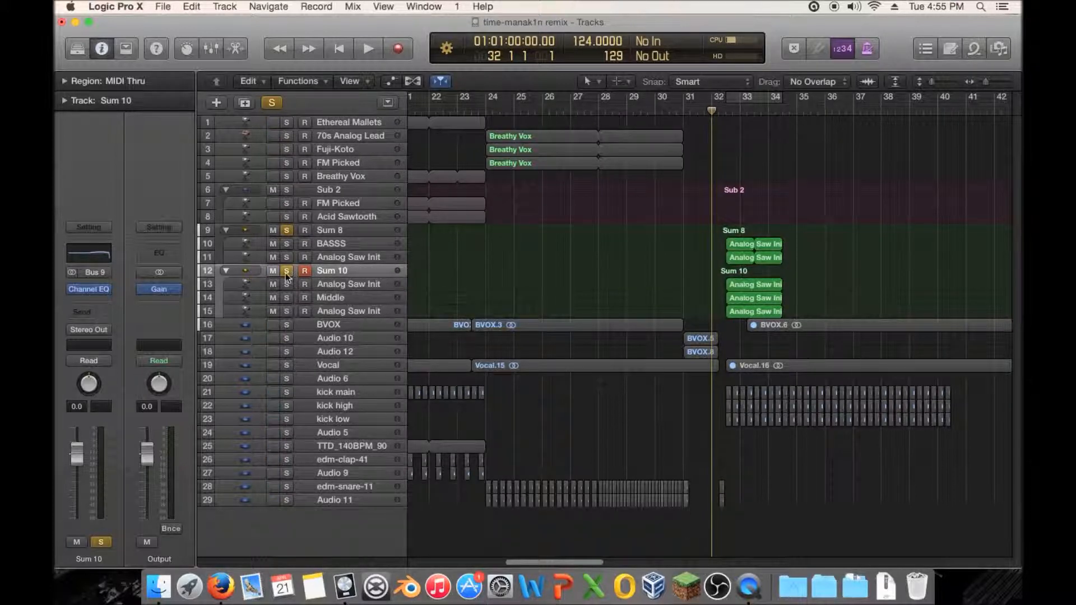
click(286, 230)
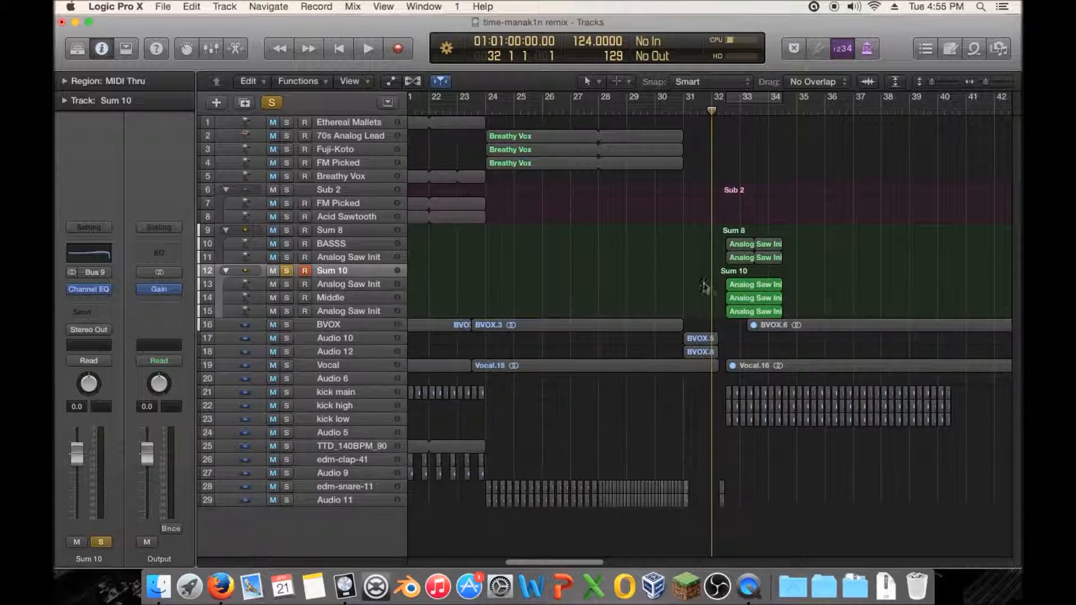
click(286, 271)
click(342, 234)
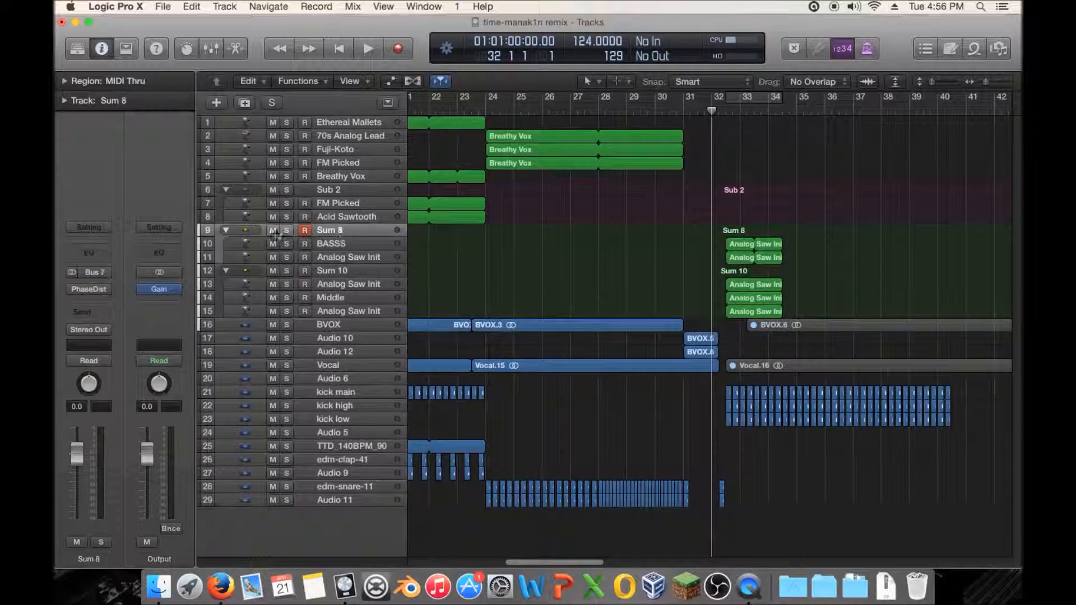
click(286, 230)
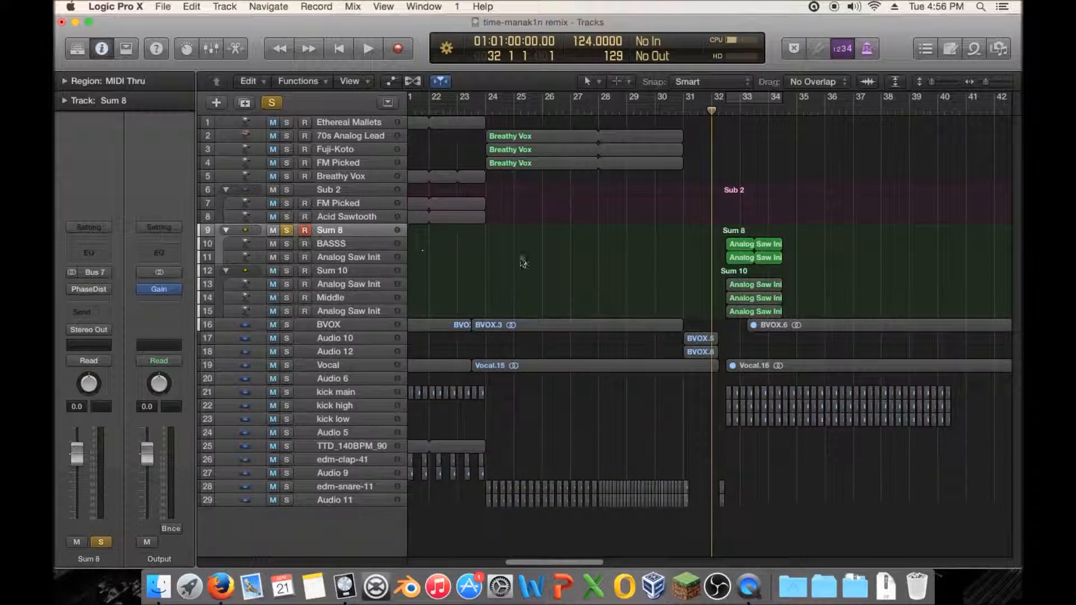